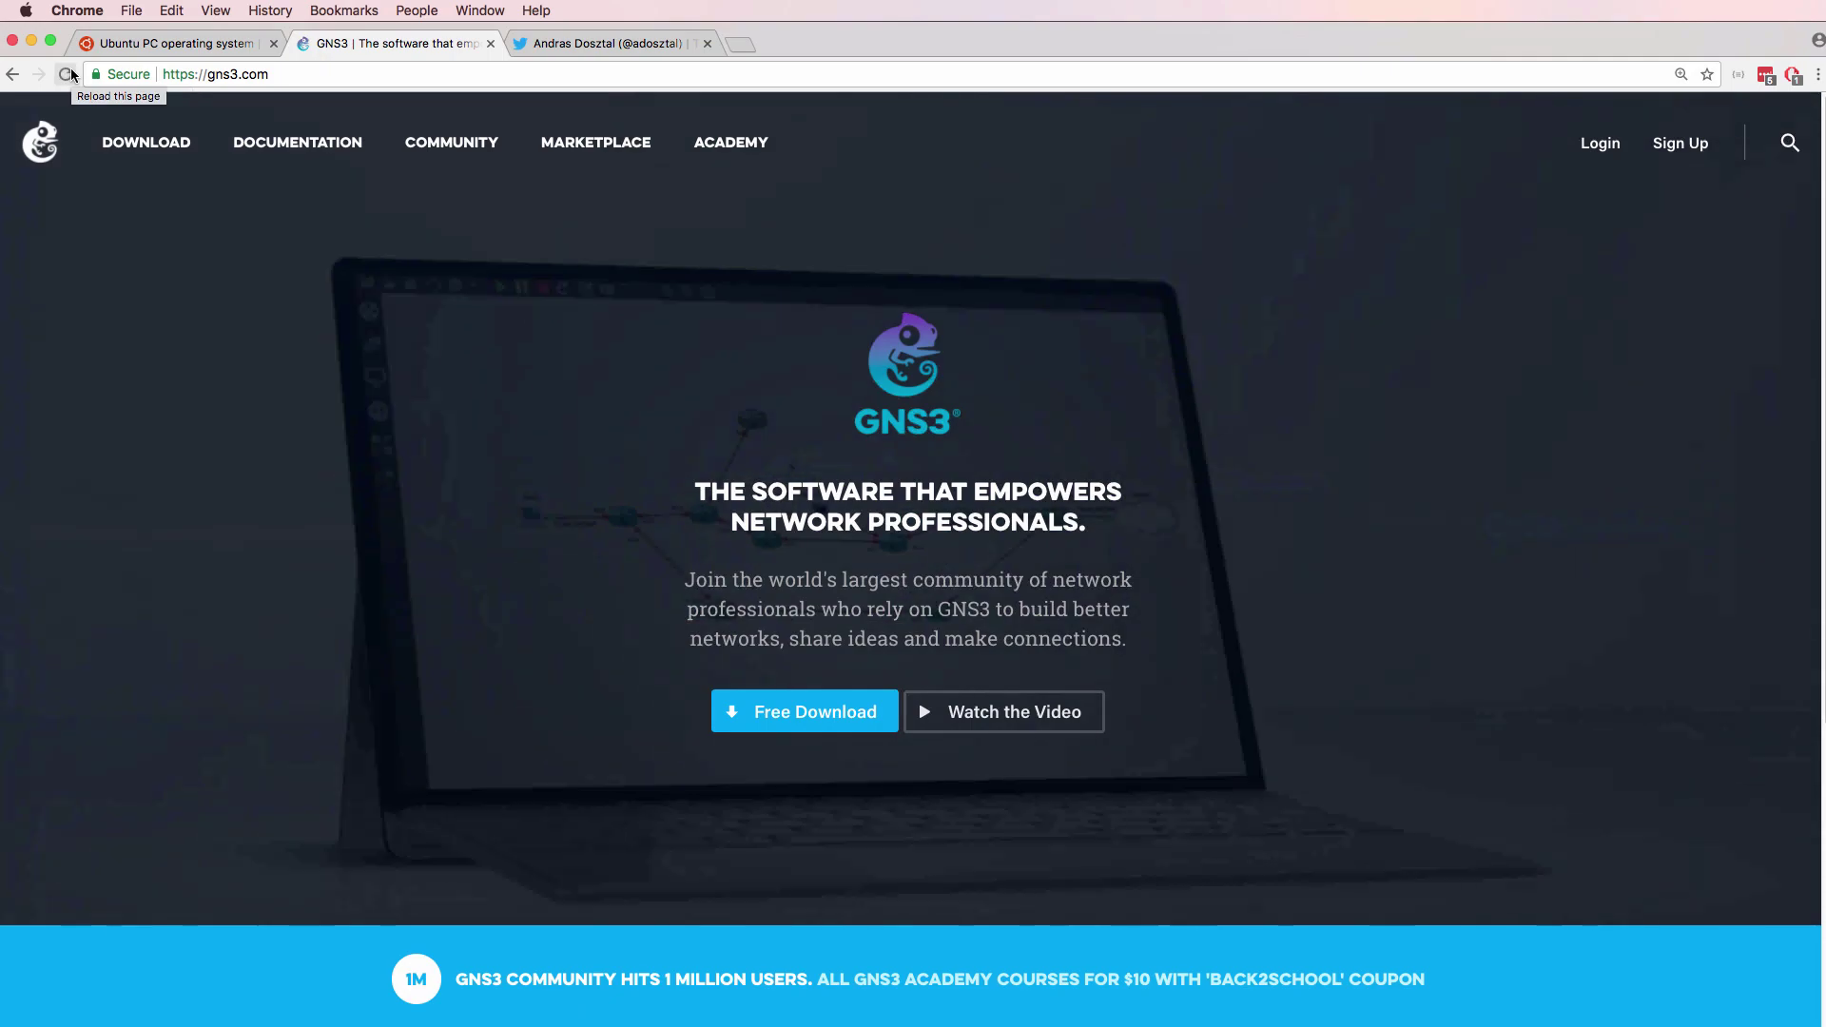
View the Ubuntu desktop page, glance at the Twitter profile, then return to the Ubuntu page
left_click(171, 55)
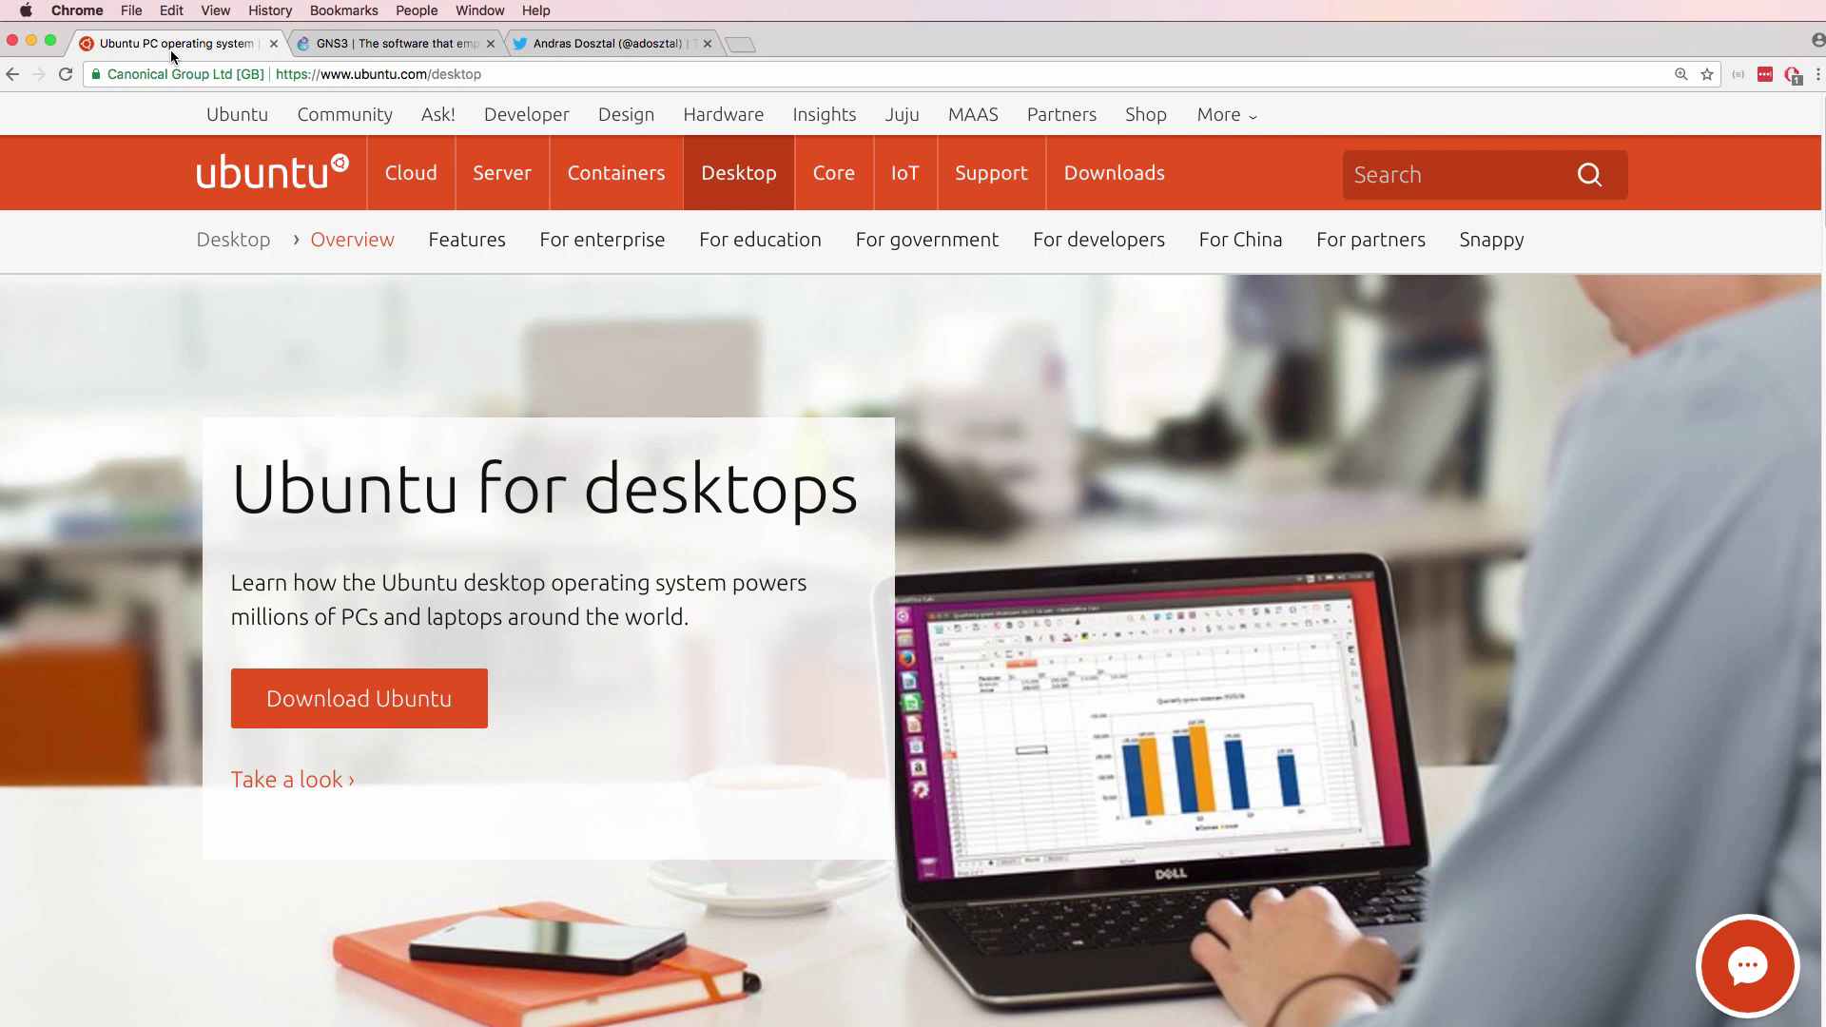
left_click(572, 44)
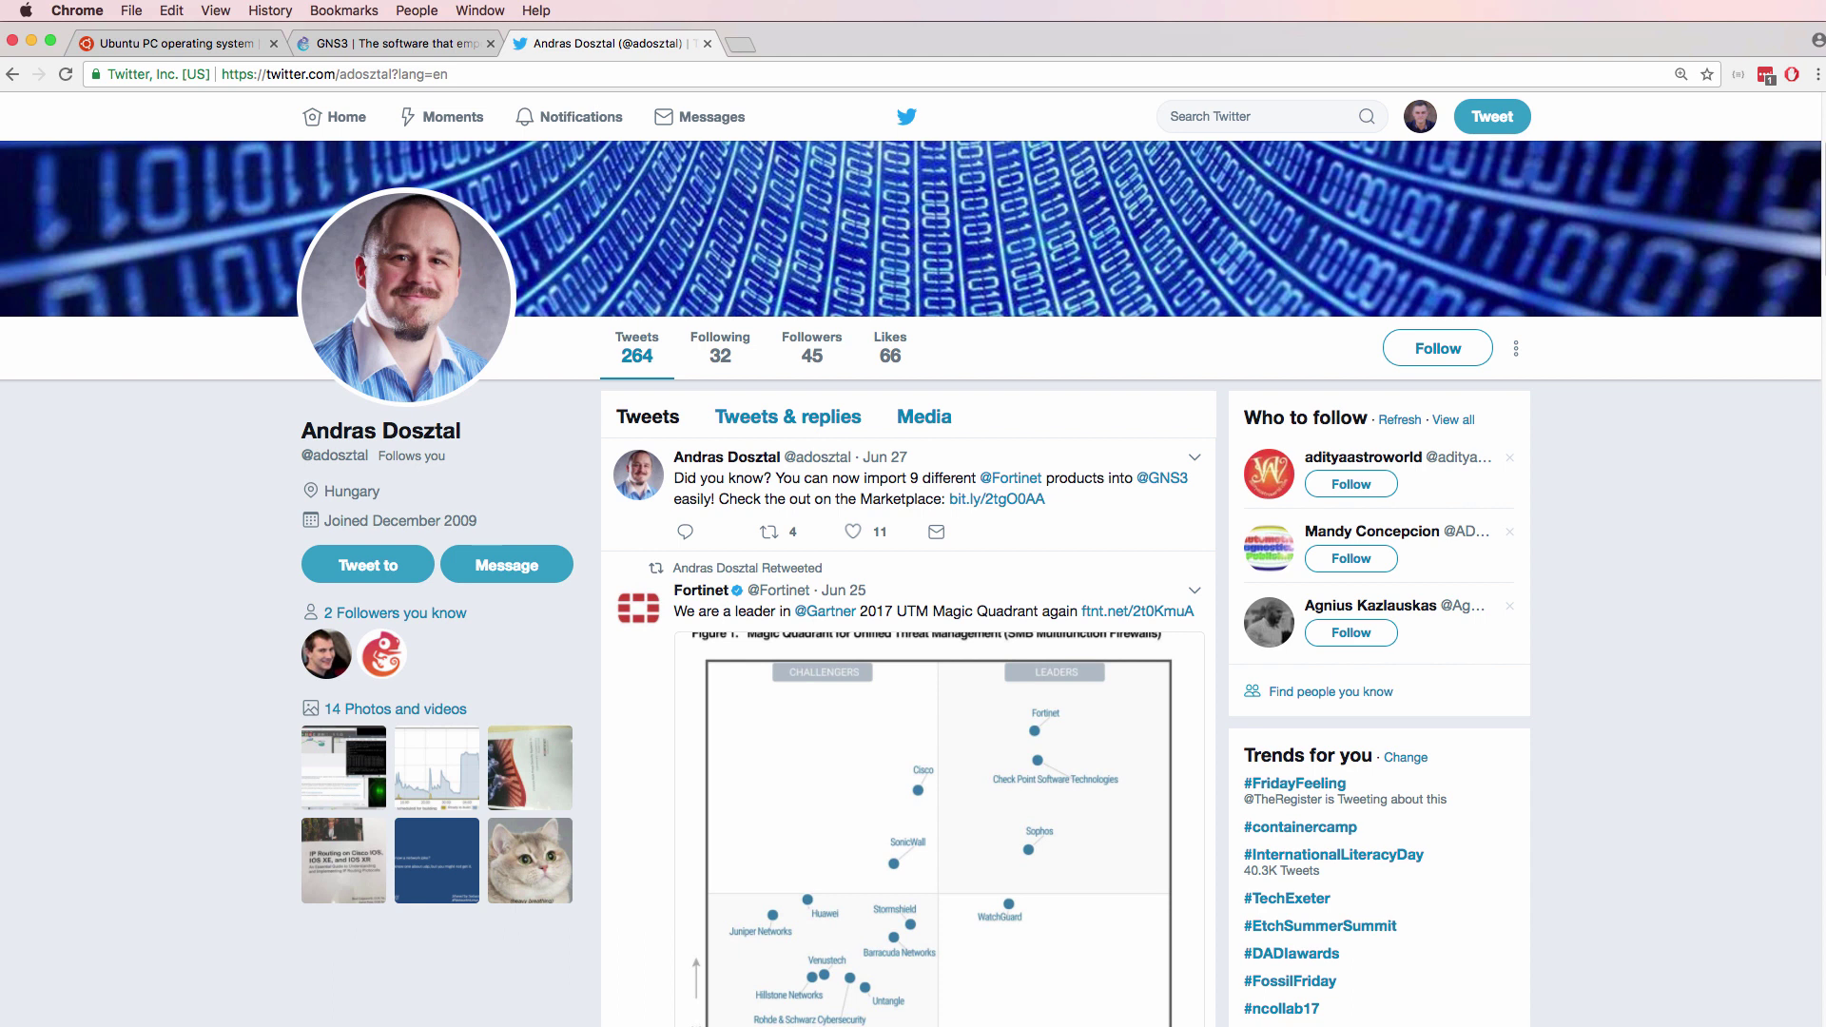
left_click(170, 50)
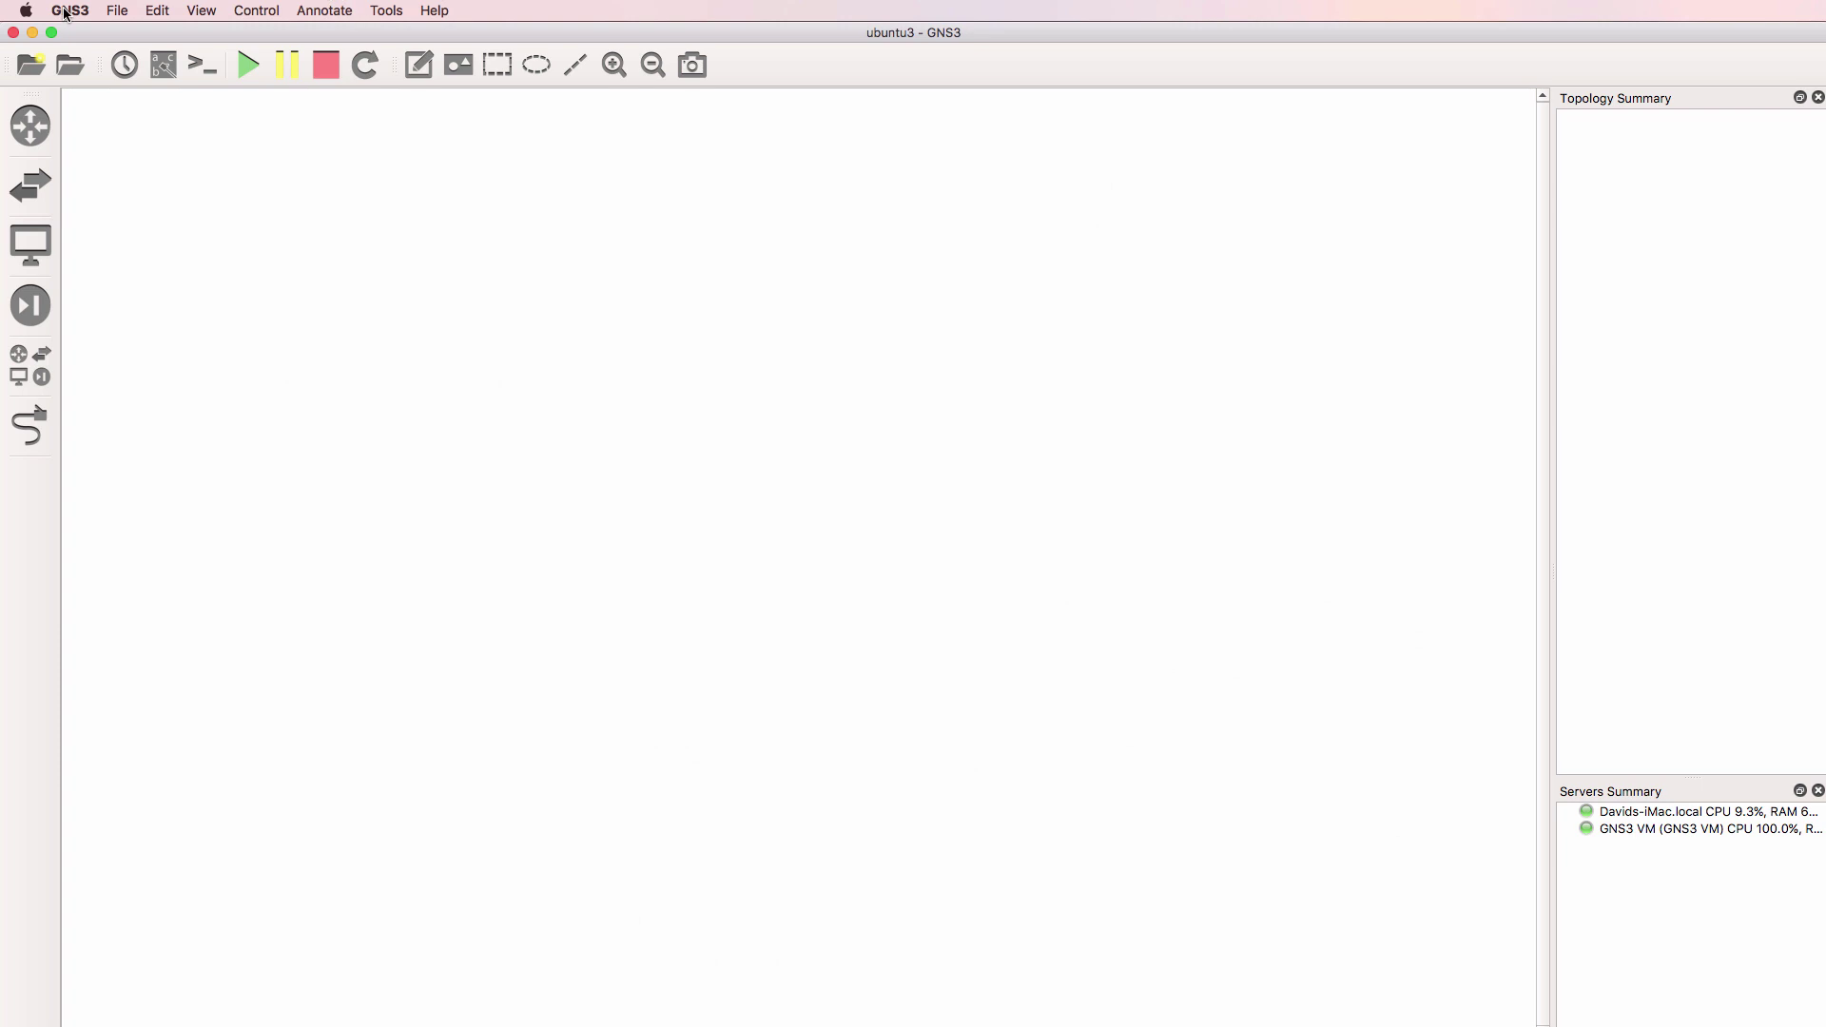
Confirm in the About GNS3 dialog that version 2.1.0b1 is installed, then close it
left_click(67, 12)
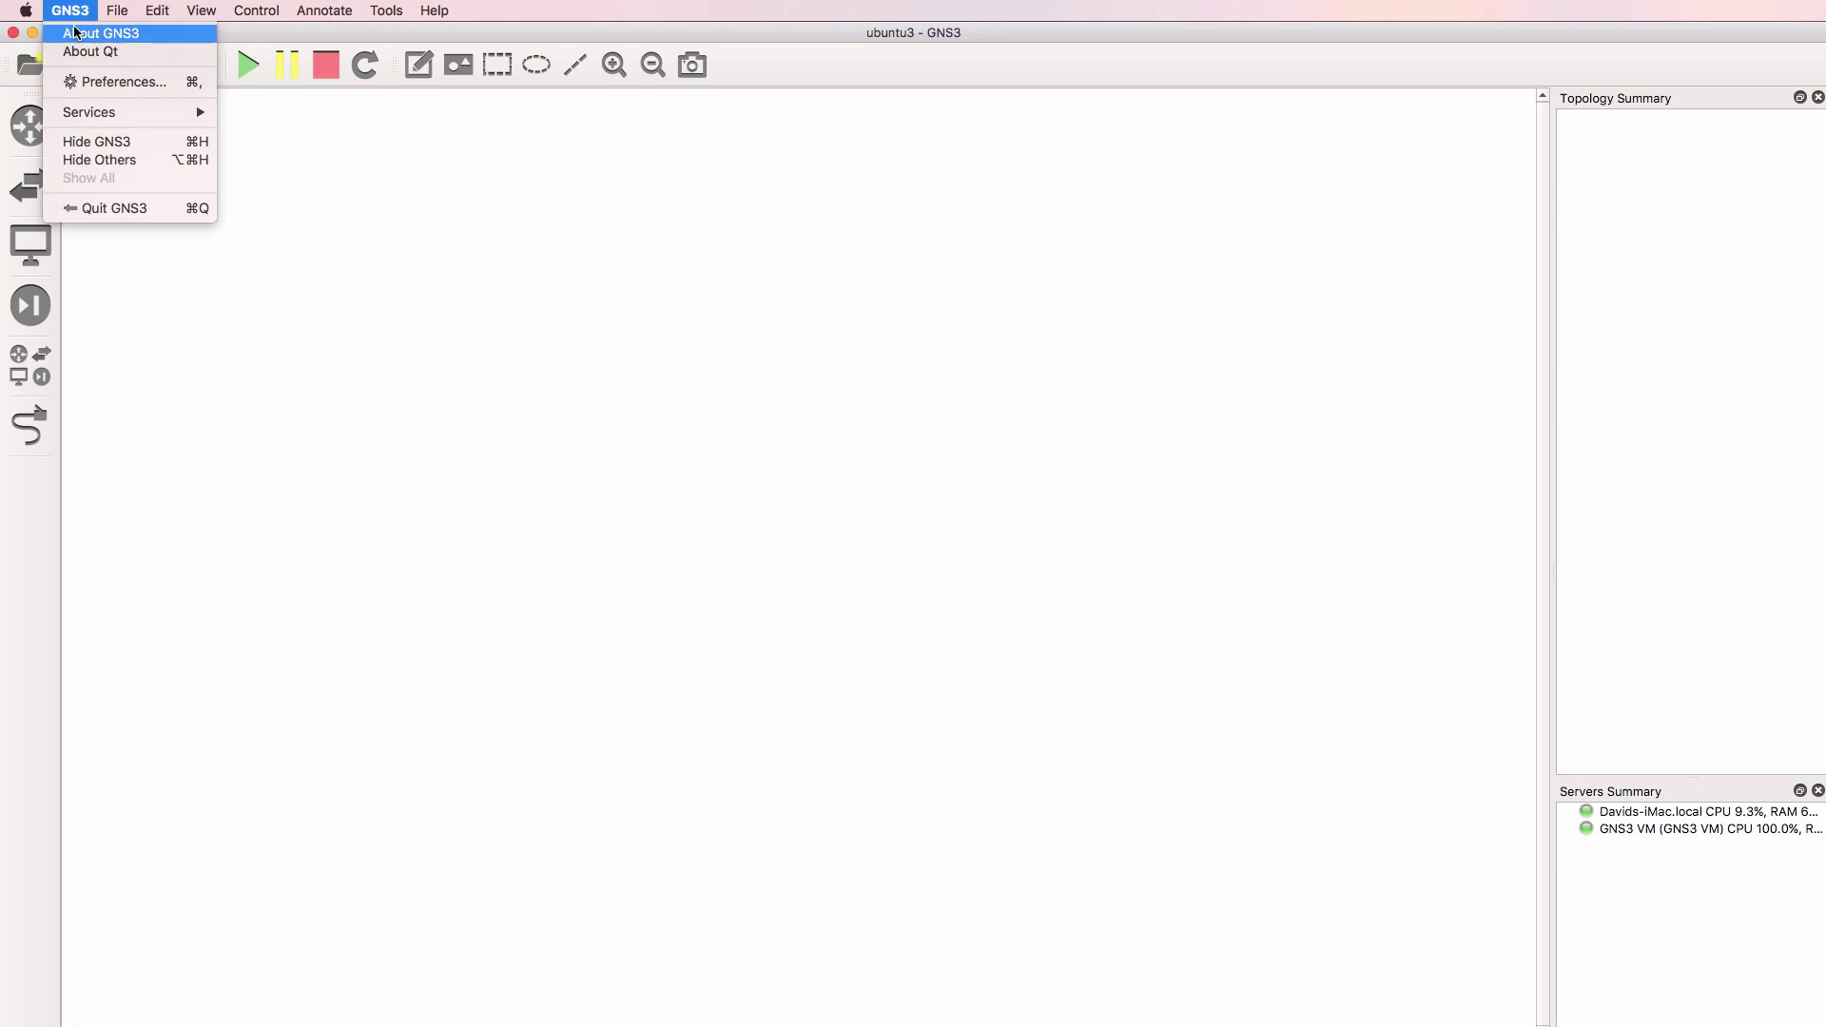
left_click(78, 34)
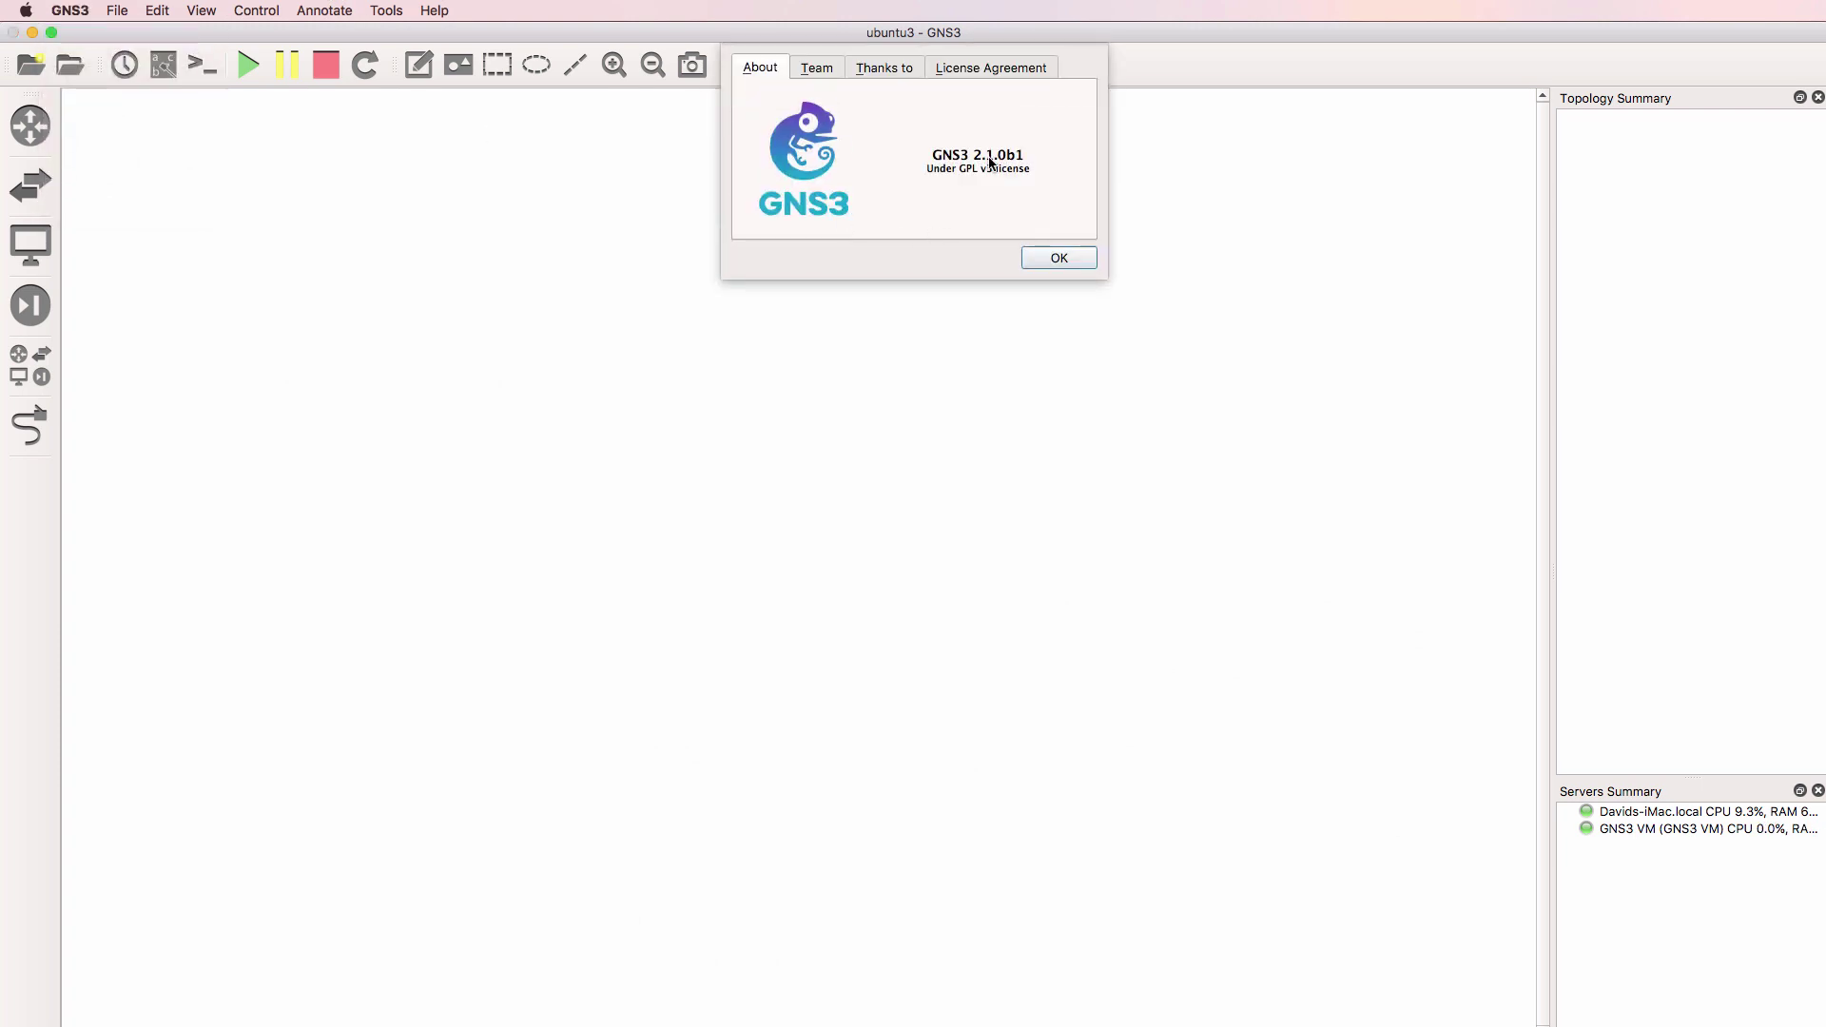
left_click(1051, 253)
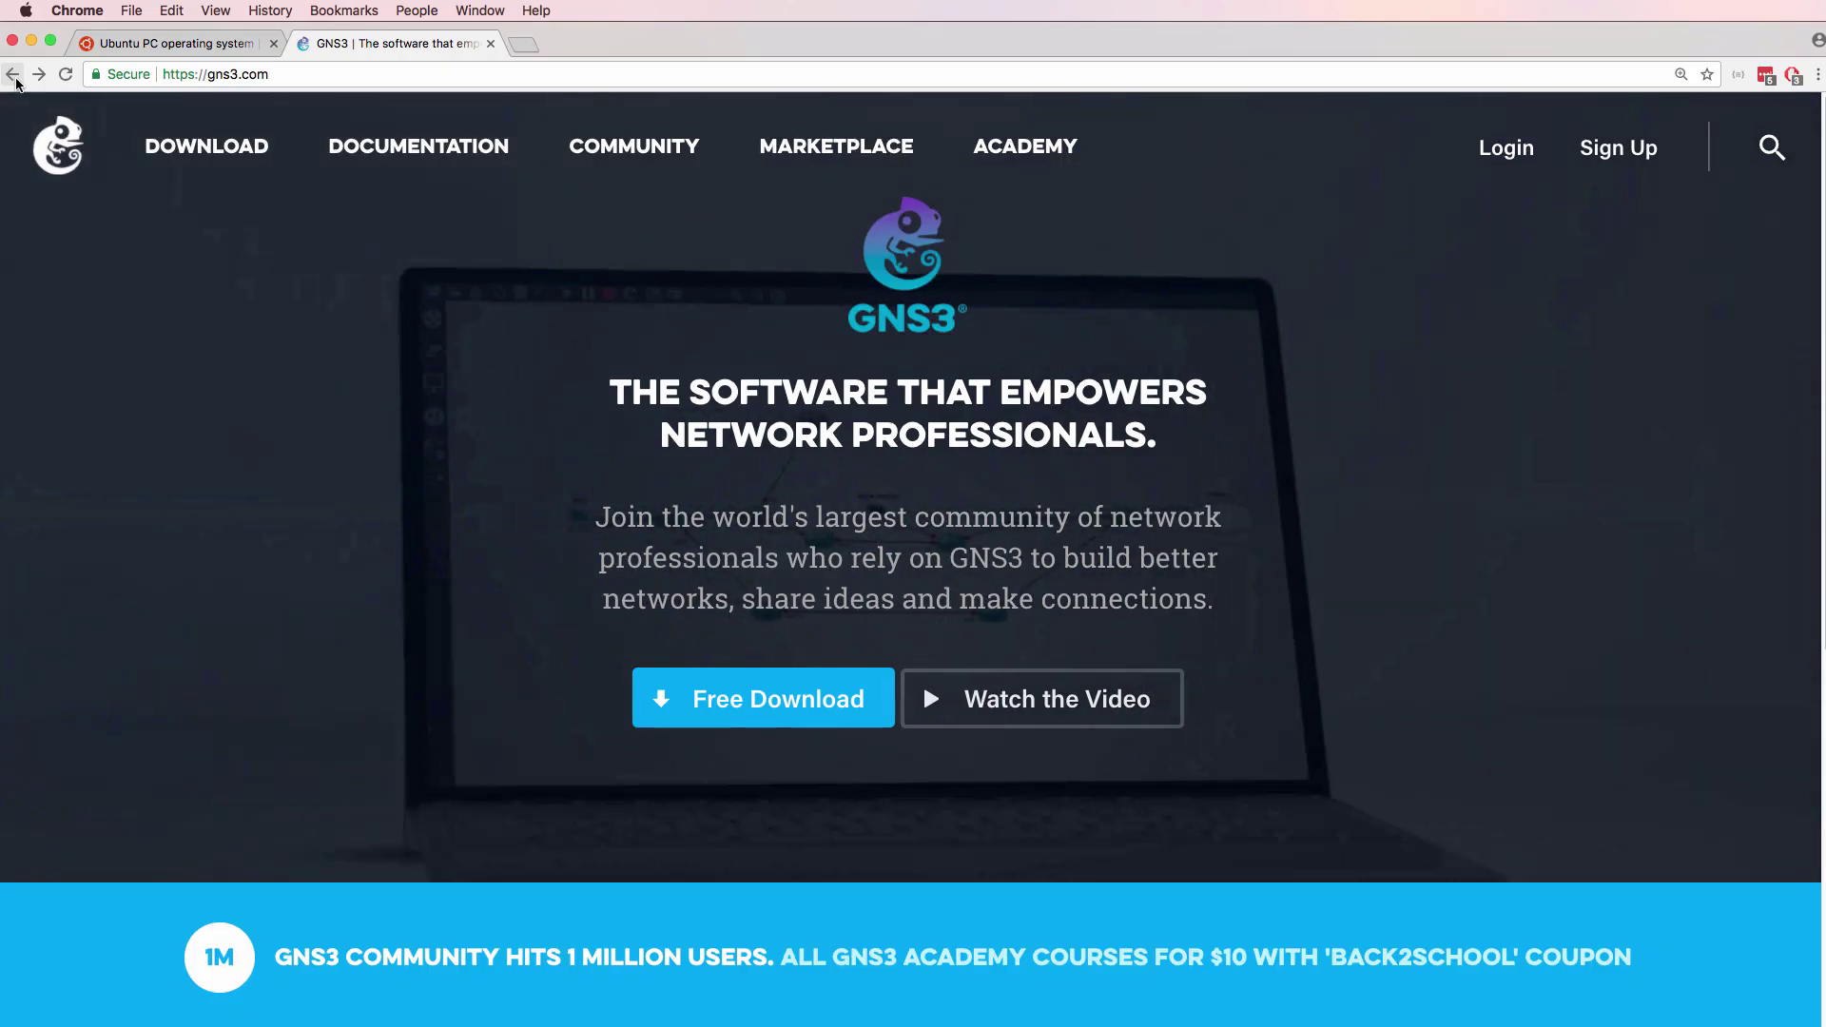
Search the Marketplace appliances for 'ubuntu' and open the Ubuntu with GUI appliance
left_click(878, 145)
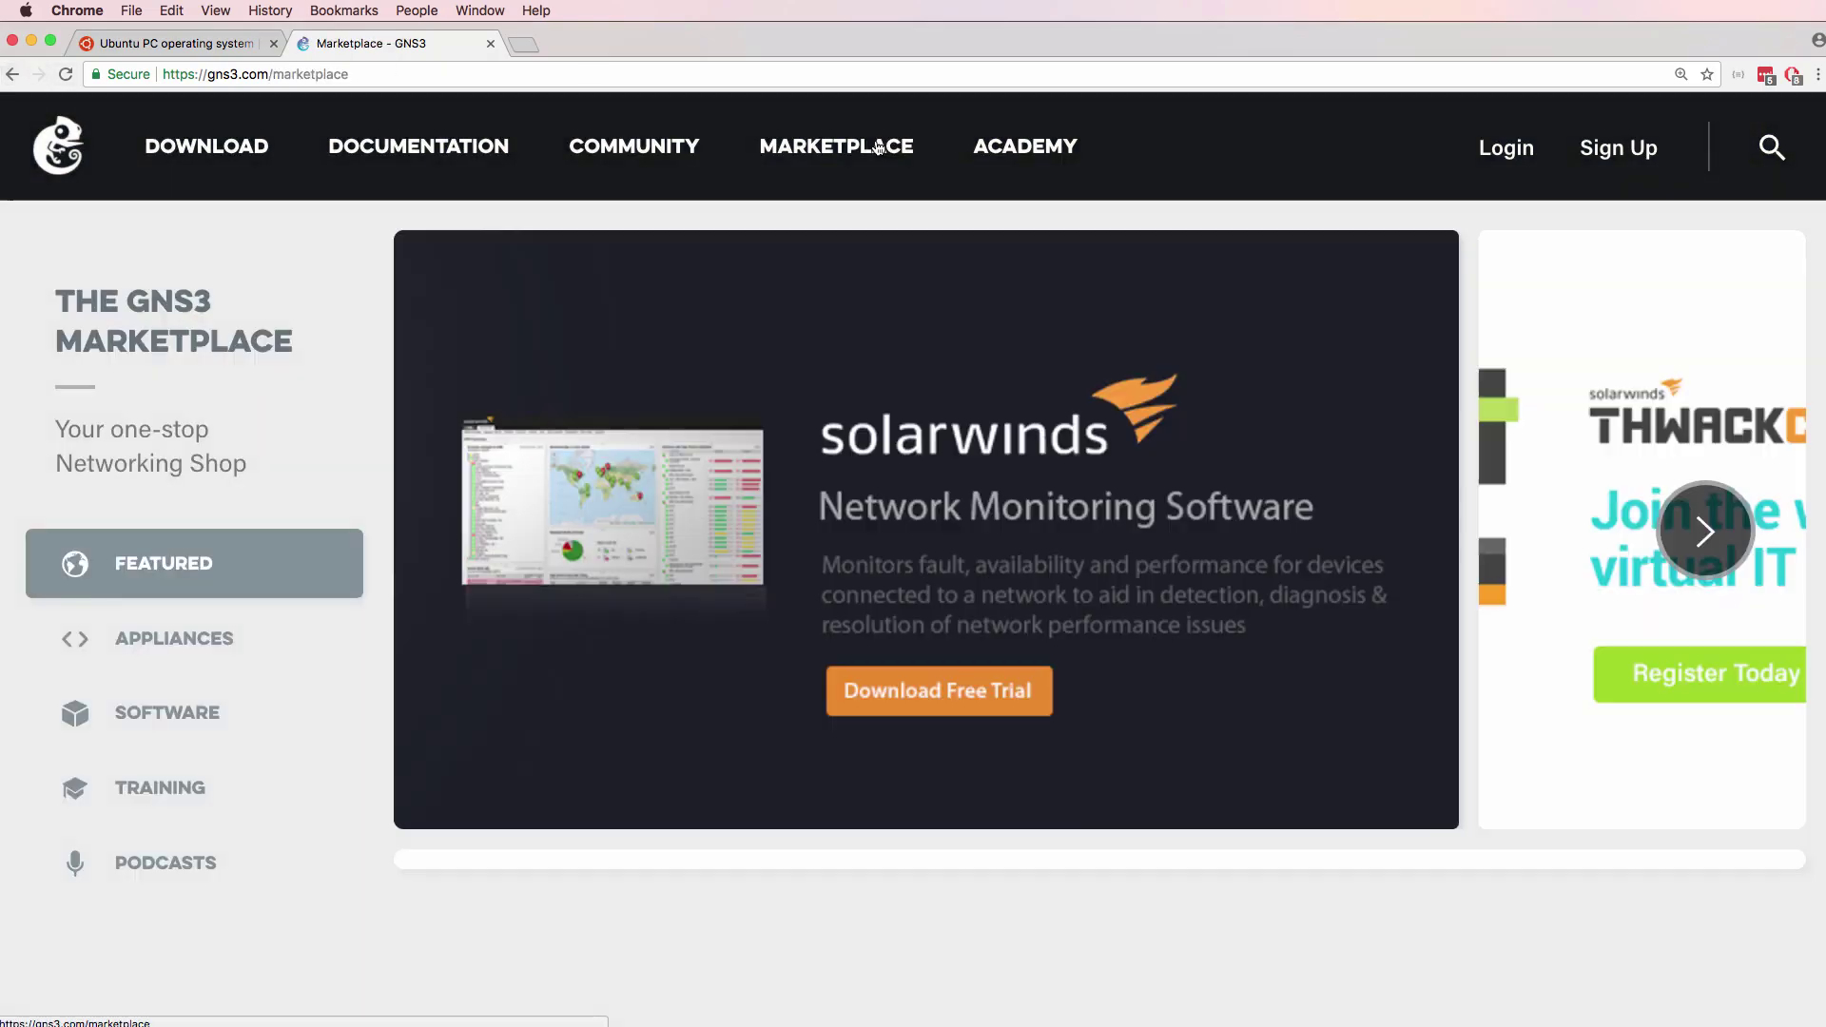
left_click(229, 651)
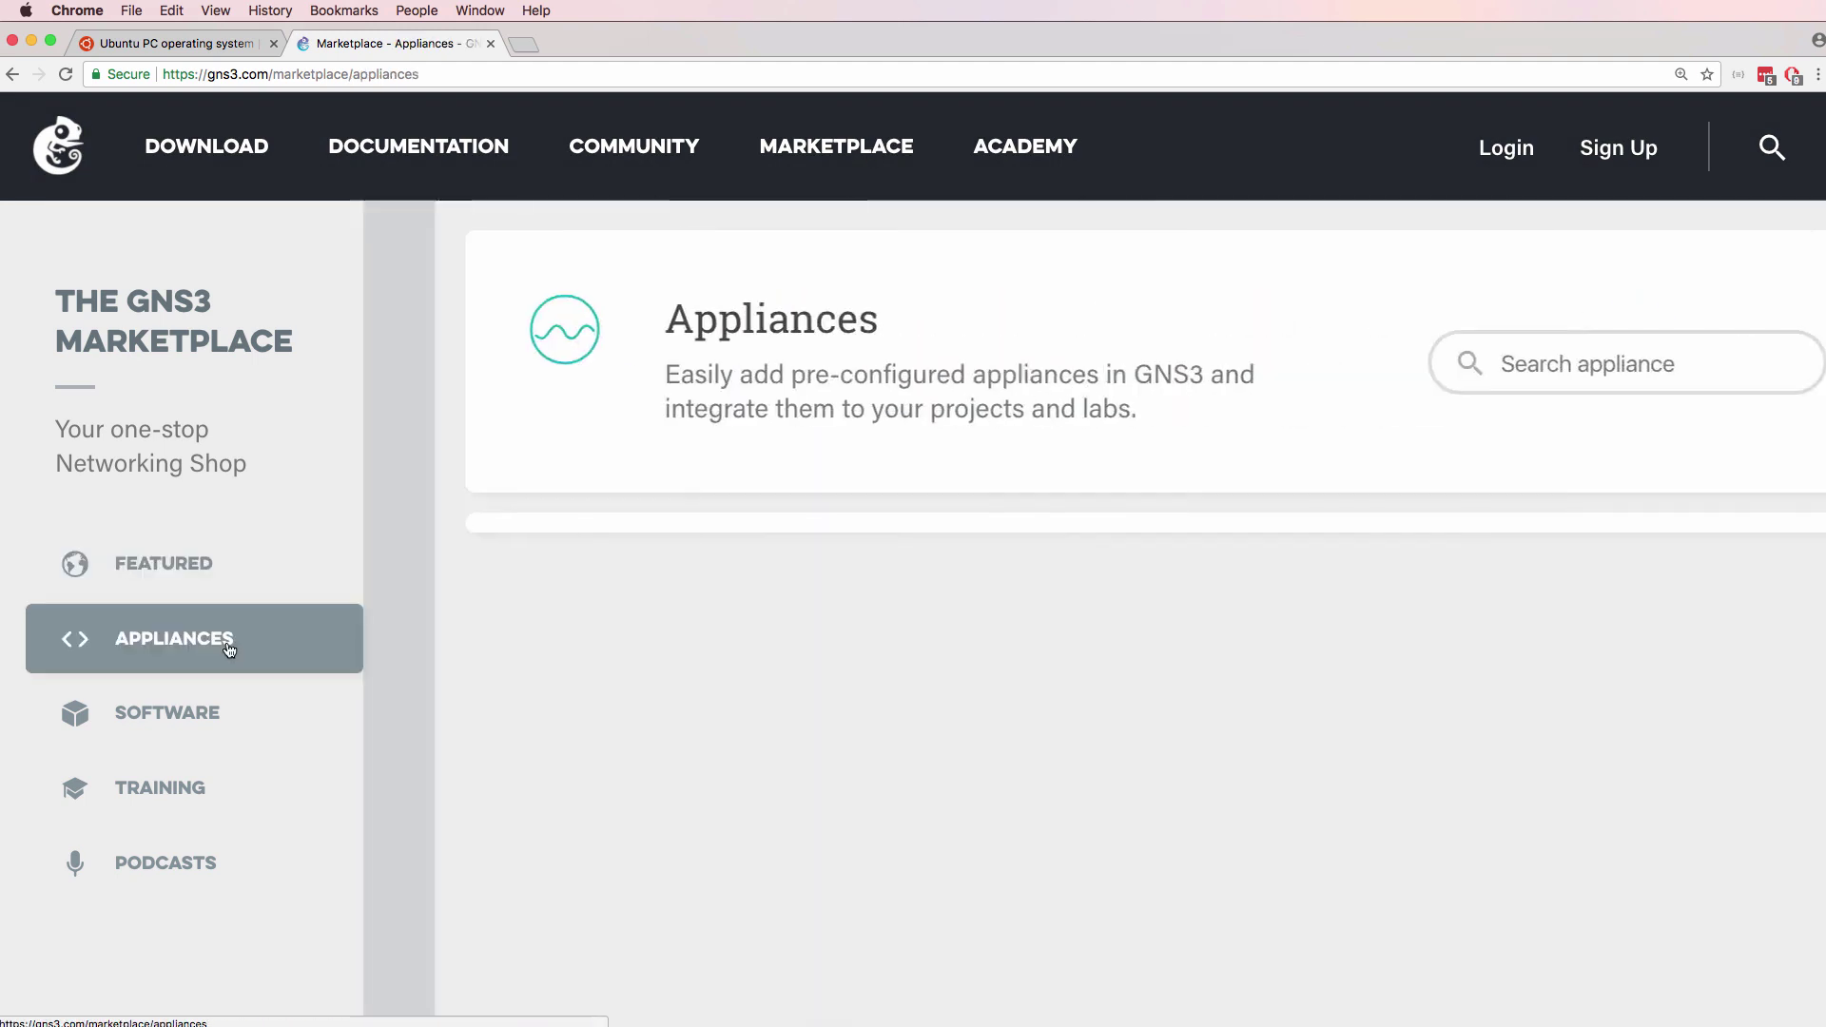
left_click(1407, 361)
type("ubuntu")
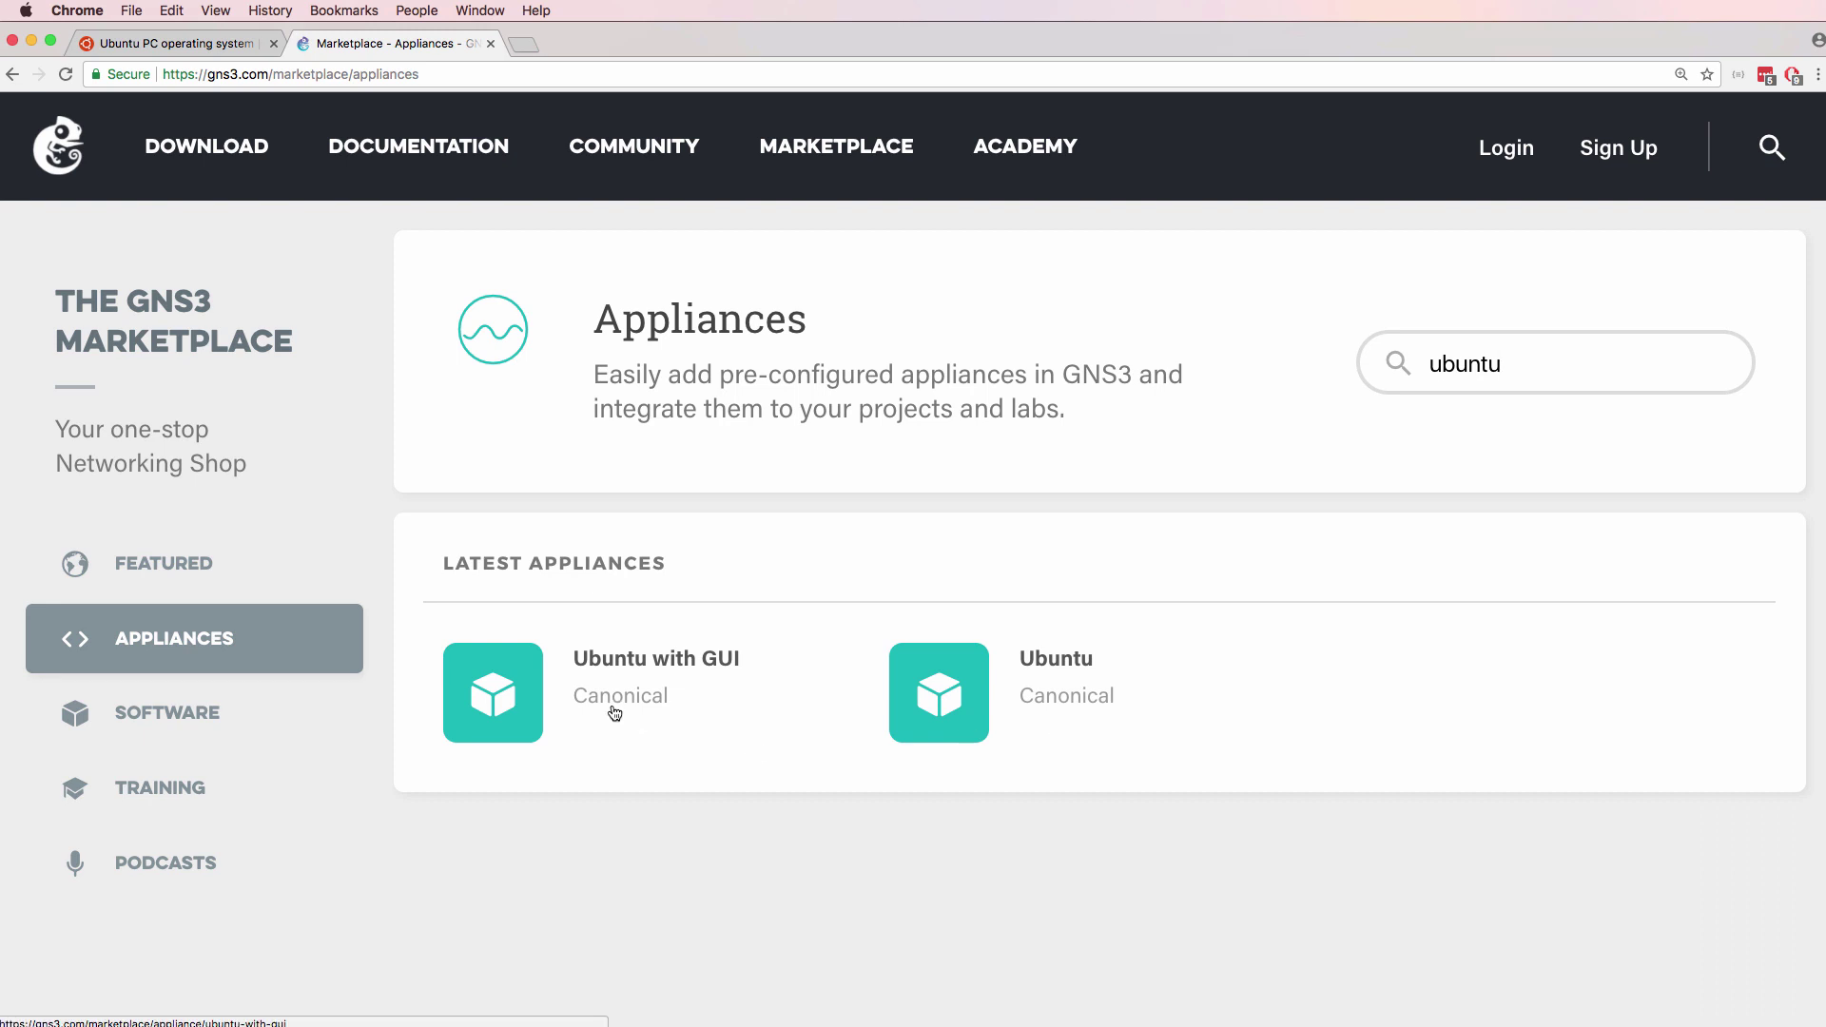
left_click(519, 700)
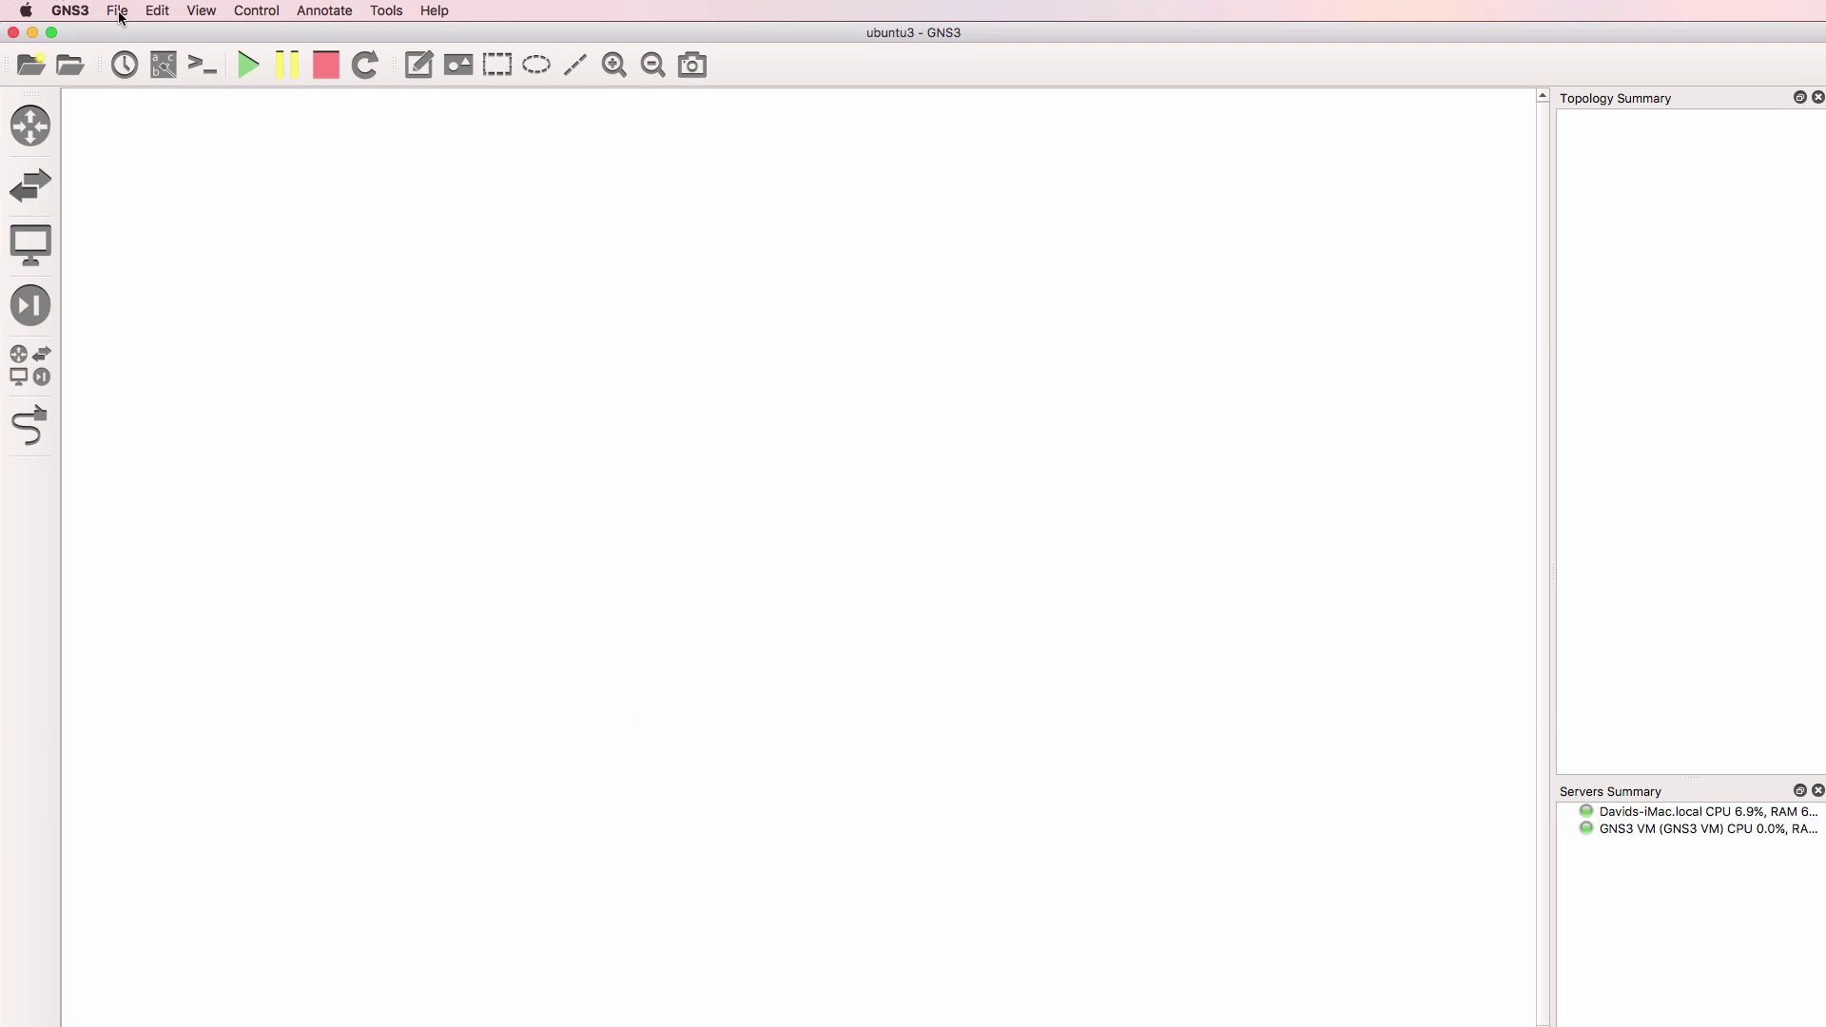
Import the ubuntu-gui.gns3a template from Downloads via File > Import appliance
left_click(116, 10)
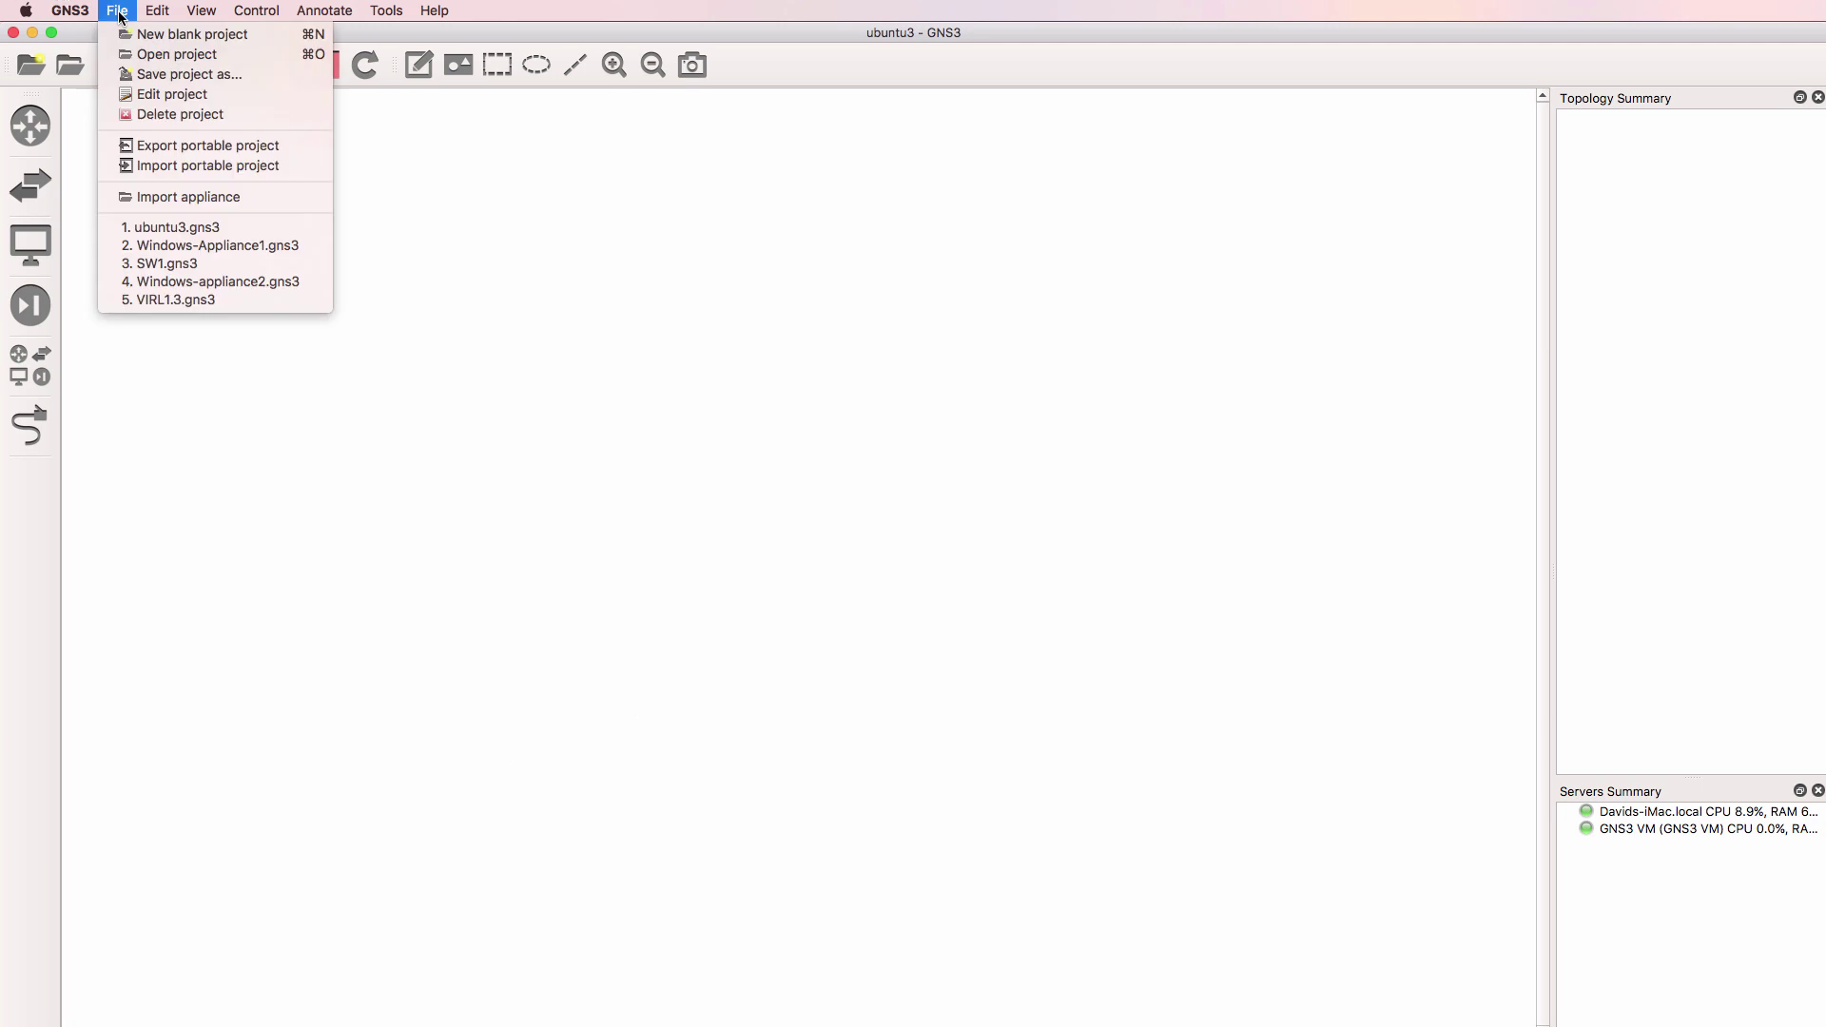
left_click(168, 201)
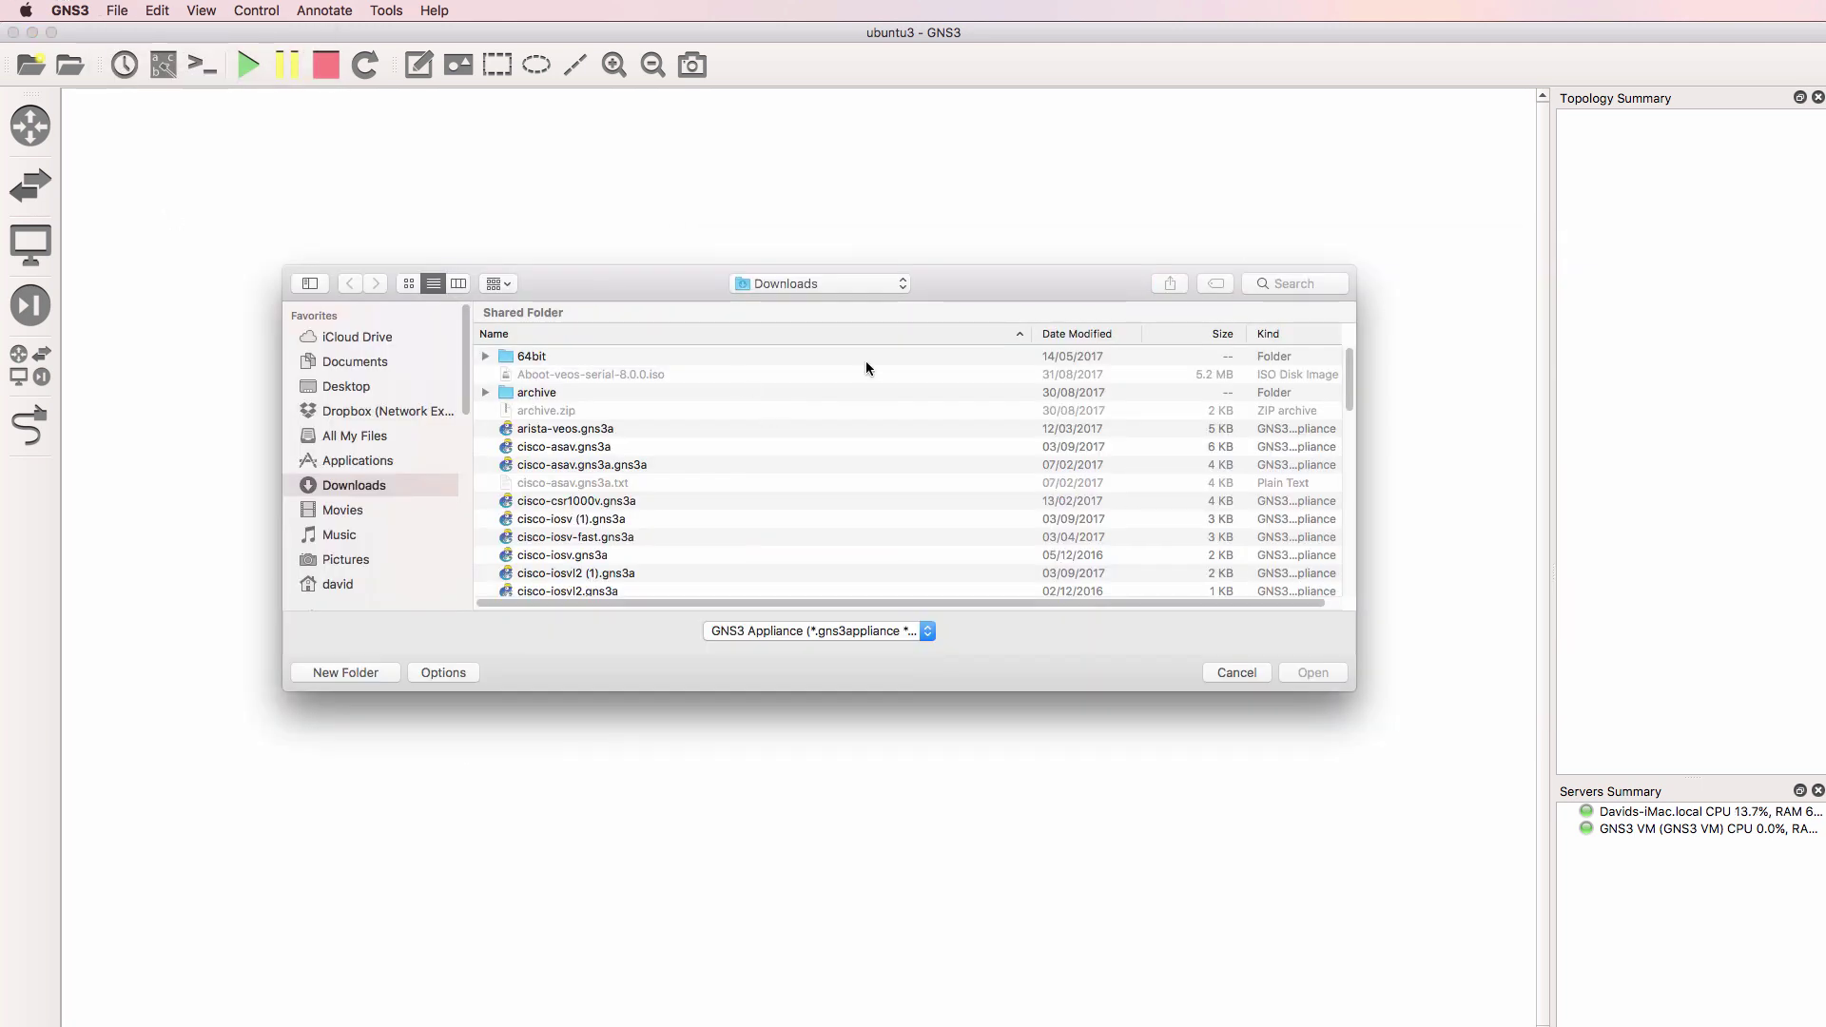
left_click(620, 359)
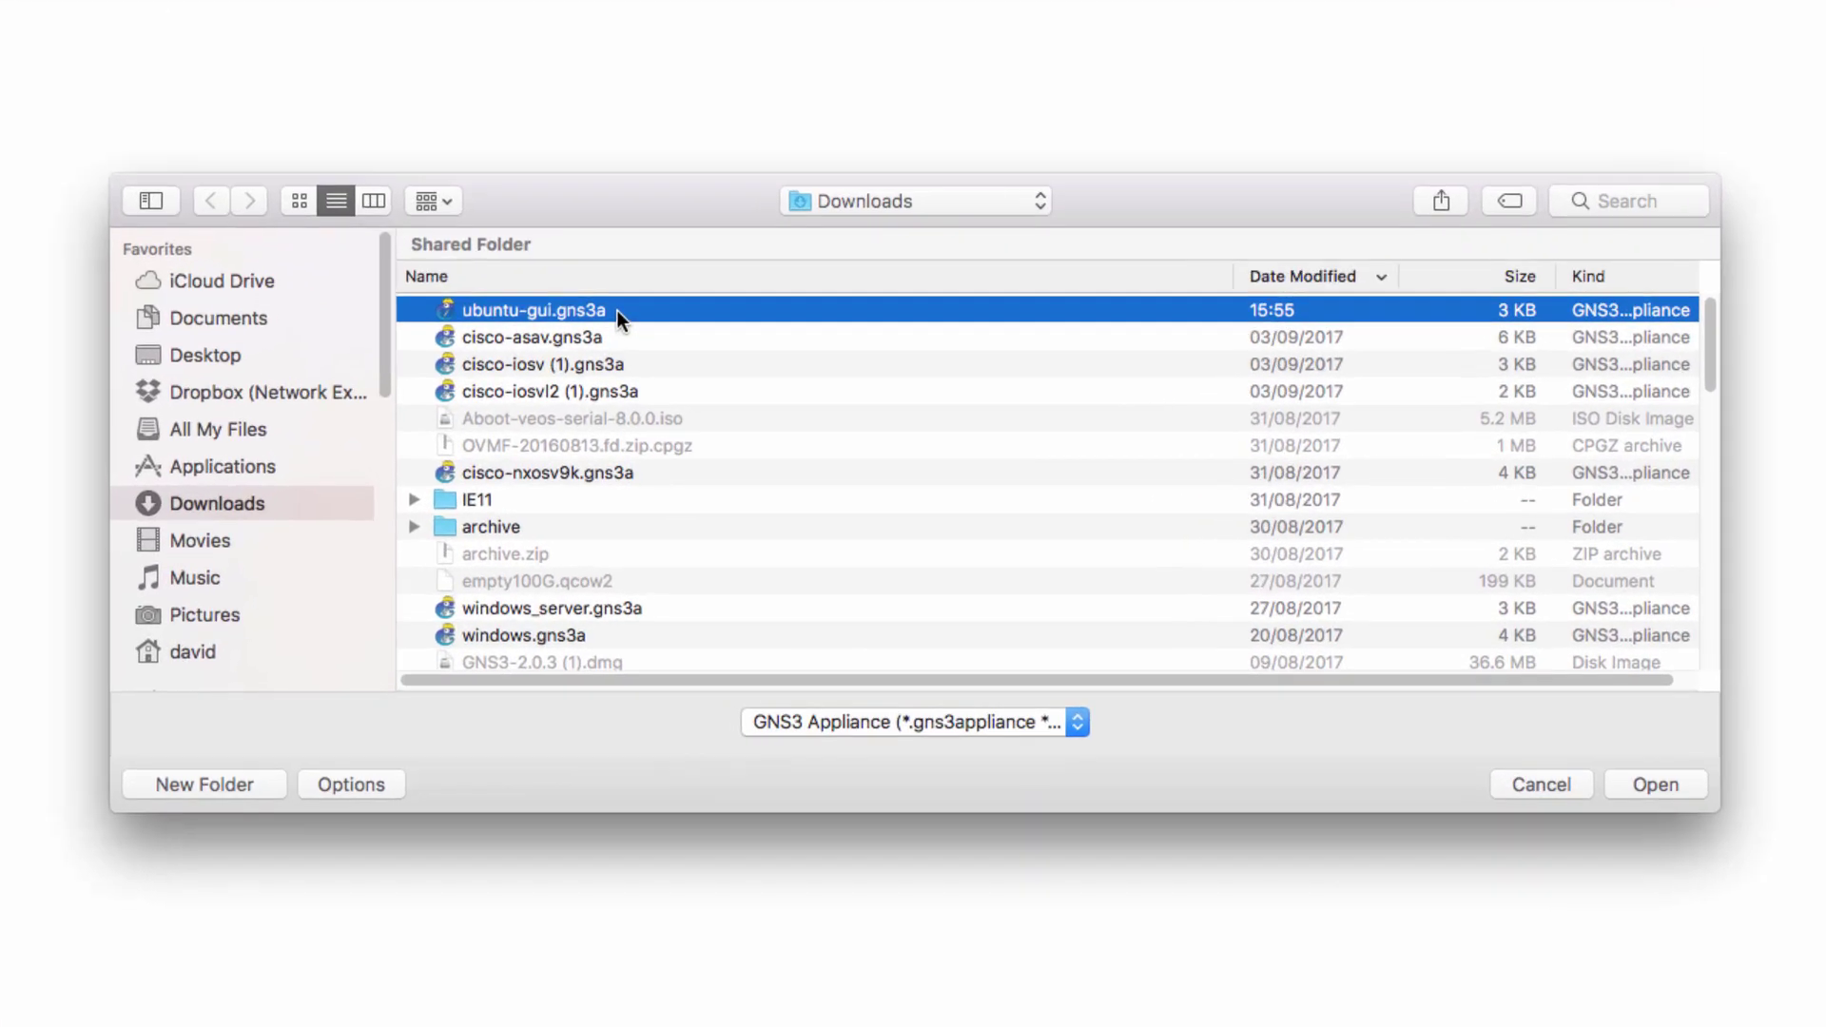
left_click(1672, 782)
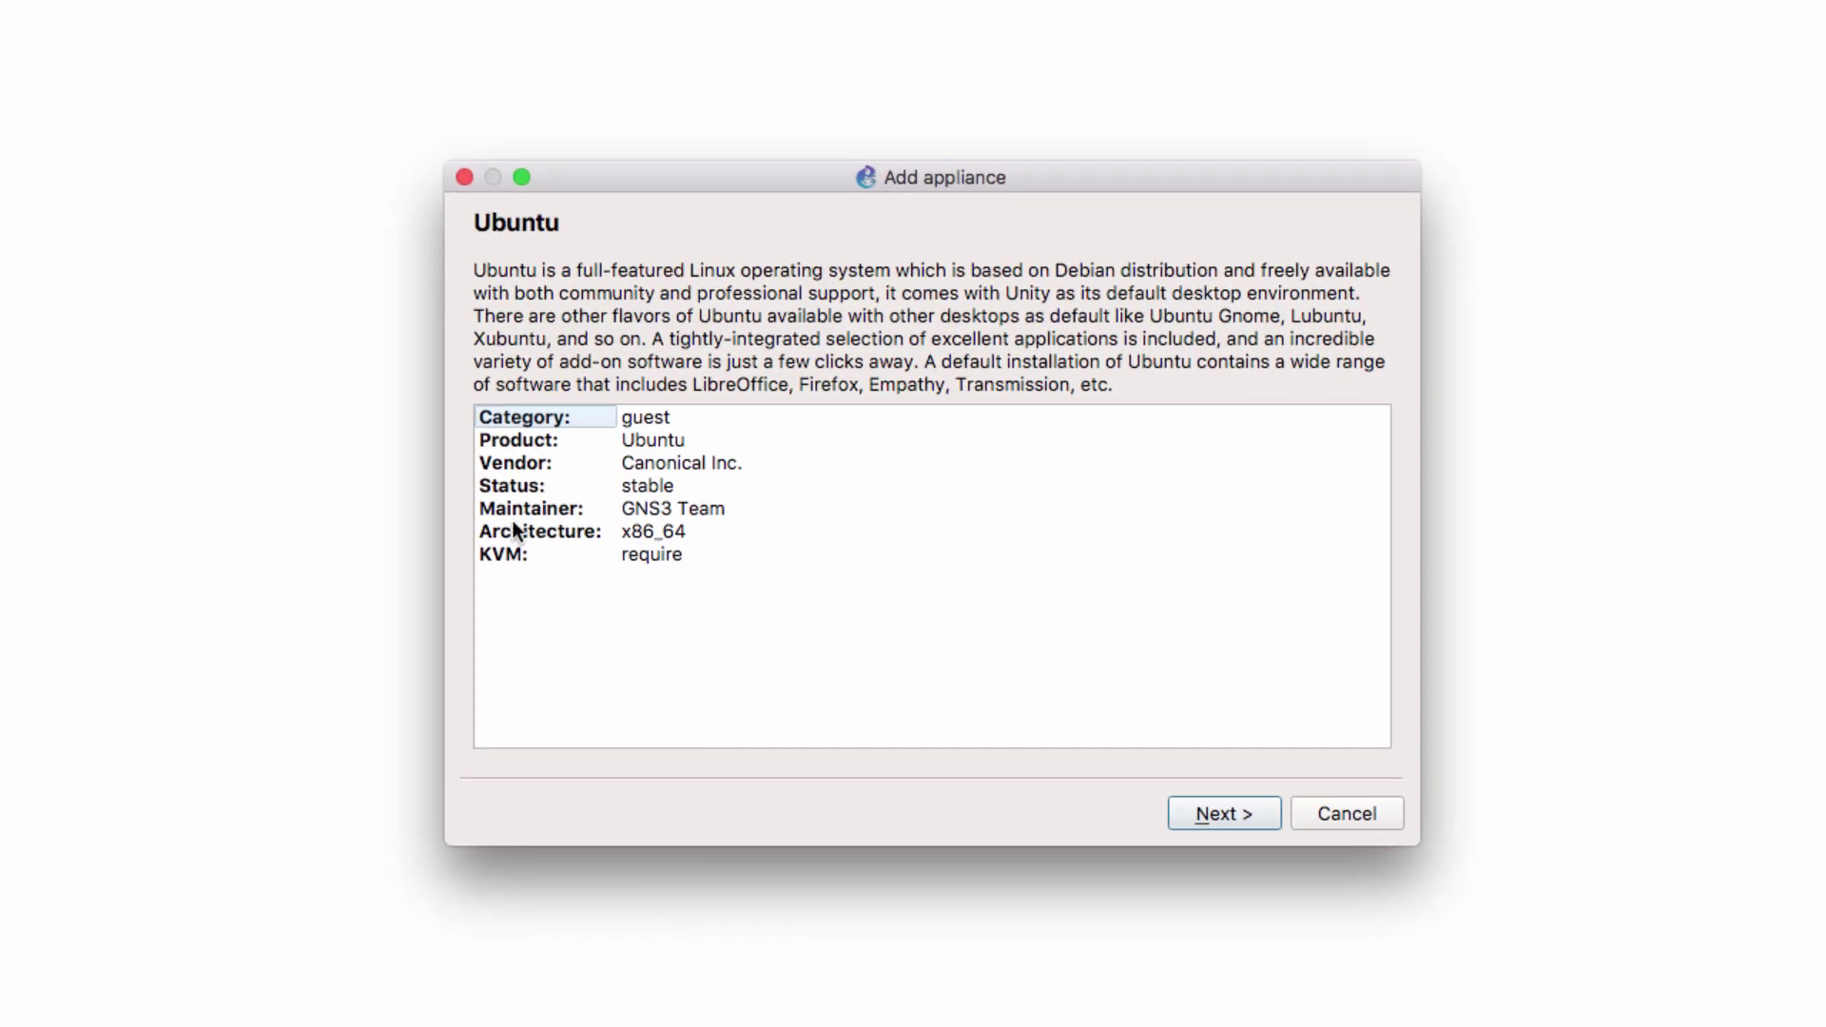
left_click(557, 443)
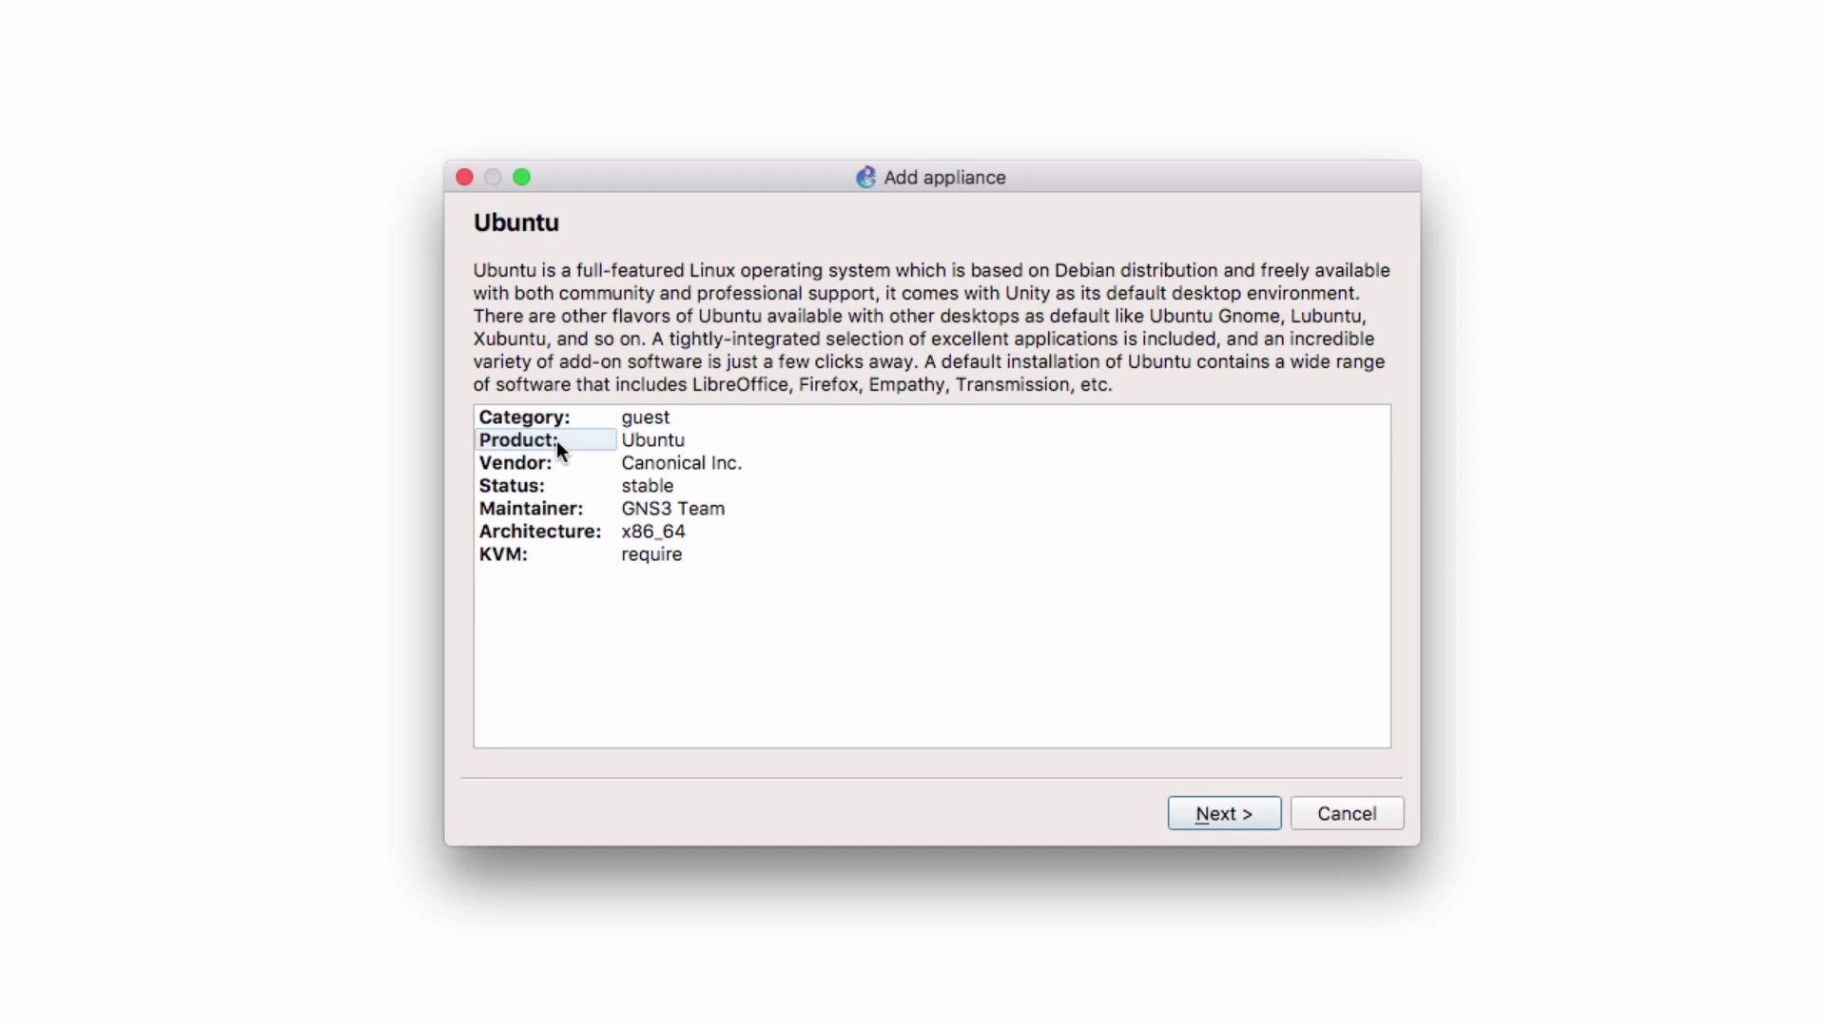
left_click(591, 465)
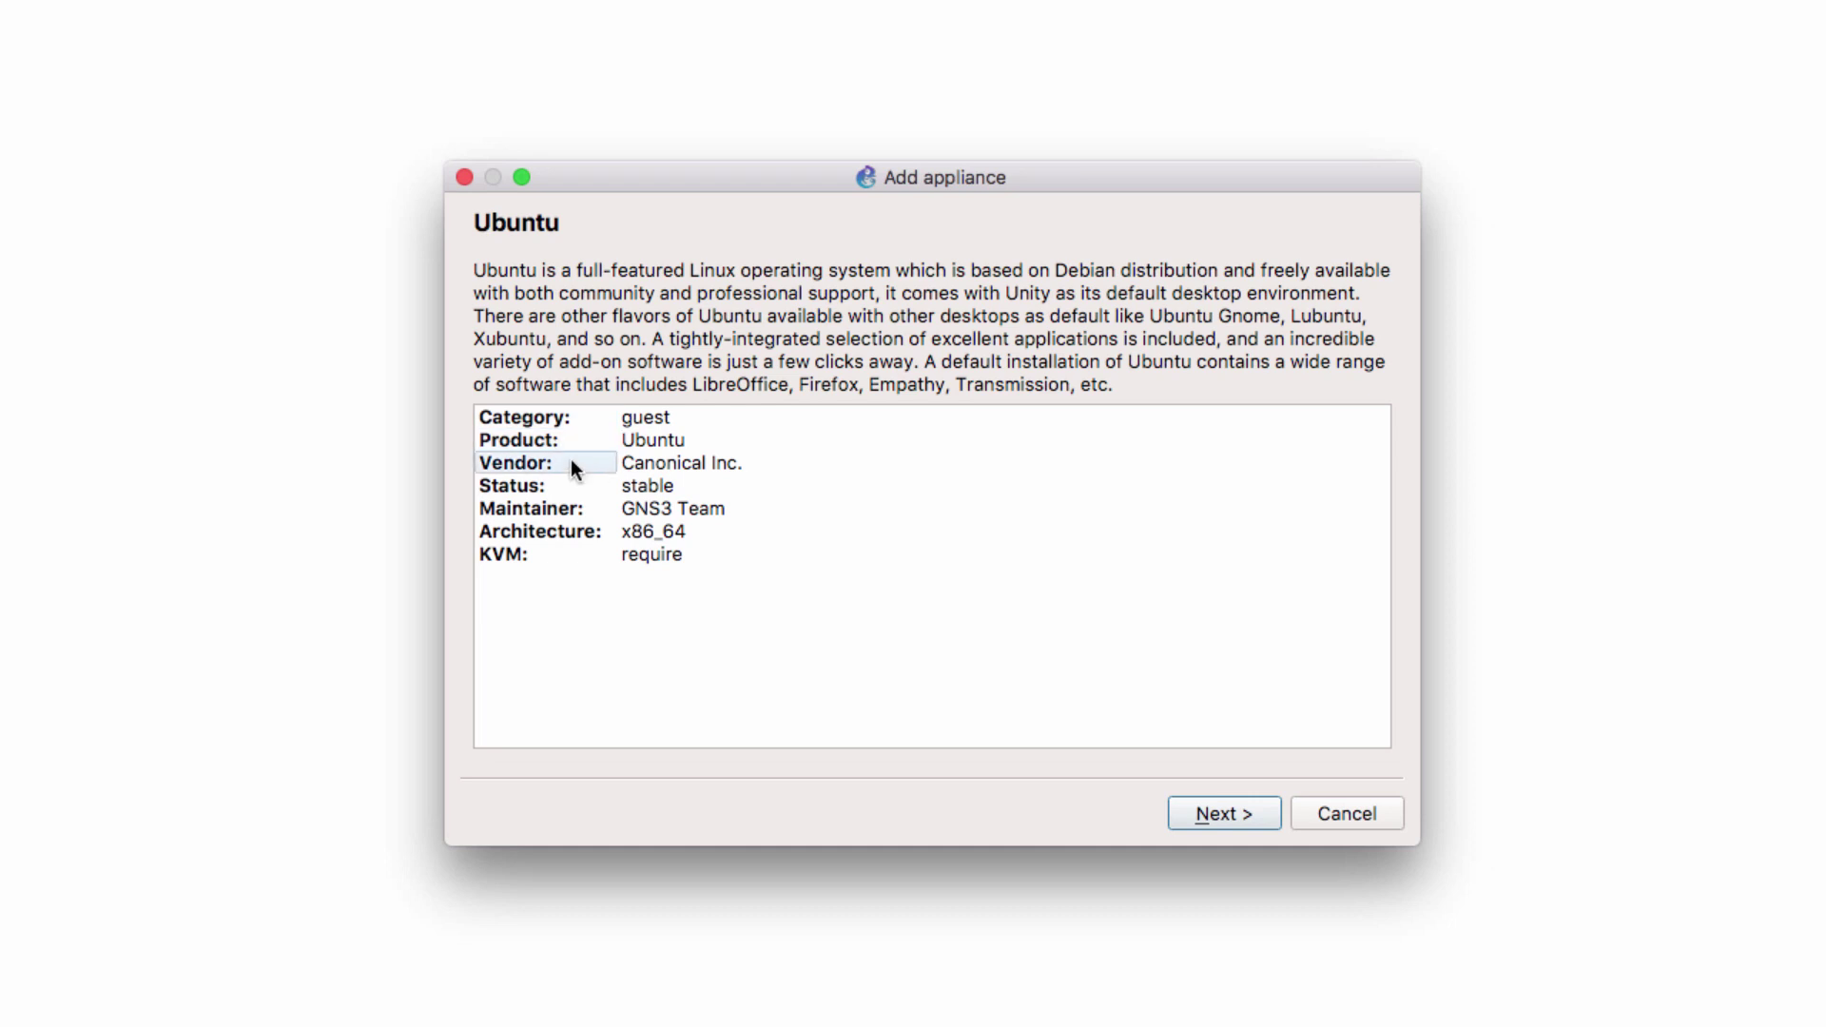
left_click(589, 536)
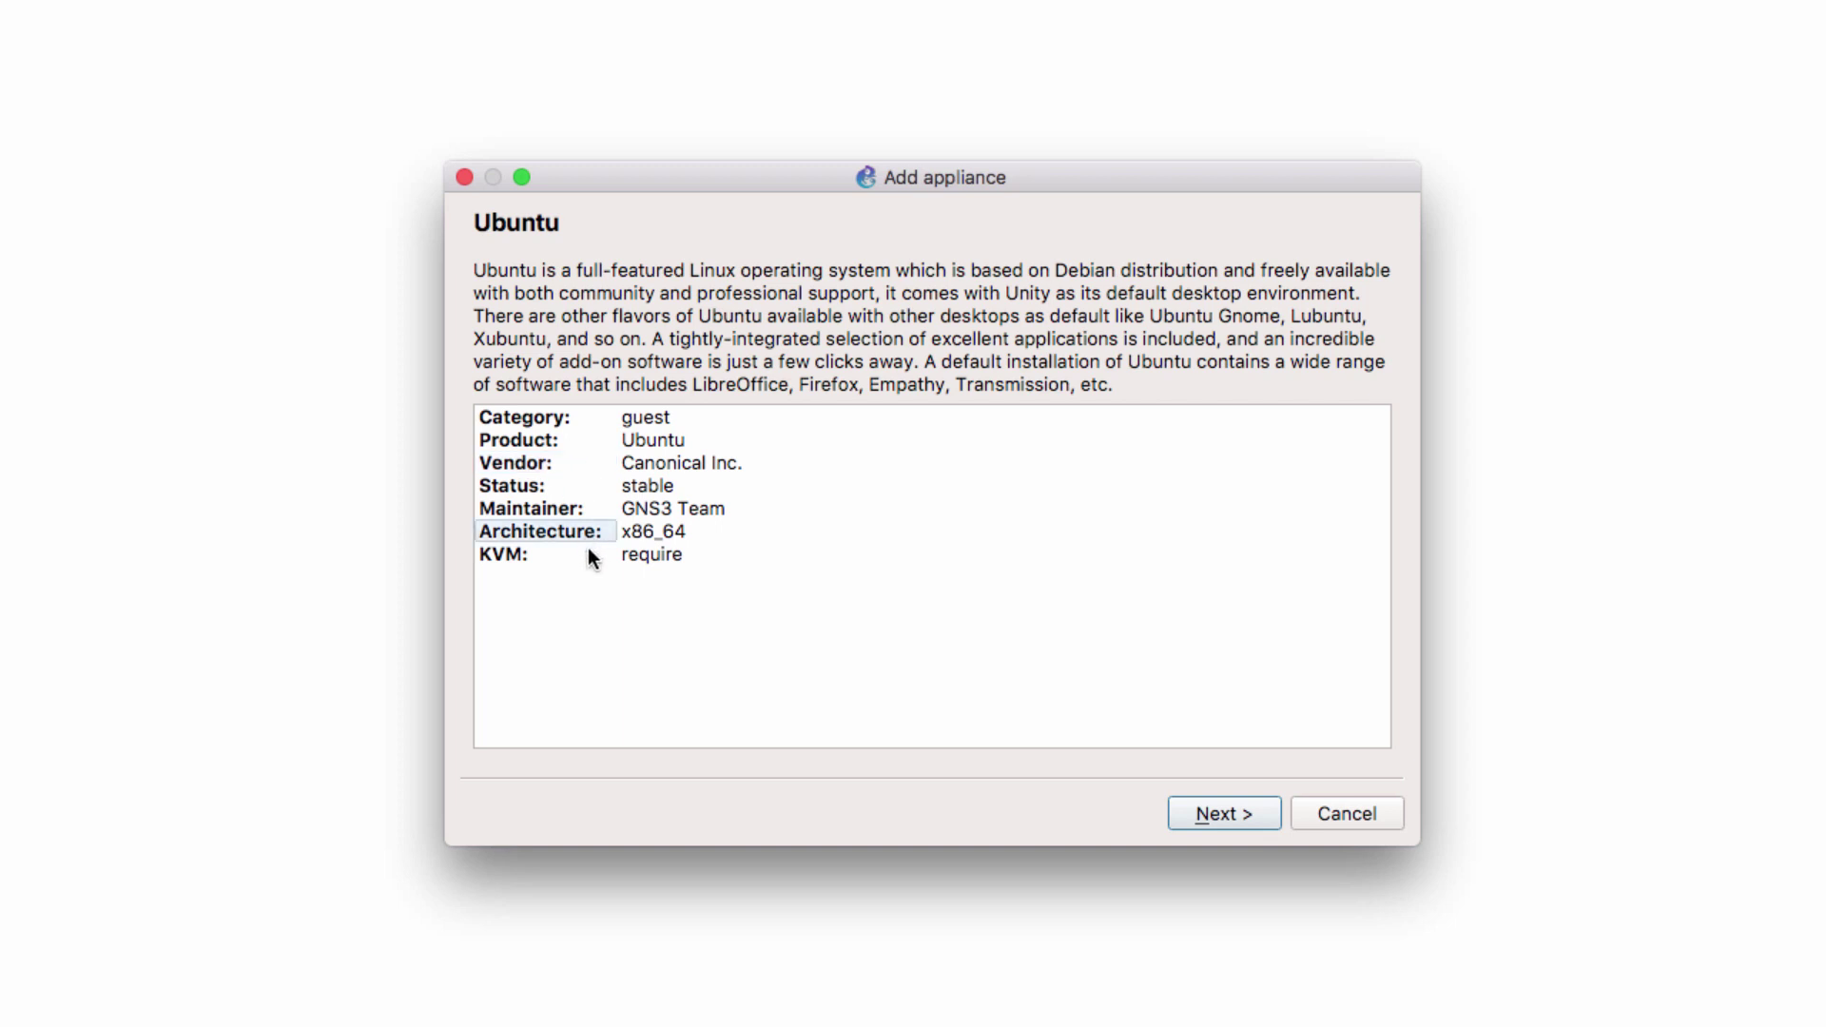
left_click(588, 552)
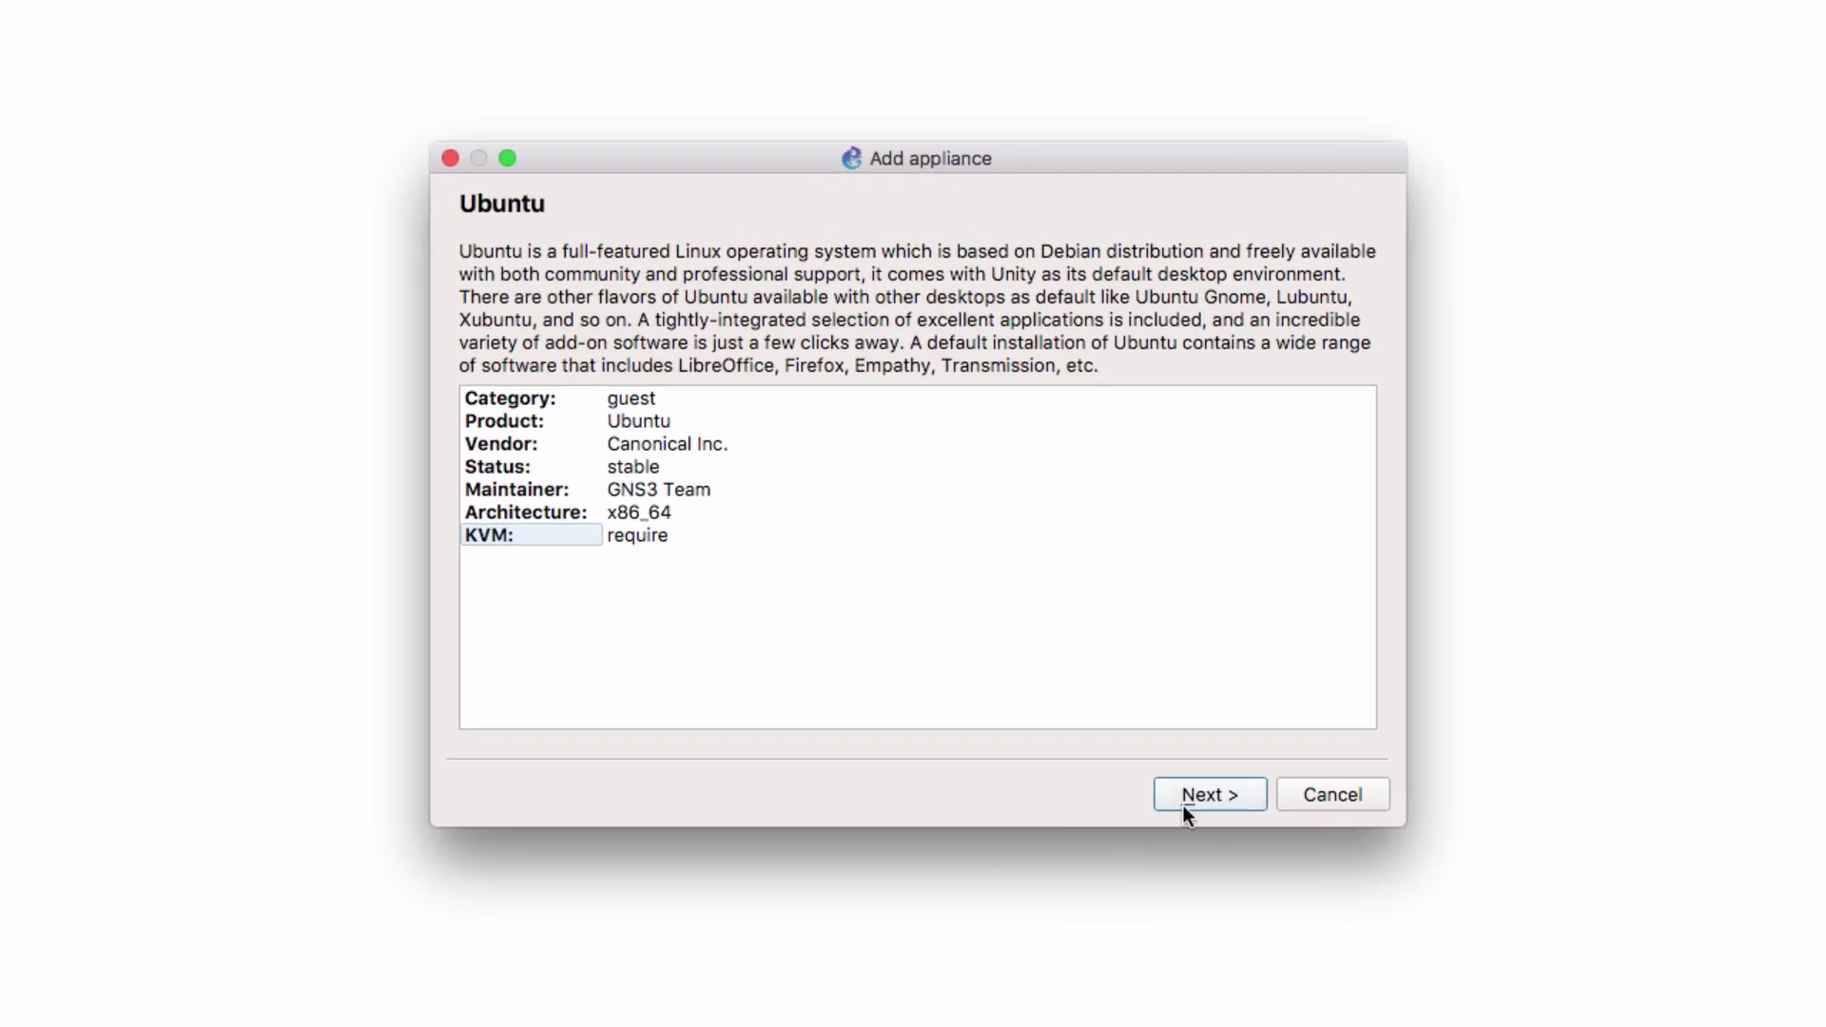
Advance the wizard, choosing to run the Ubuntu appliance on the GNS3 VM
left_click(1183, 804)
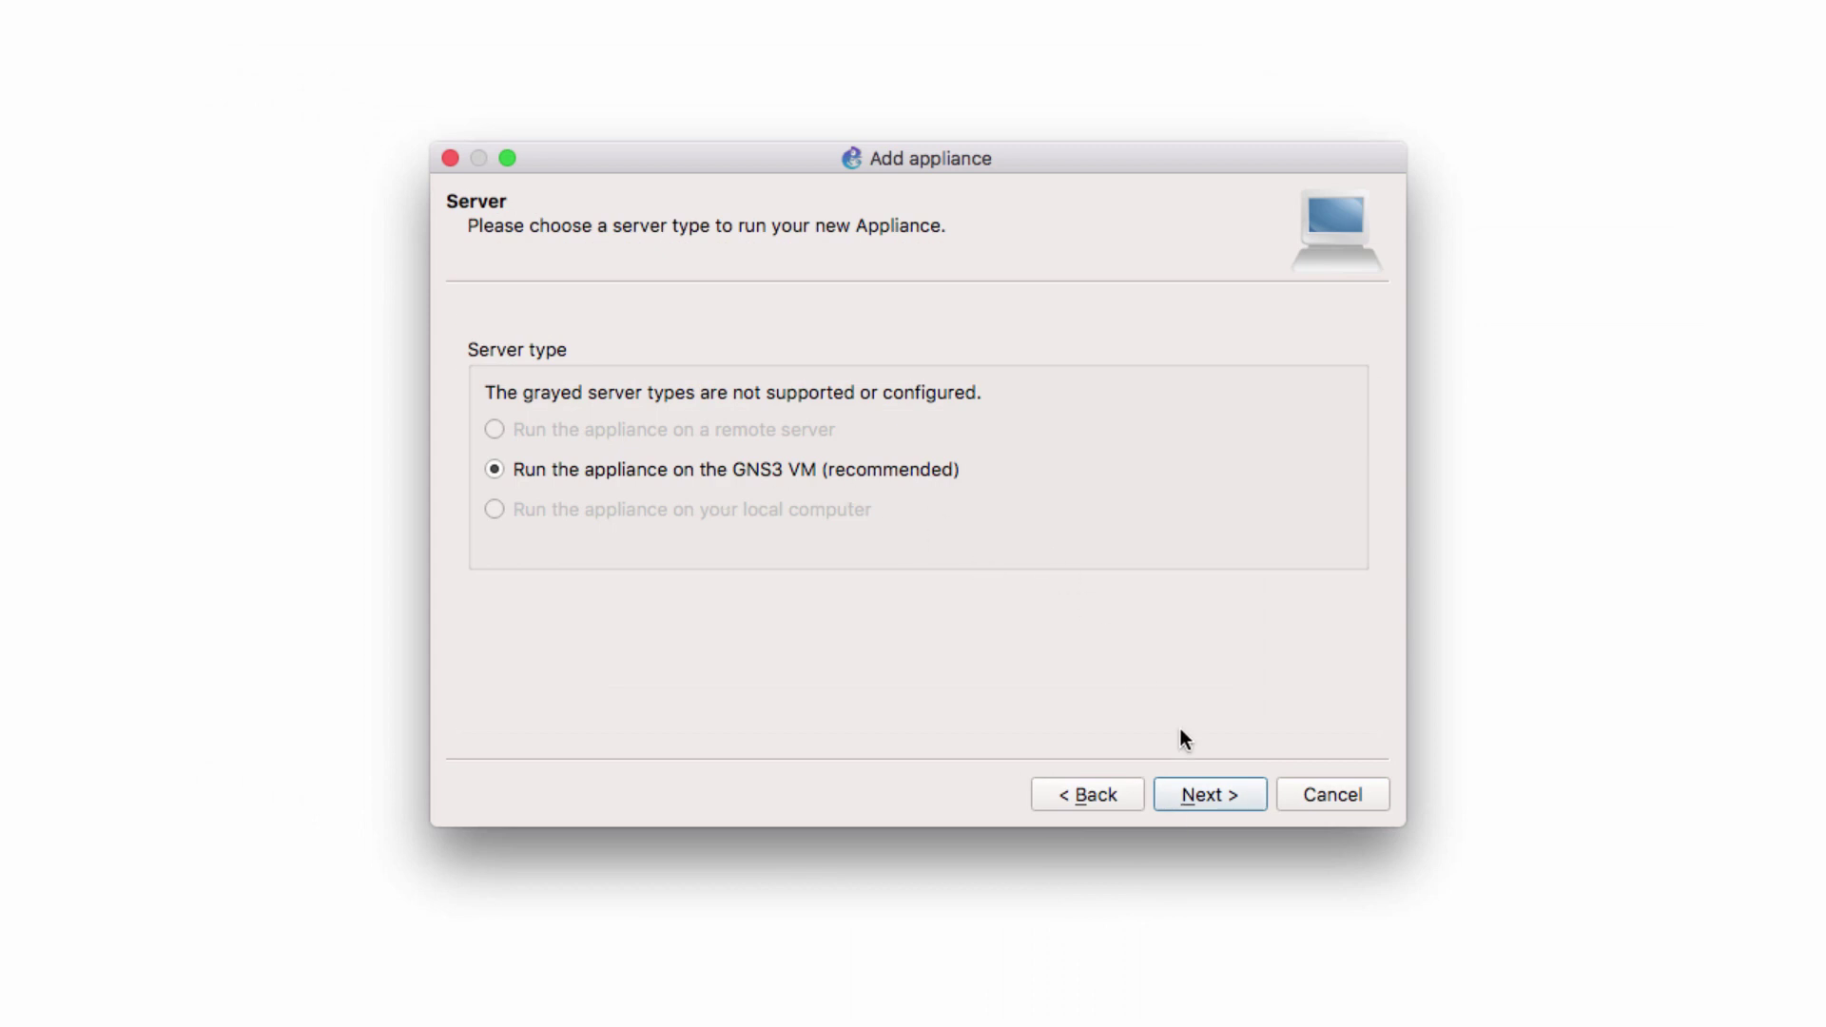
left_click(1231, 801)
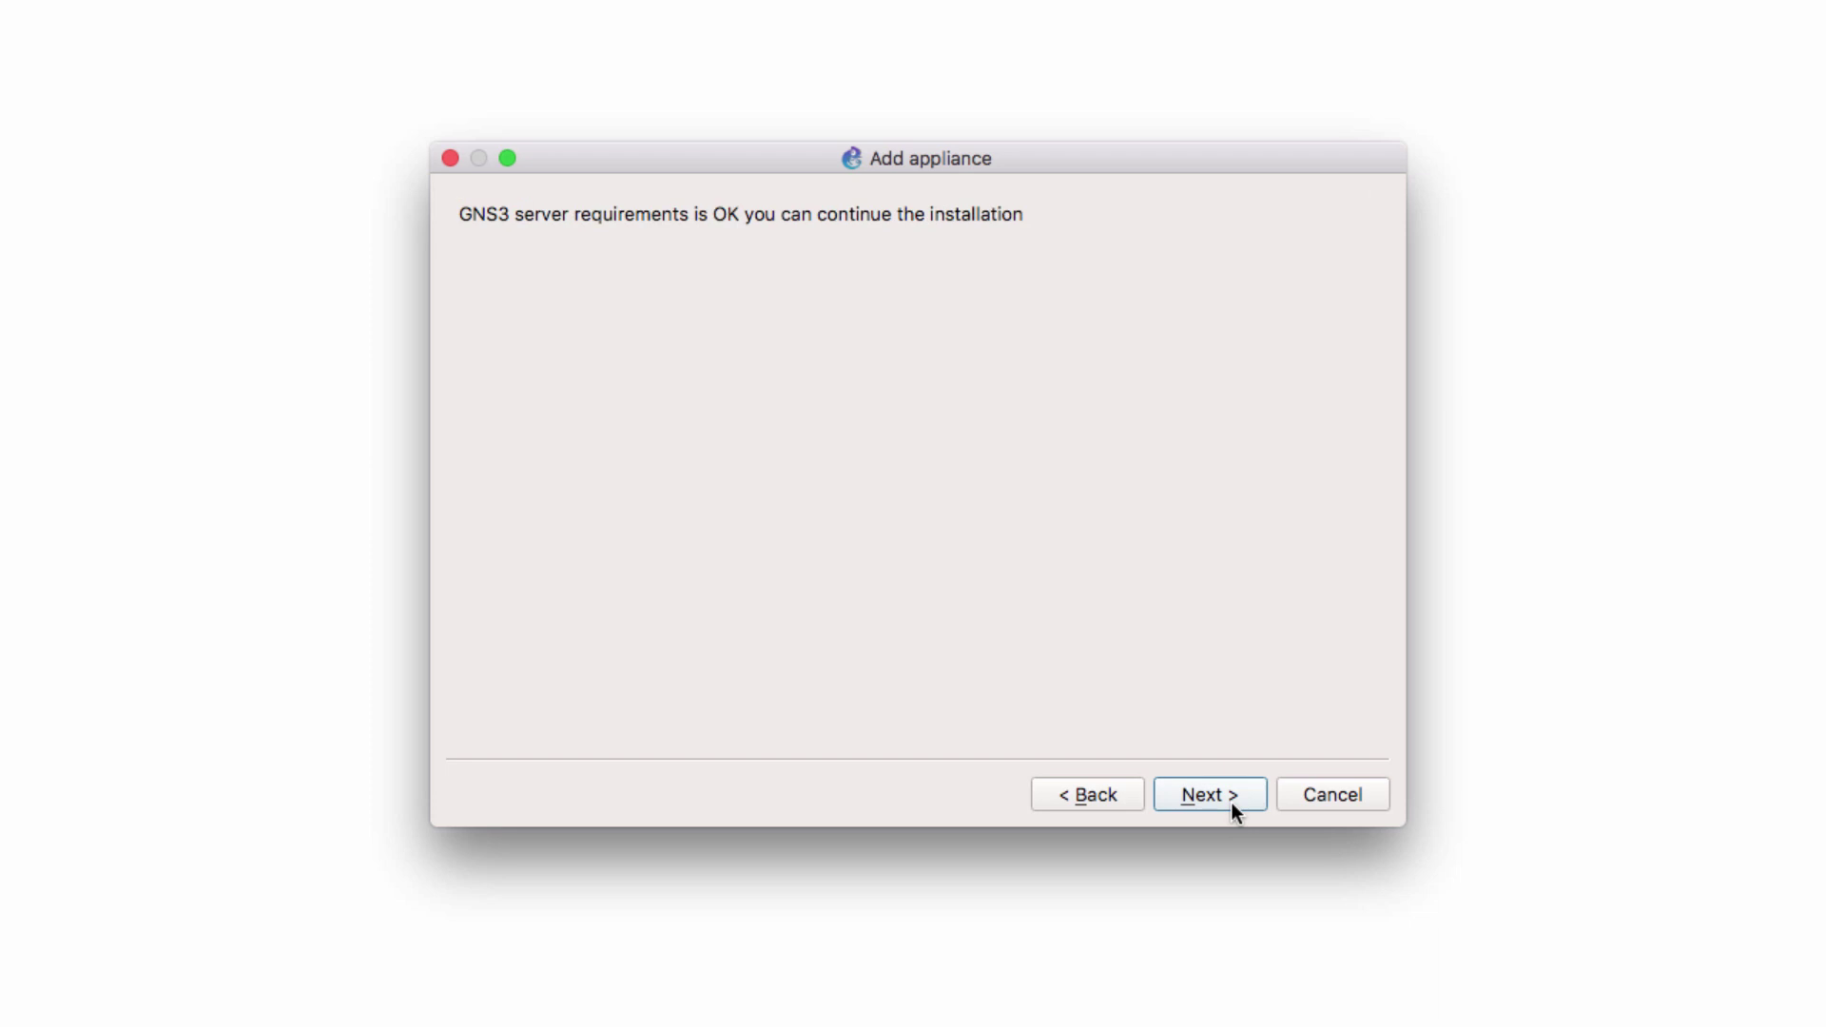
left_click(1230, 802)
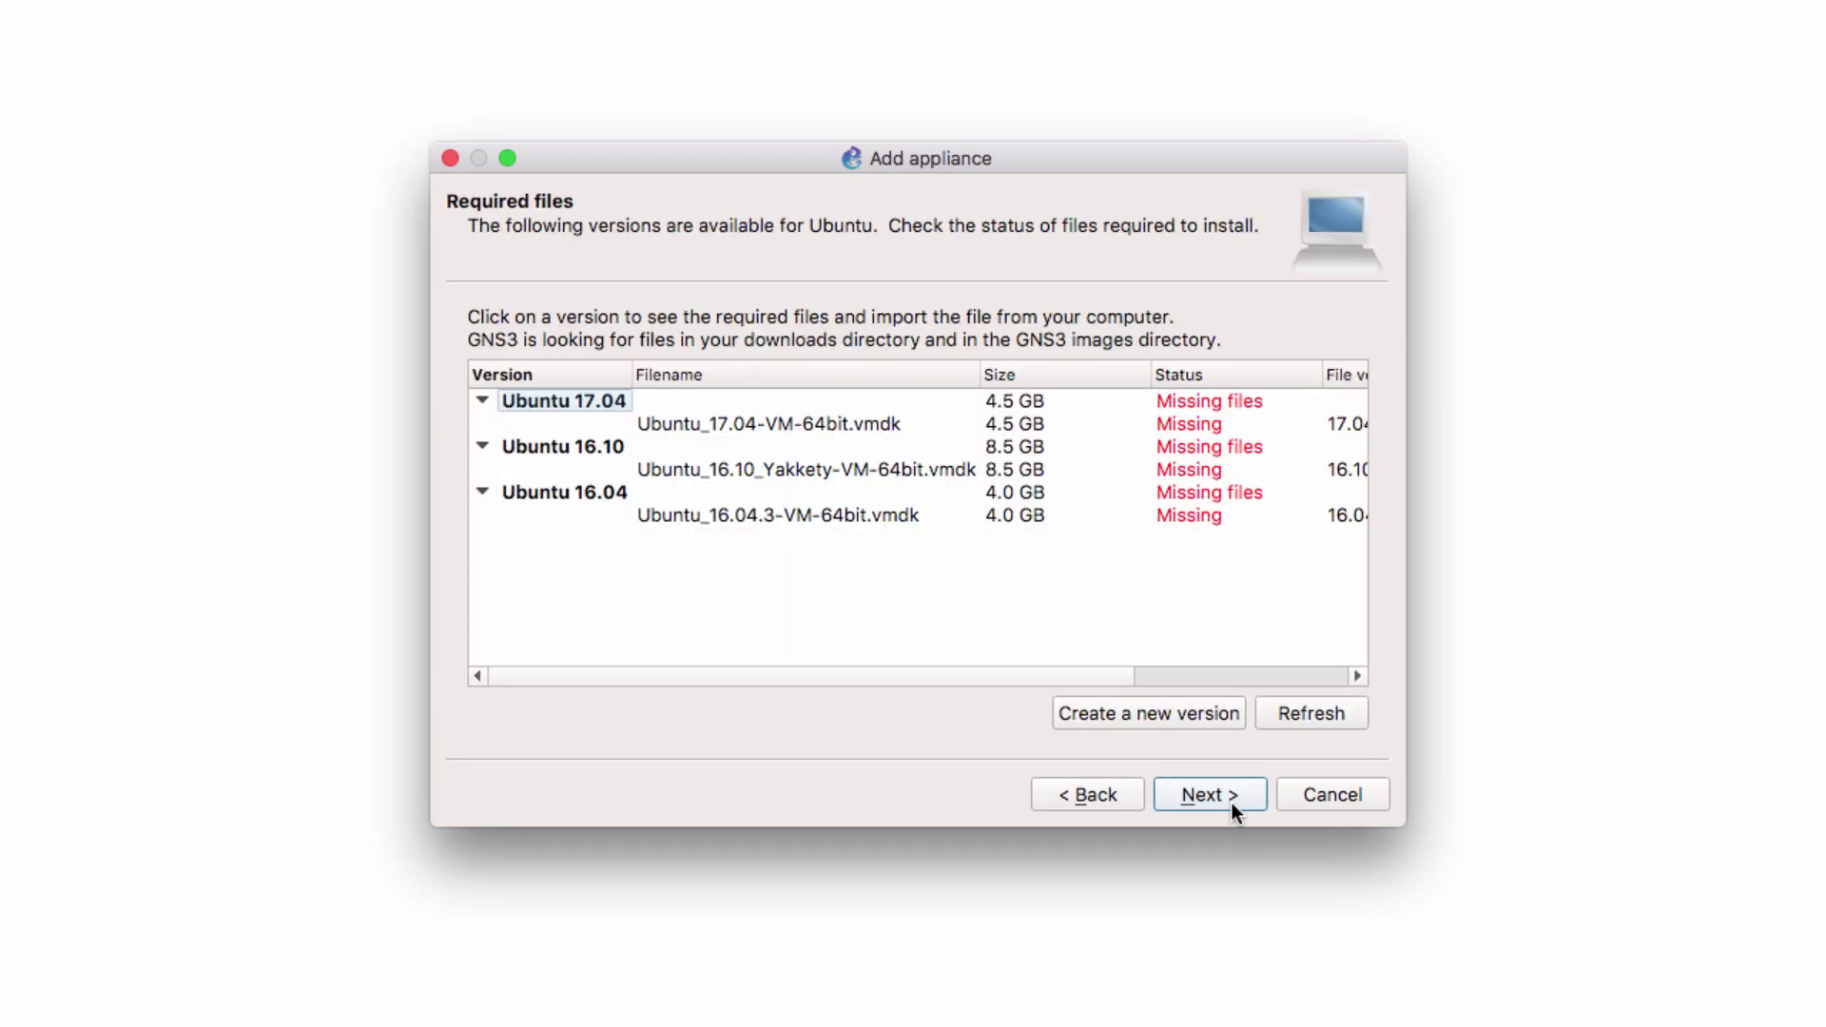
Select the missing Ubuntu_17.04-VM-64bit.vmdk and request its online download
left_click(599, 401)
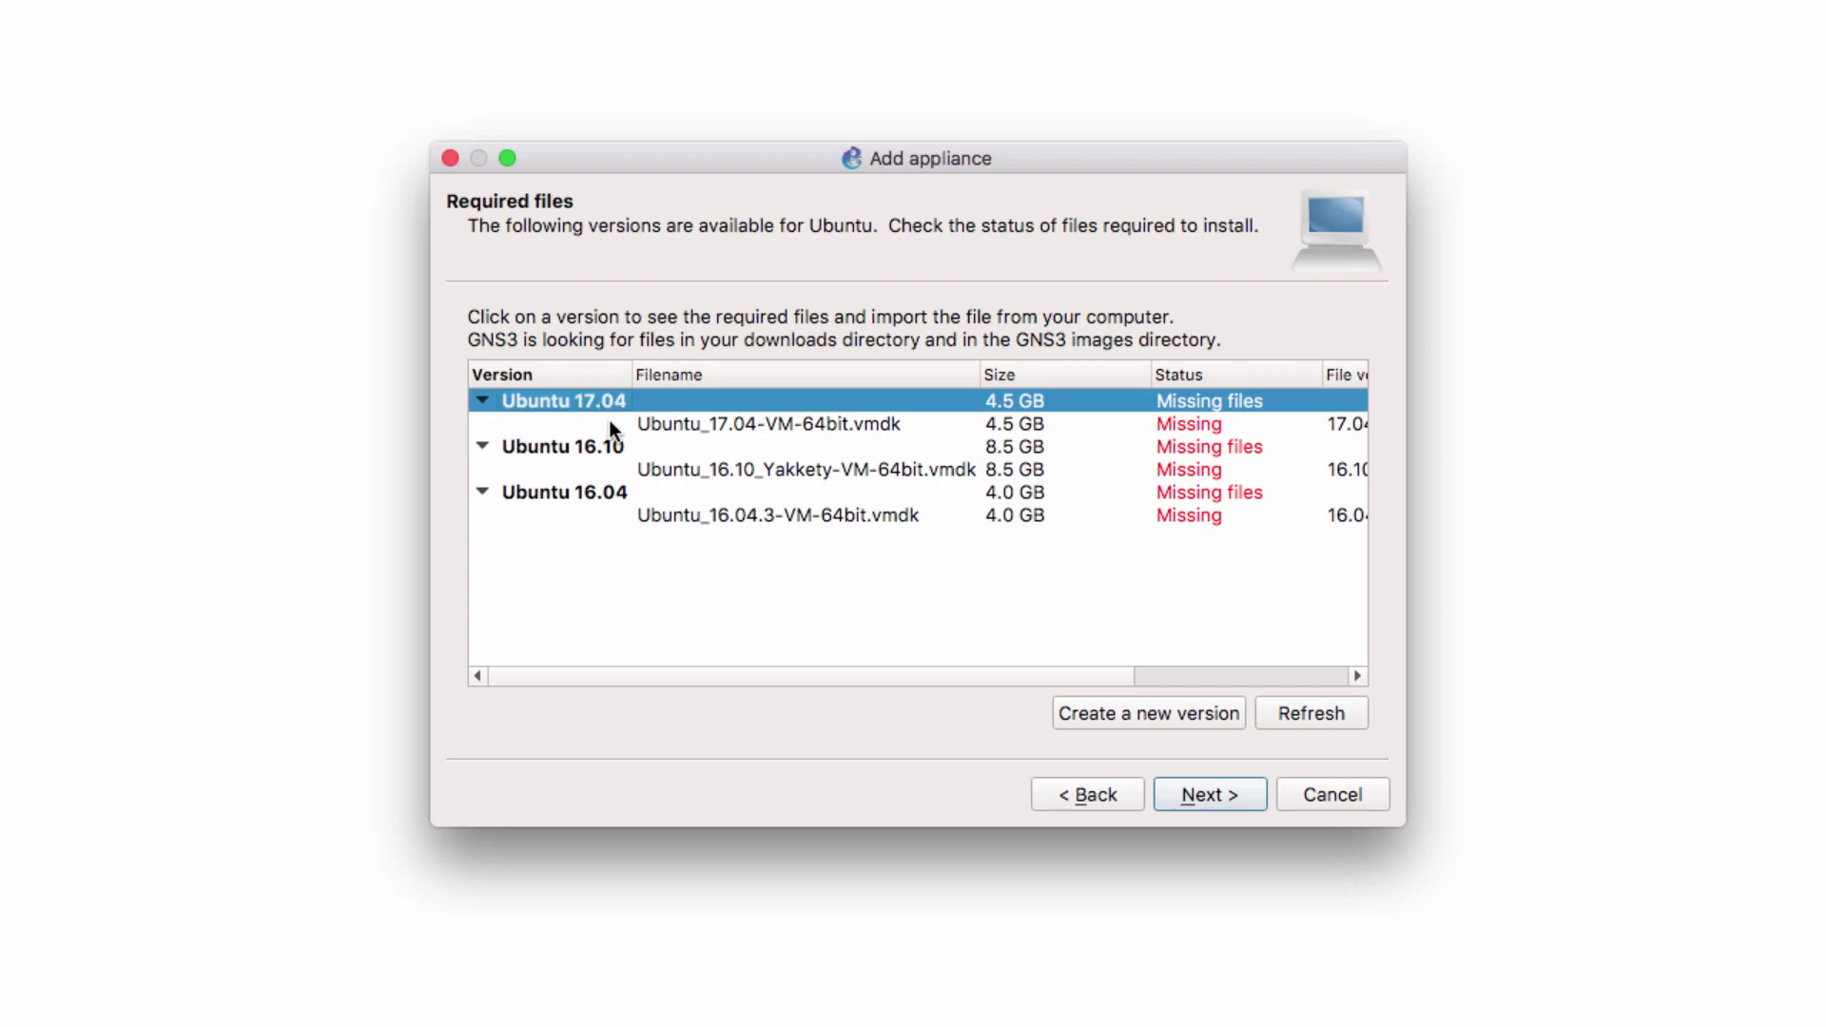
left_click(615, 451)
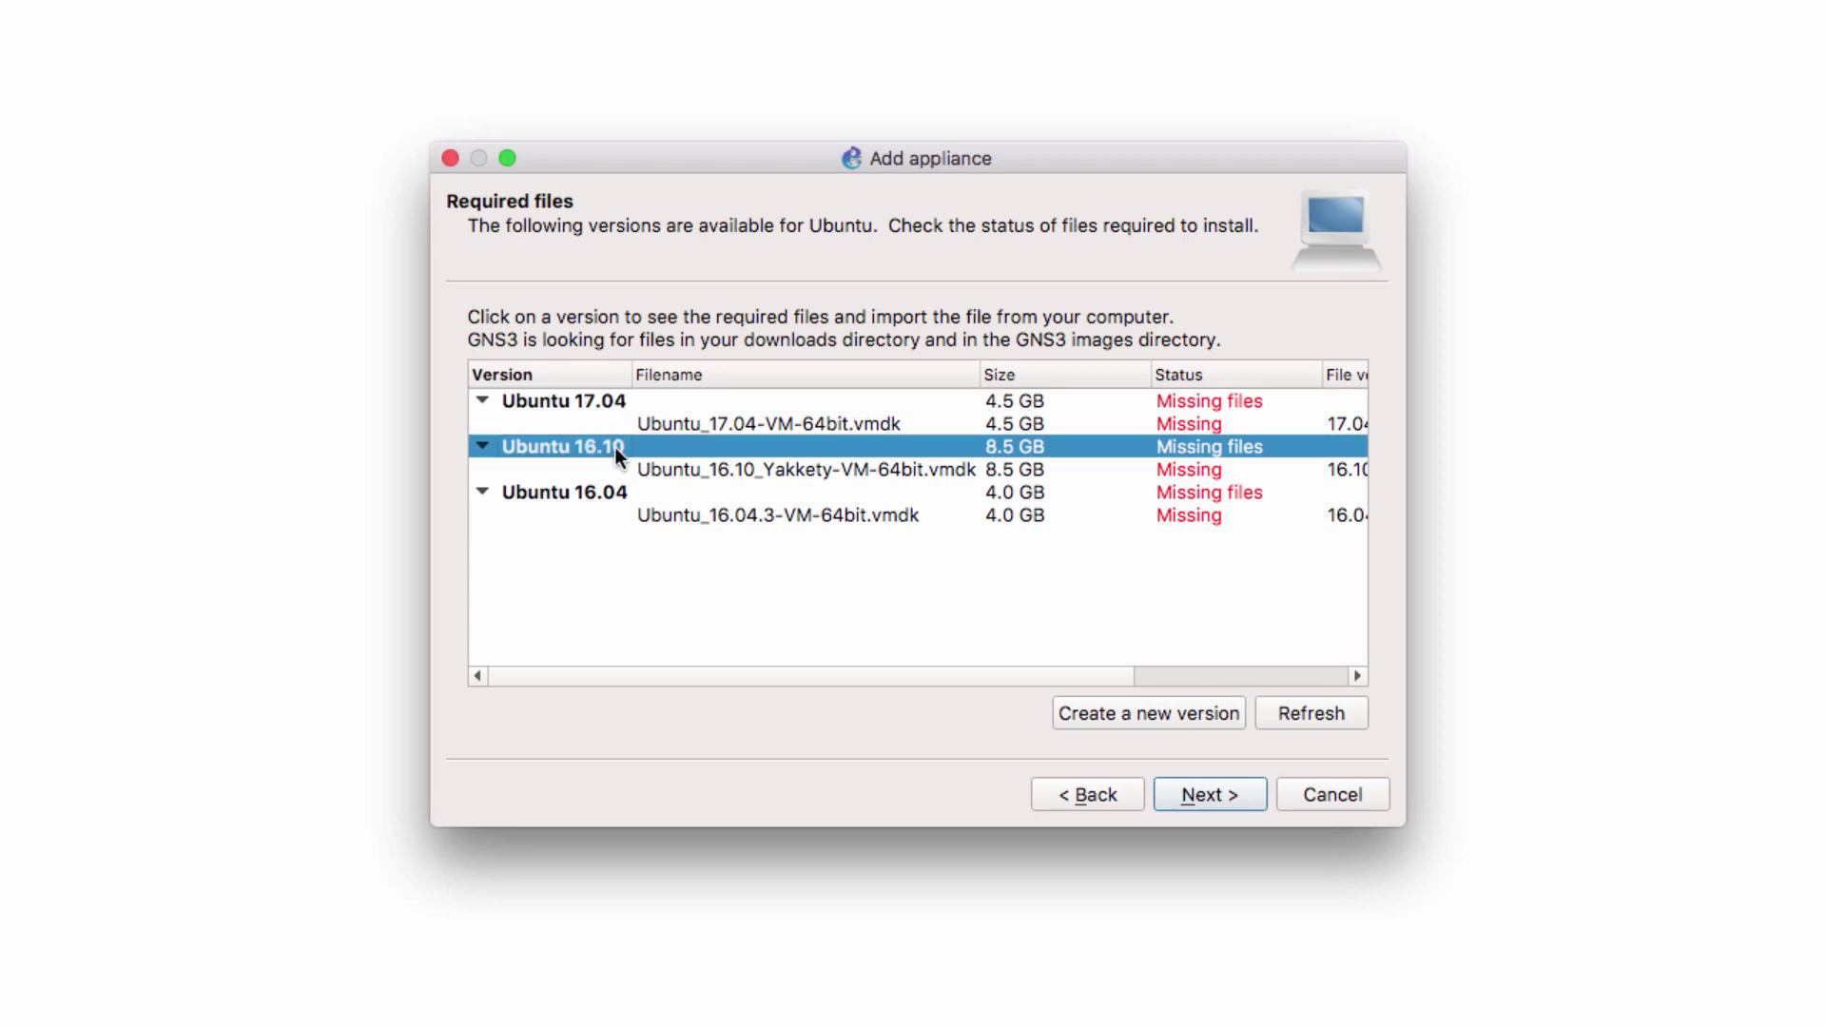
left_click(631, 494)
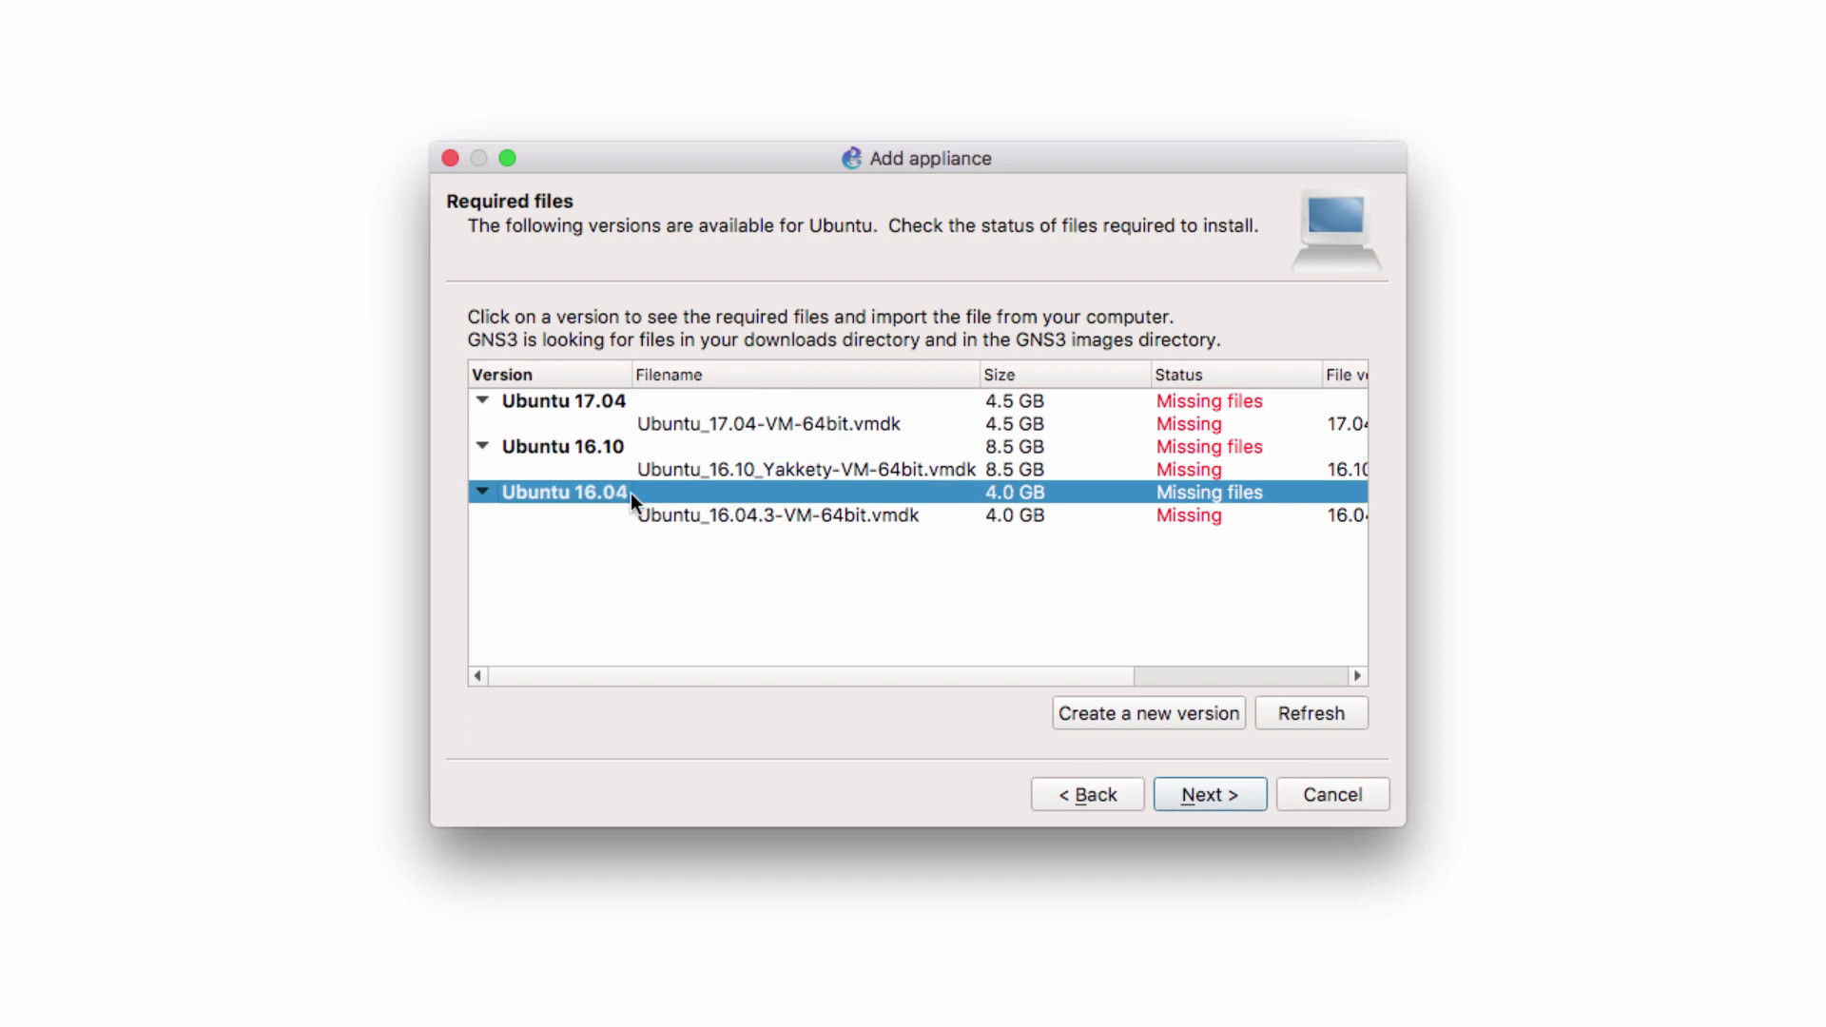
left_click(635, 402)
left_click(640, 424)
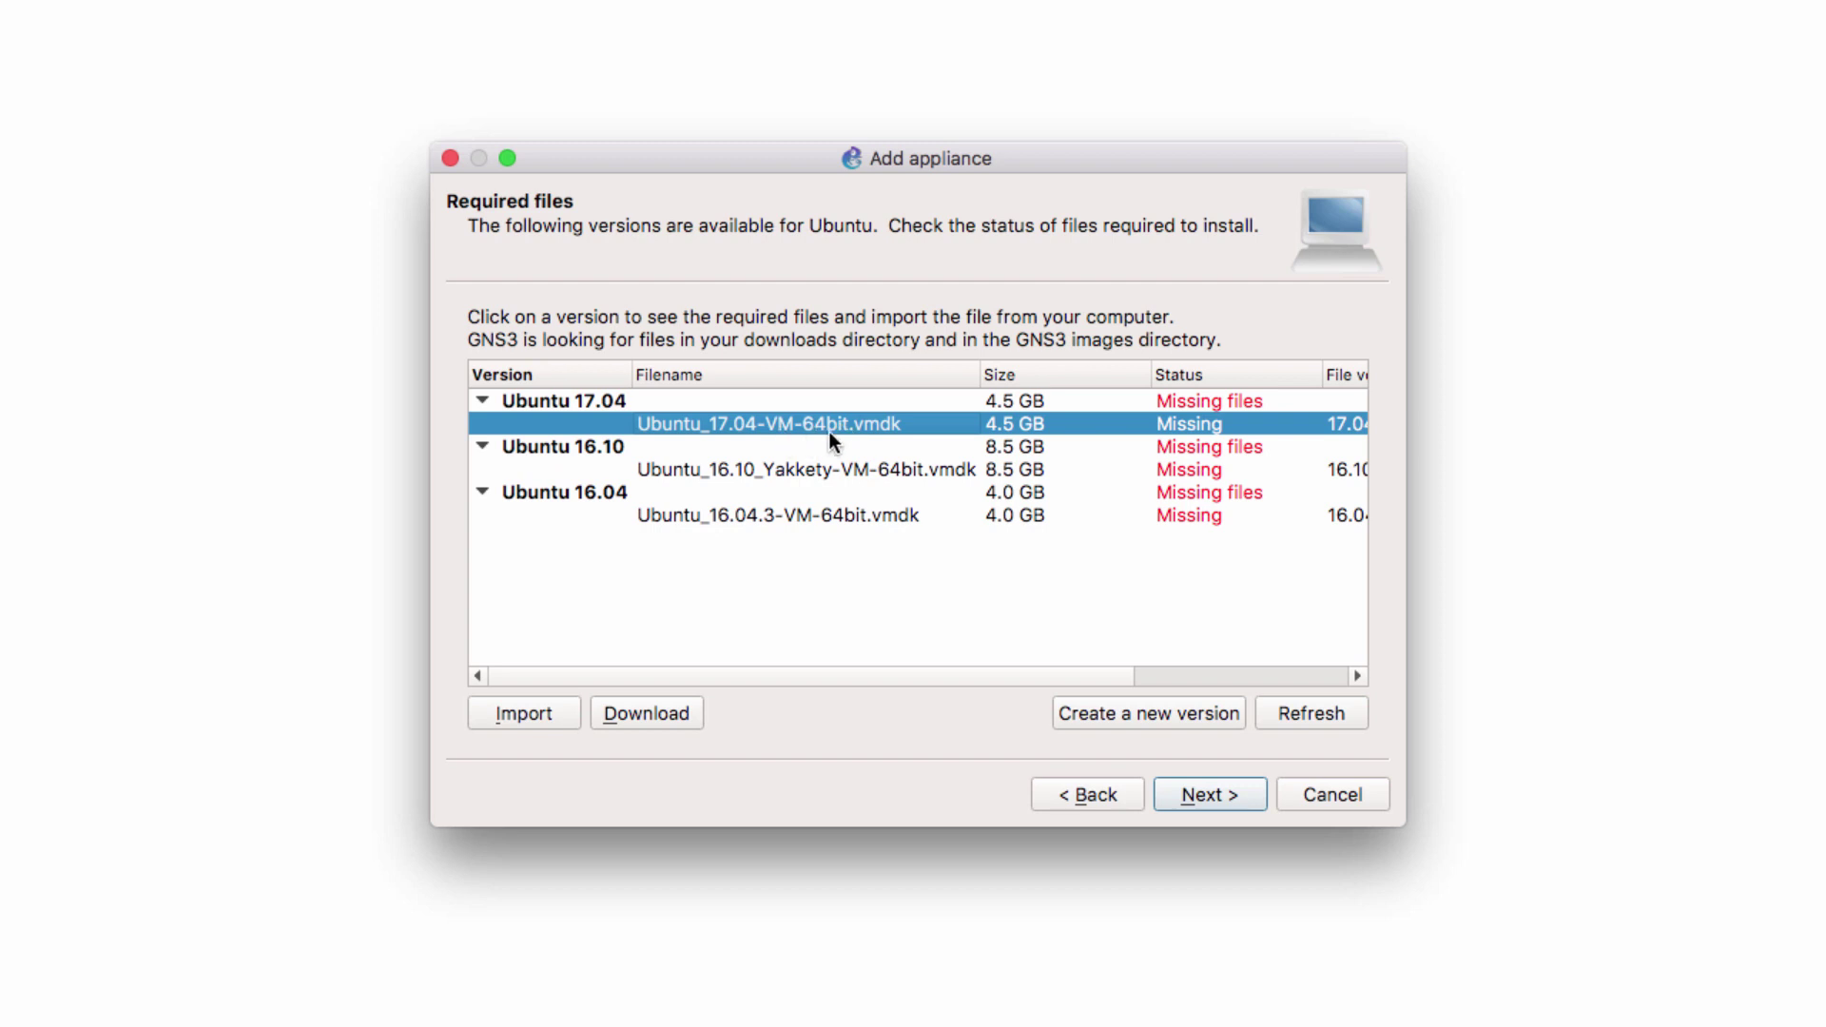
left_click(654, 715)
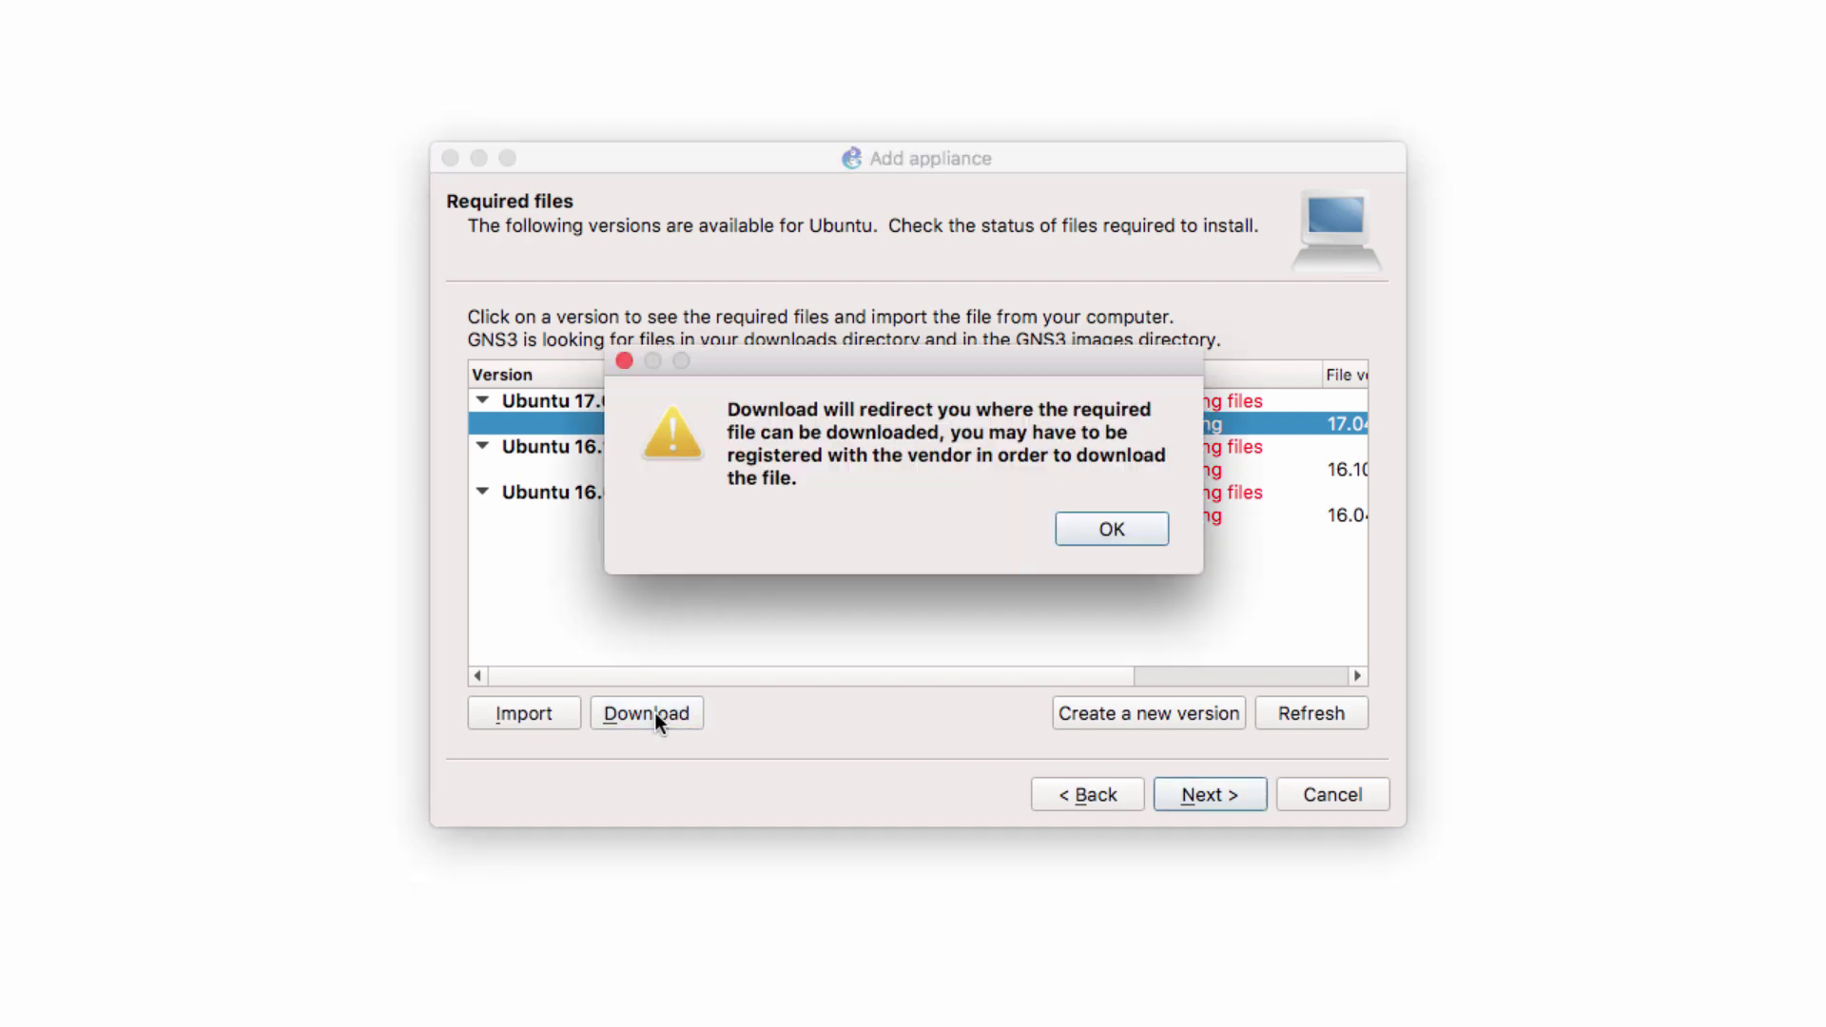
left_click(1129, 539)
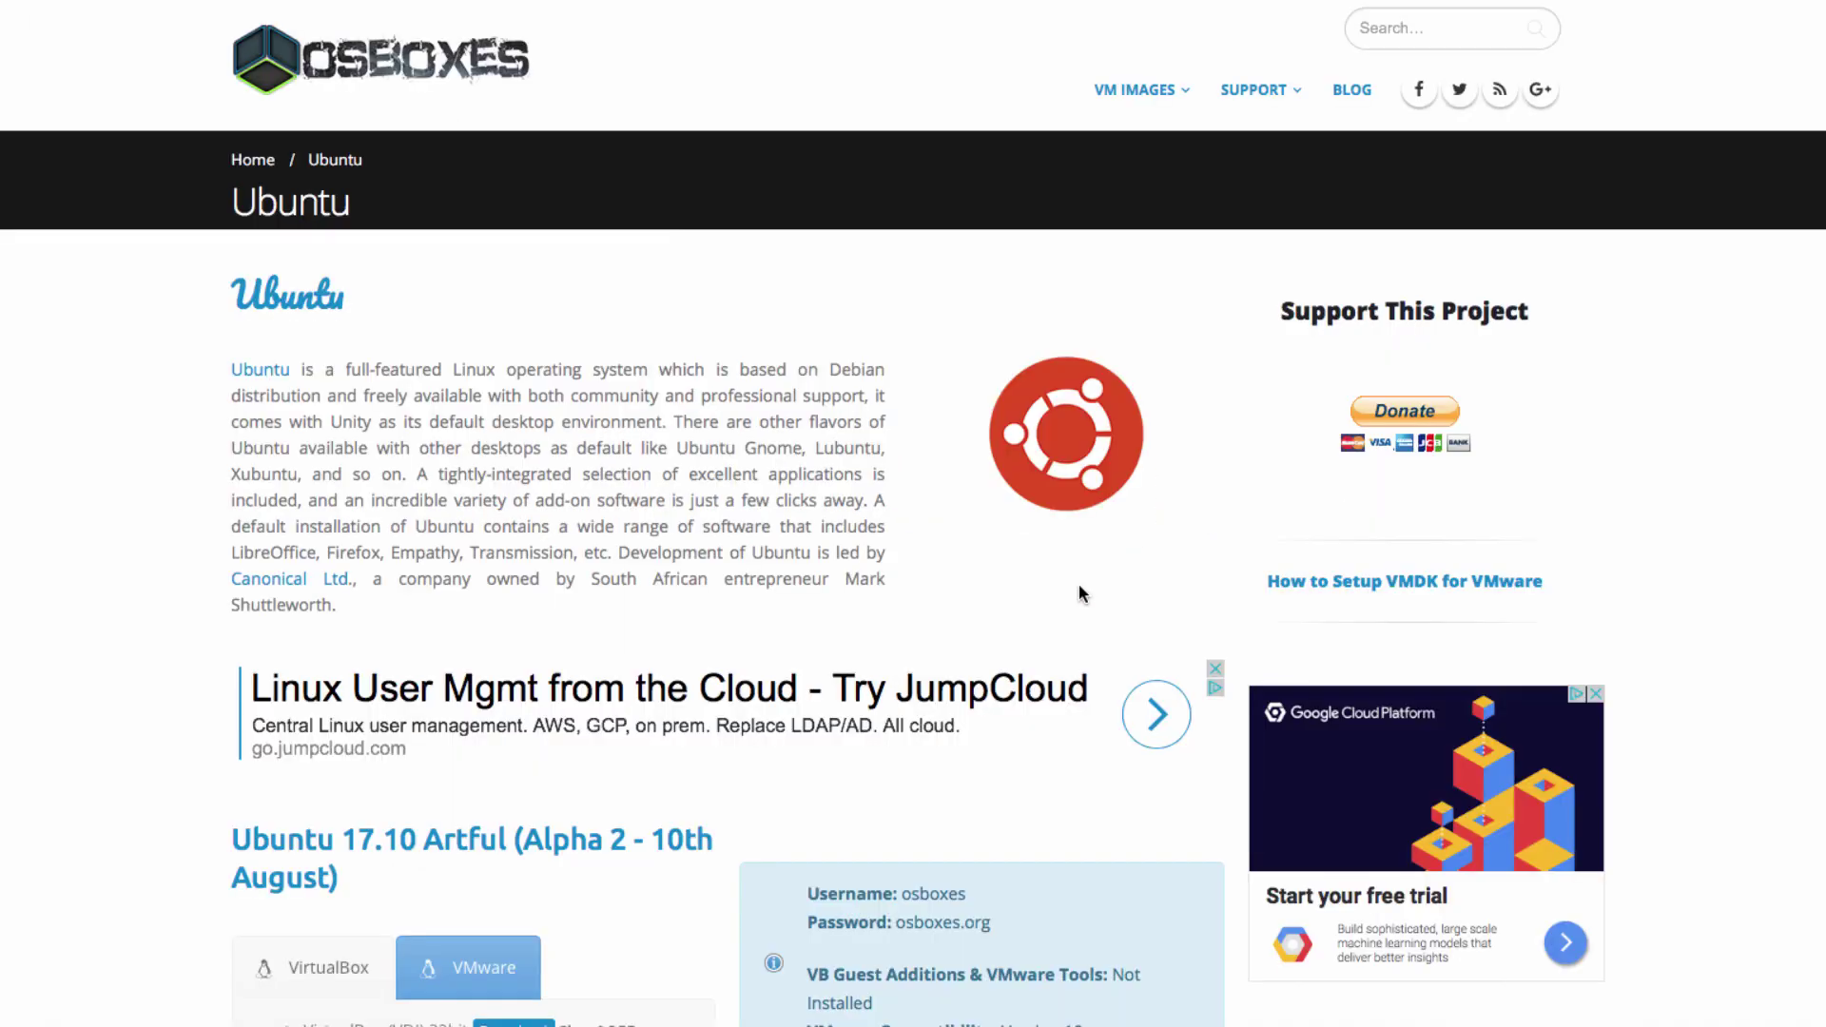
Scroll to Ubuntu 17.04 Zesty Zapus on osboxes.org and show its VMware downloads
scroll(852, 473, "down", 5)
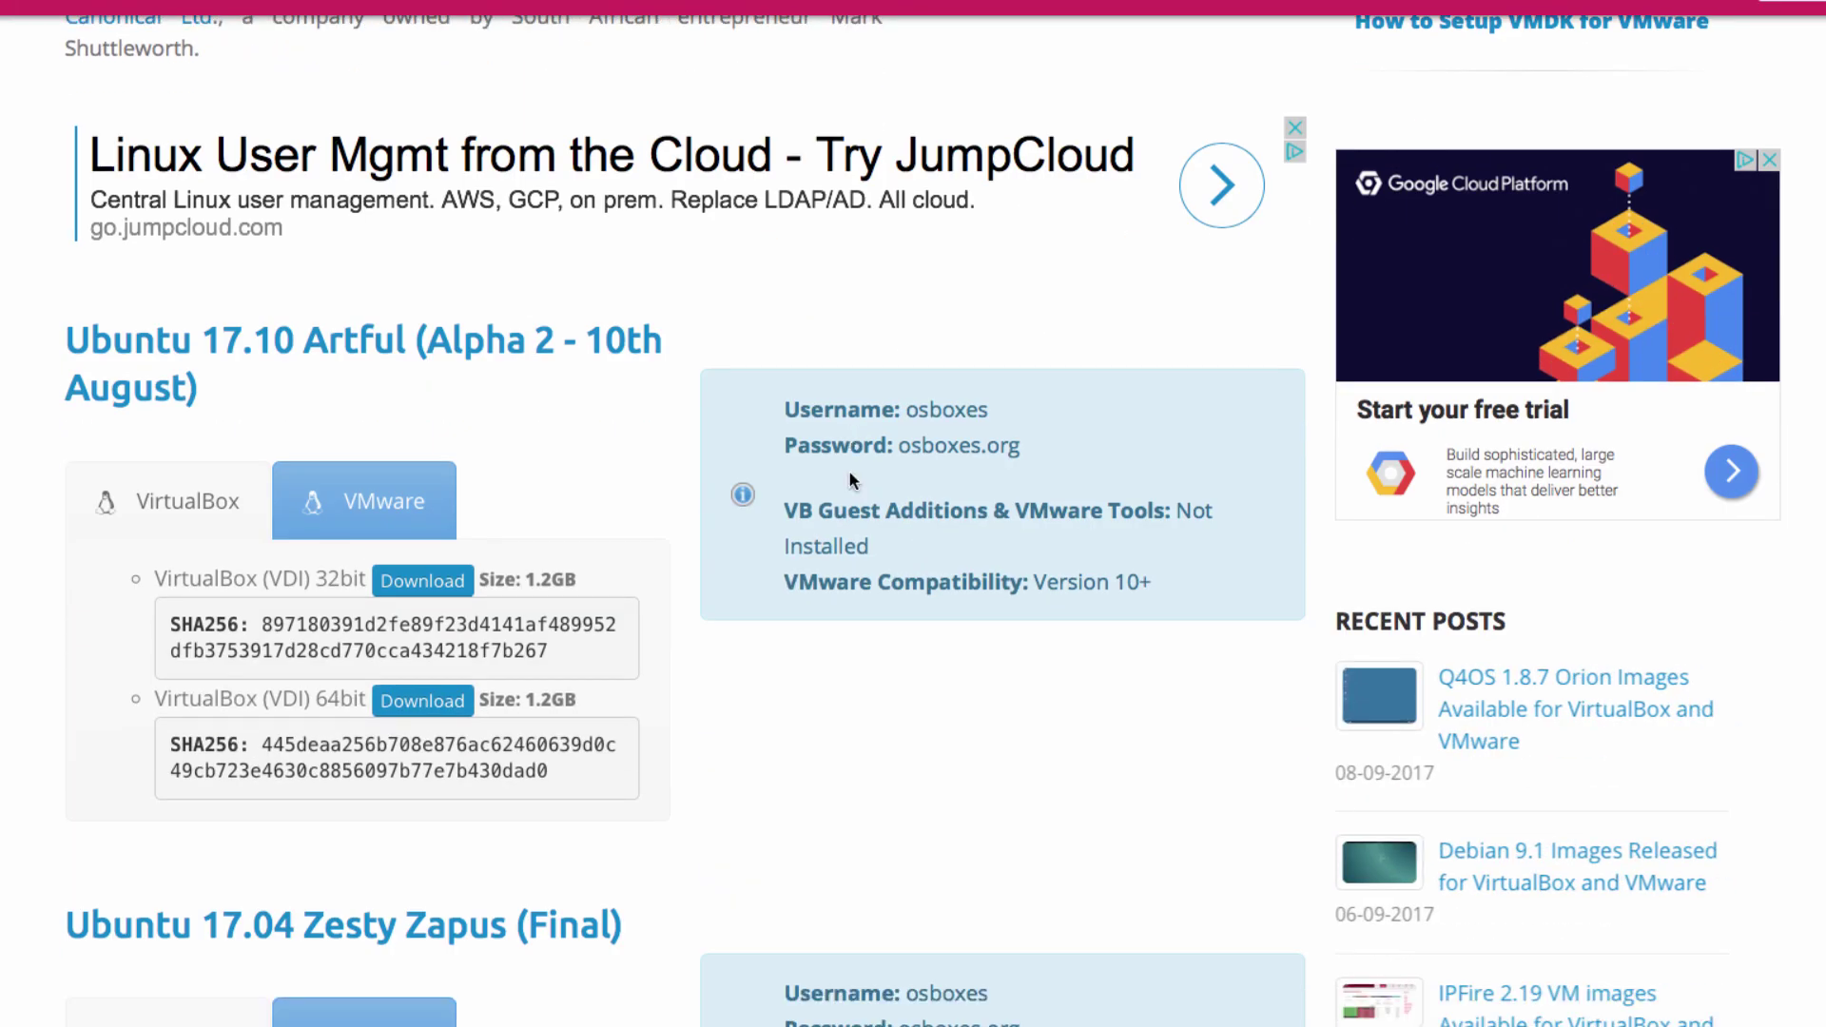
scroll(850, 473, "down", 1)
scroll(848, 474, "down", 7)
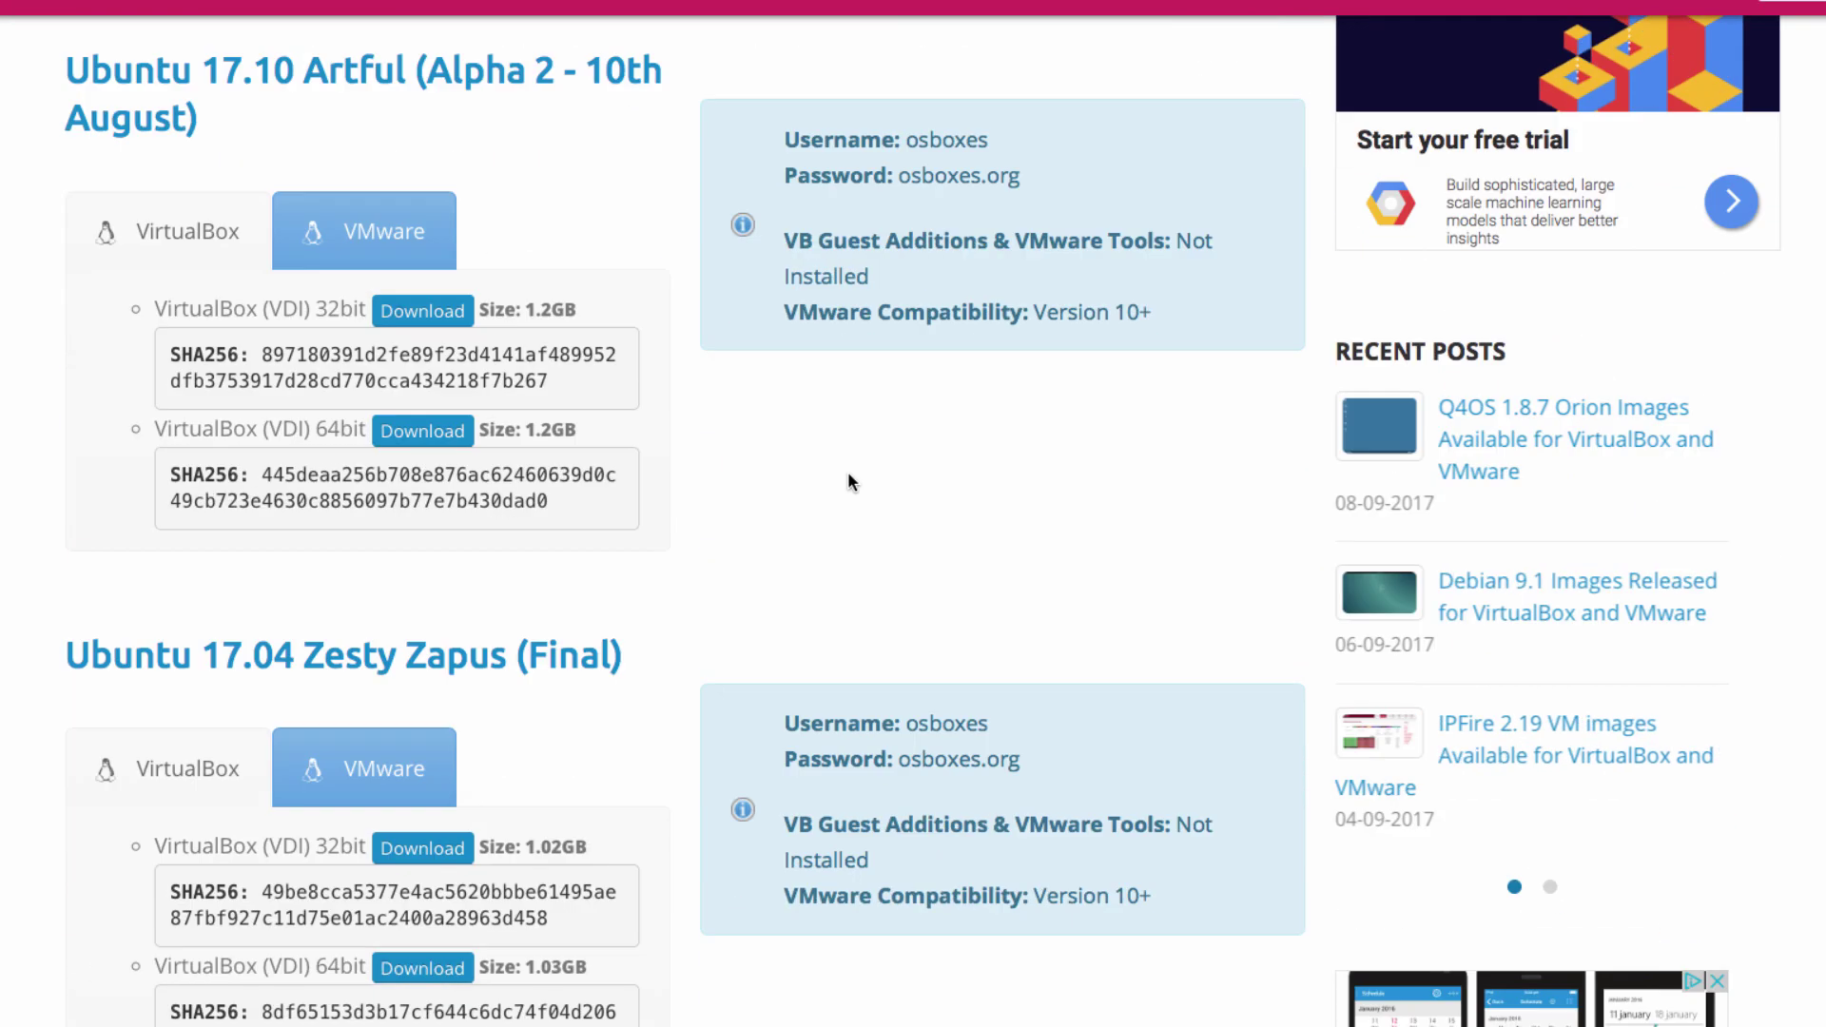
left_click_drag(59, 241, 528, 243)
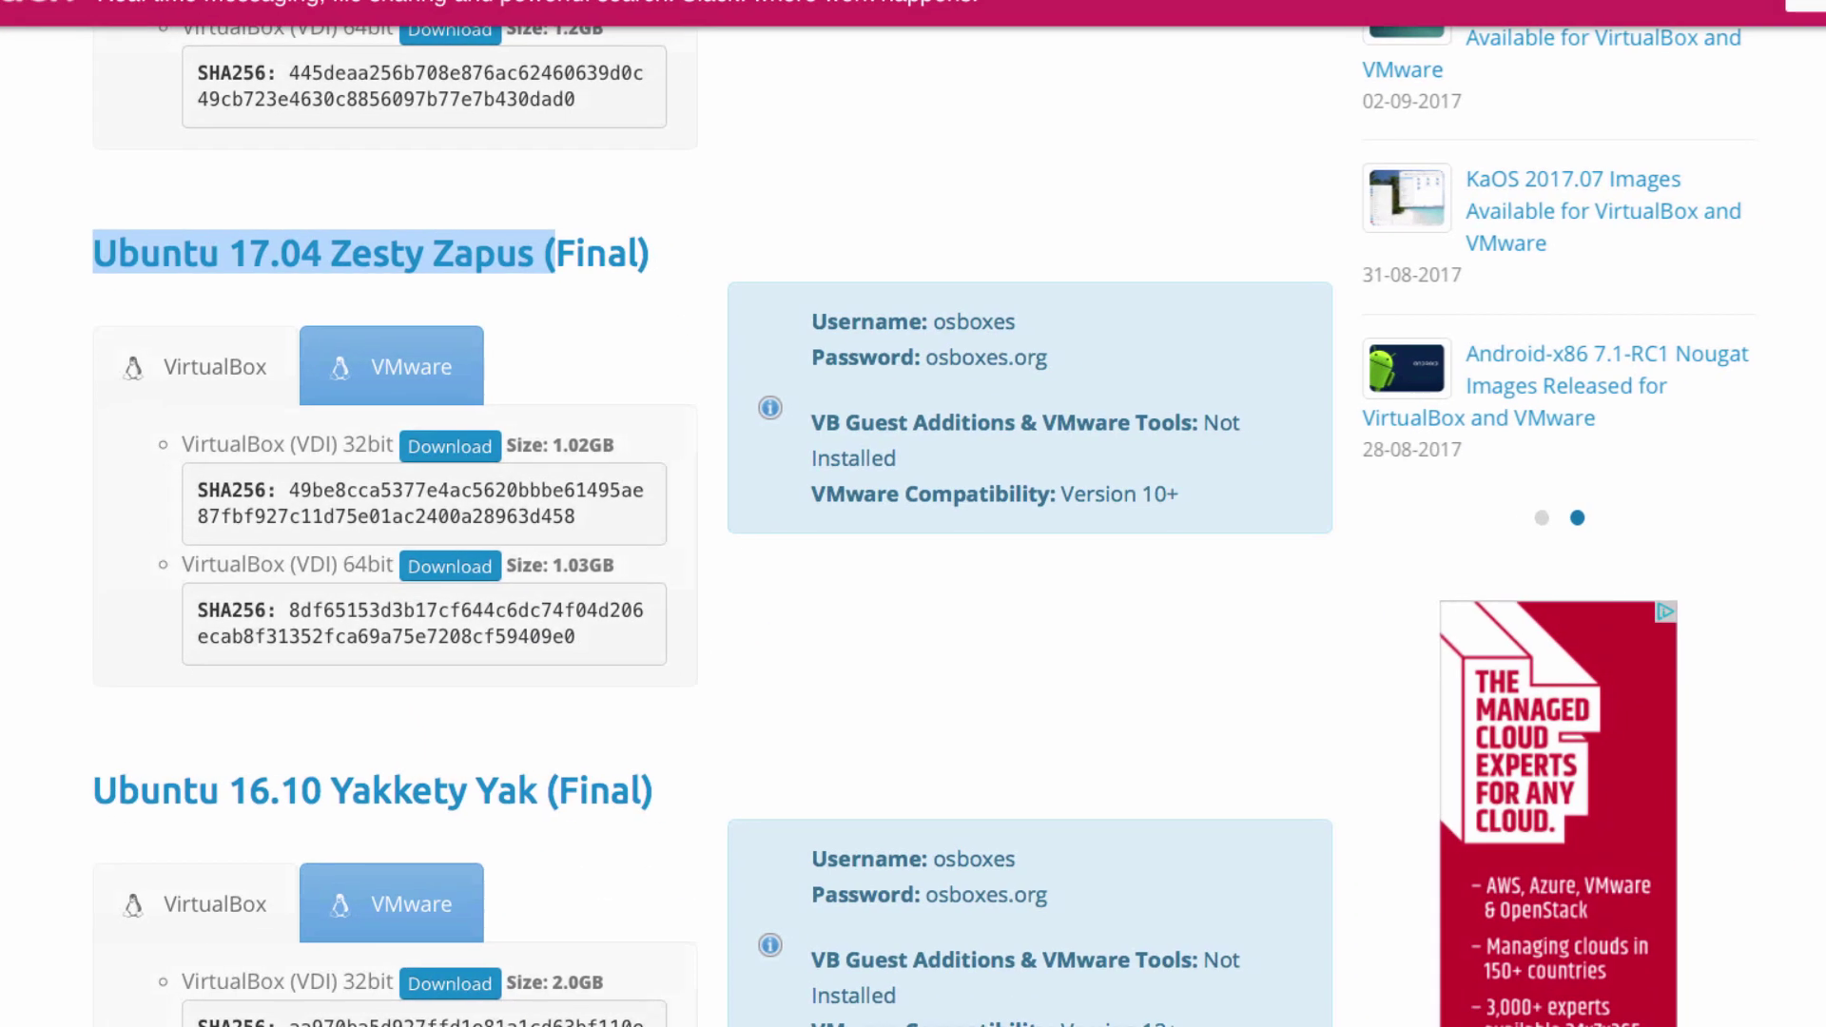
left_click(430, 339)
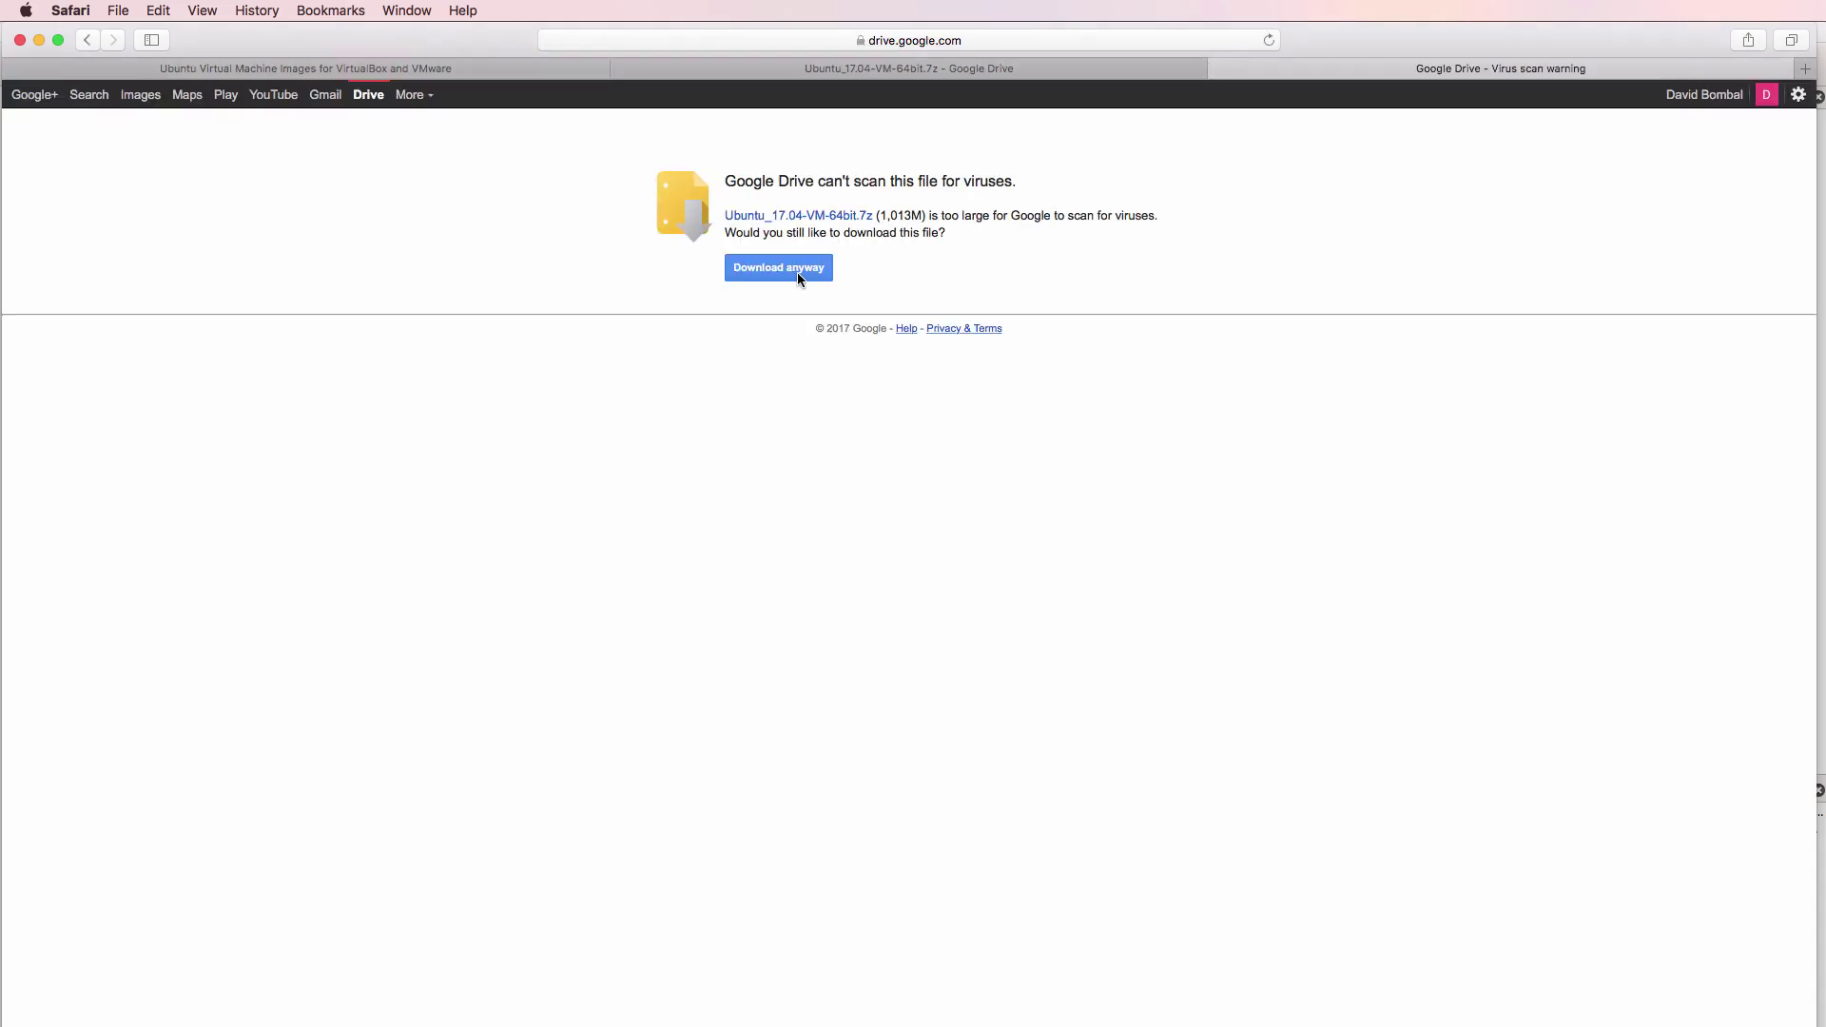
Download the 1,013M Ubuntu_17.04-VM-64bit.7z despite the virus-scan warning and check its progress
left_click(797, 272)
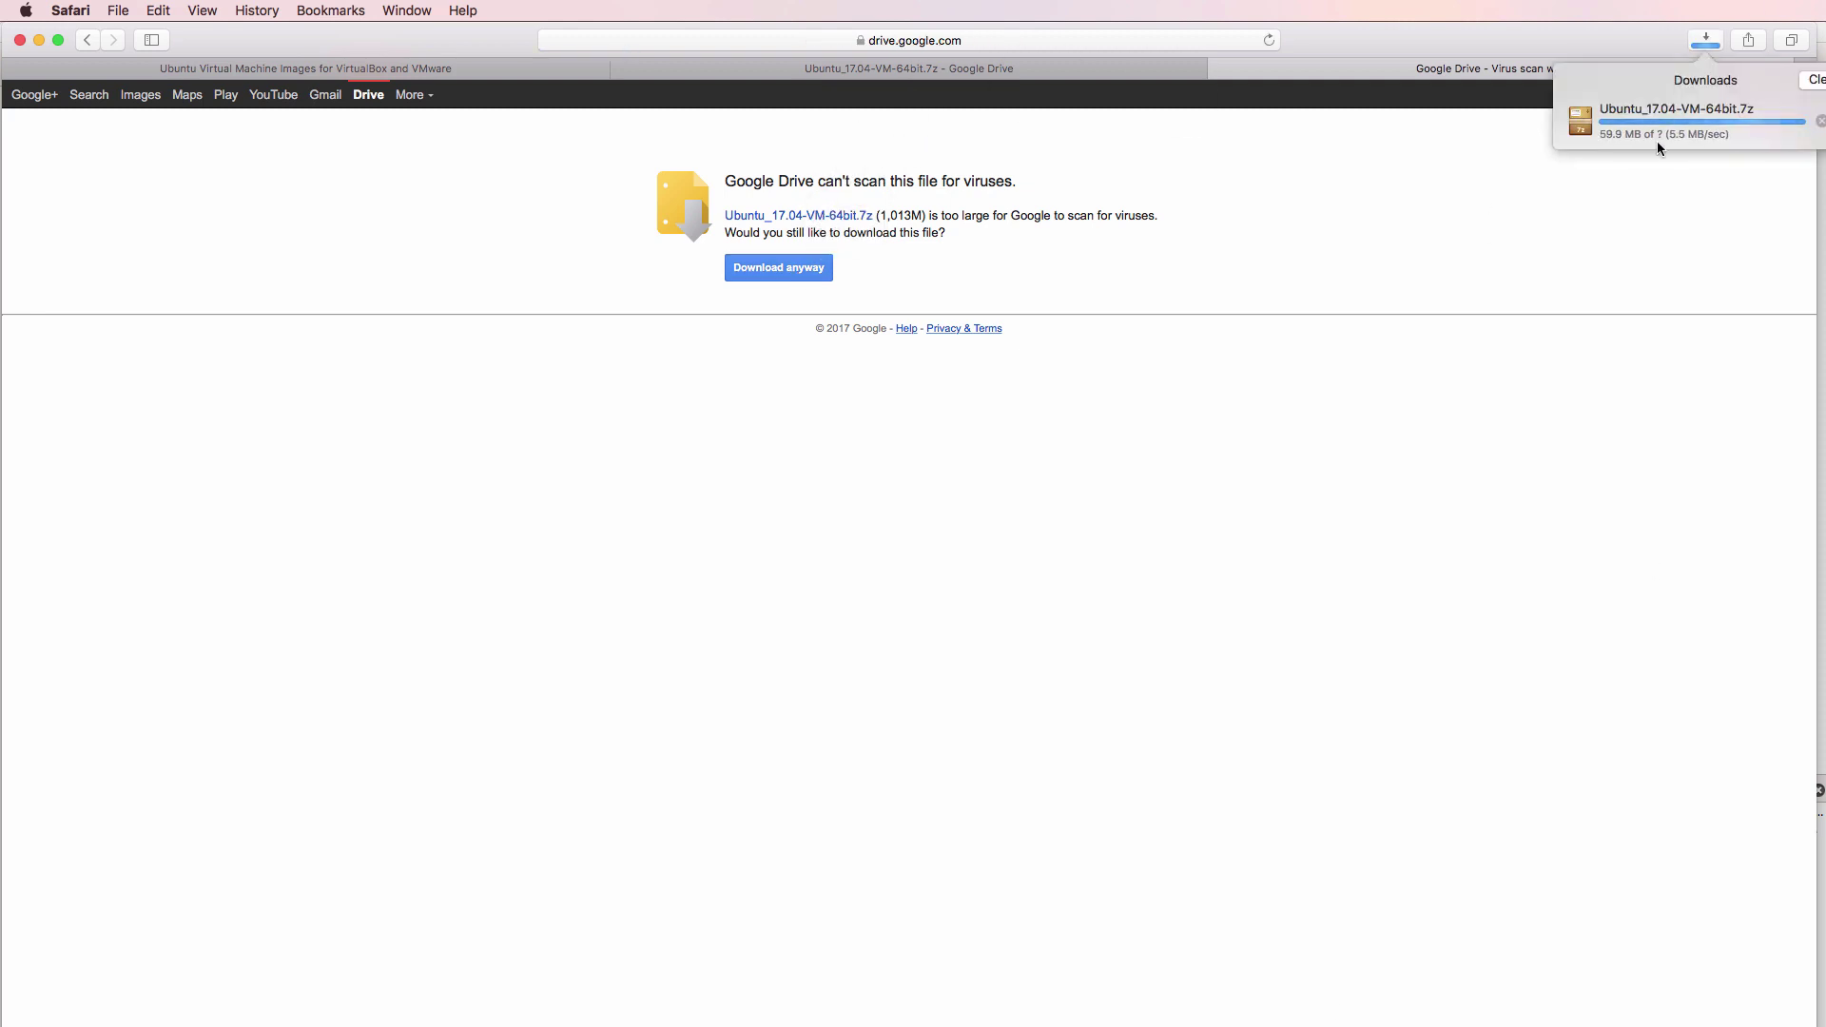
left_click_drag(876, 214, 971, 216)
key("super+plus")
key("super+plus")
key("super+plus")
key("super+plus")
key("super+plus")
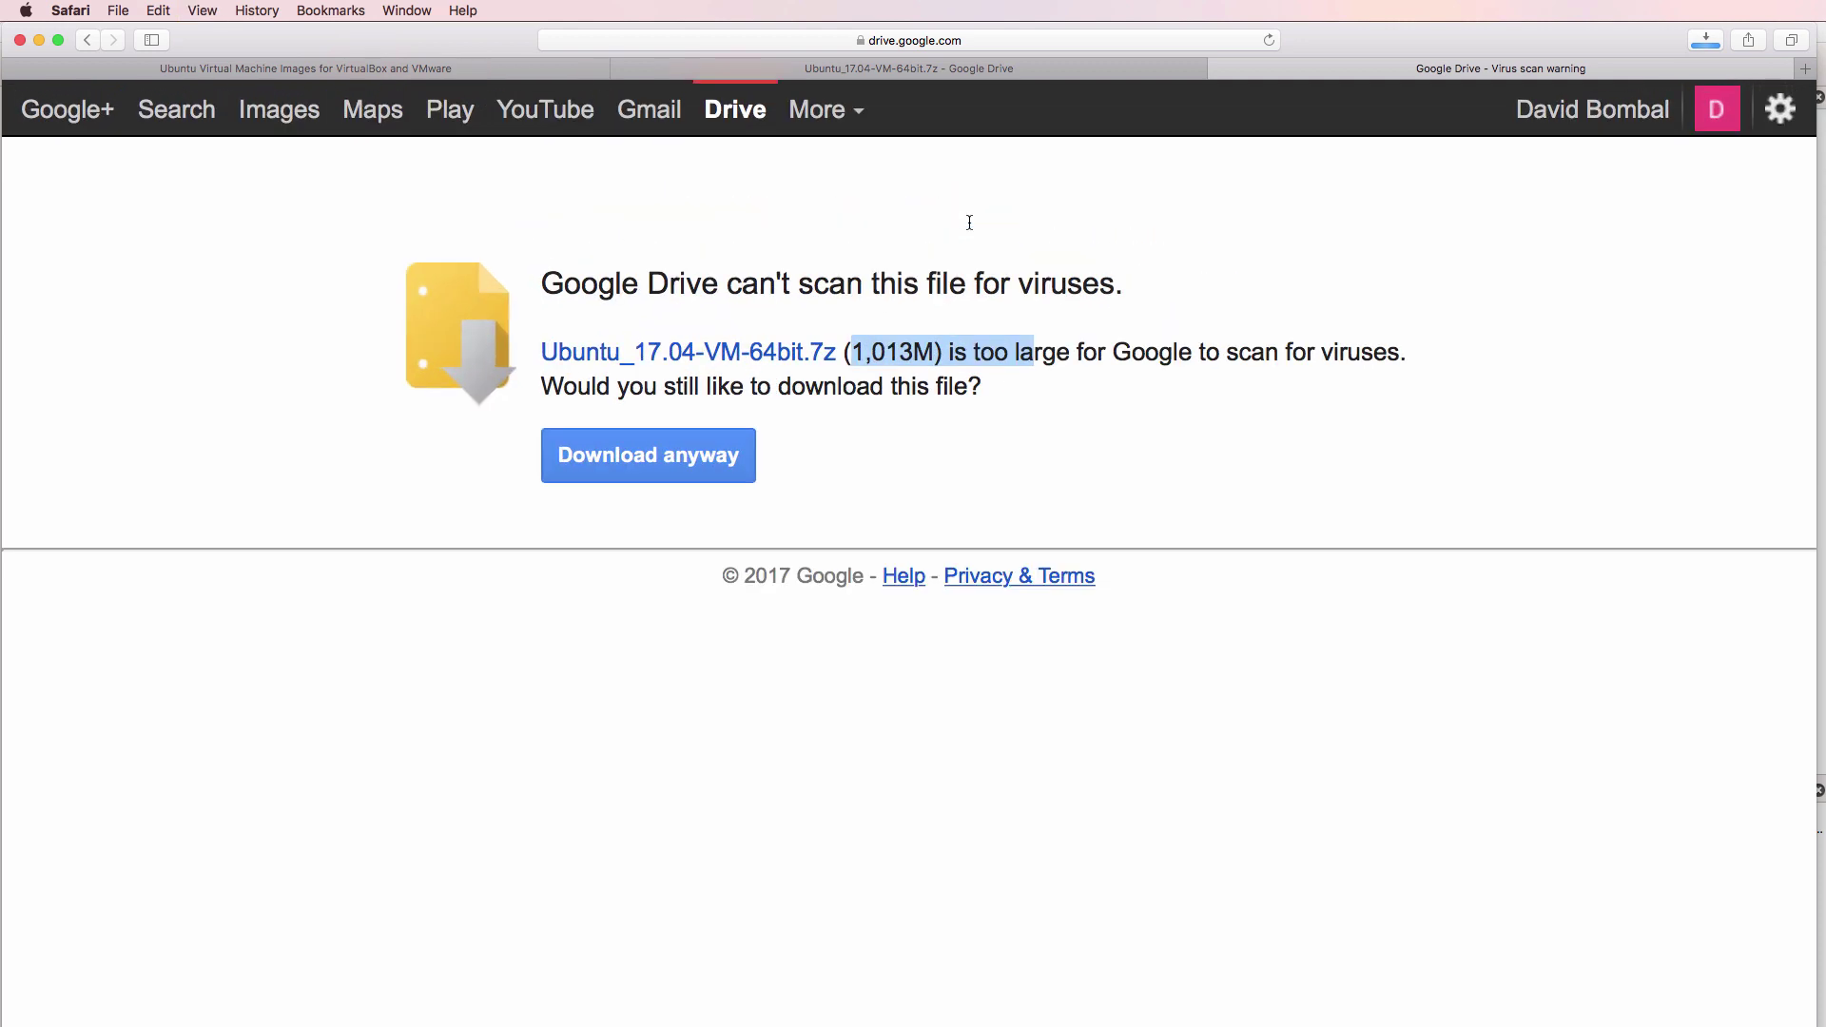
left_click(856, 289)
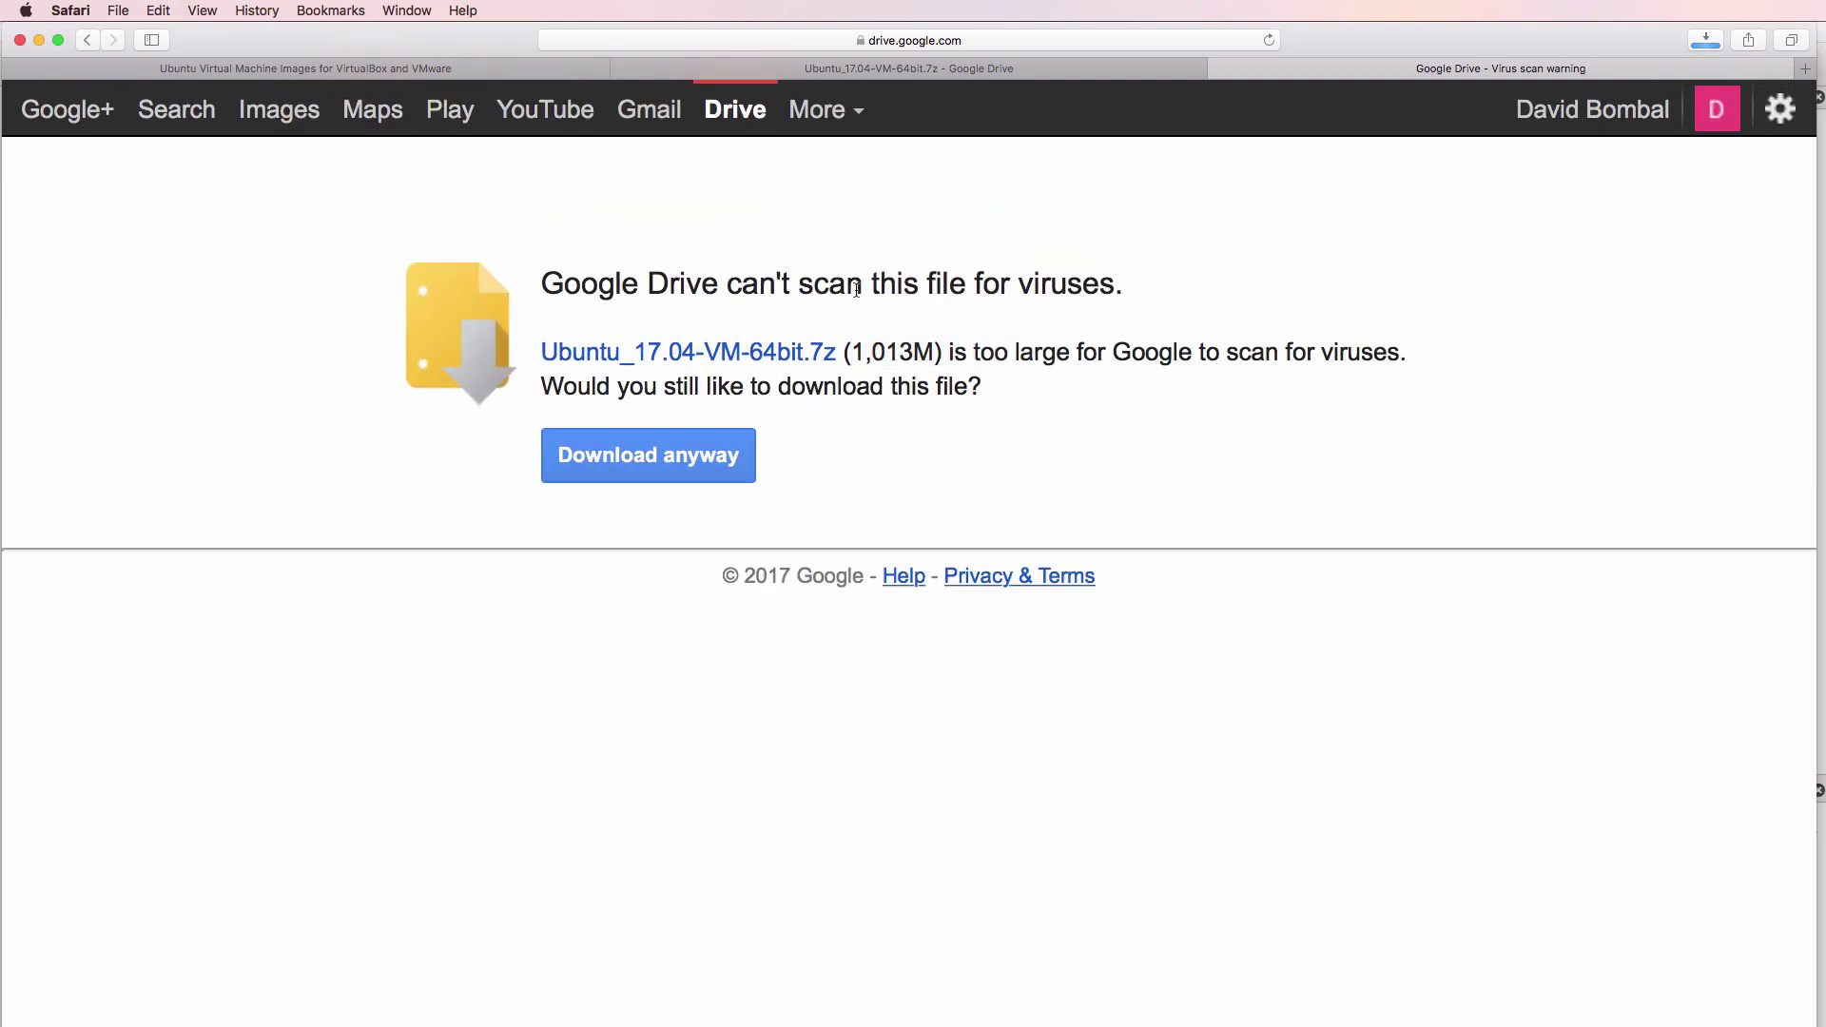
left_click_drag(844, 353, 1032, 375)
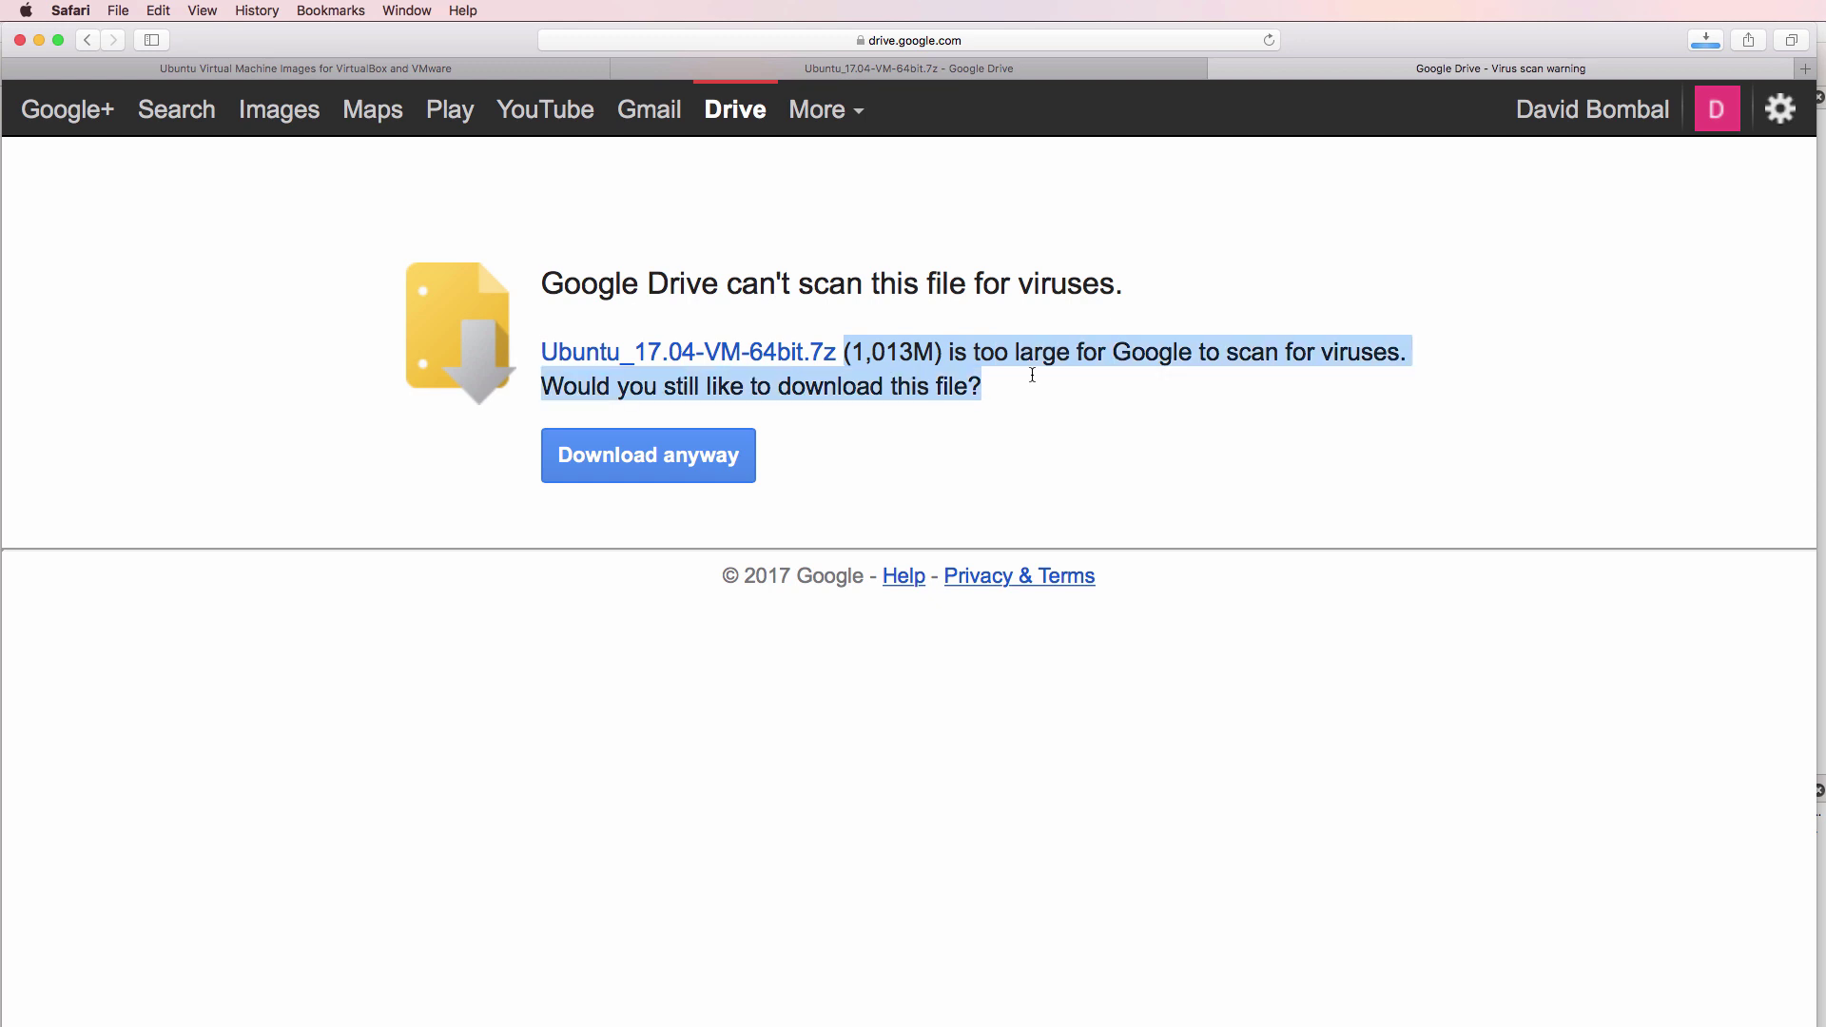
left_click(1701, 43)
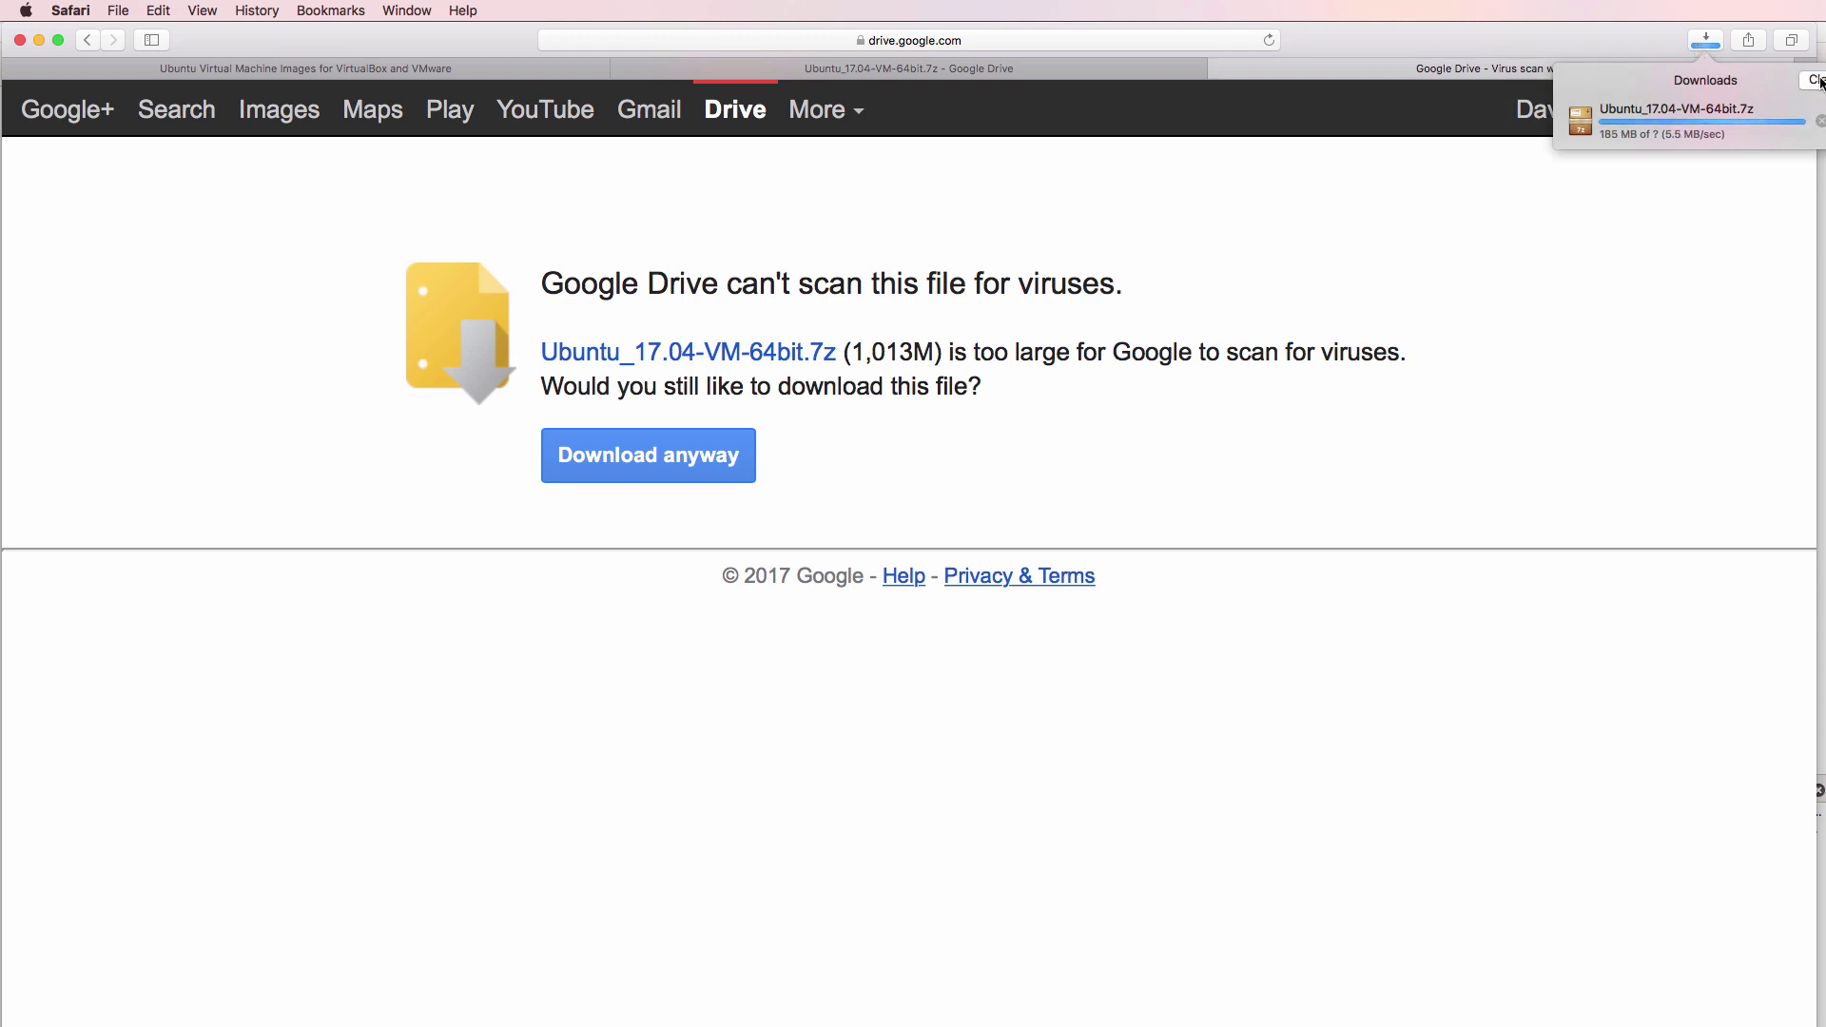
left_click(825, 360)
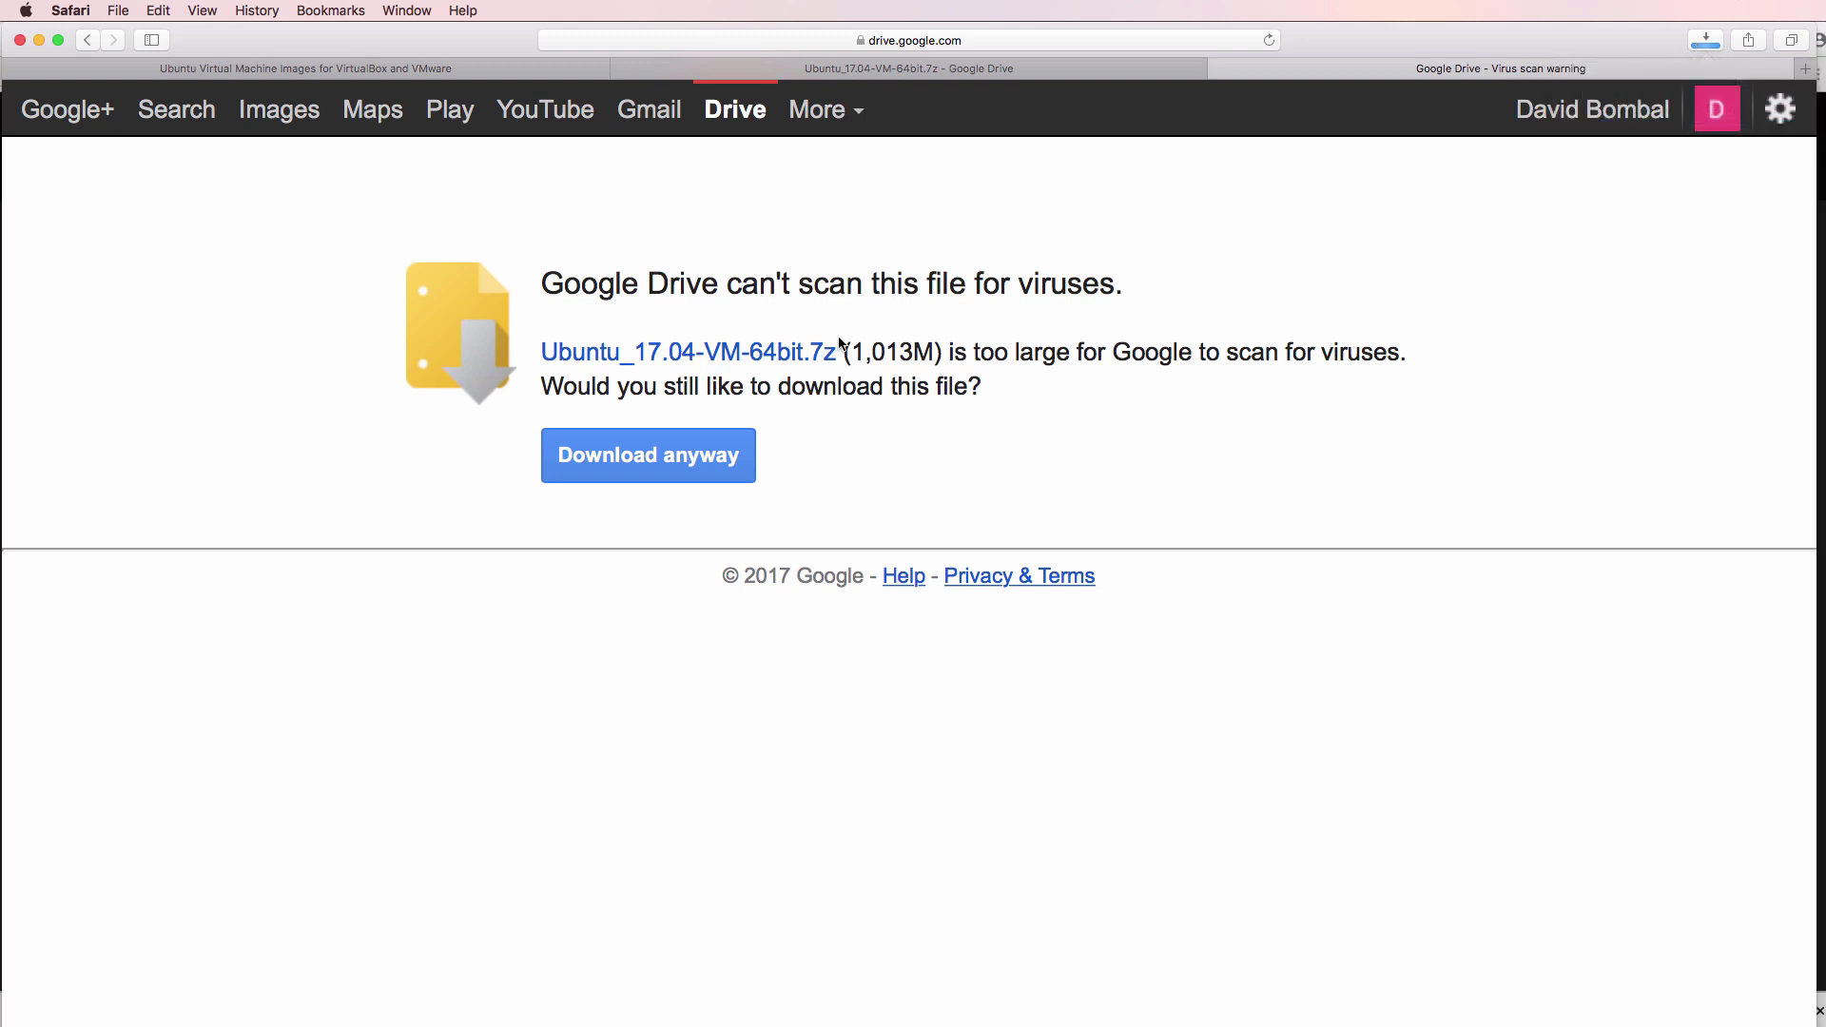
left_click_drag(836, 353, 810, 353)
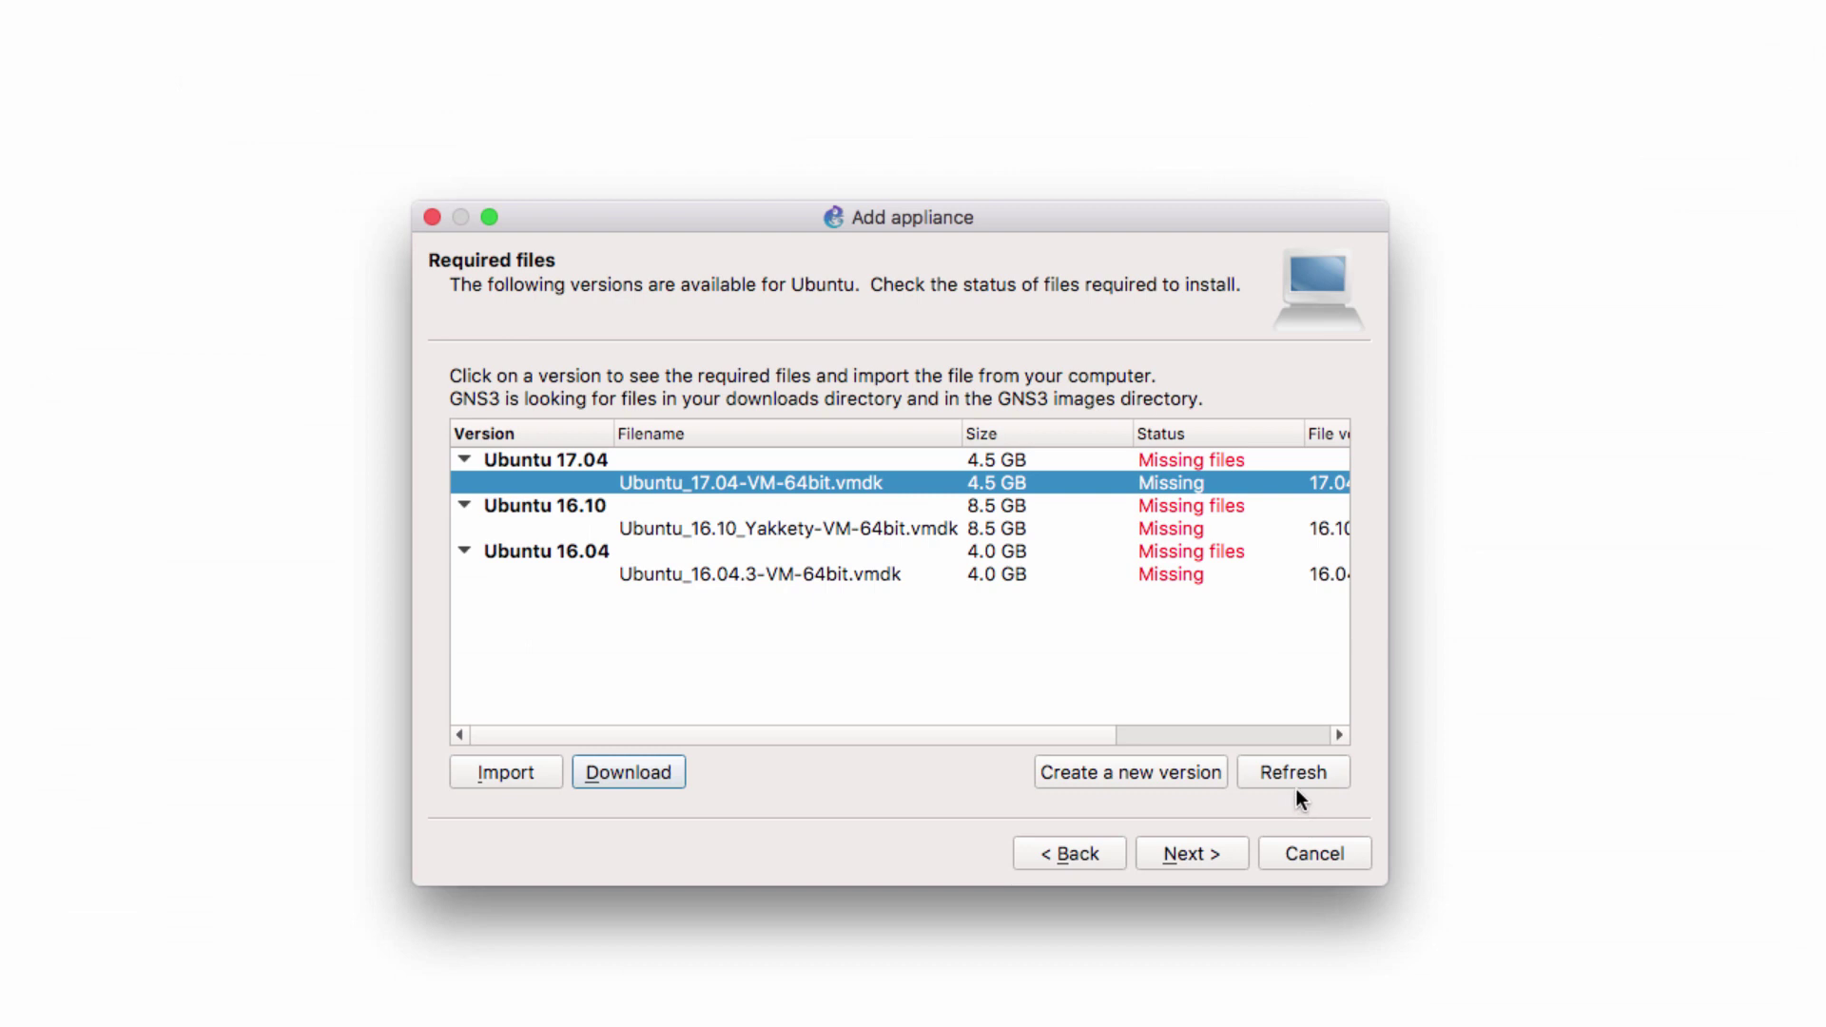
Refresh the required files and start importing the Ubuntu_17.04-VM-64bit.vmdk disk image
left_click(1294, 788)
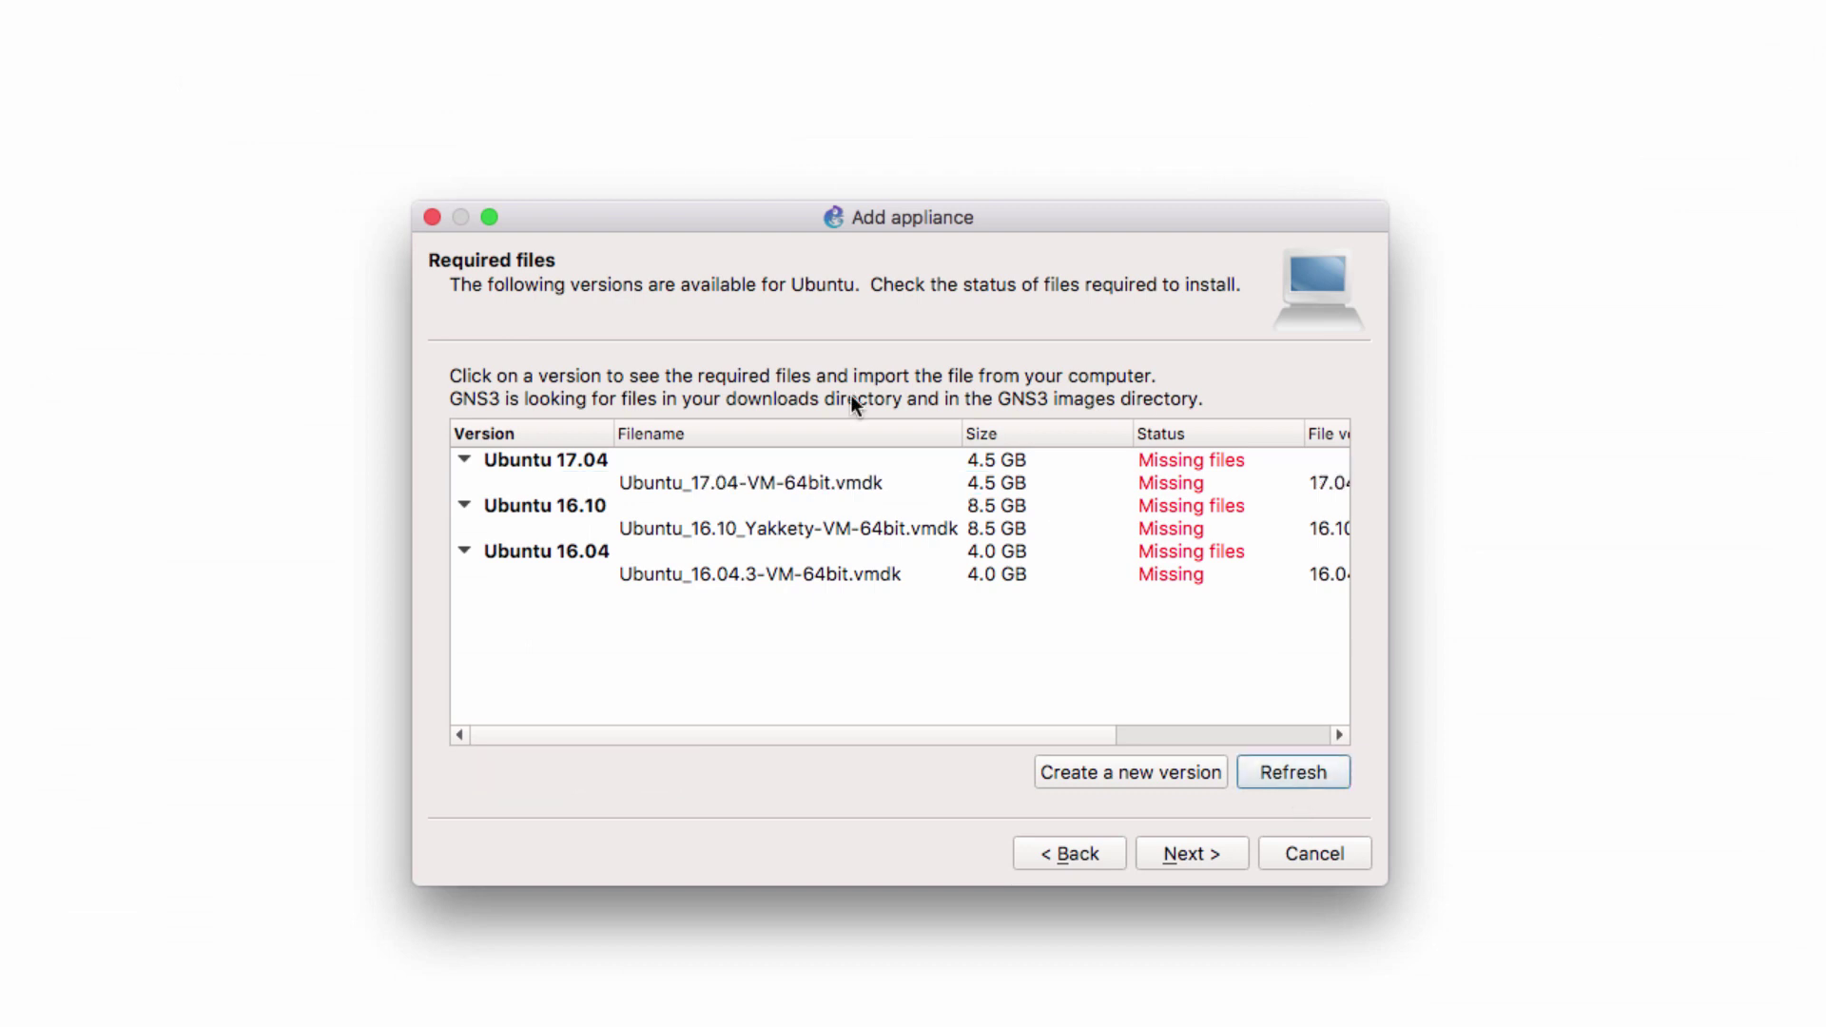
left_click(841, 482)
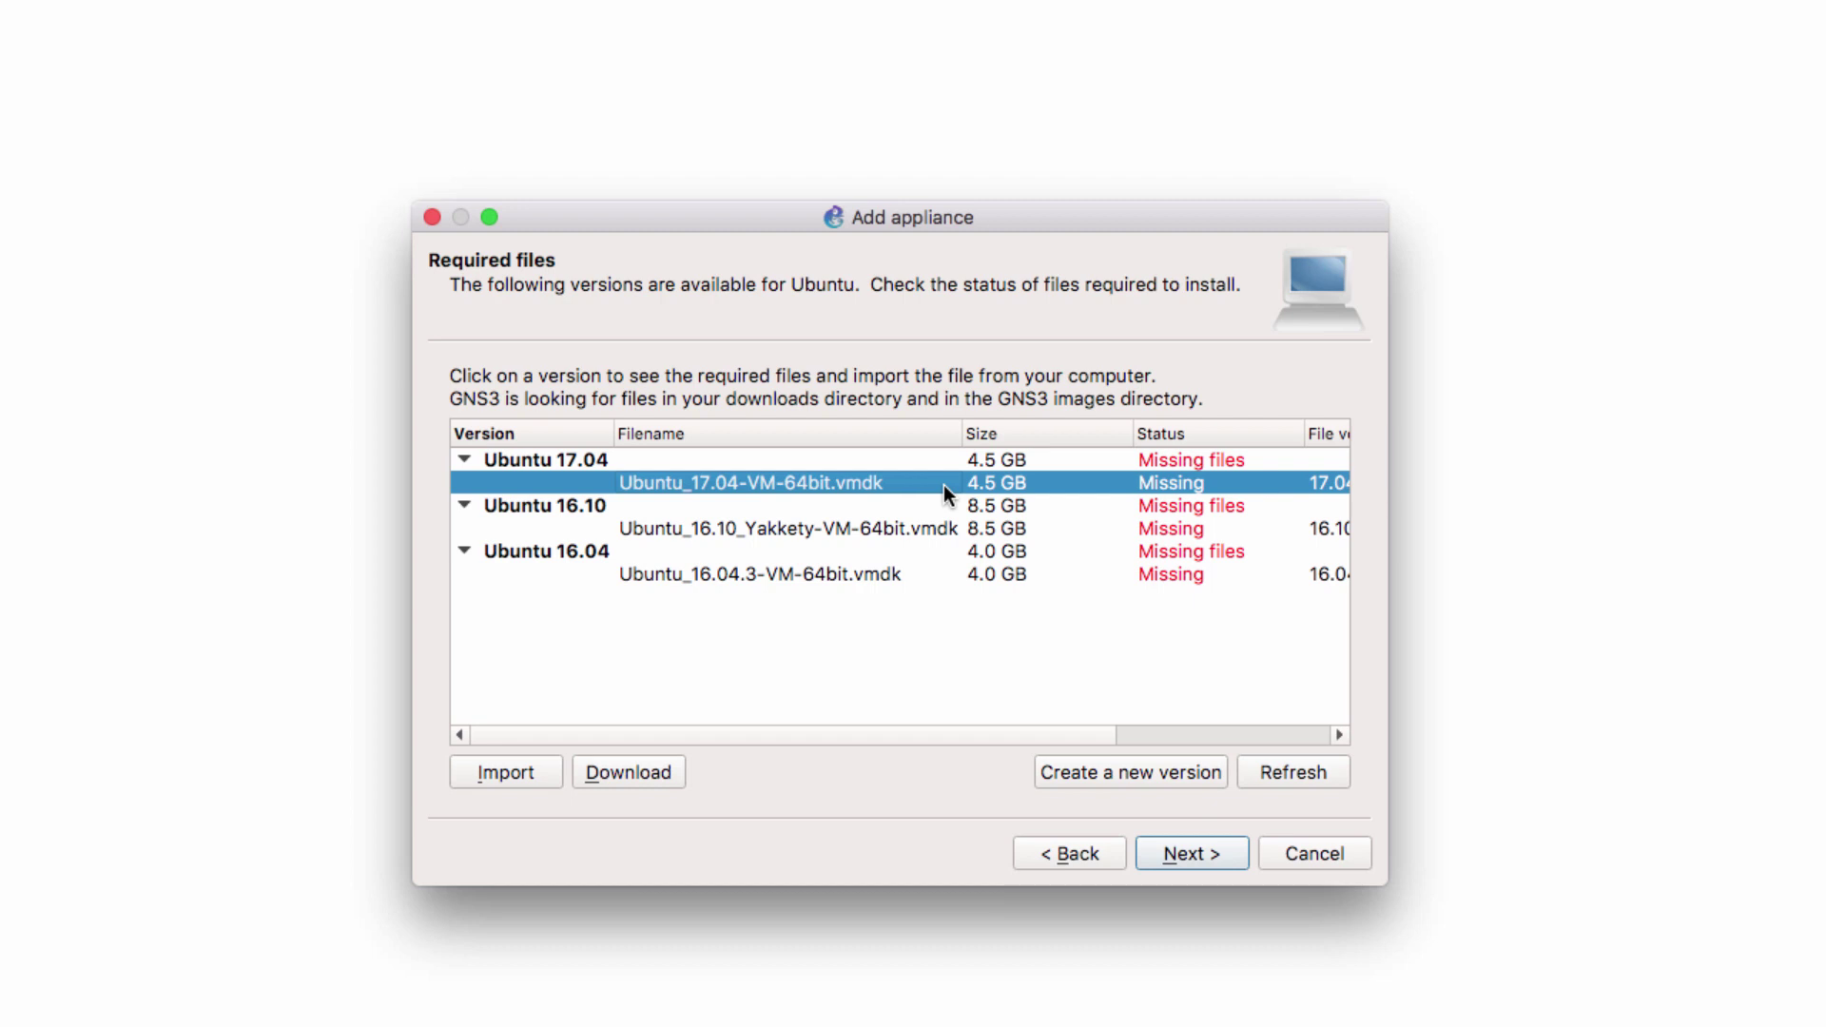
left_click(513, 773)
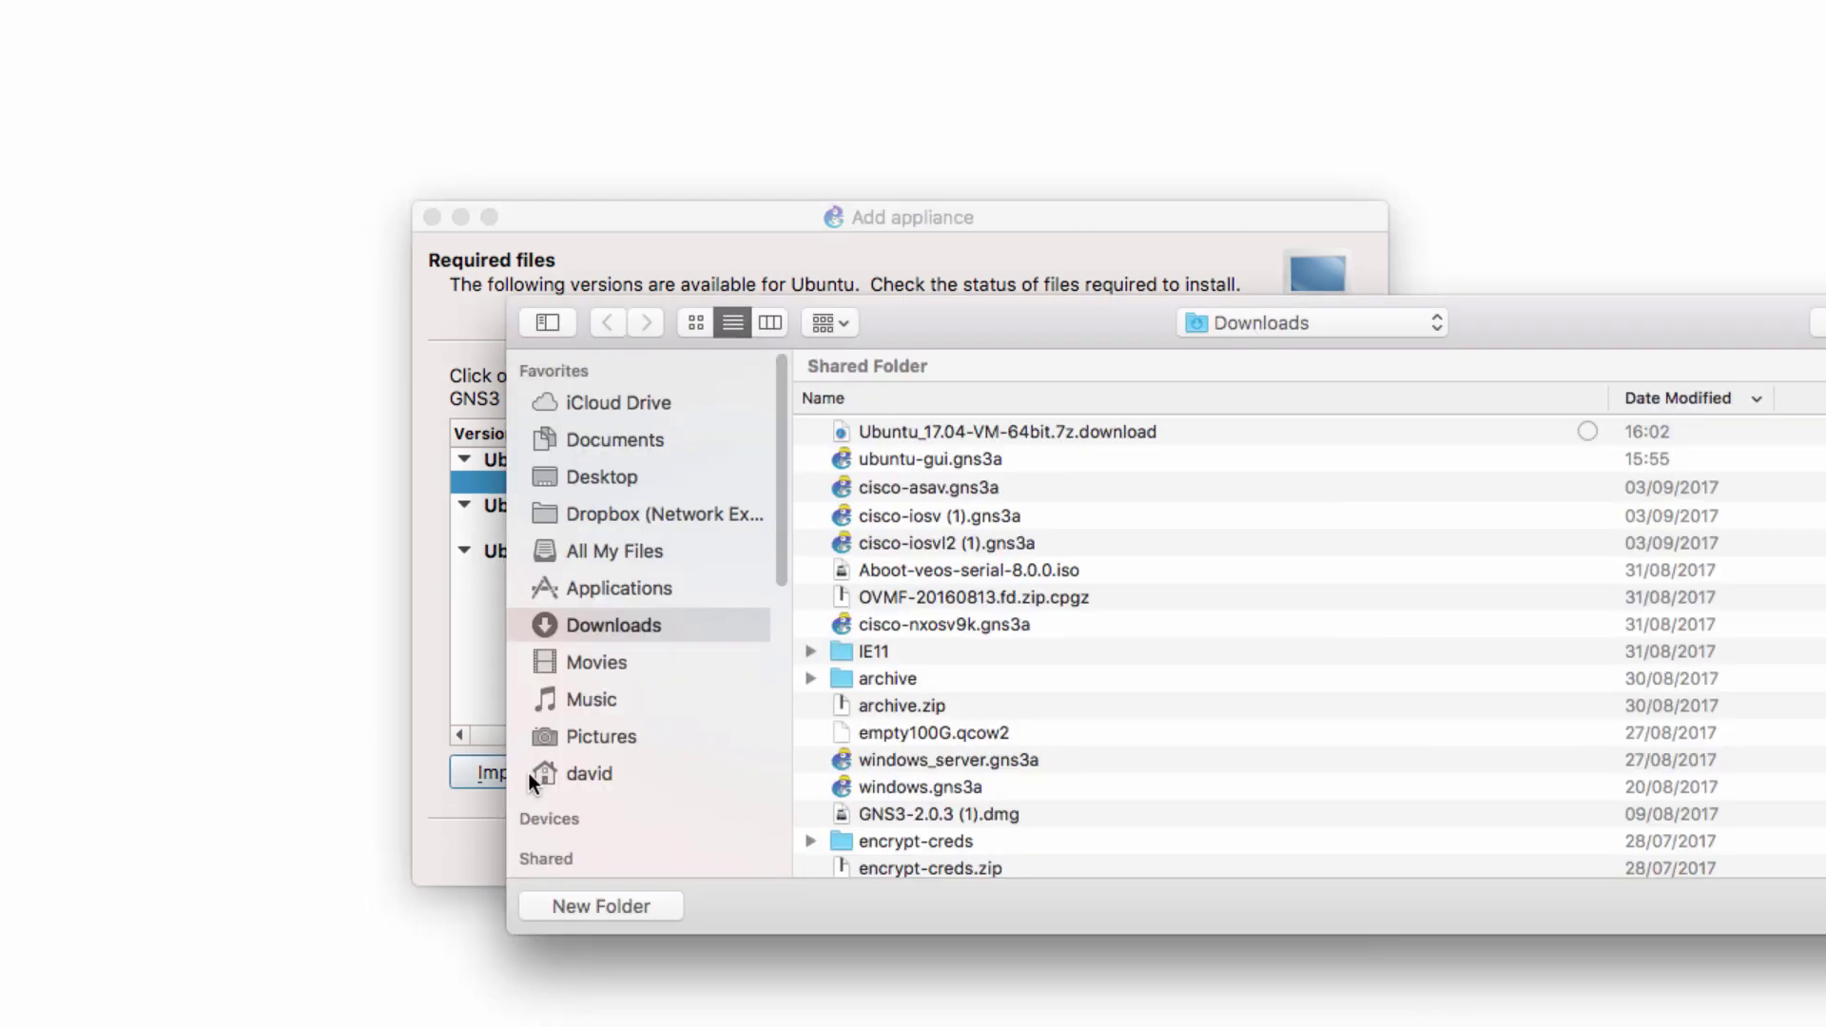
Pick the .vmdk from the extracted 64bit folder in Downloads and await the upload
left_click(957, 398)
double_click(920, 432)
left_click_drag(994, 333, 732, 357)
left_click(726, 447)
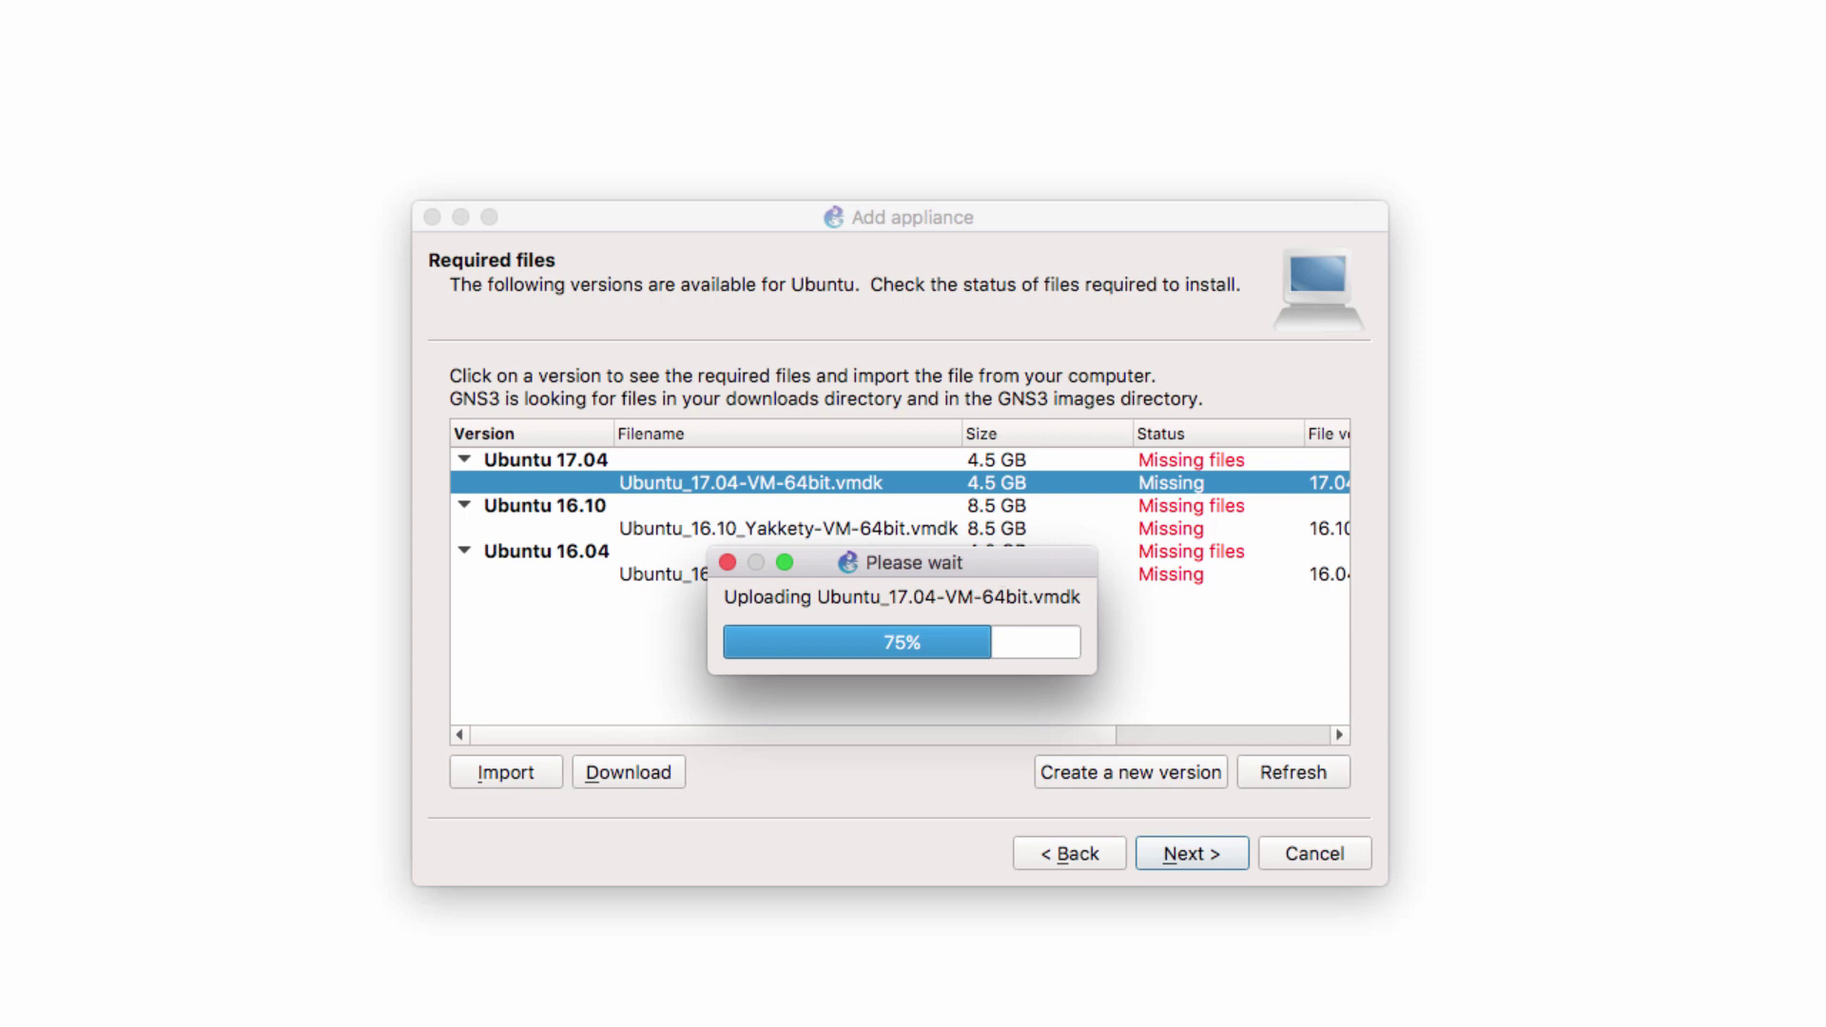
key("super+Tab")
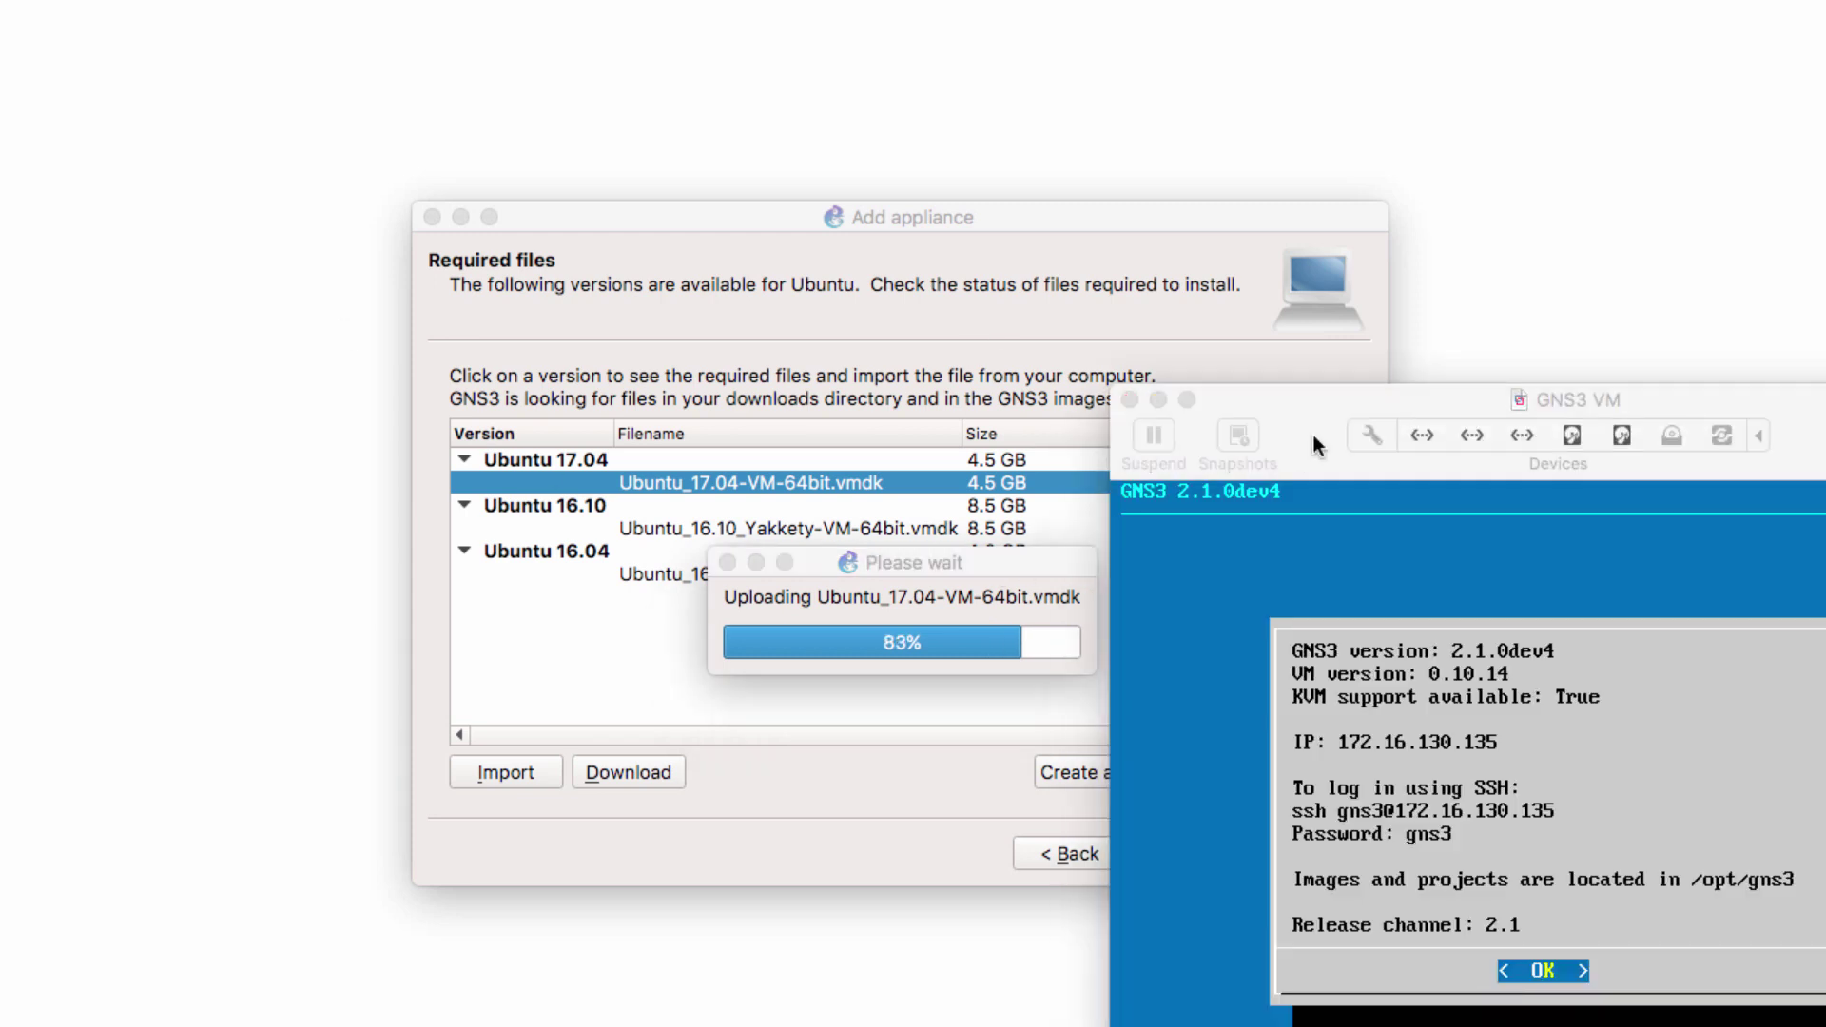
left_click_drag(1314, 399, 1462, 399)
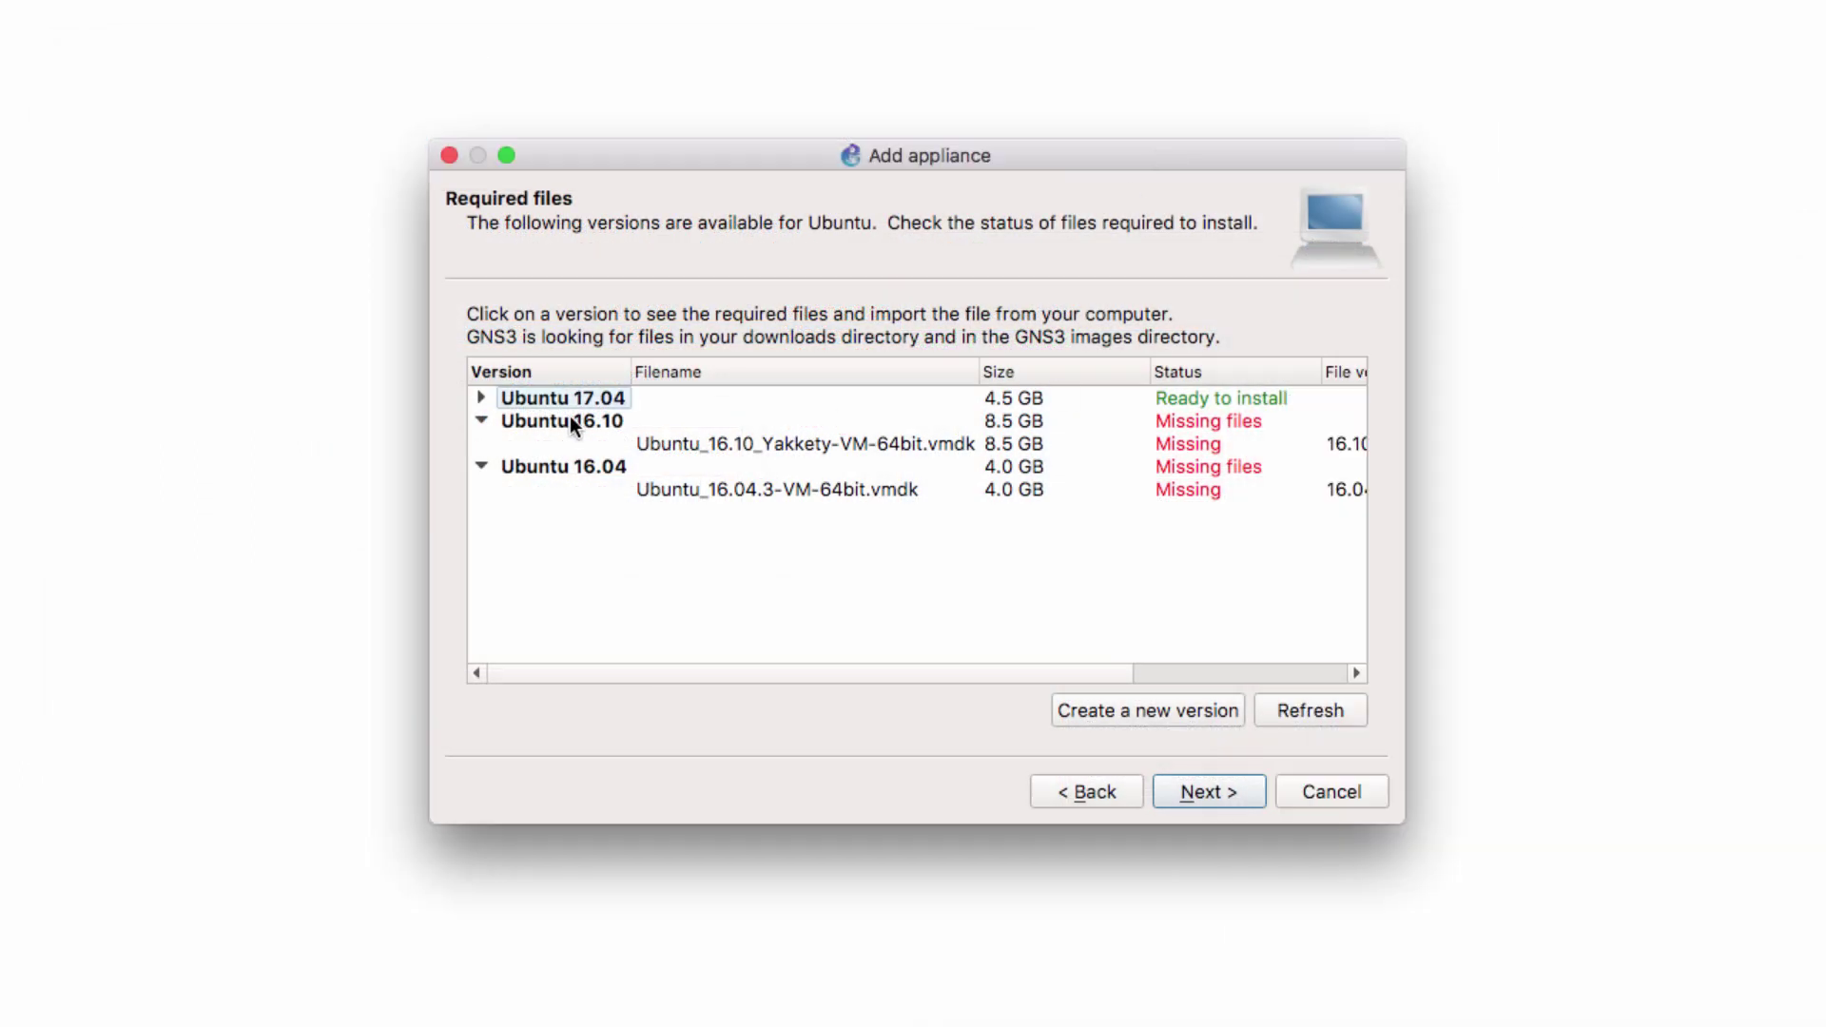
Select Ubuntu 17.04 and confirm Yes to installing that version
left_click(481, 398)
left_click(790, 396)
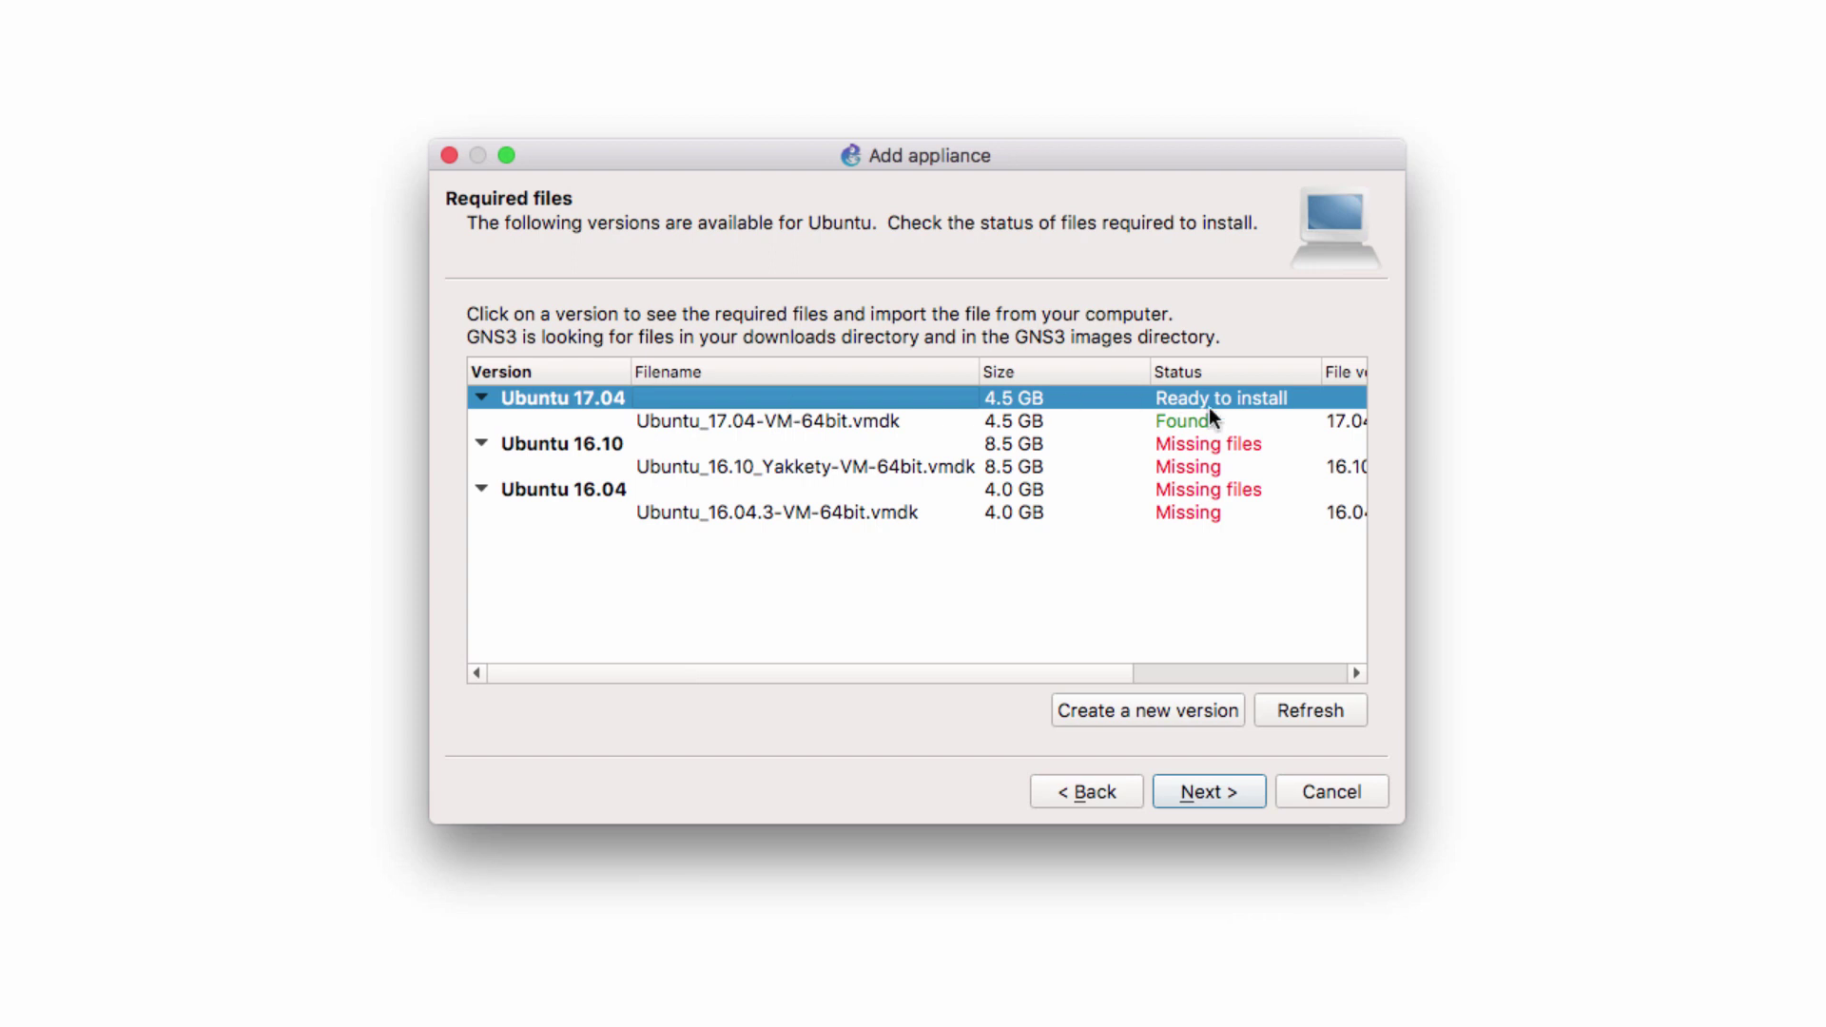
left_click(1206, 789)
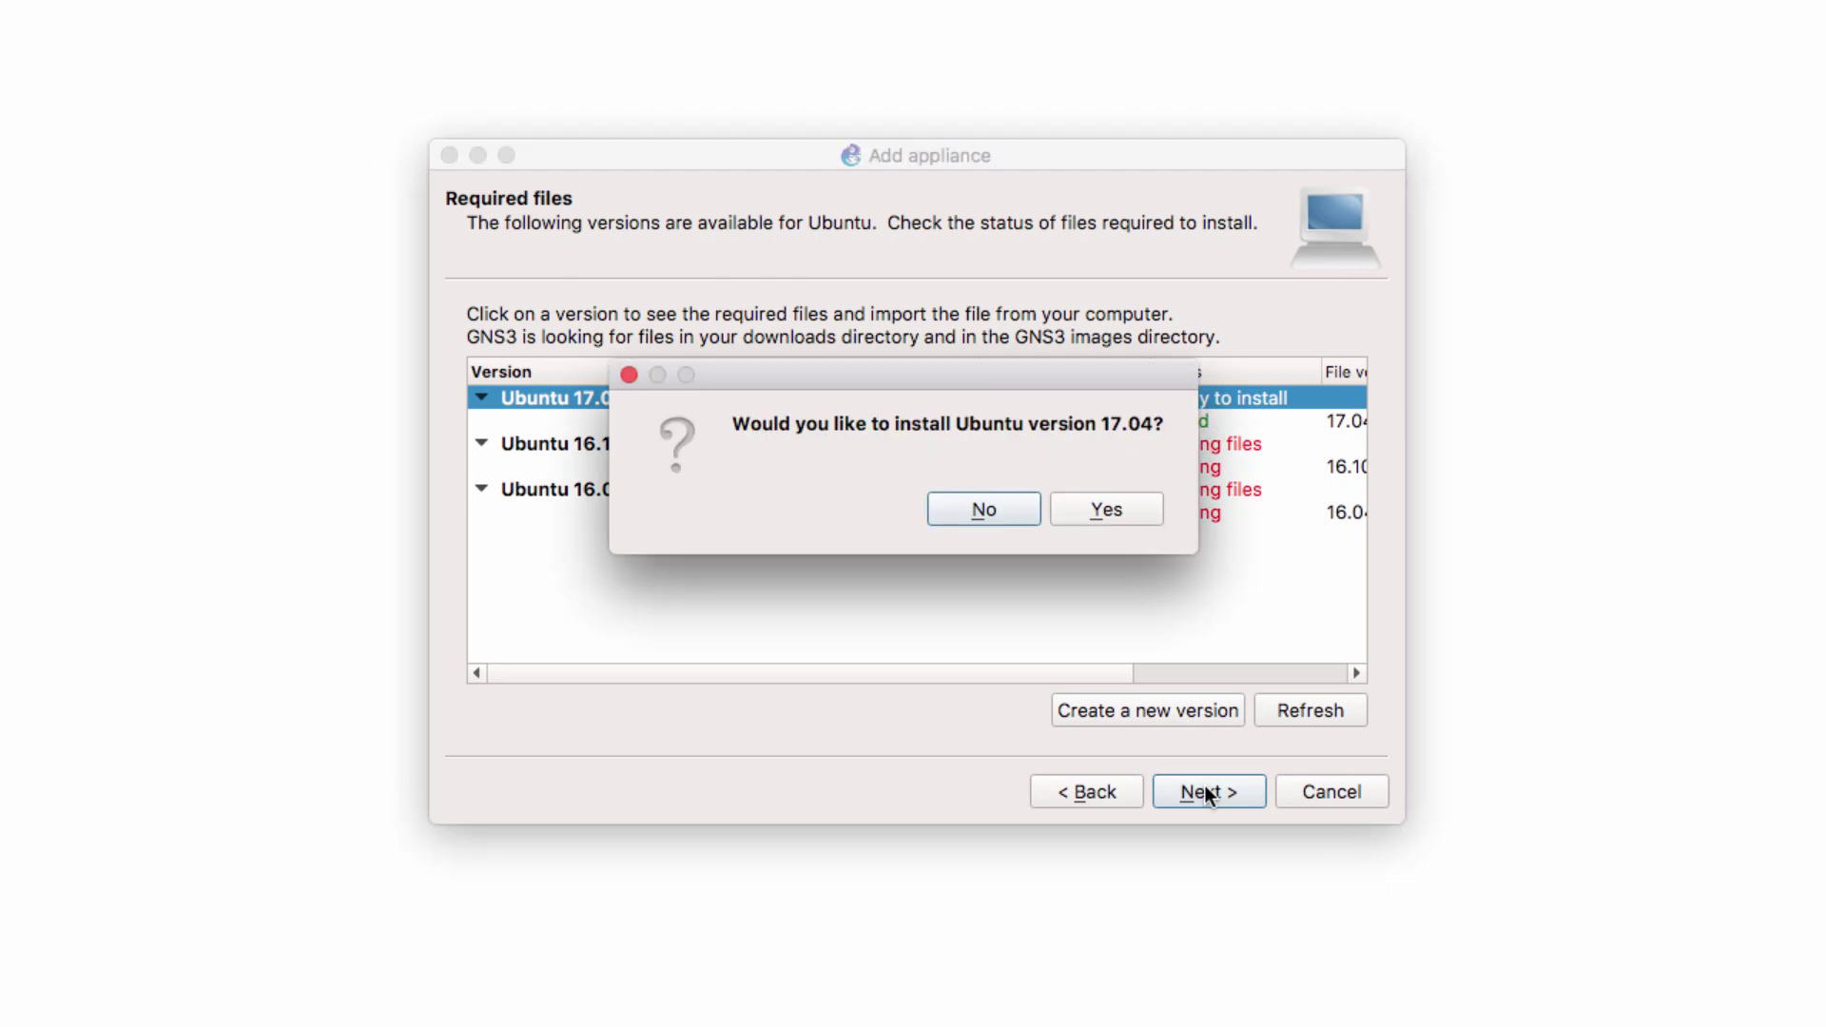
left_click_drag(904, 391, 905, 481)
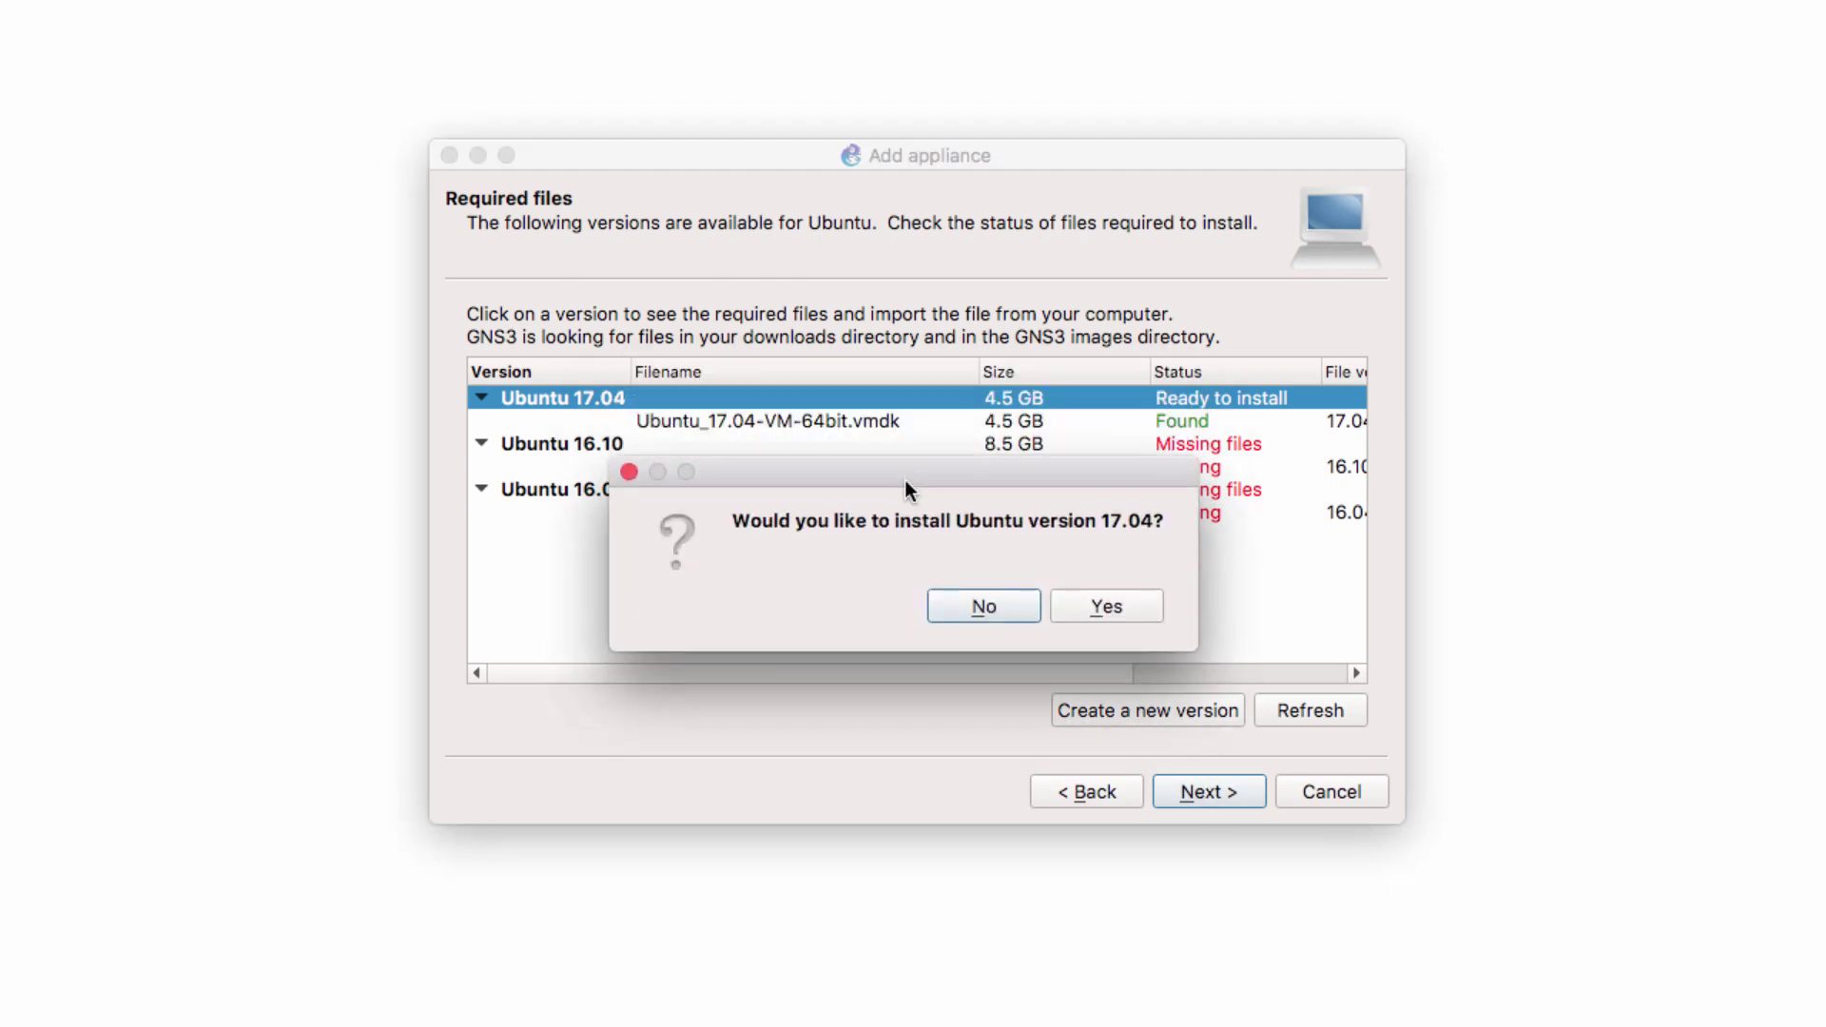
left_click(1081, 606)
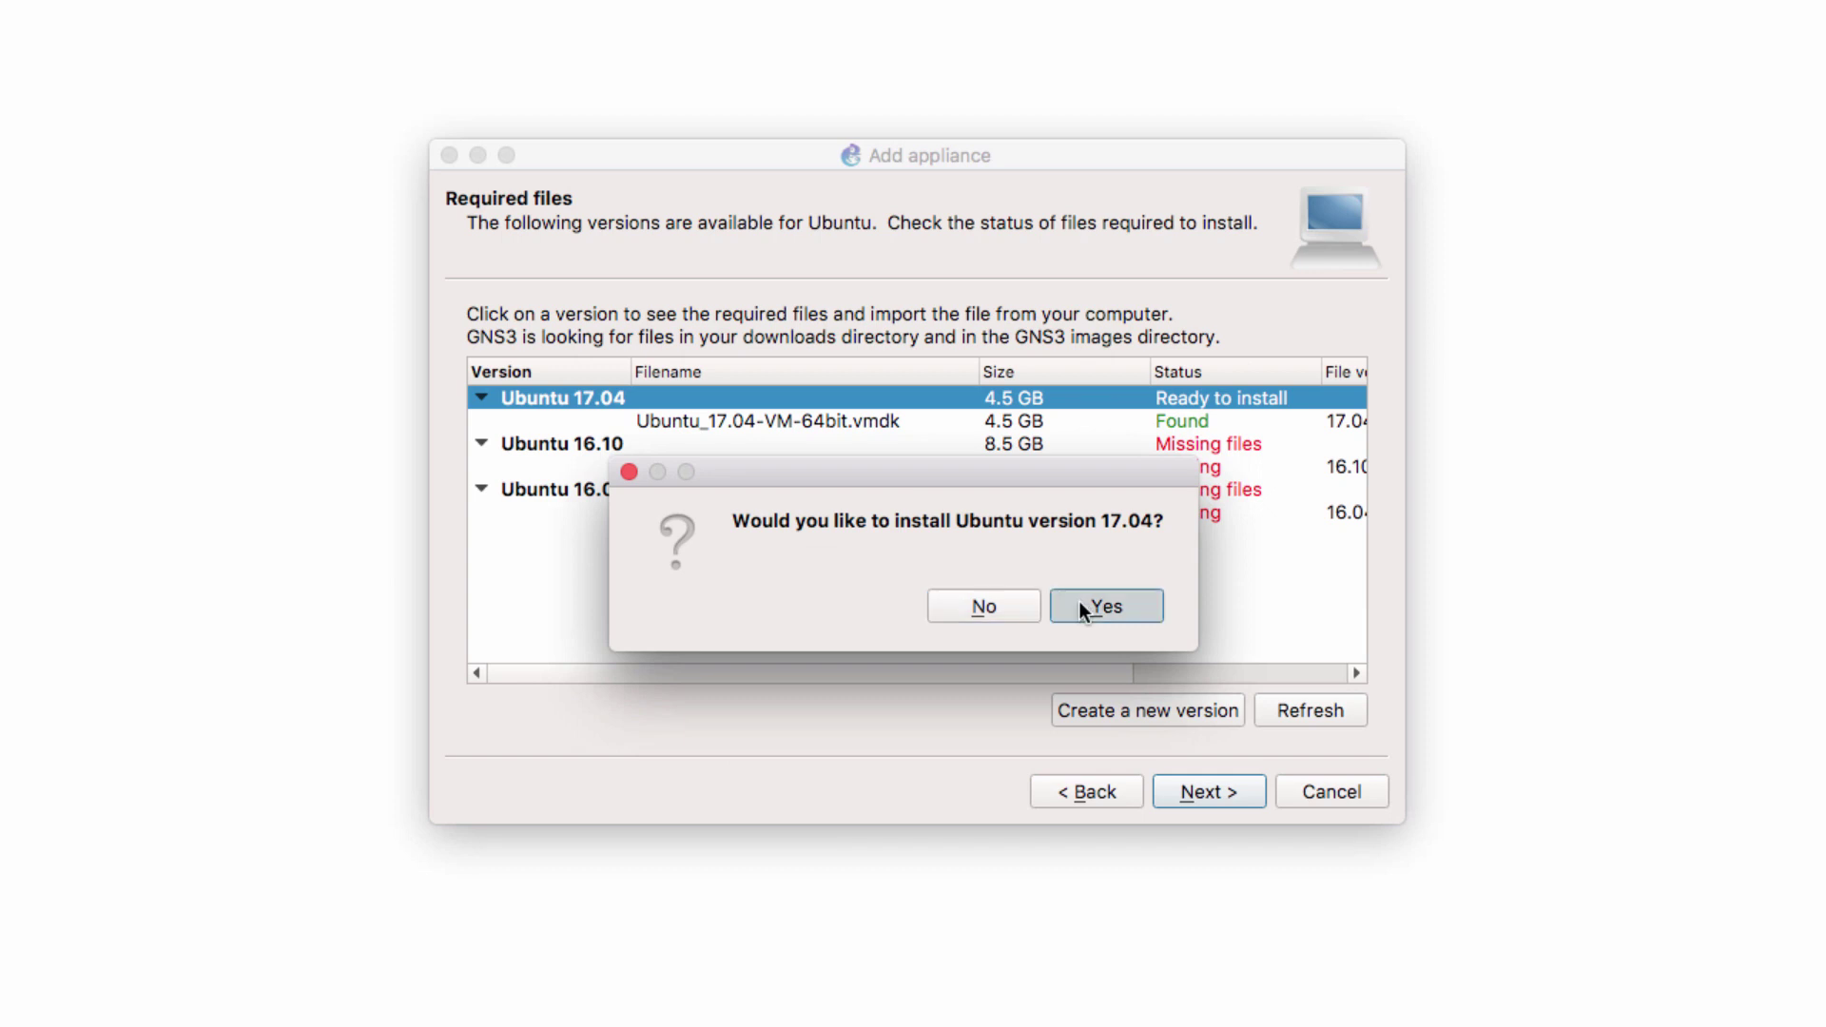
Accept qemu-system-x86_64 and review summary: 1 adapter, 1024 RAM, x86_64, vnc, -vga virtio, Kvm require
left_click(1247, 790)
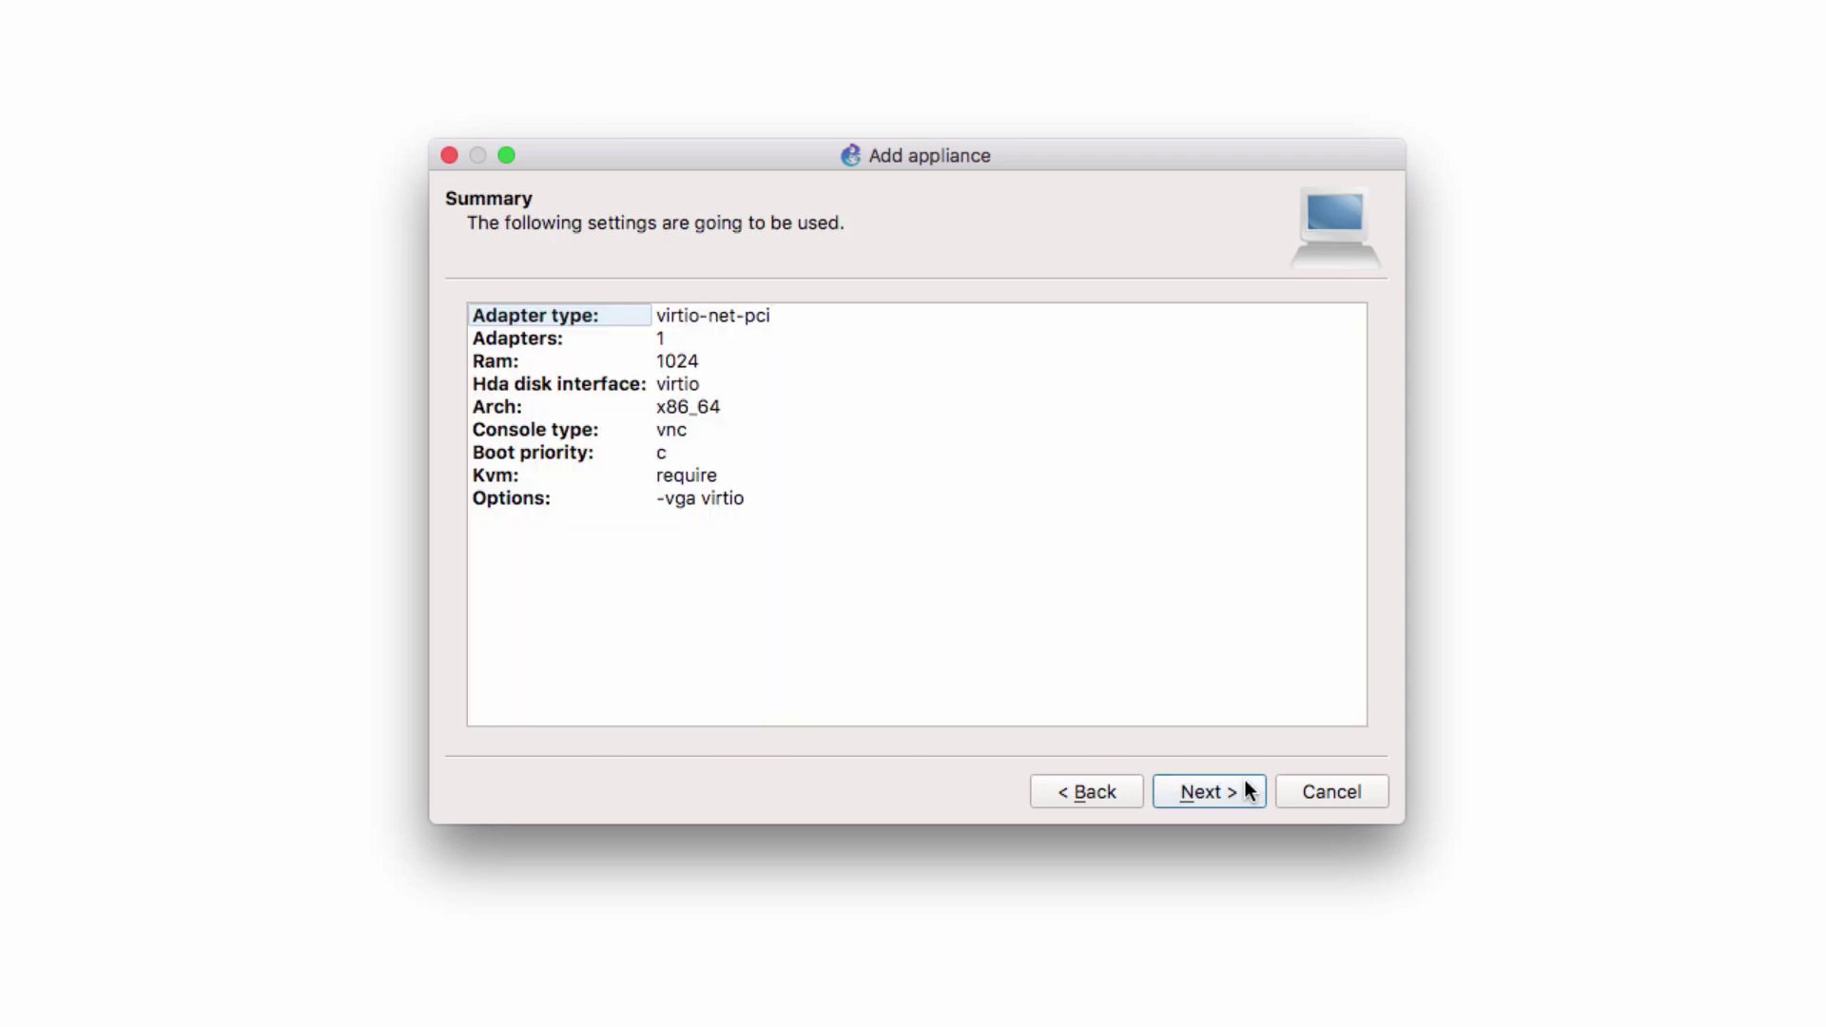
left_click(601, 340)
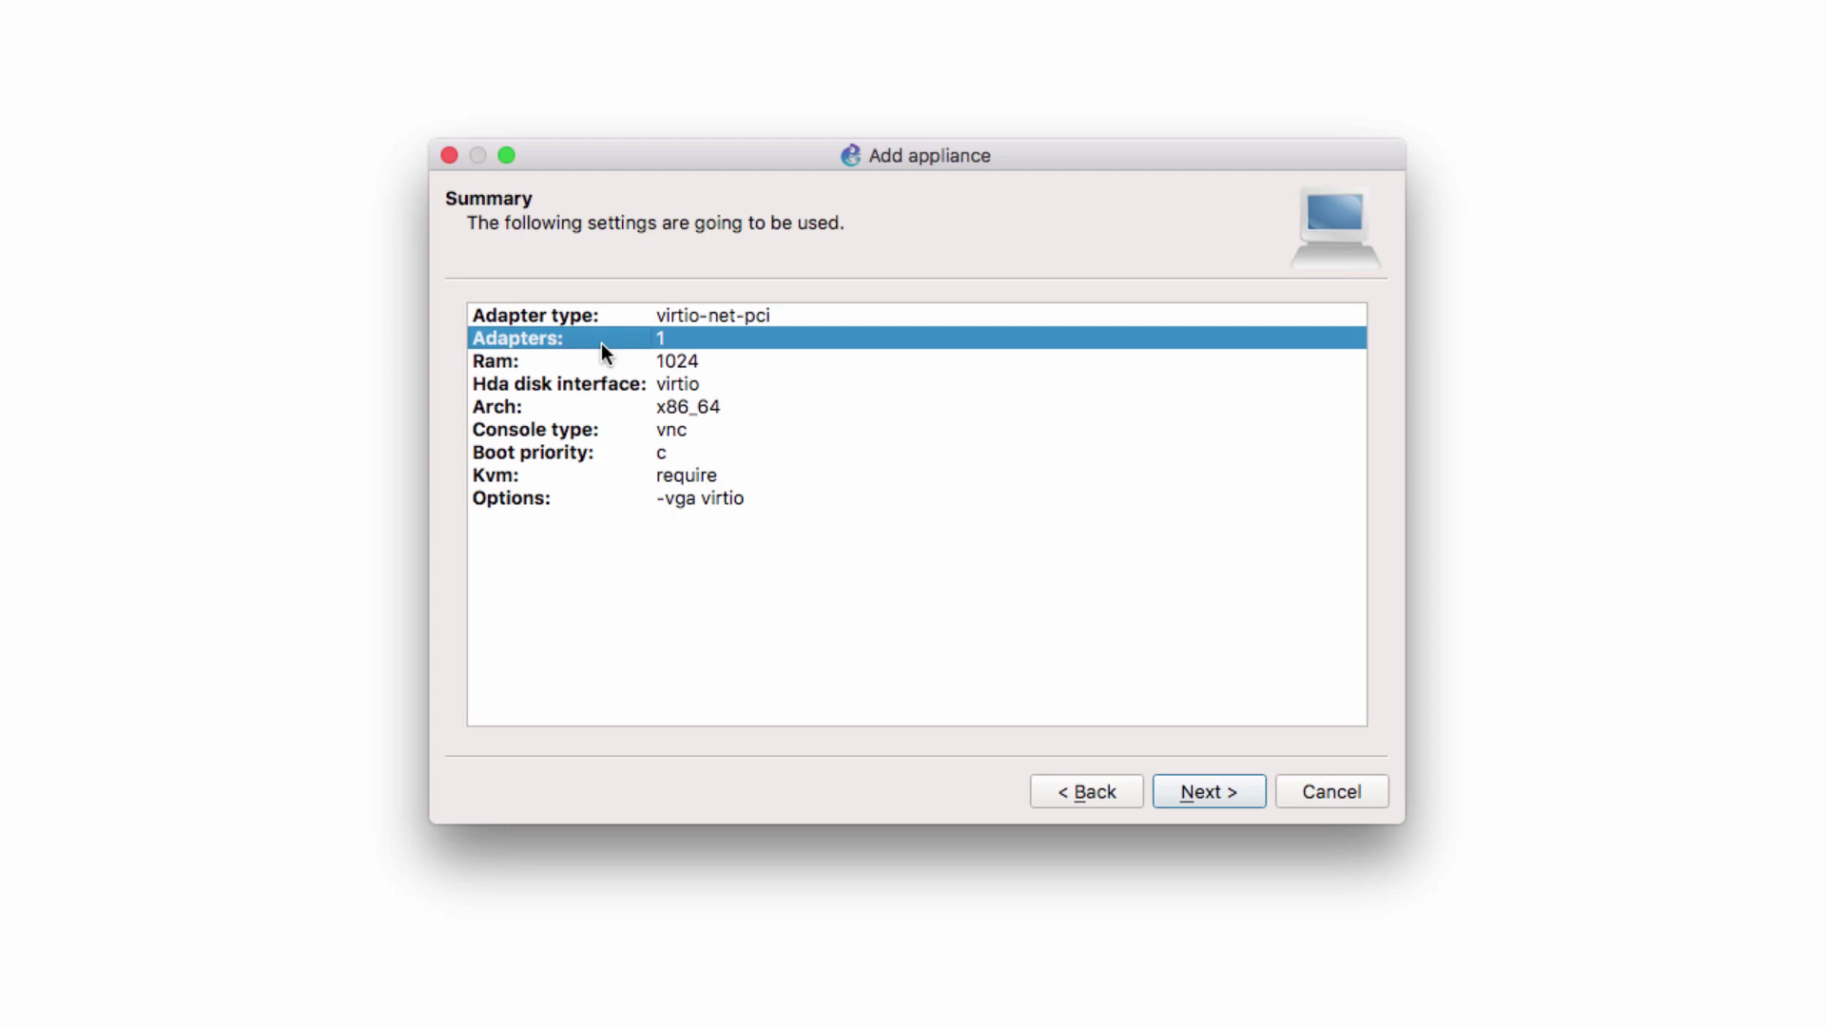
left_click(603, 357)
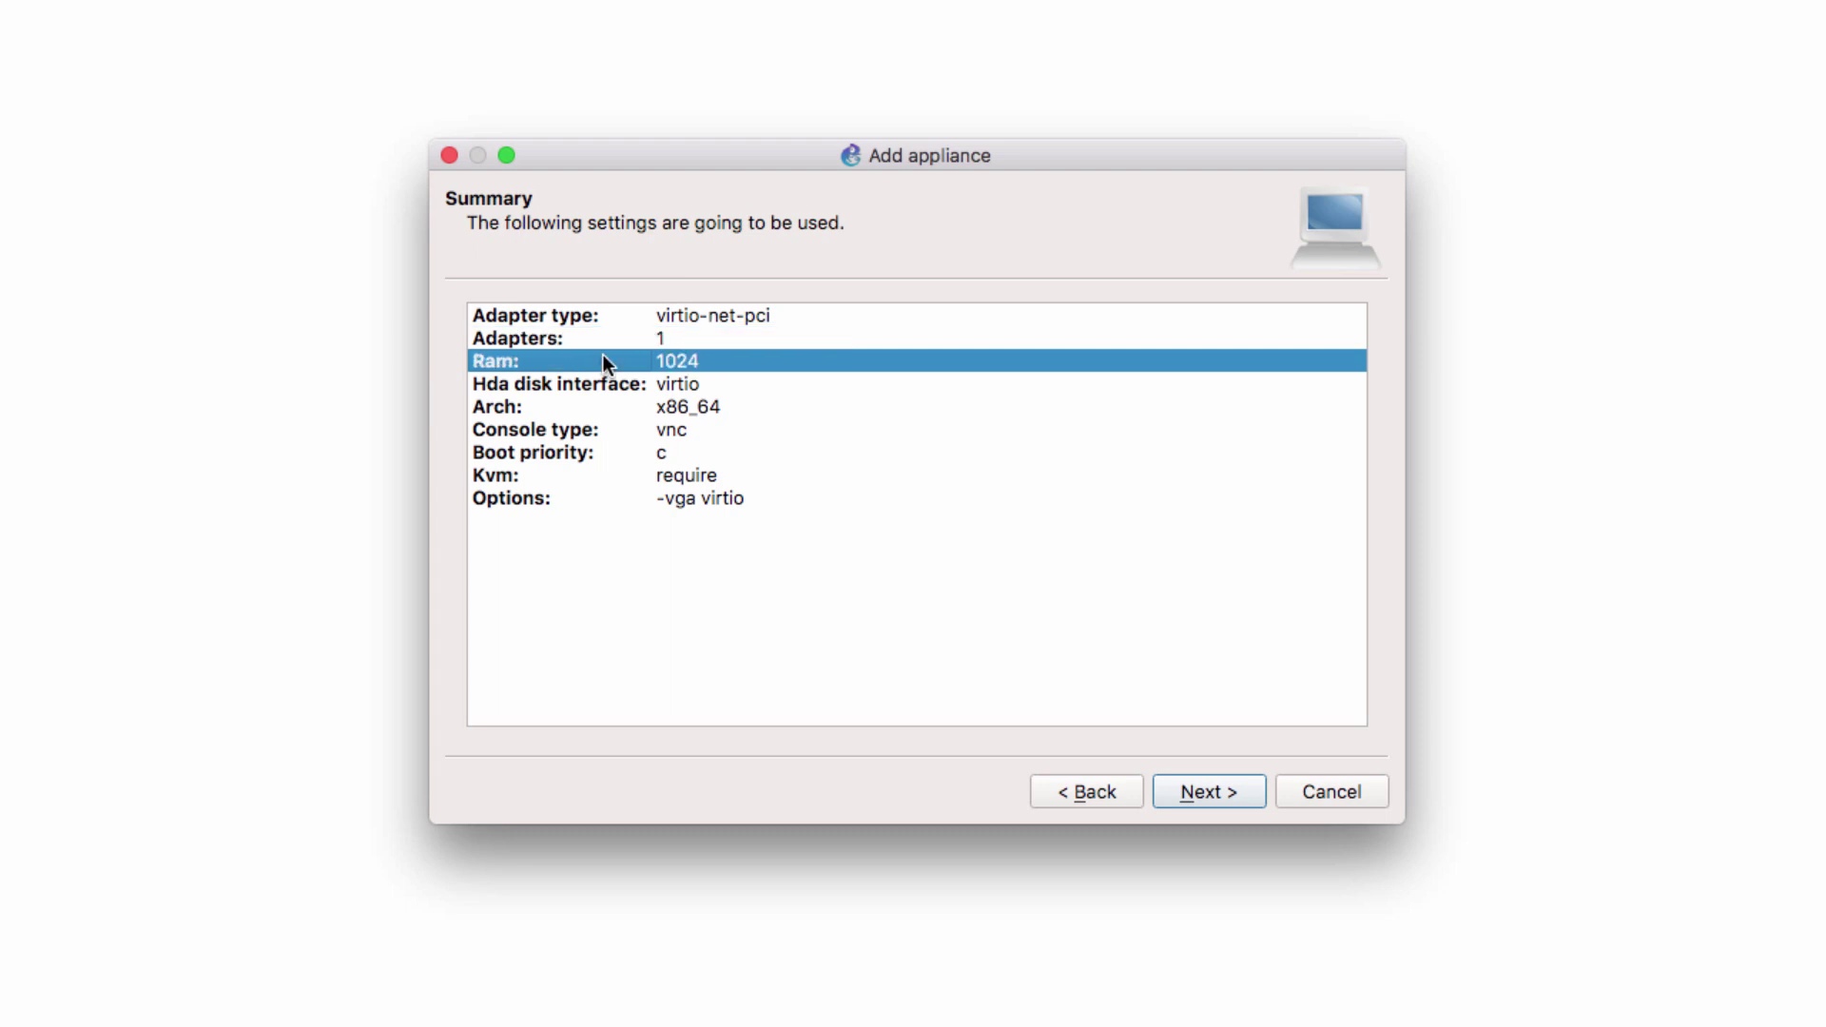
left_click(674, 414)
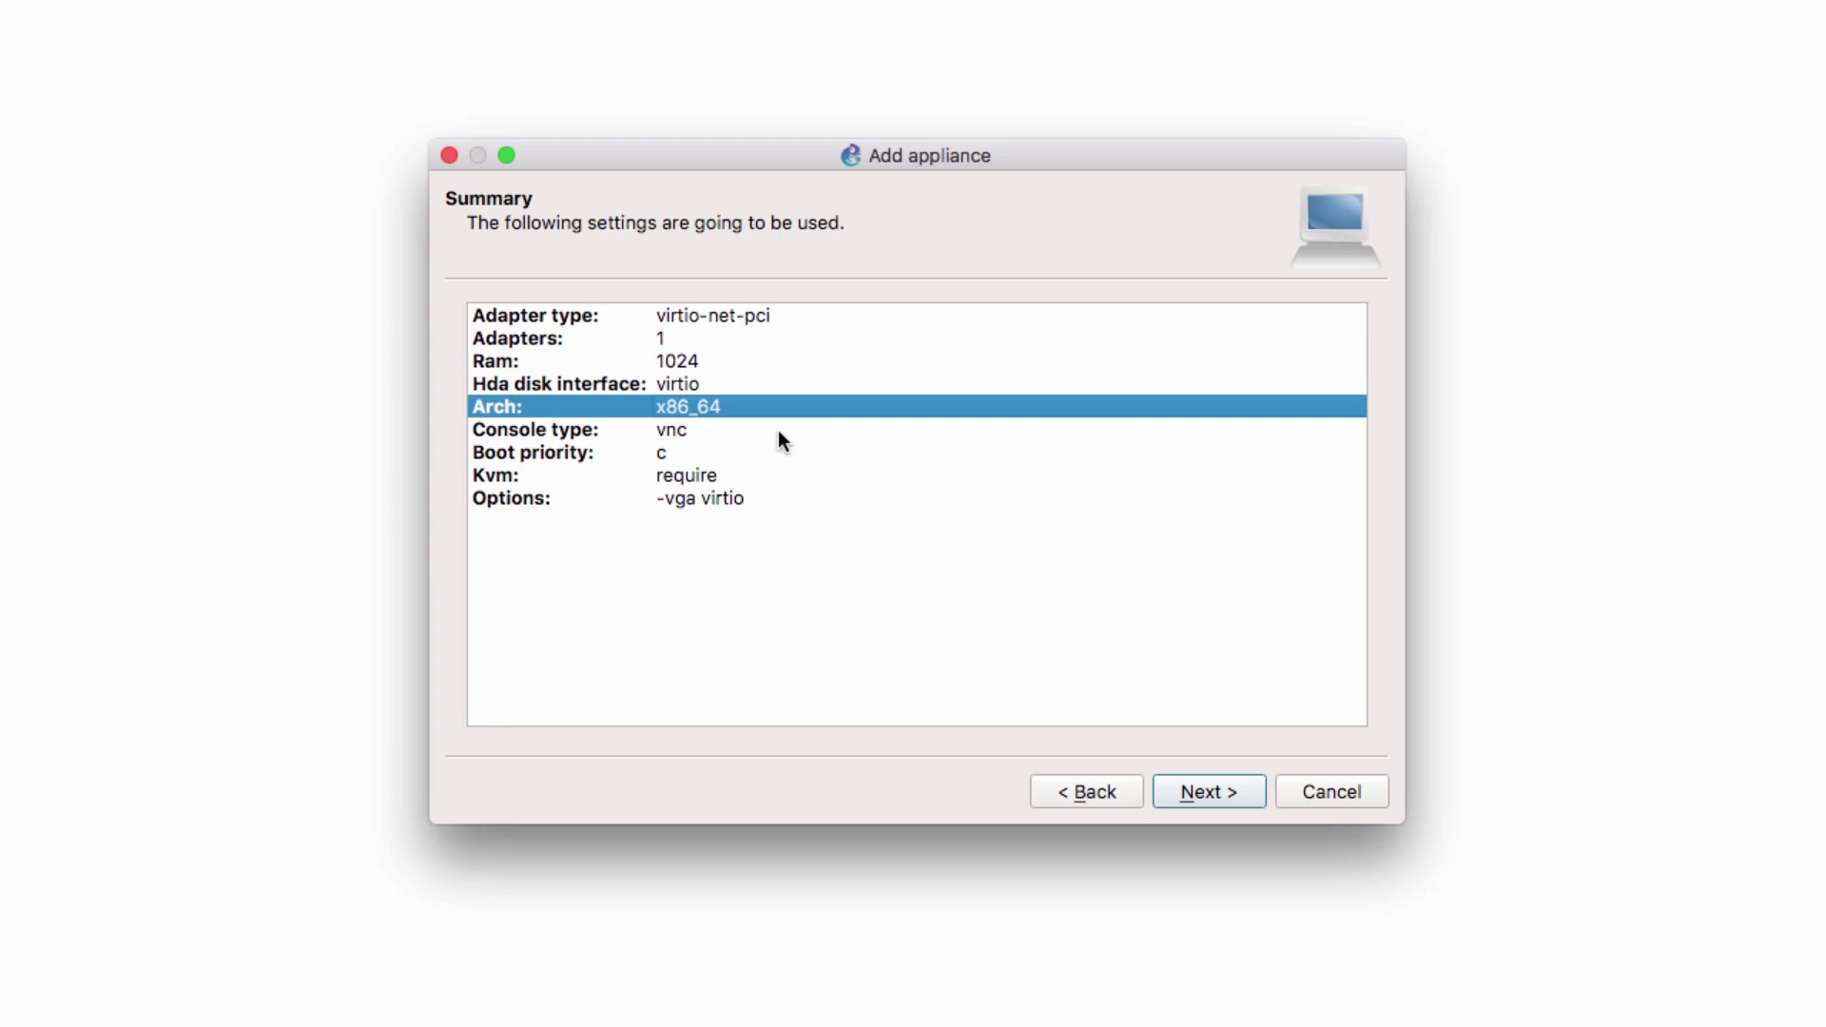
left_click(711, 422)
left_click(698, 363)
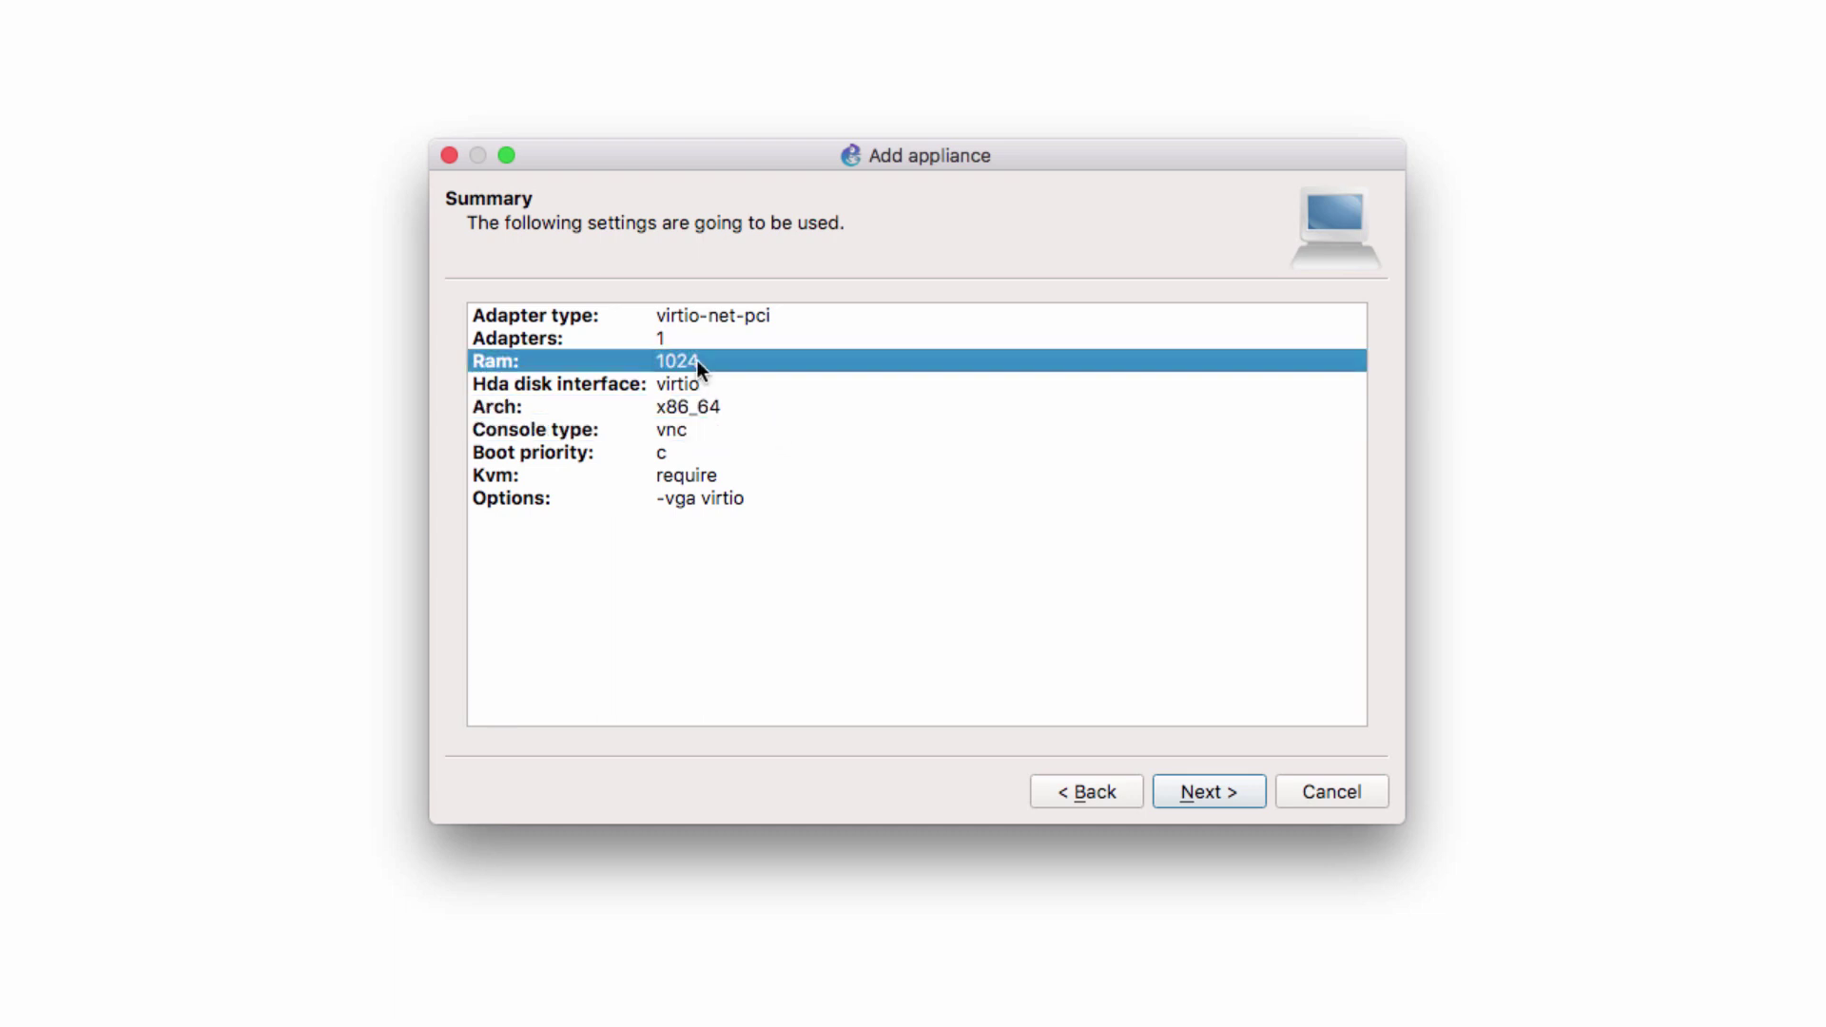
left_click(695, 427)
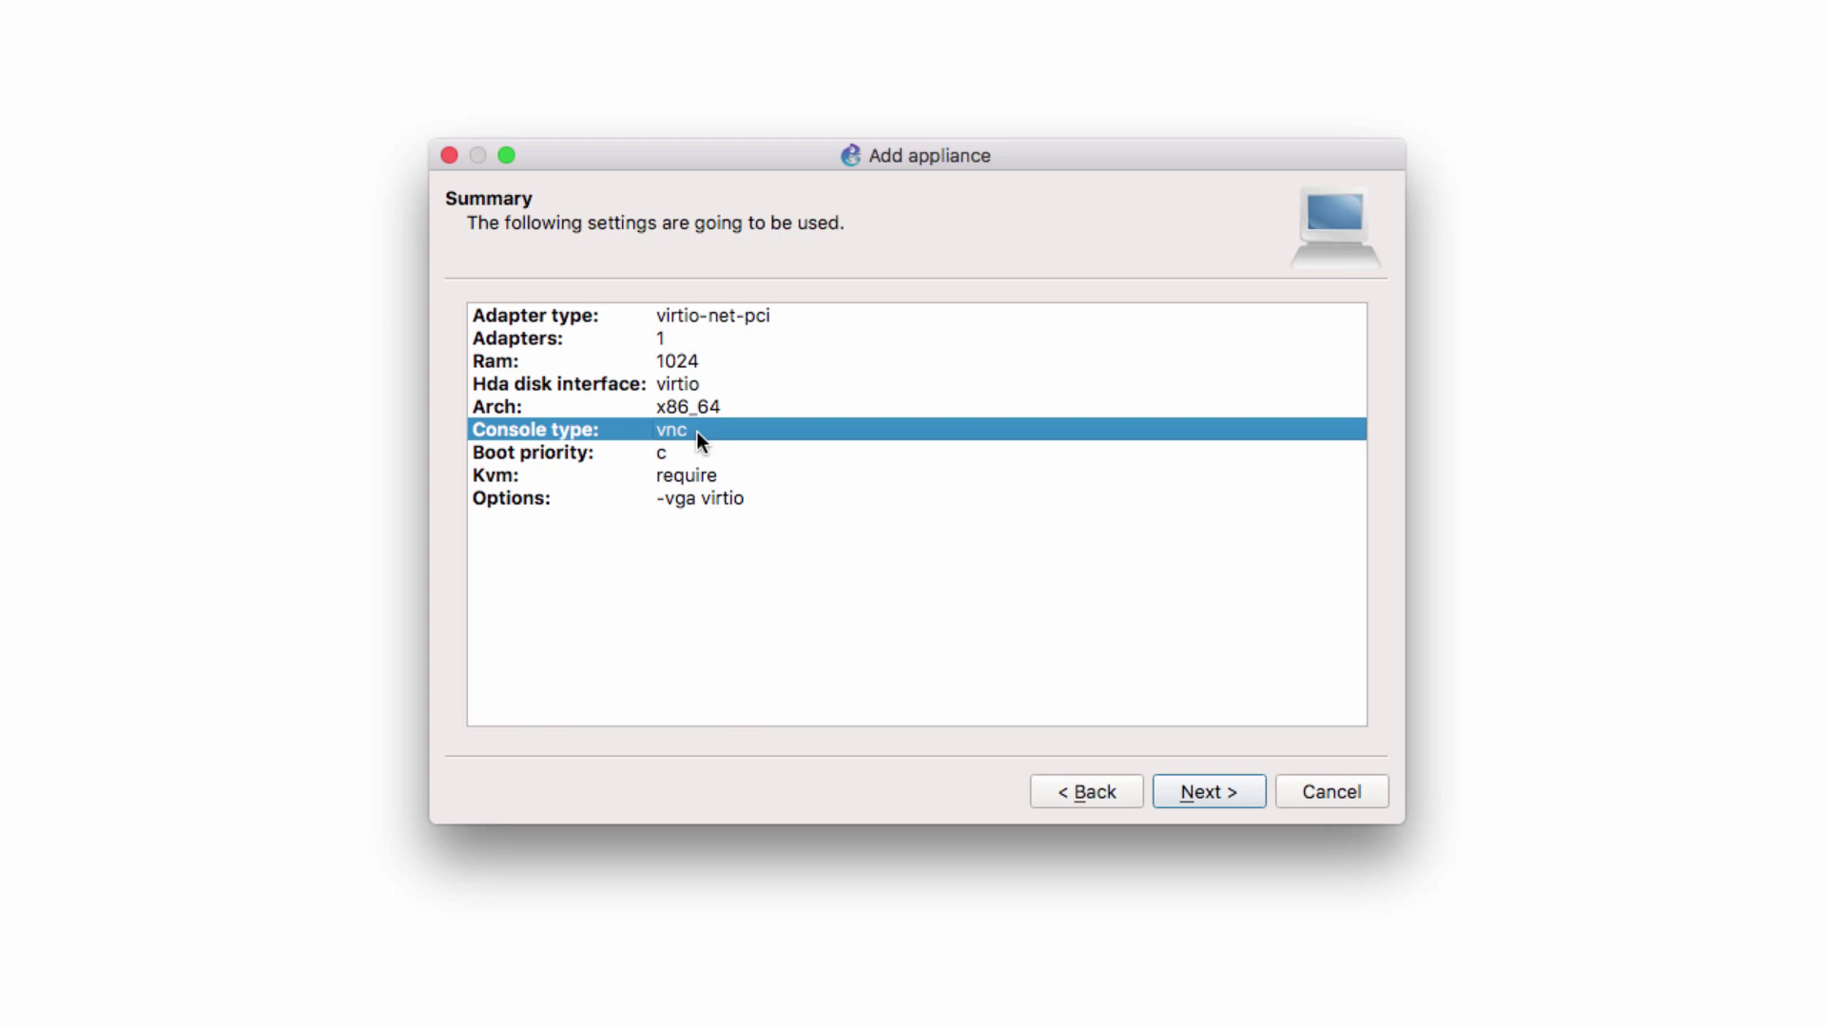
left_click(720, 497)
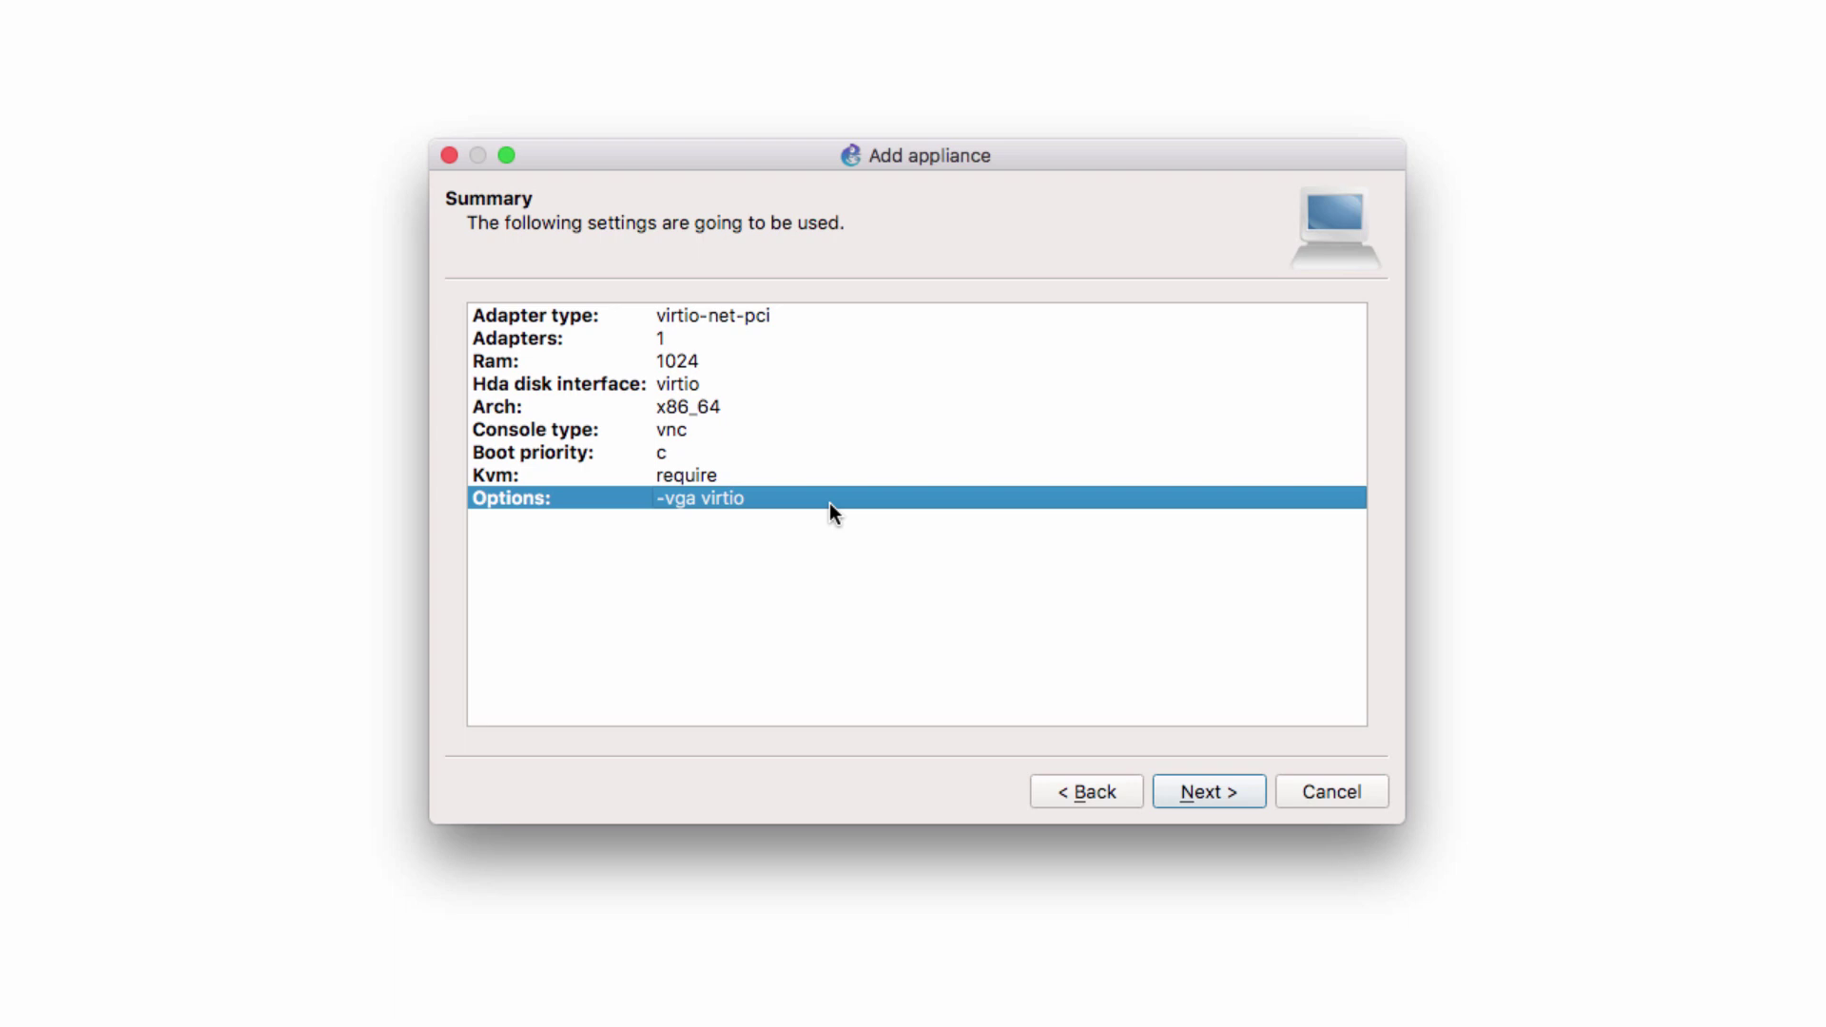
left_click(807, 481)
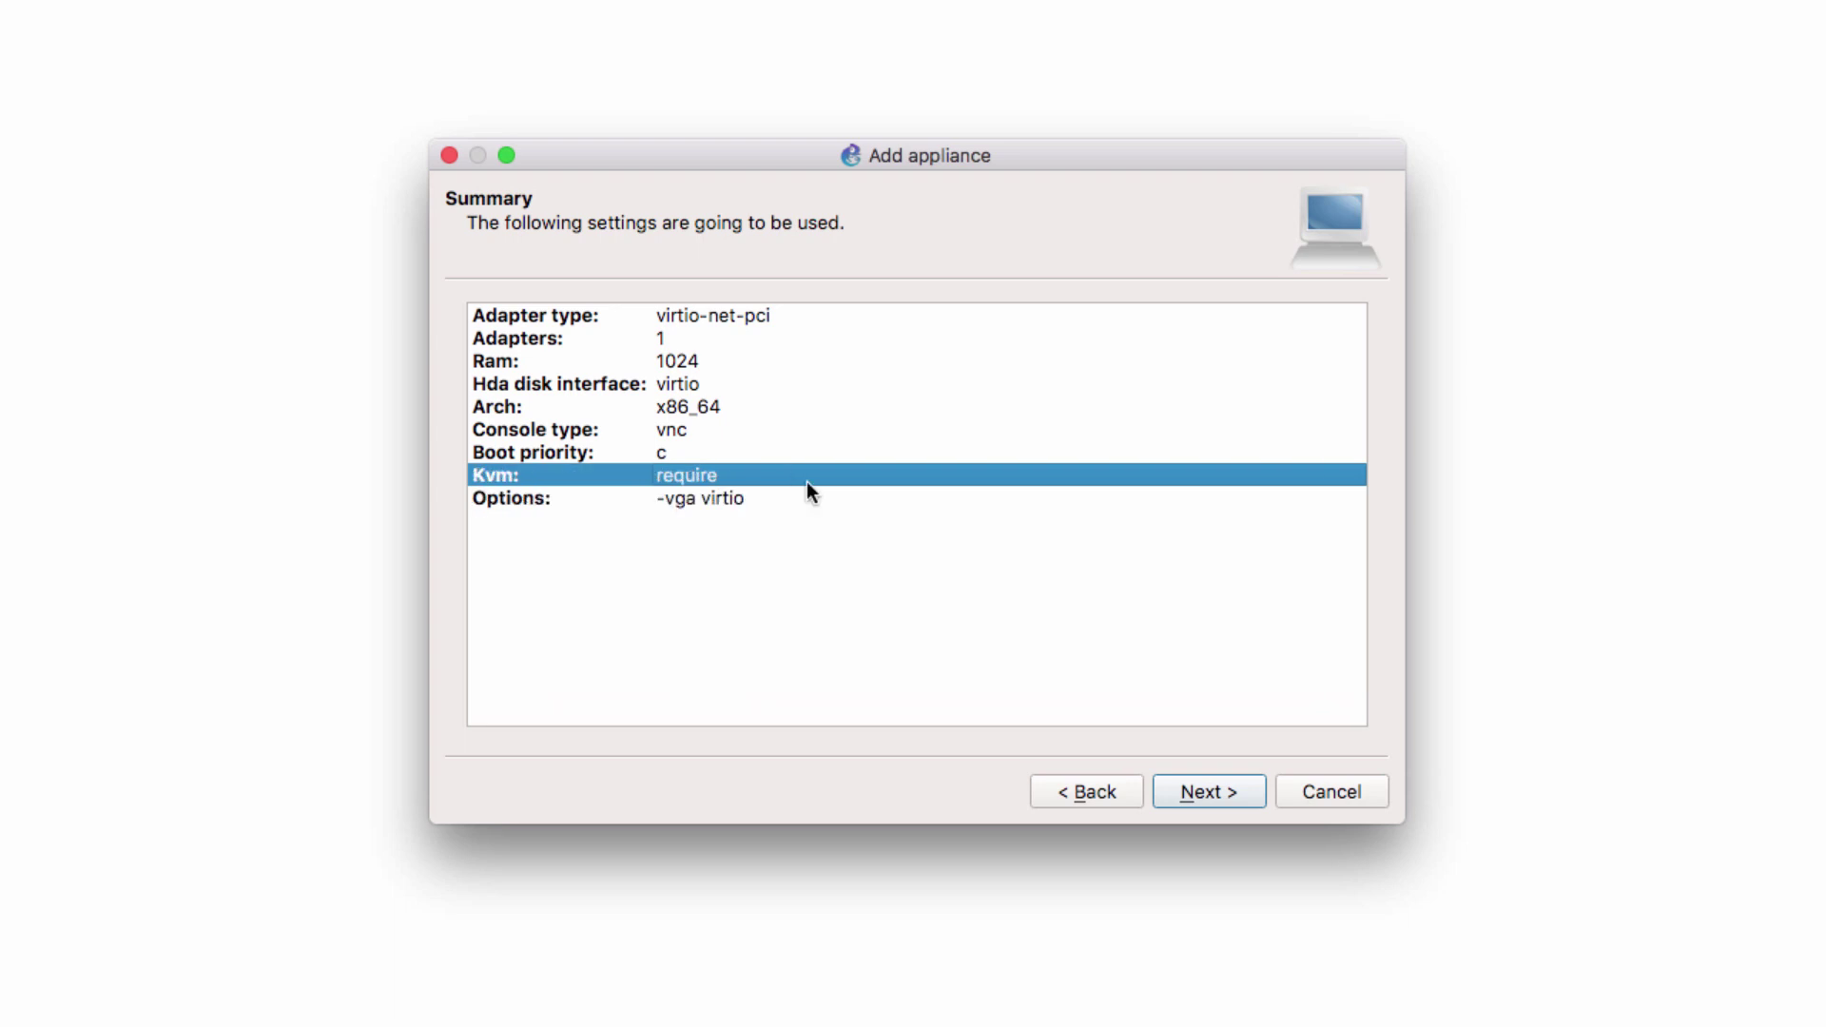
Advance past the summary and copy the appliance's username and password lines
left_click(1233, 788)
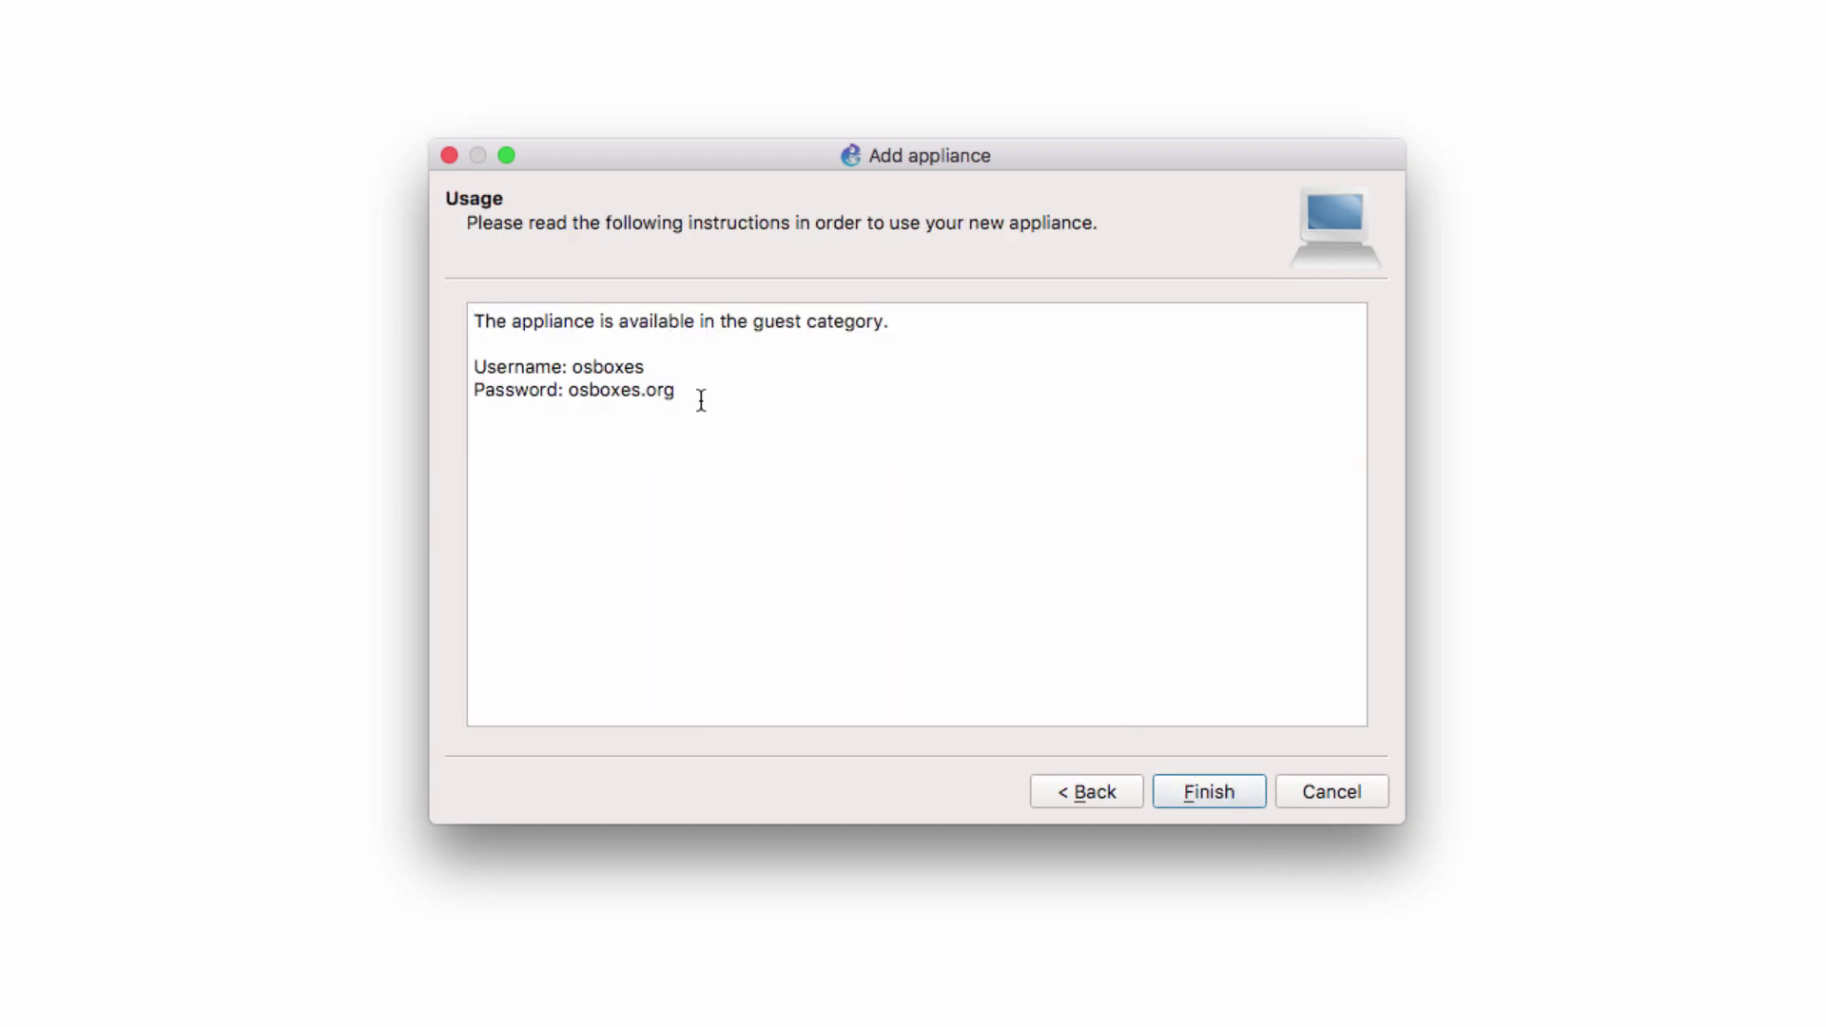
left_click_drag(678, 400, 409, 362)
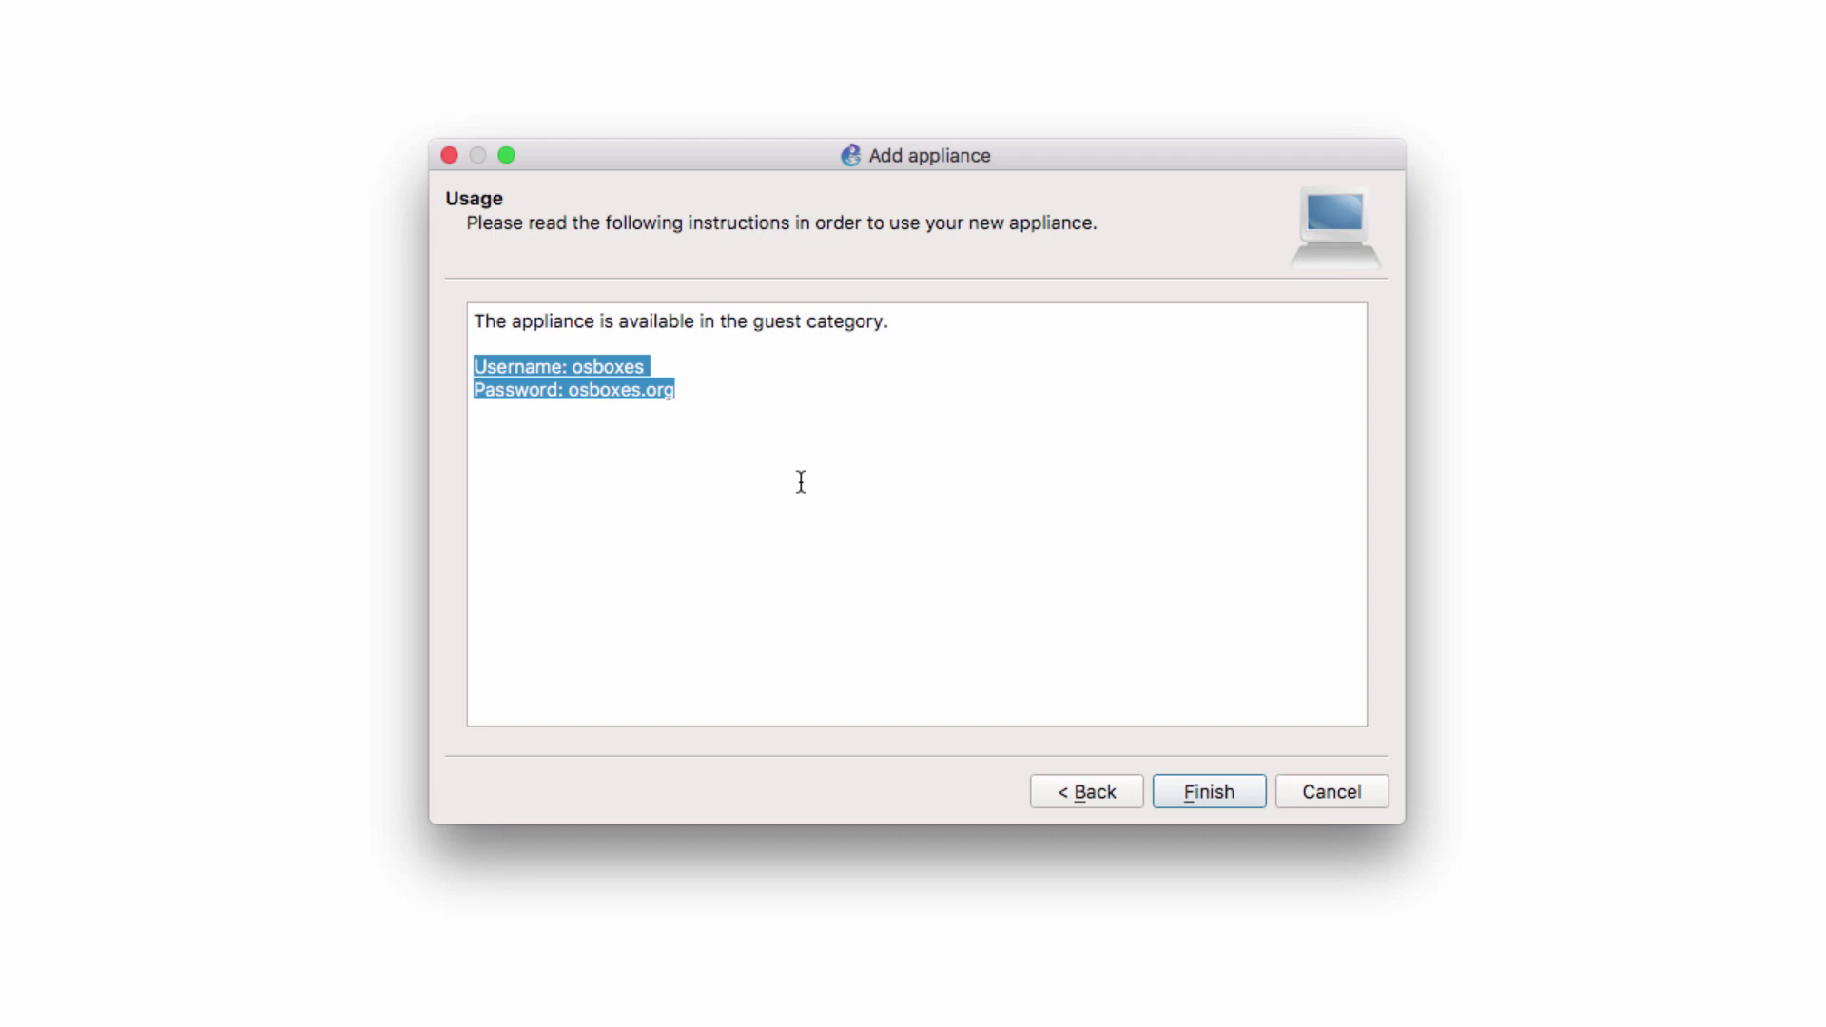
right_click(592, 372)
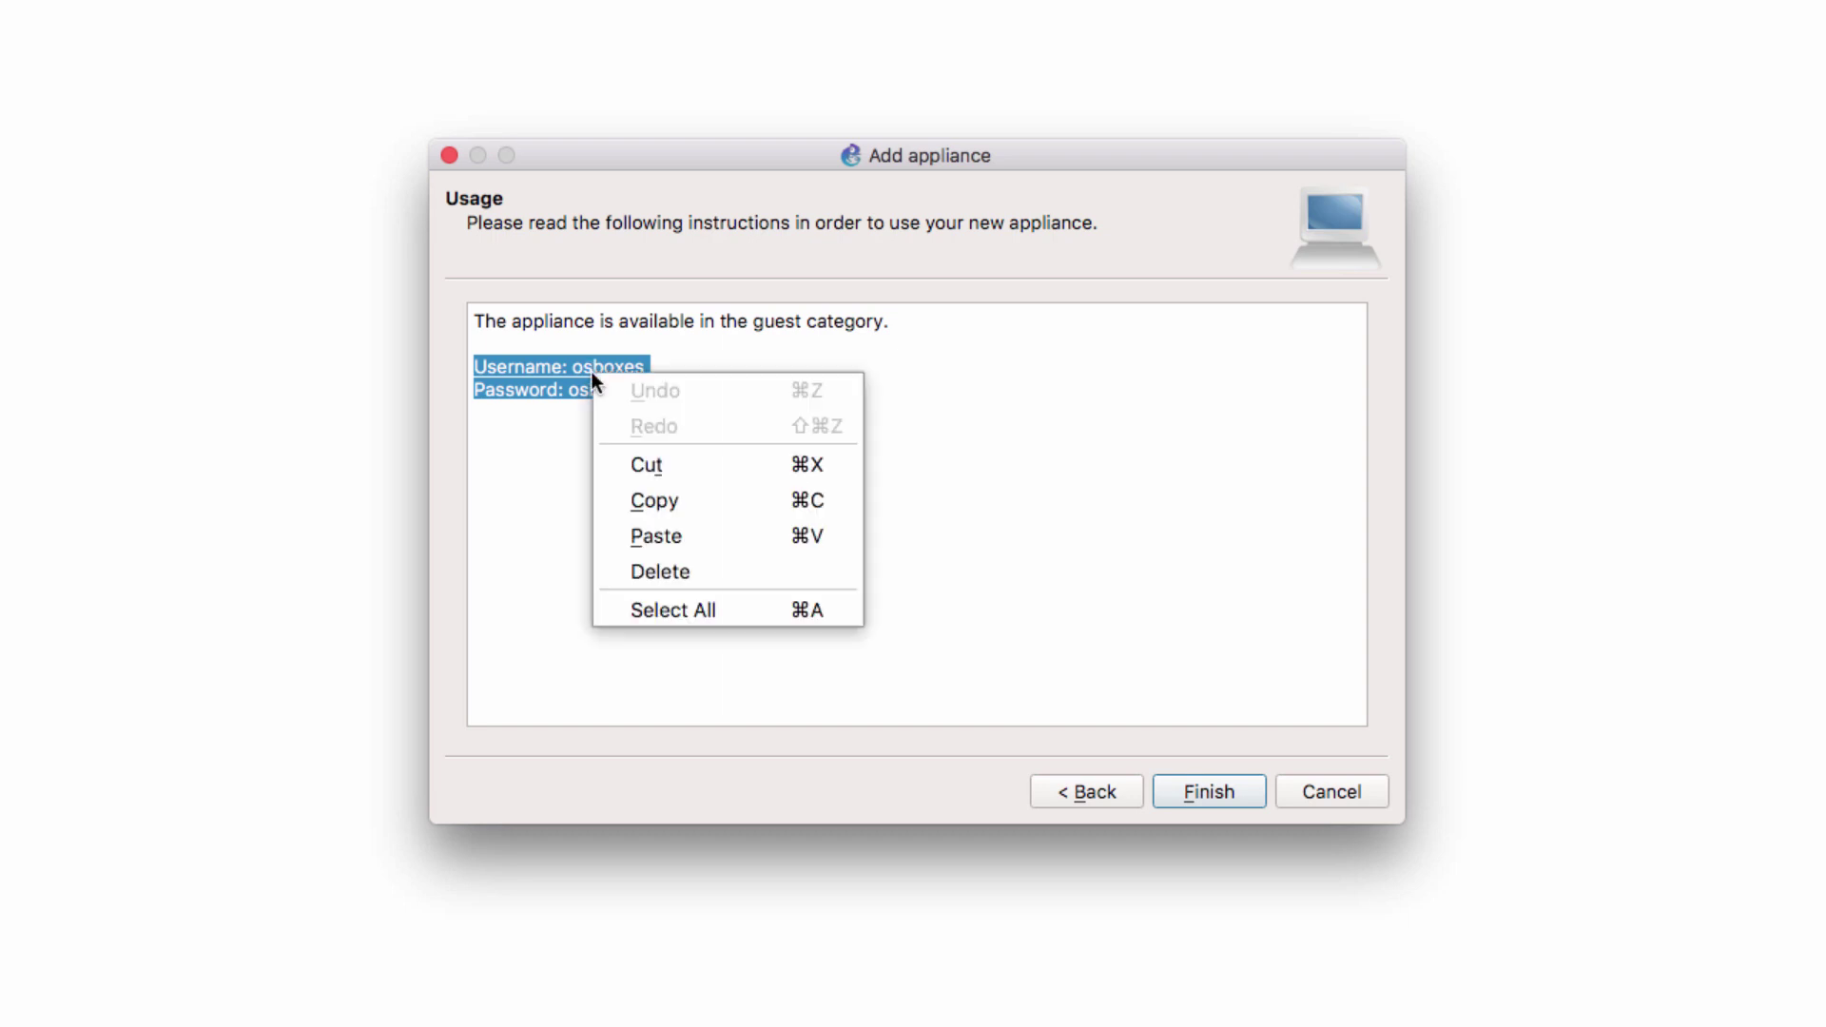
left_click(691, 490)
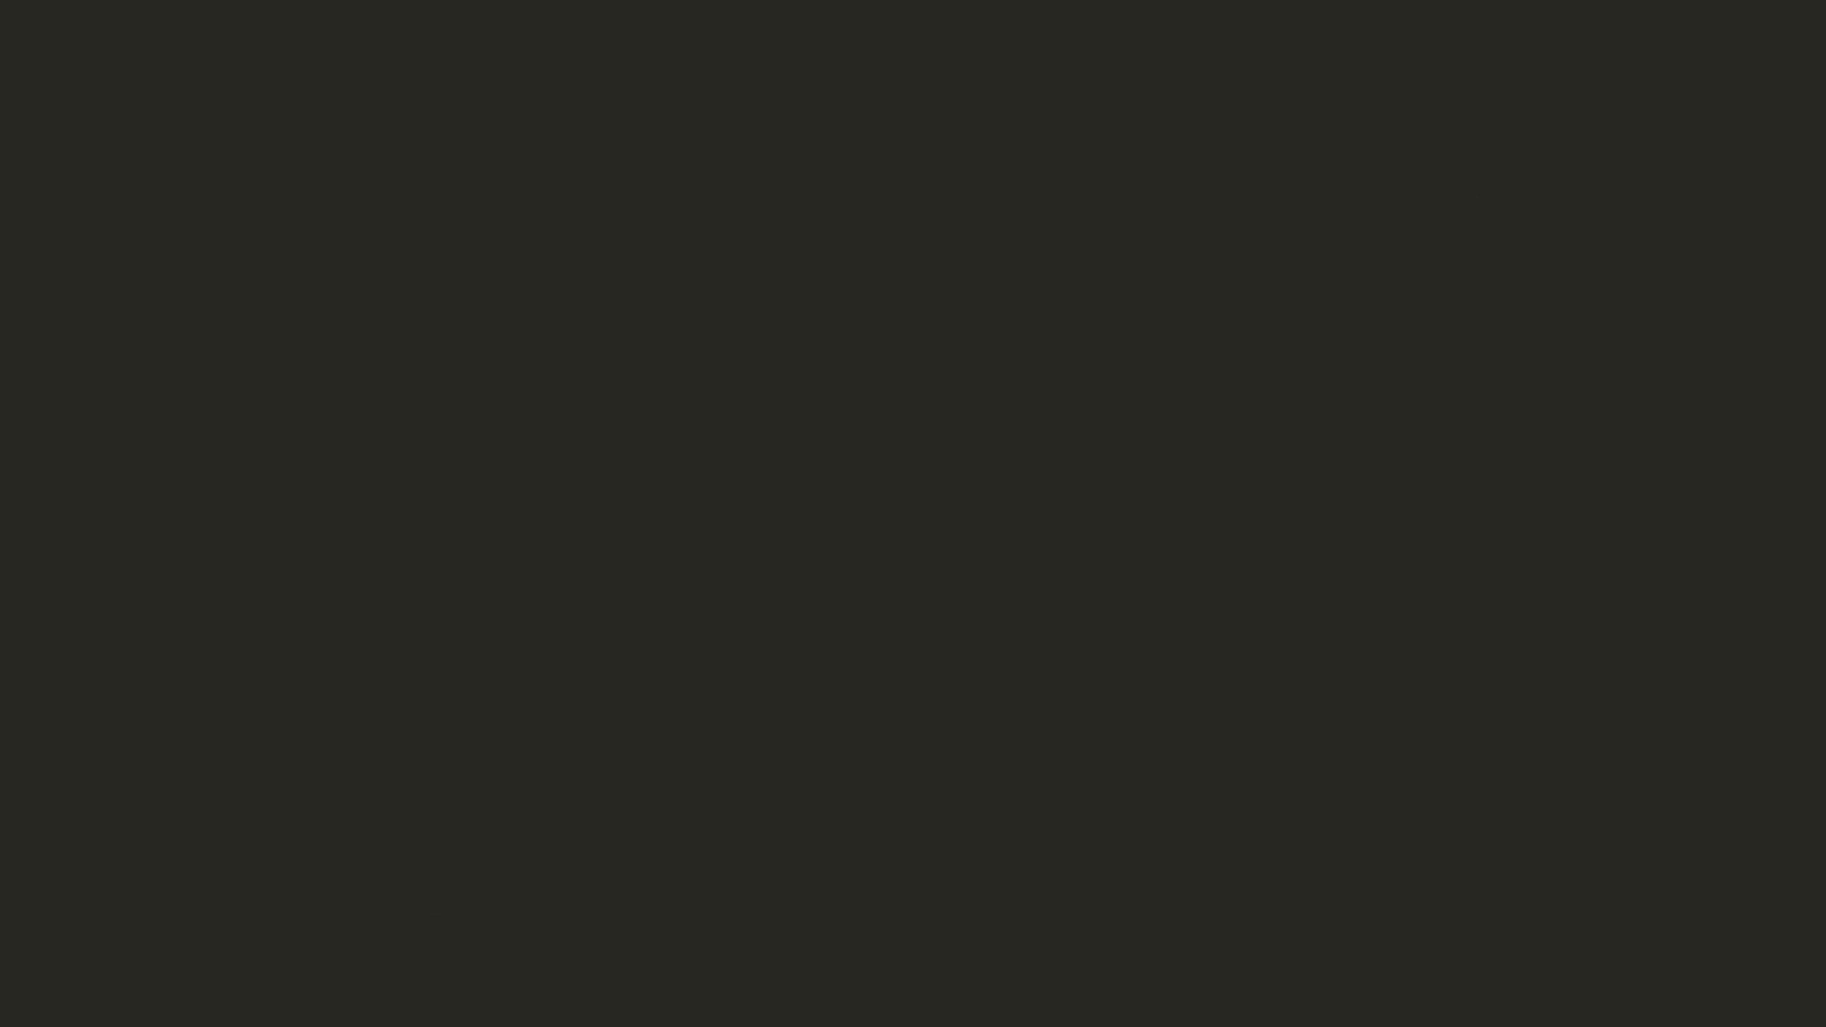
Paste the login credentials into a text note and finish installing Ubuntu 17.04
key("super+v")
left_click_drag(578, 409, 595, 499)
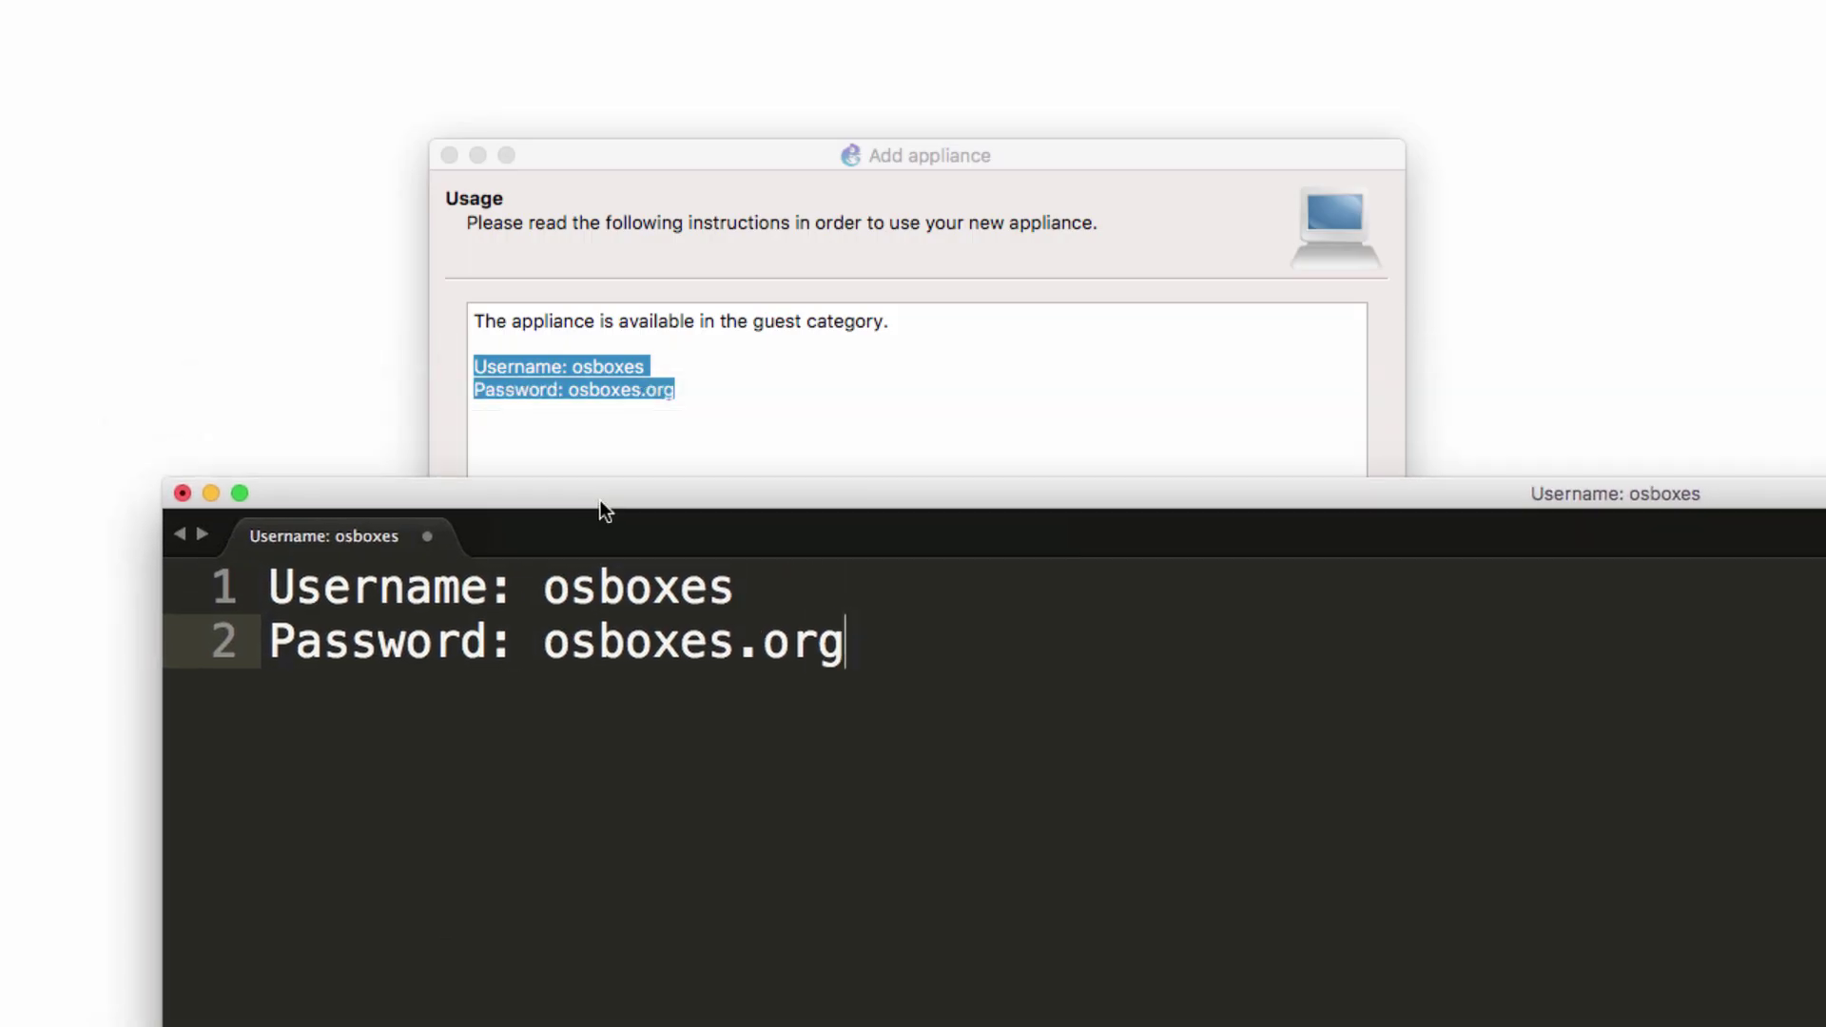
left_click(722, 403)
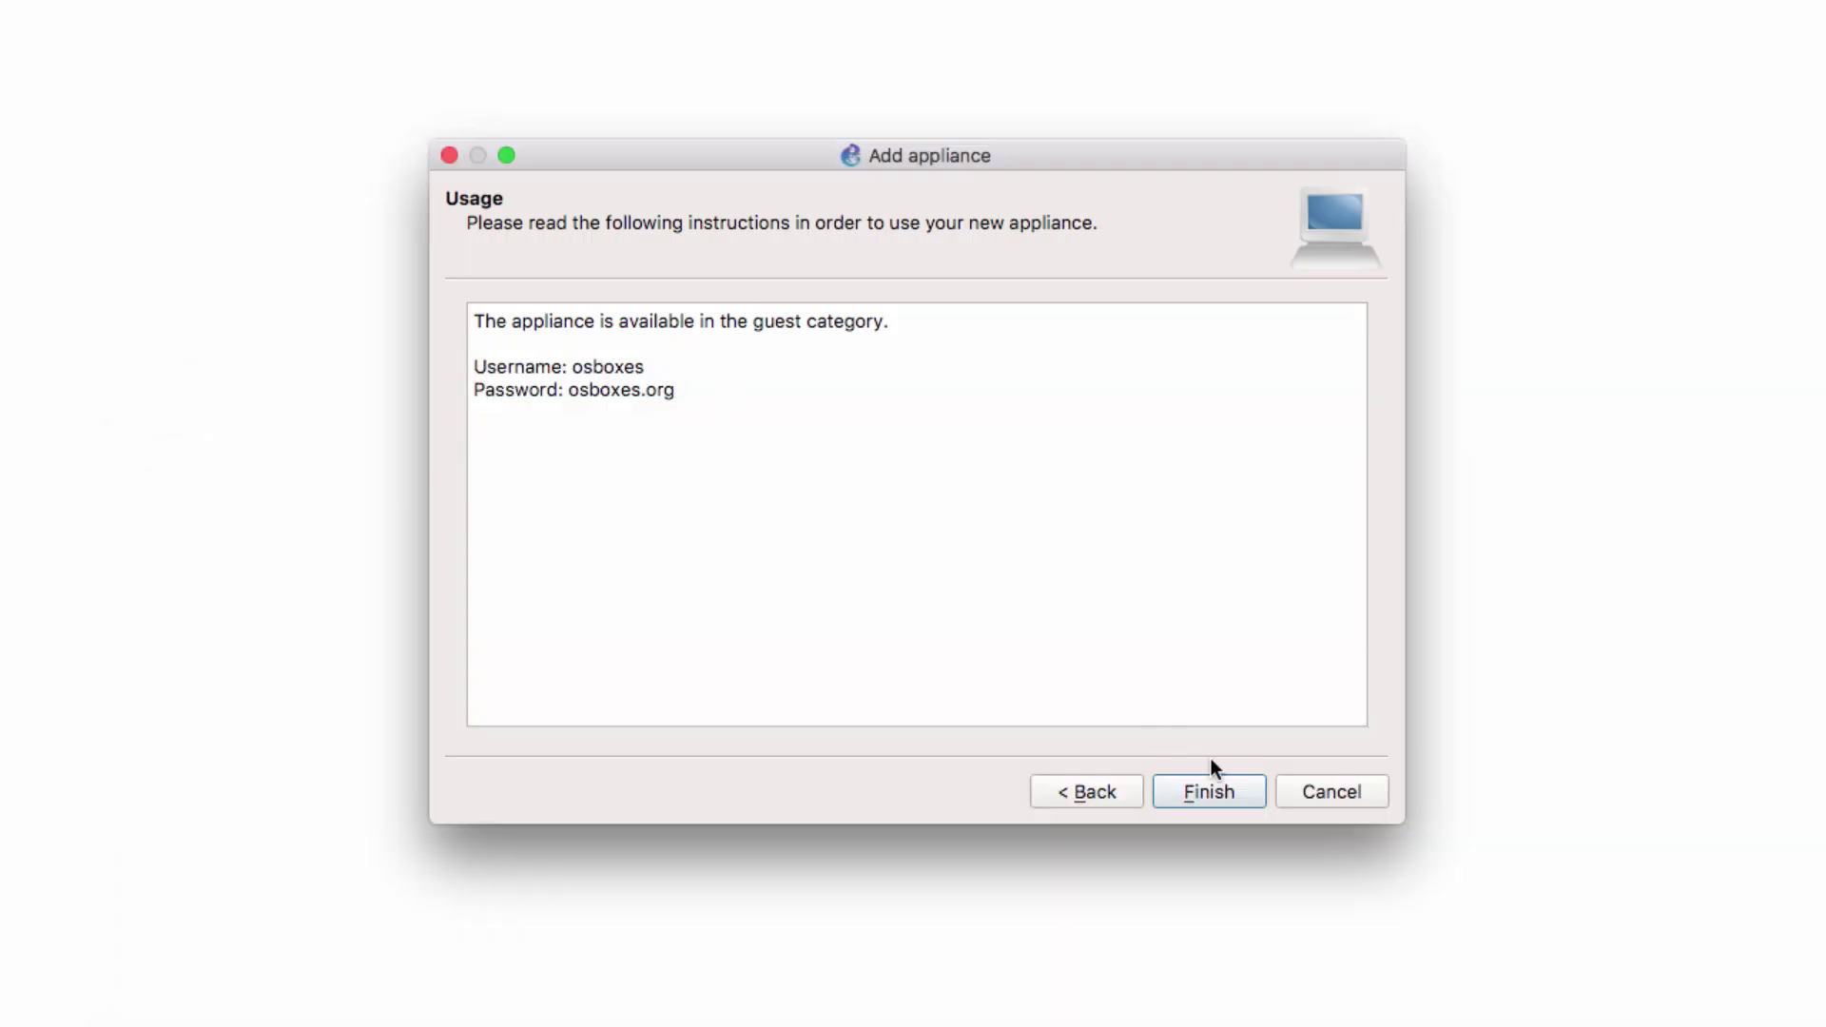
left_click(1219, 805)
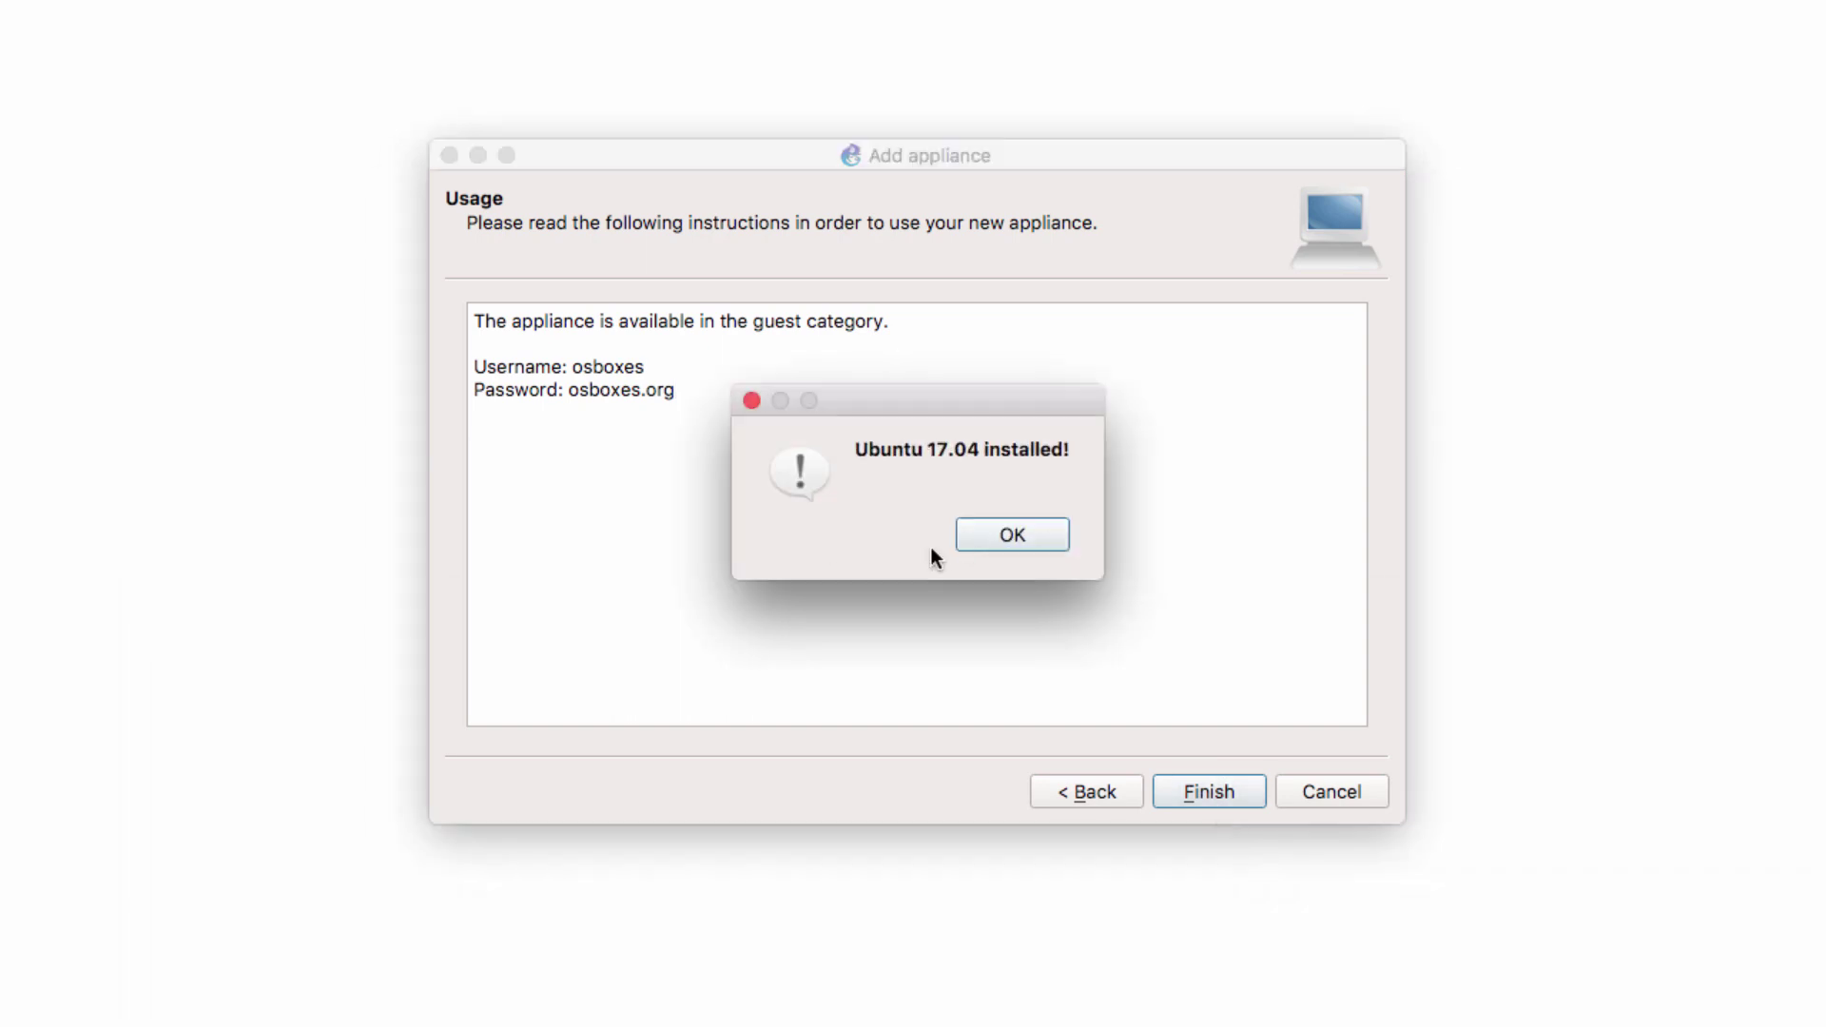
Place an Ubuntu 17.04 VM from End devices on the canvas and zoom in on it
left_click(993, 529)
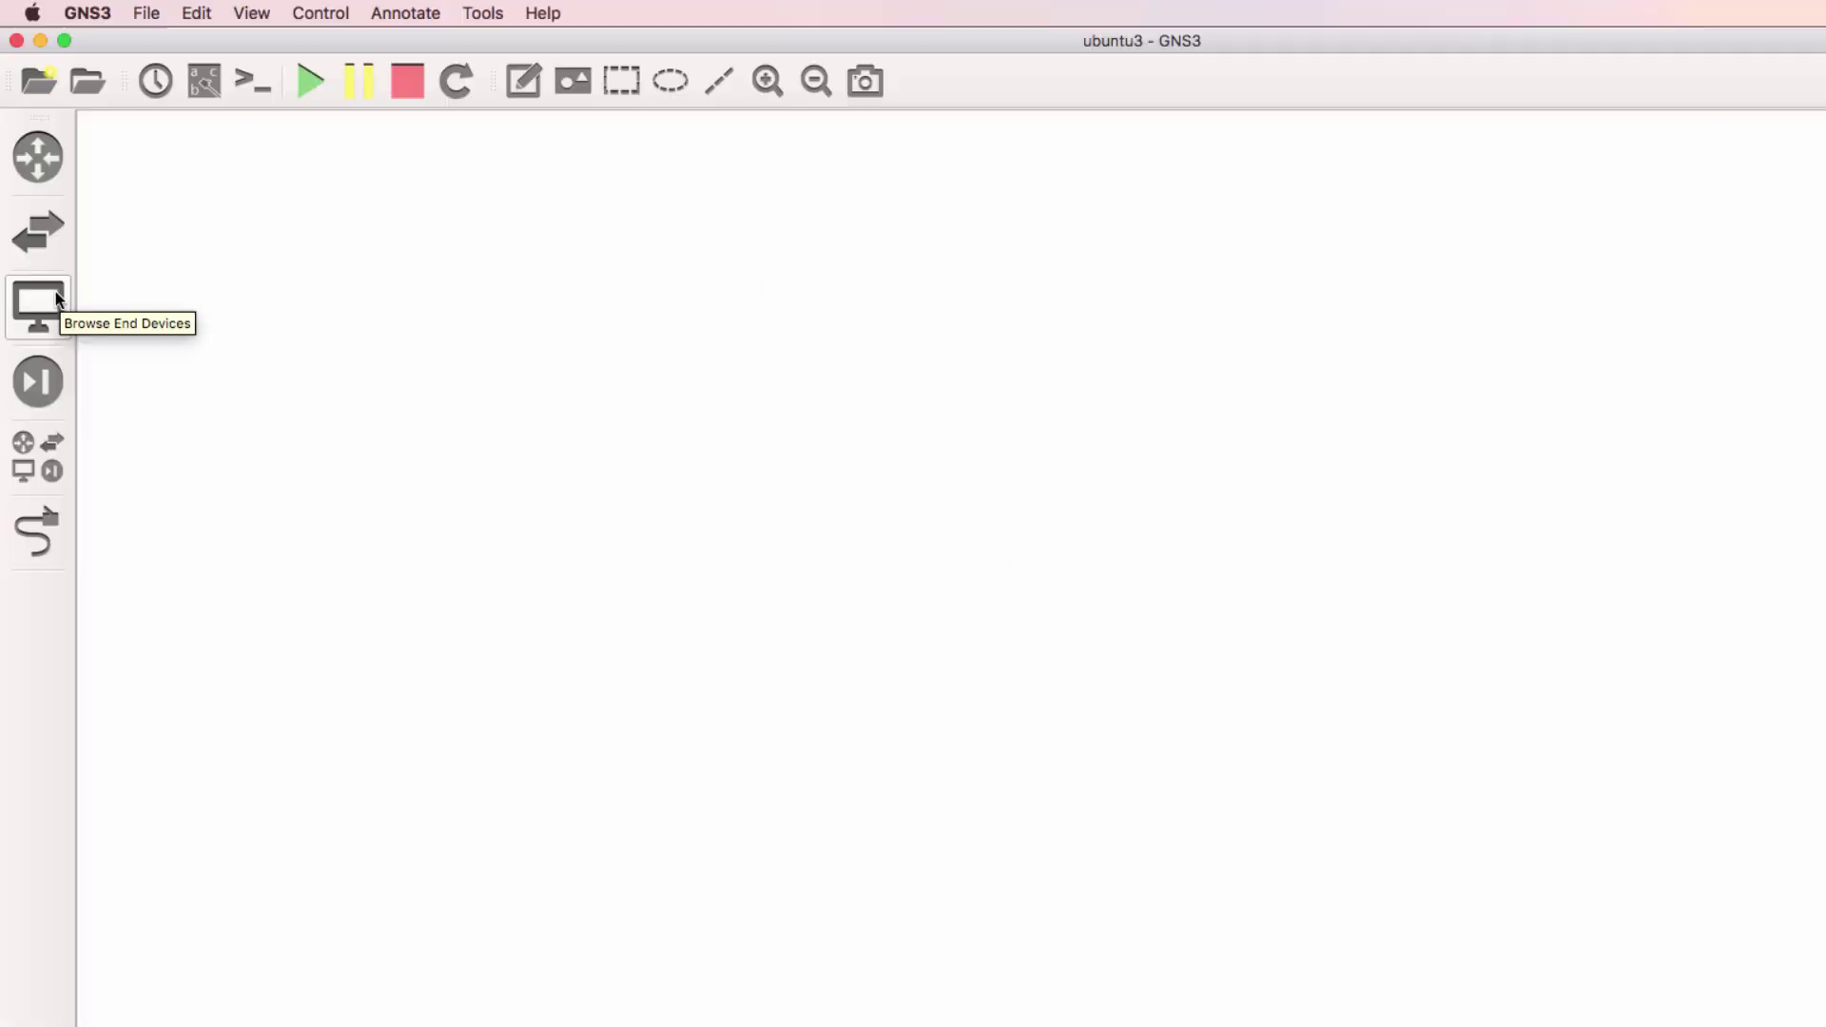
left_click(40, 301)
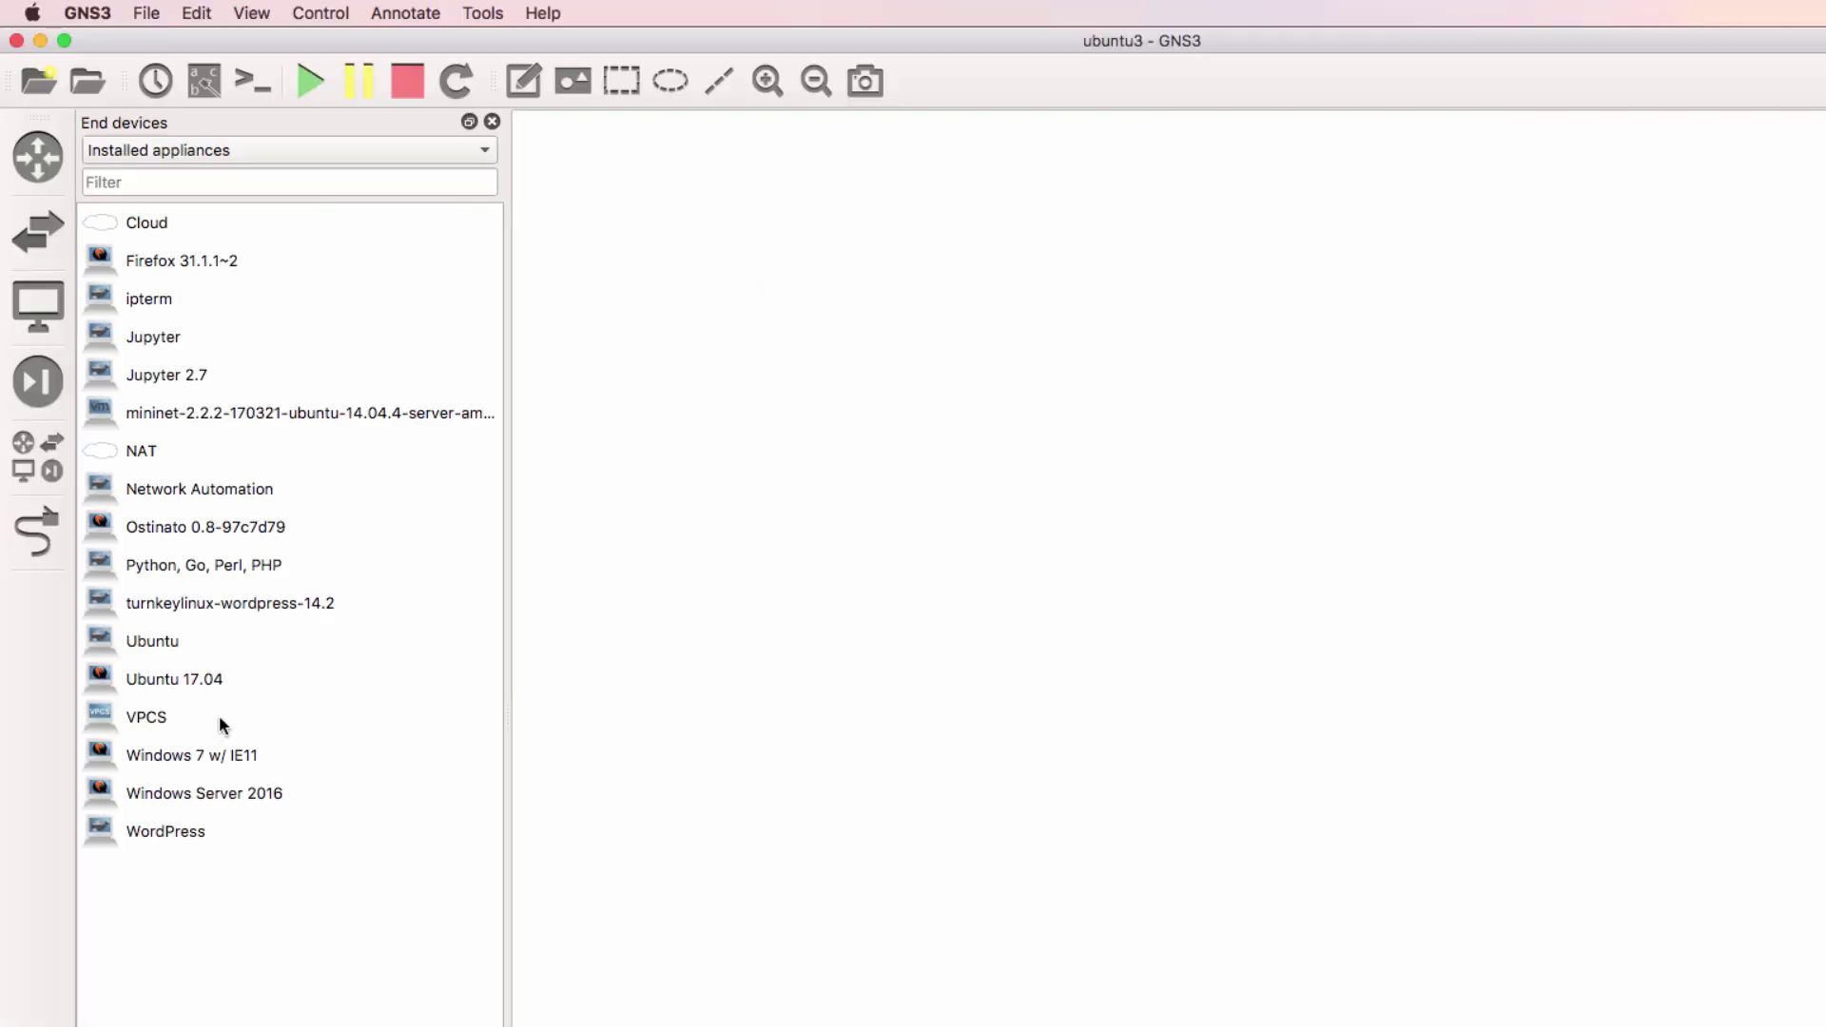
left_click(227, 685)
left_click_drag(226, 683, 1006, 520)
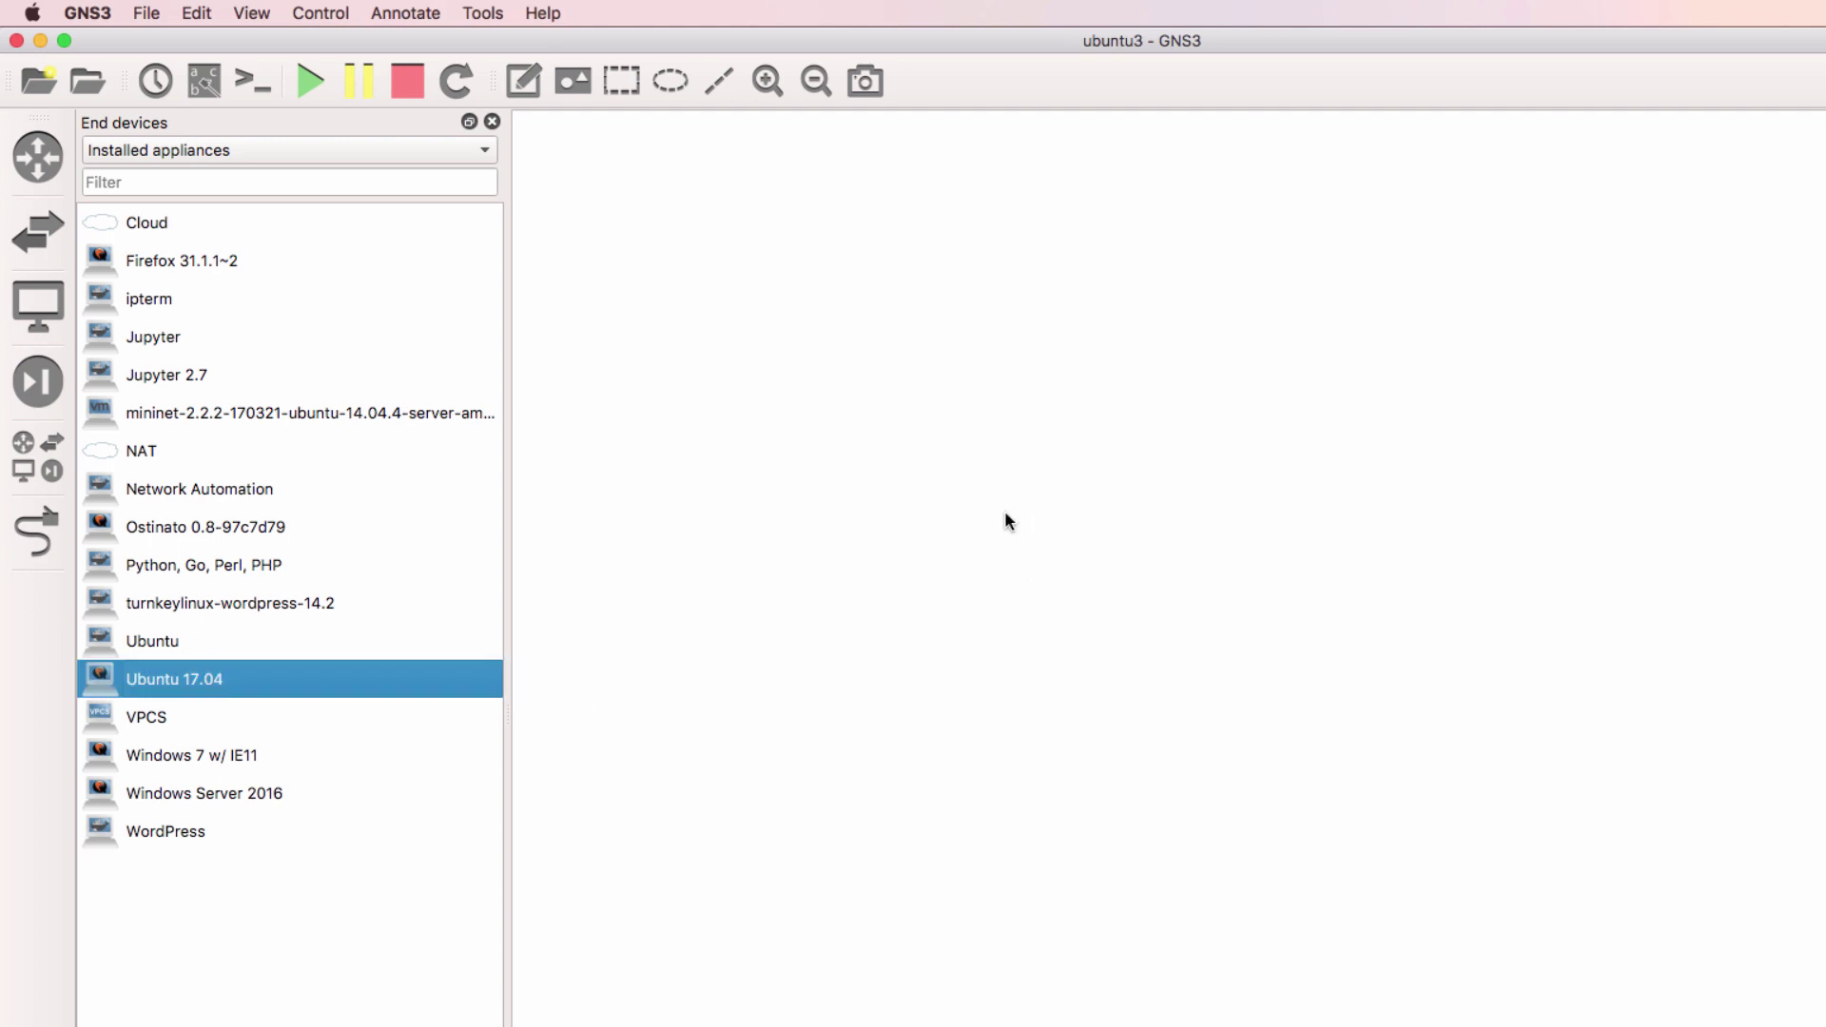
double_click(768, 82)
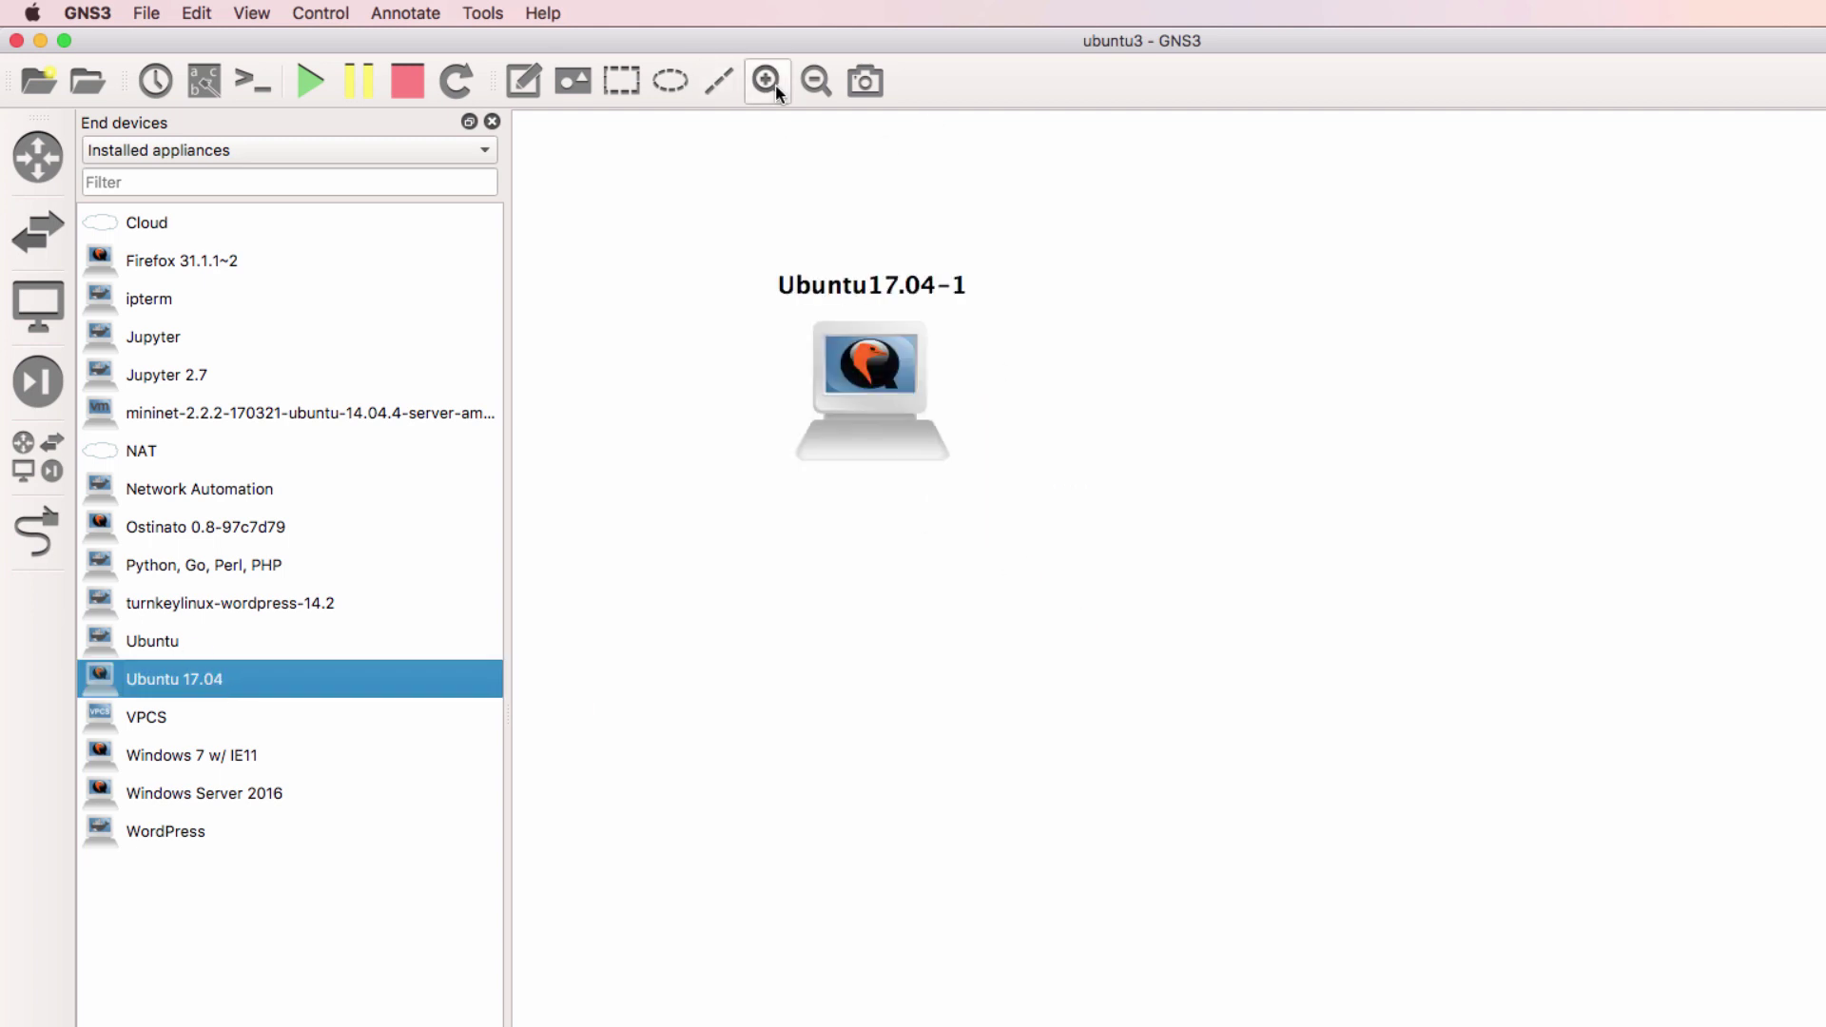
left_click(769, 81)
scroll(757, 205, "up", 3)
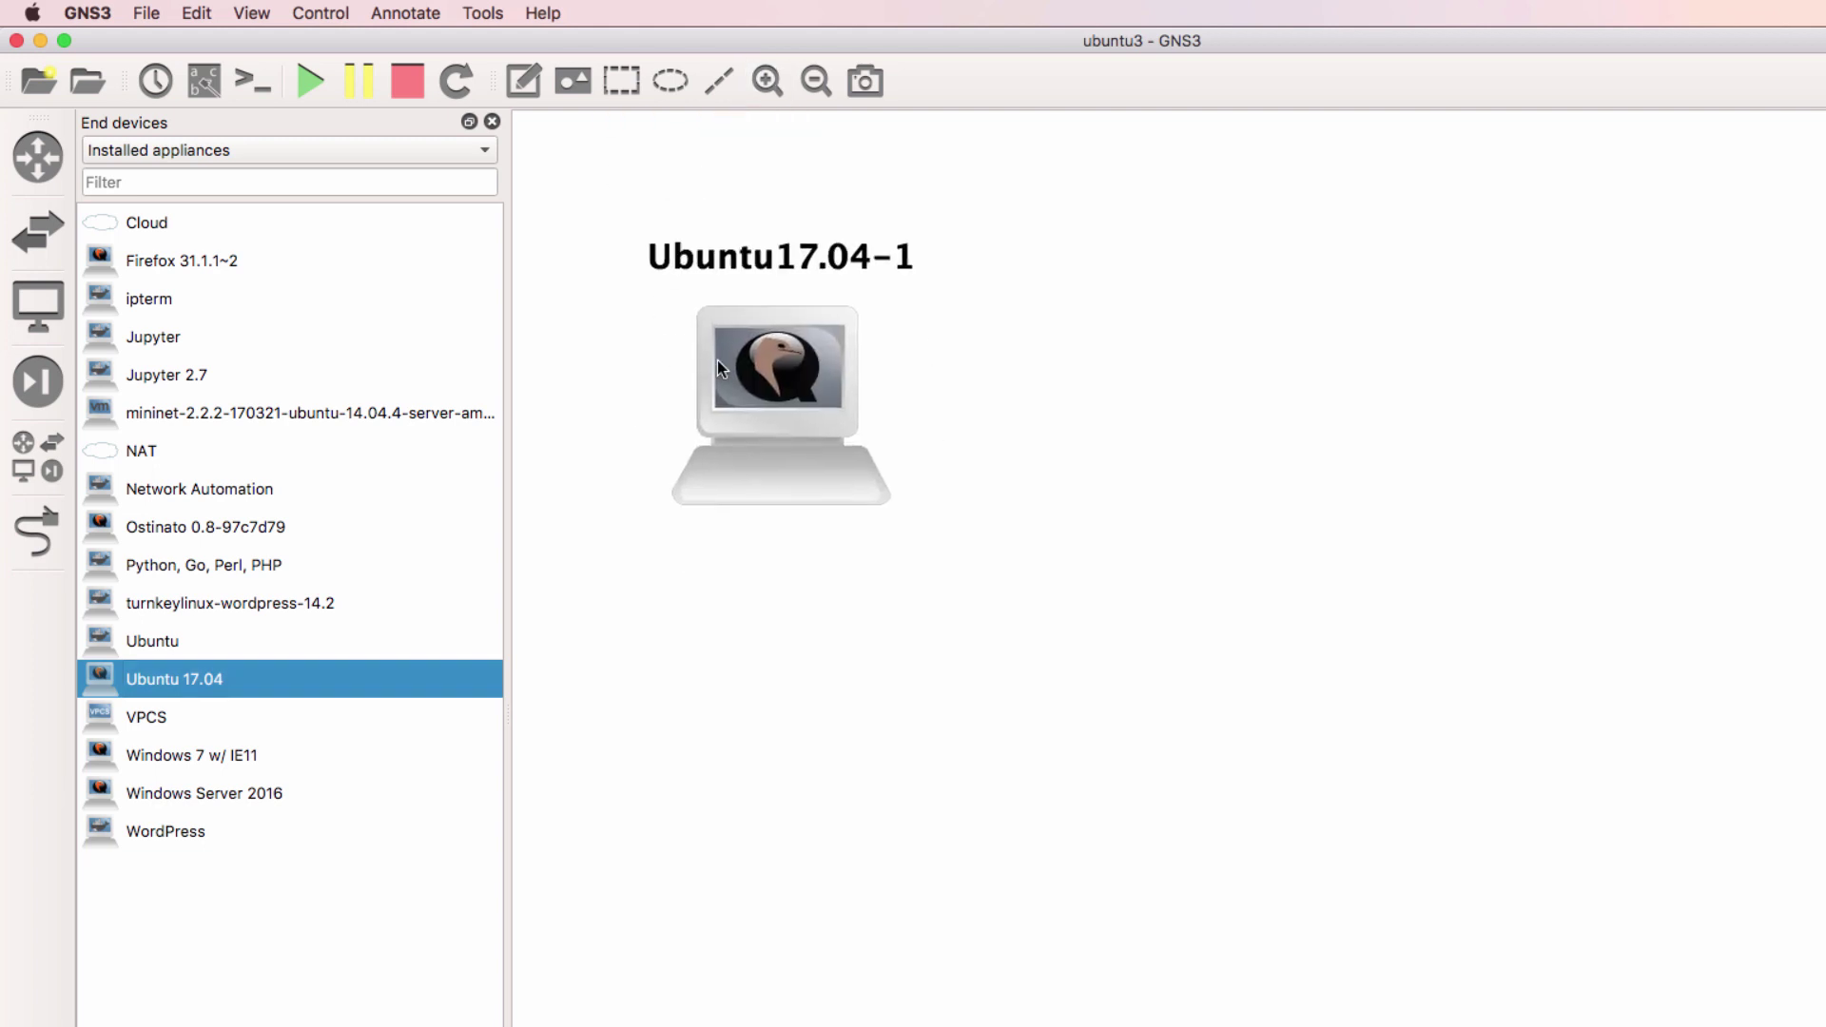
Add an Ethernet switch to the canvas, running on the GNS3 VM server
mouse_move(43, 239)
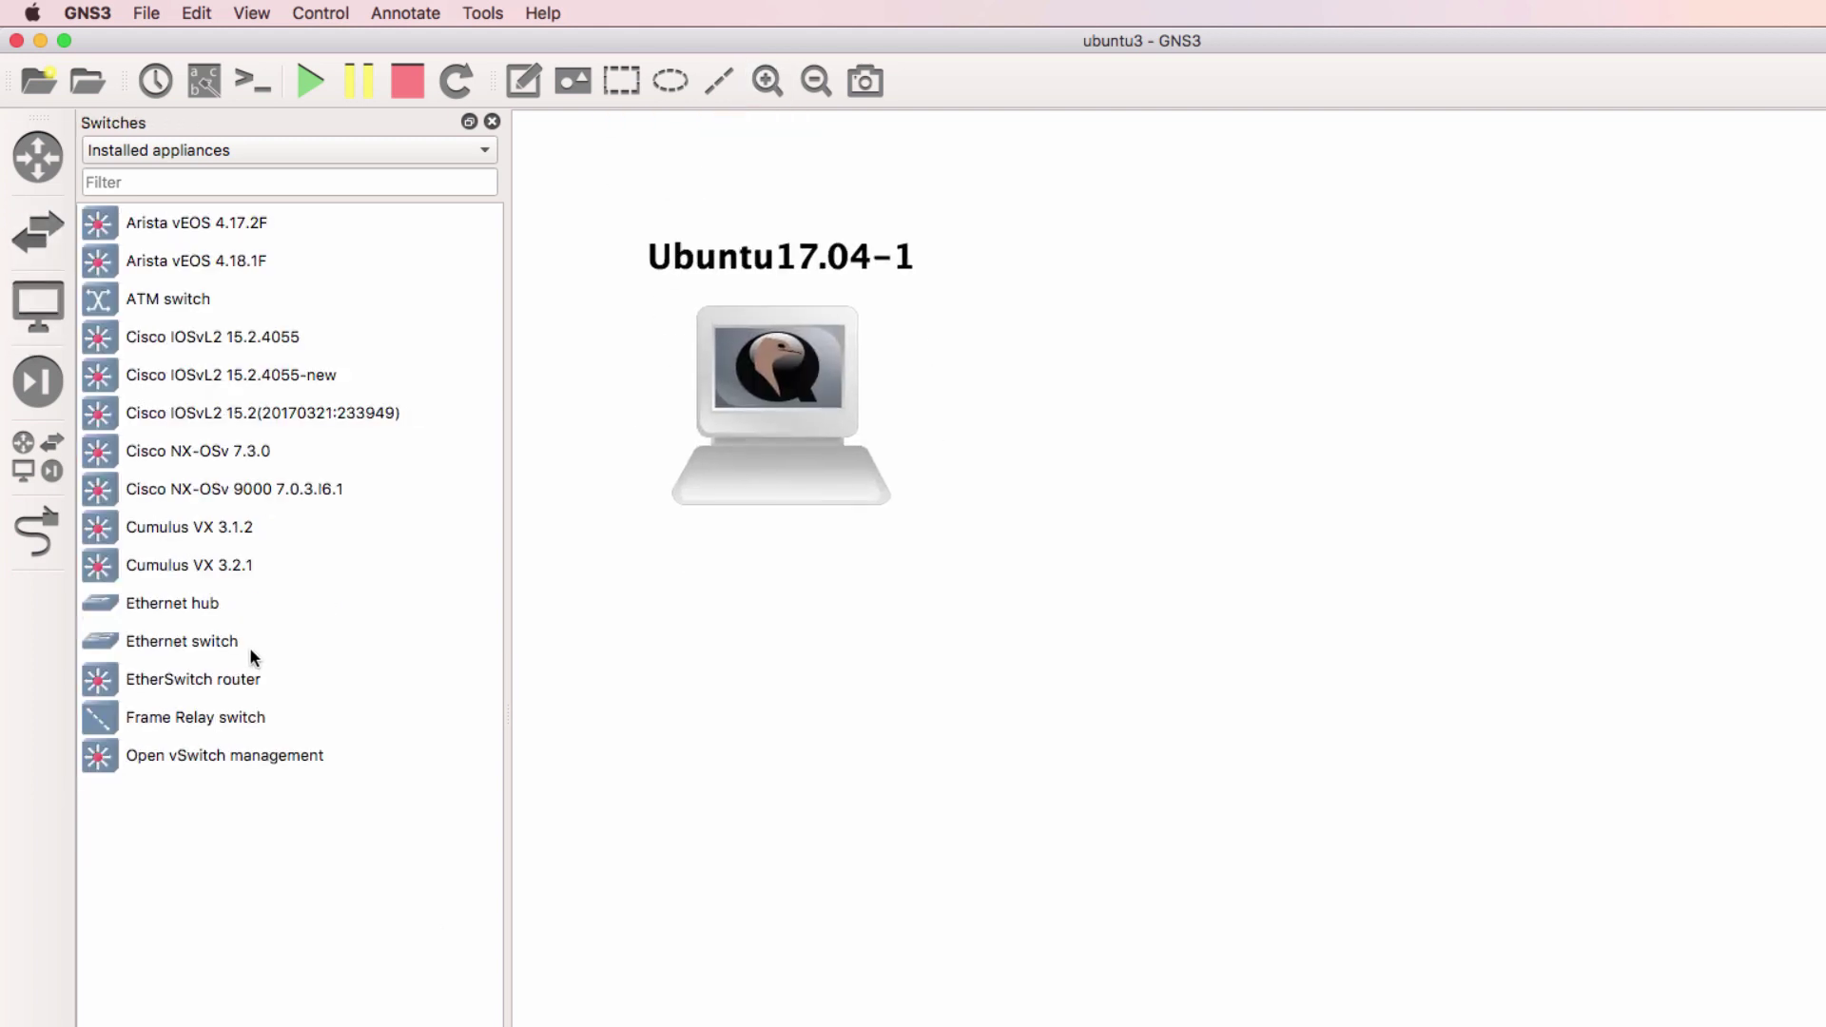
left_click_drag(251, 651, 1240, 379)
left_click(1170, 673)
left_click(1162, 704)
left_click(1184, 711)
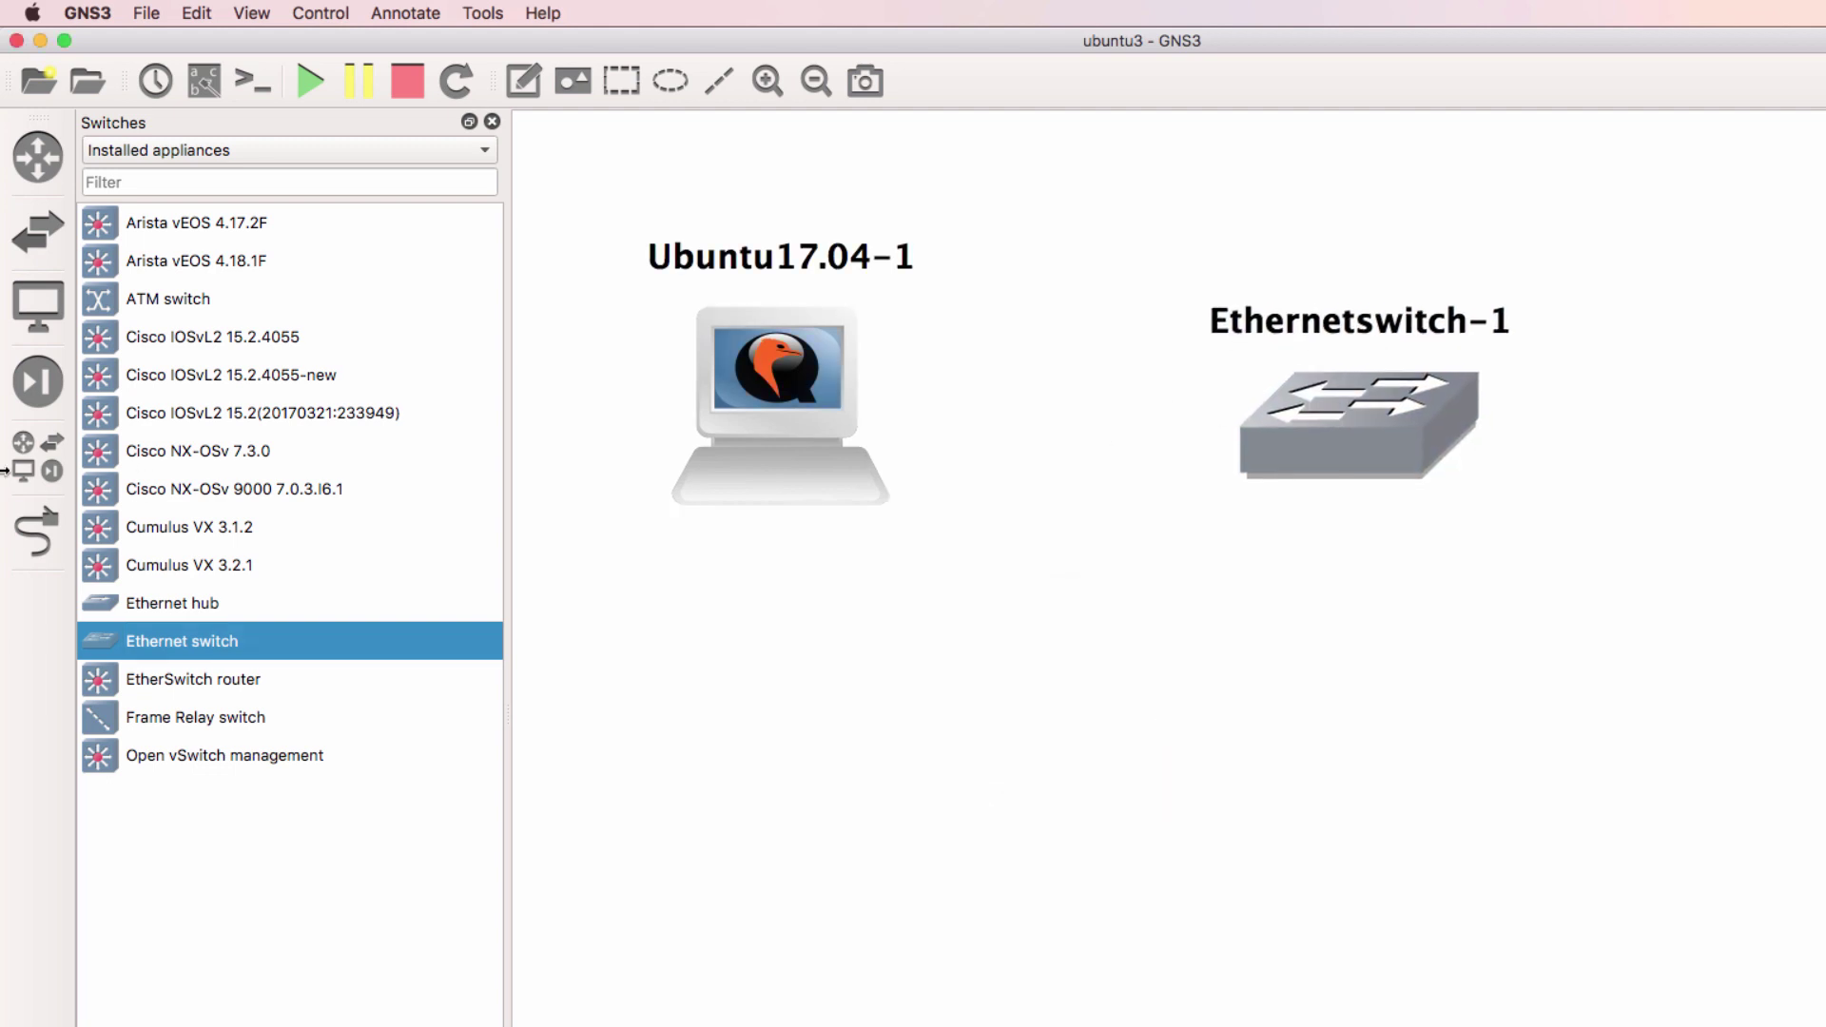
Add a NAT cloud running on the GNS3 VM and shift NAT-1 left
left_click(27, 470)
scroll(285, 609, "down", 5)
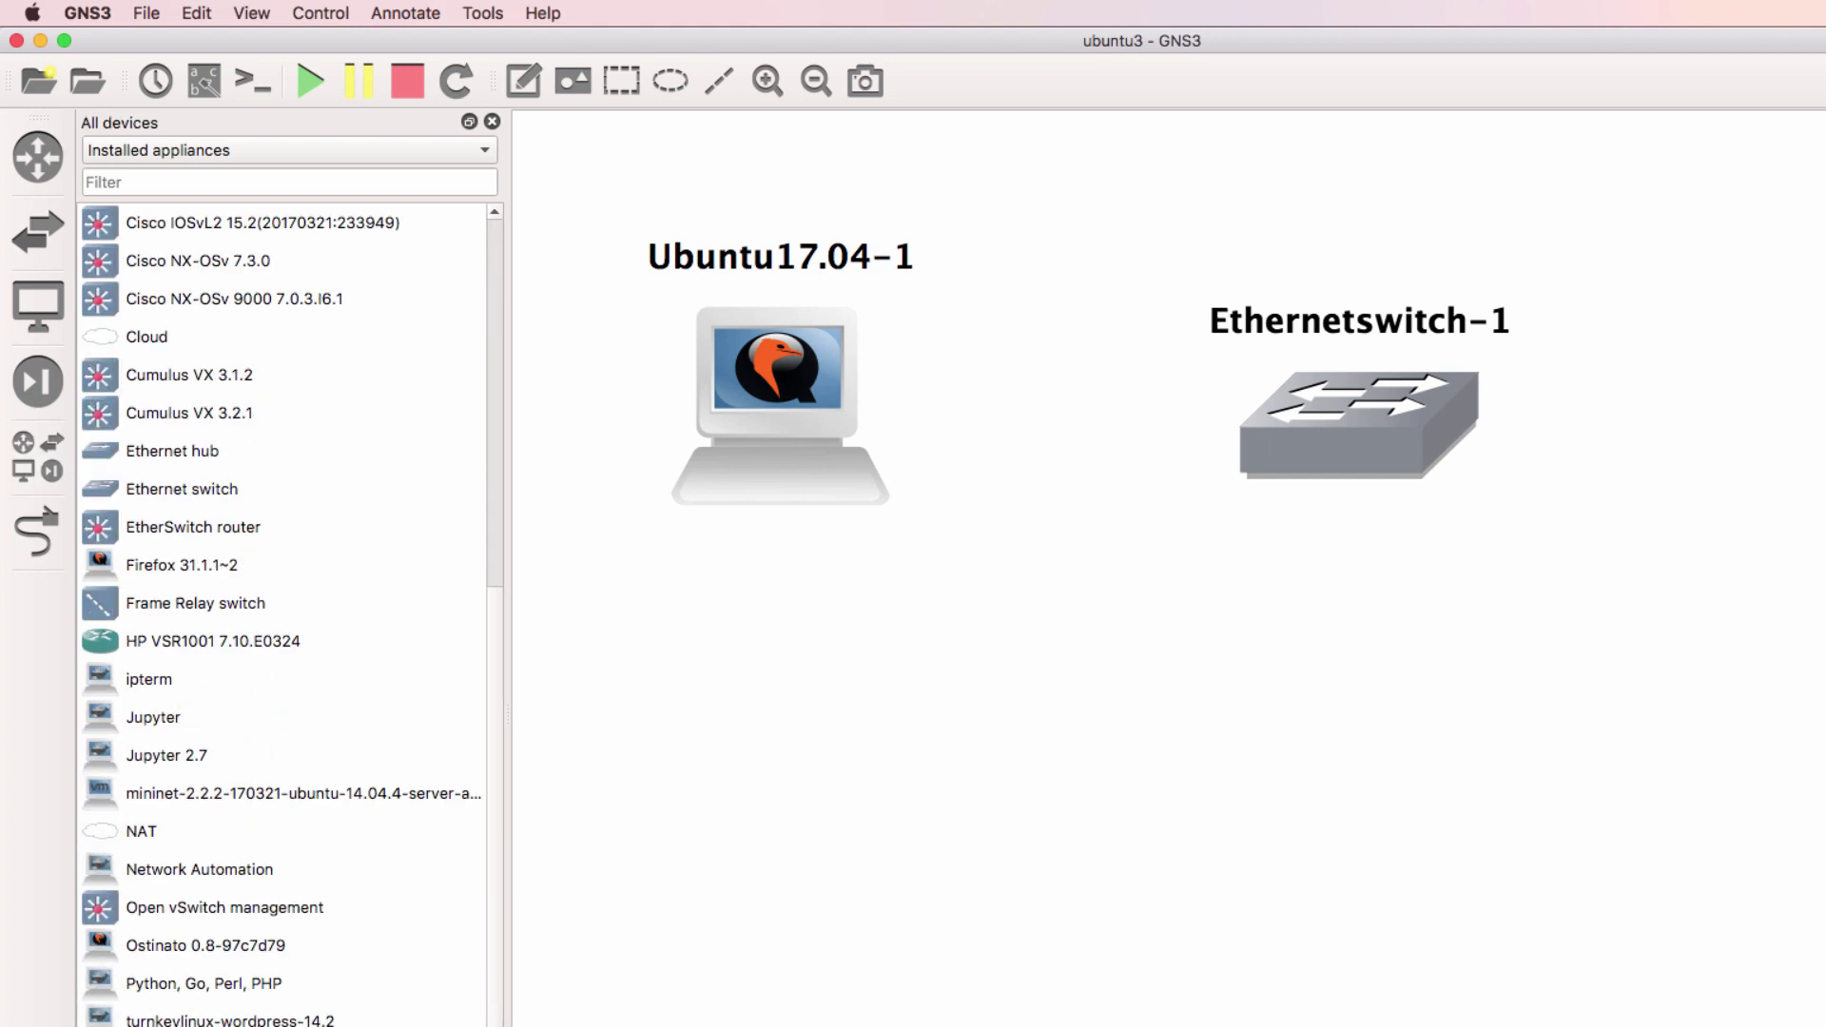
left_click_drag(182, 823, 1293, 736)
left_click(1178, 676)
left_click(1174, 704)
left_click(1175, 717)
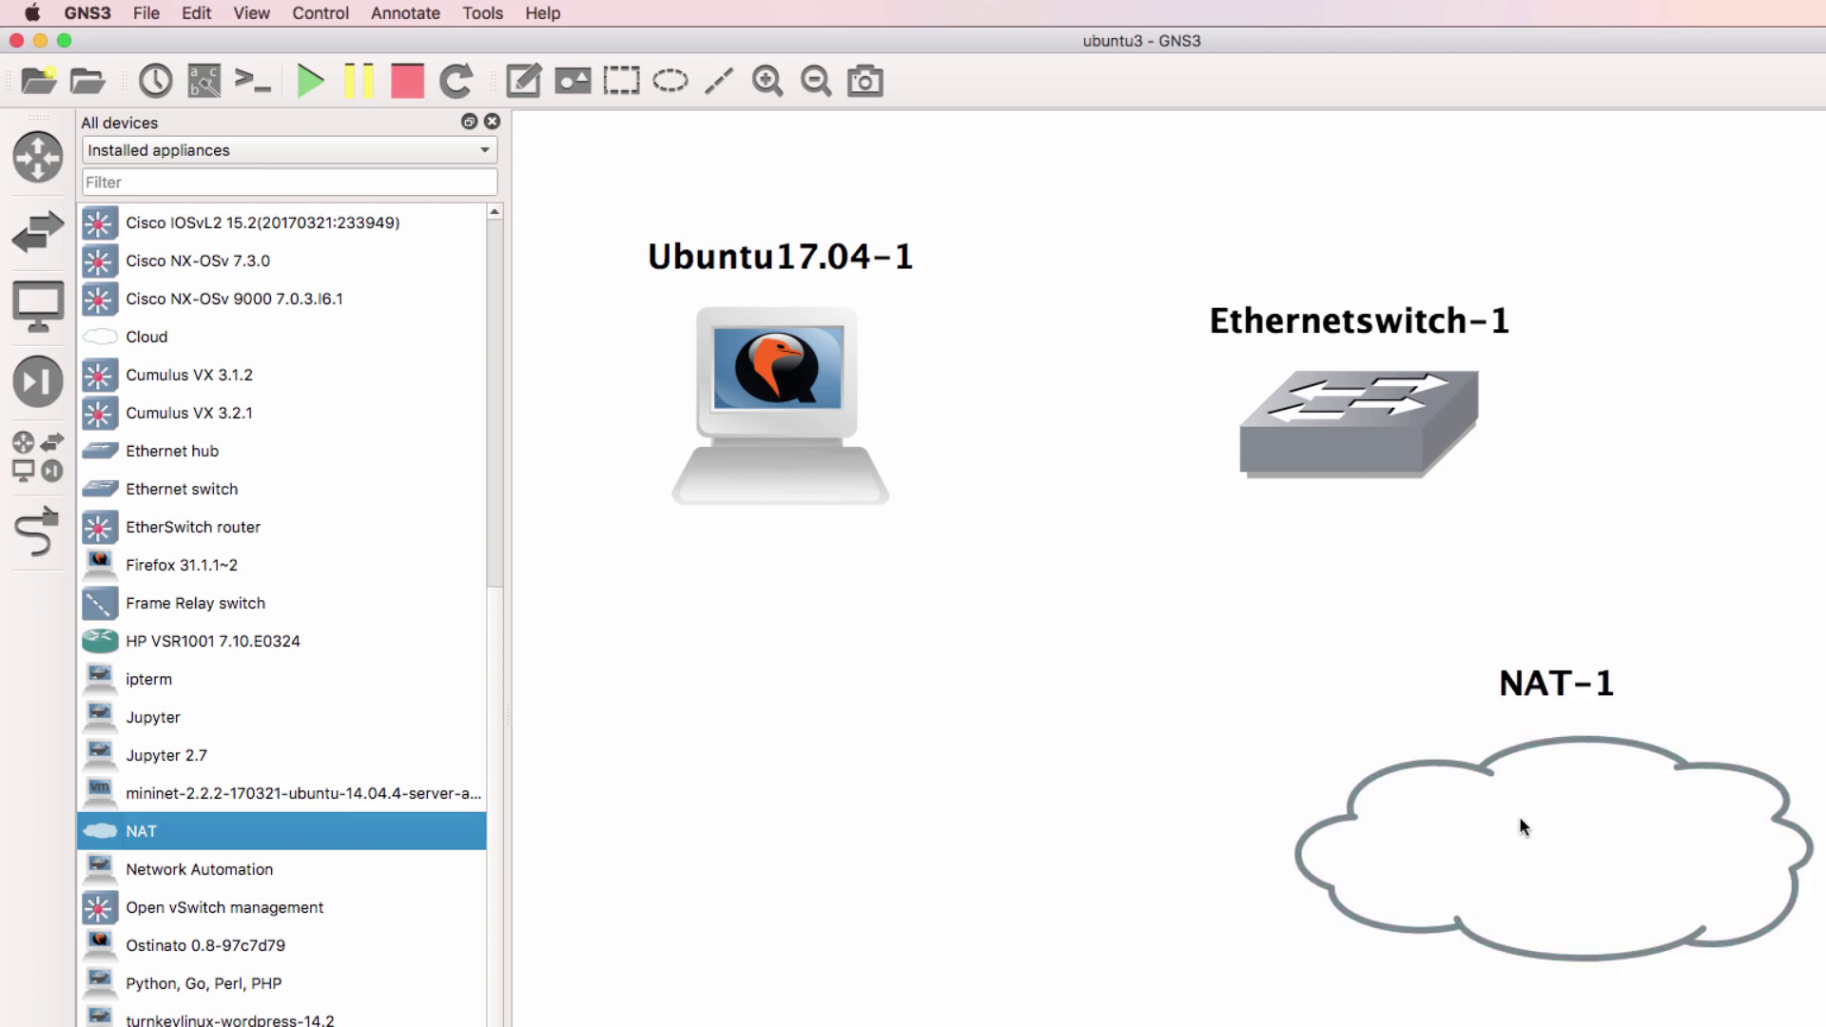
left_click_drag(1510, 820, 1340, 810)
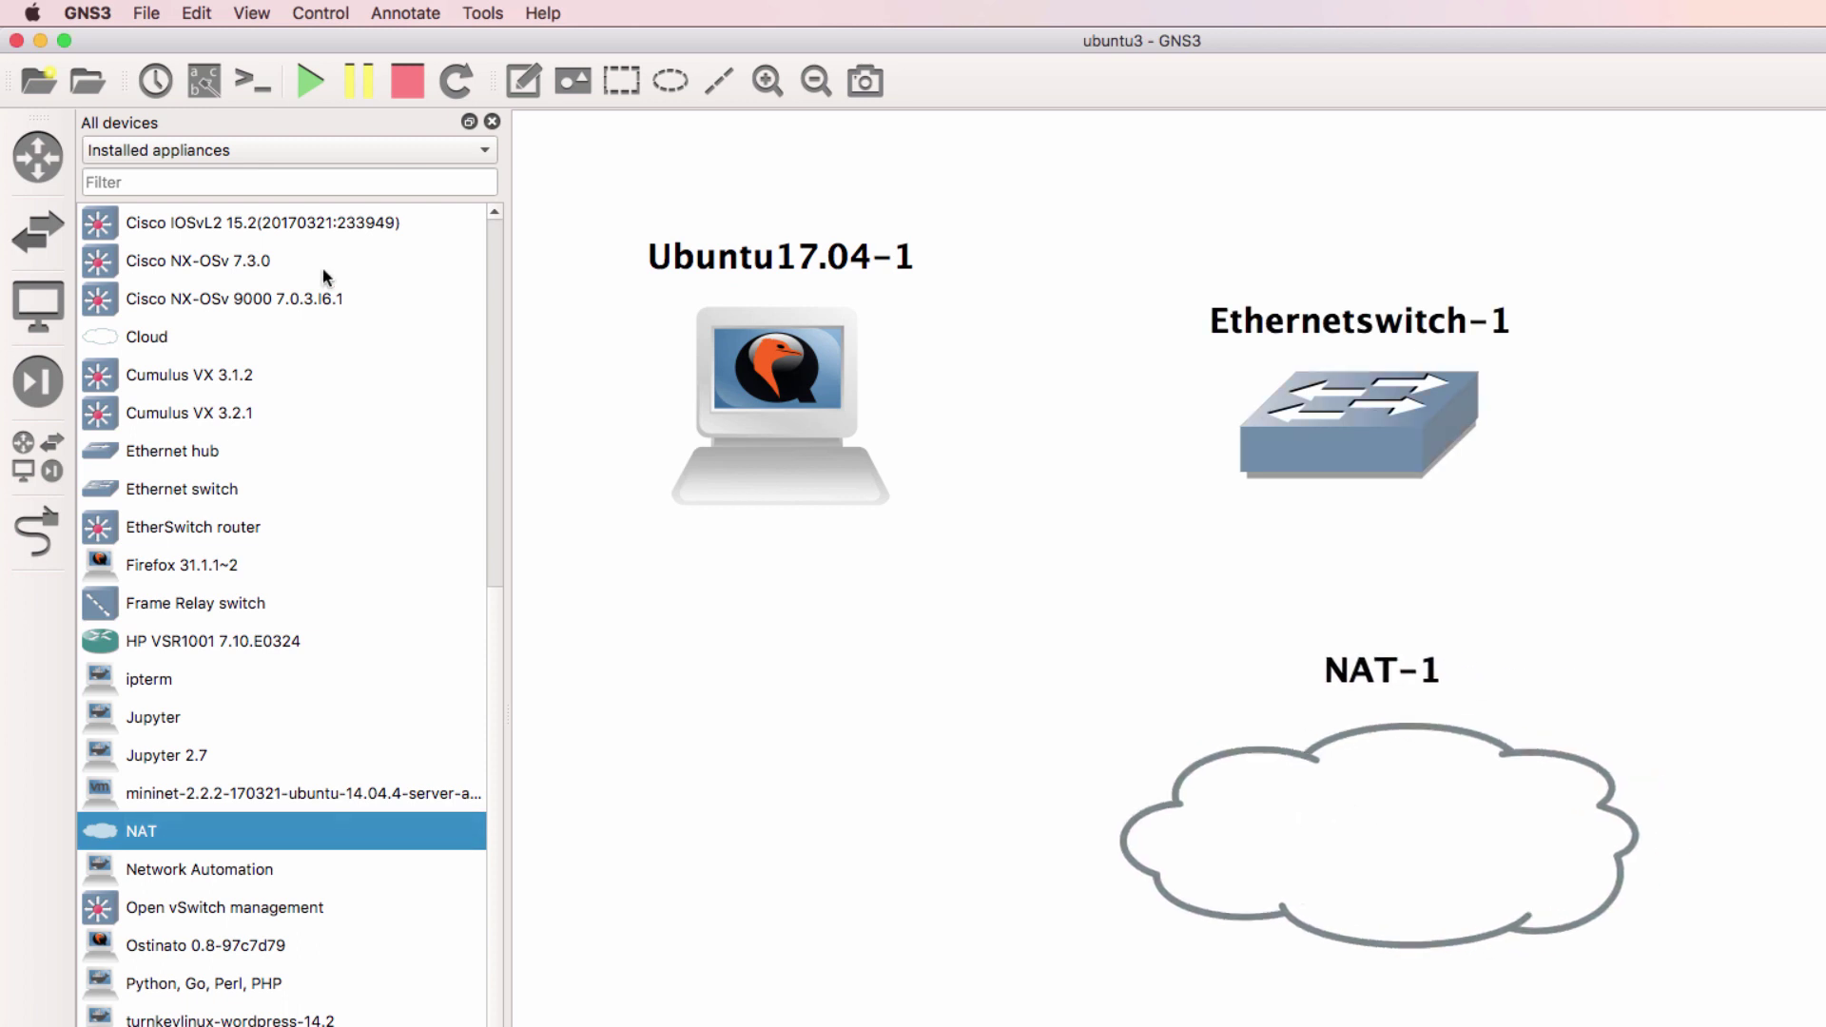
Link Ubuntu17.04-1 eth0 to switch Ethernet0 and switch Ethernet1 to NAT-1 nat0
left_click(491, 122)
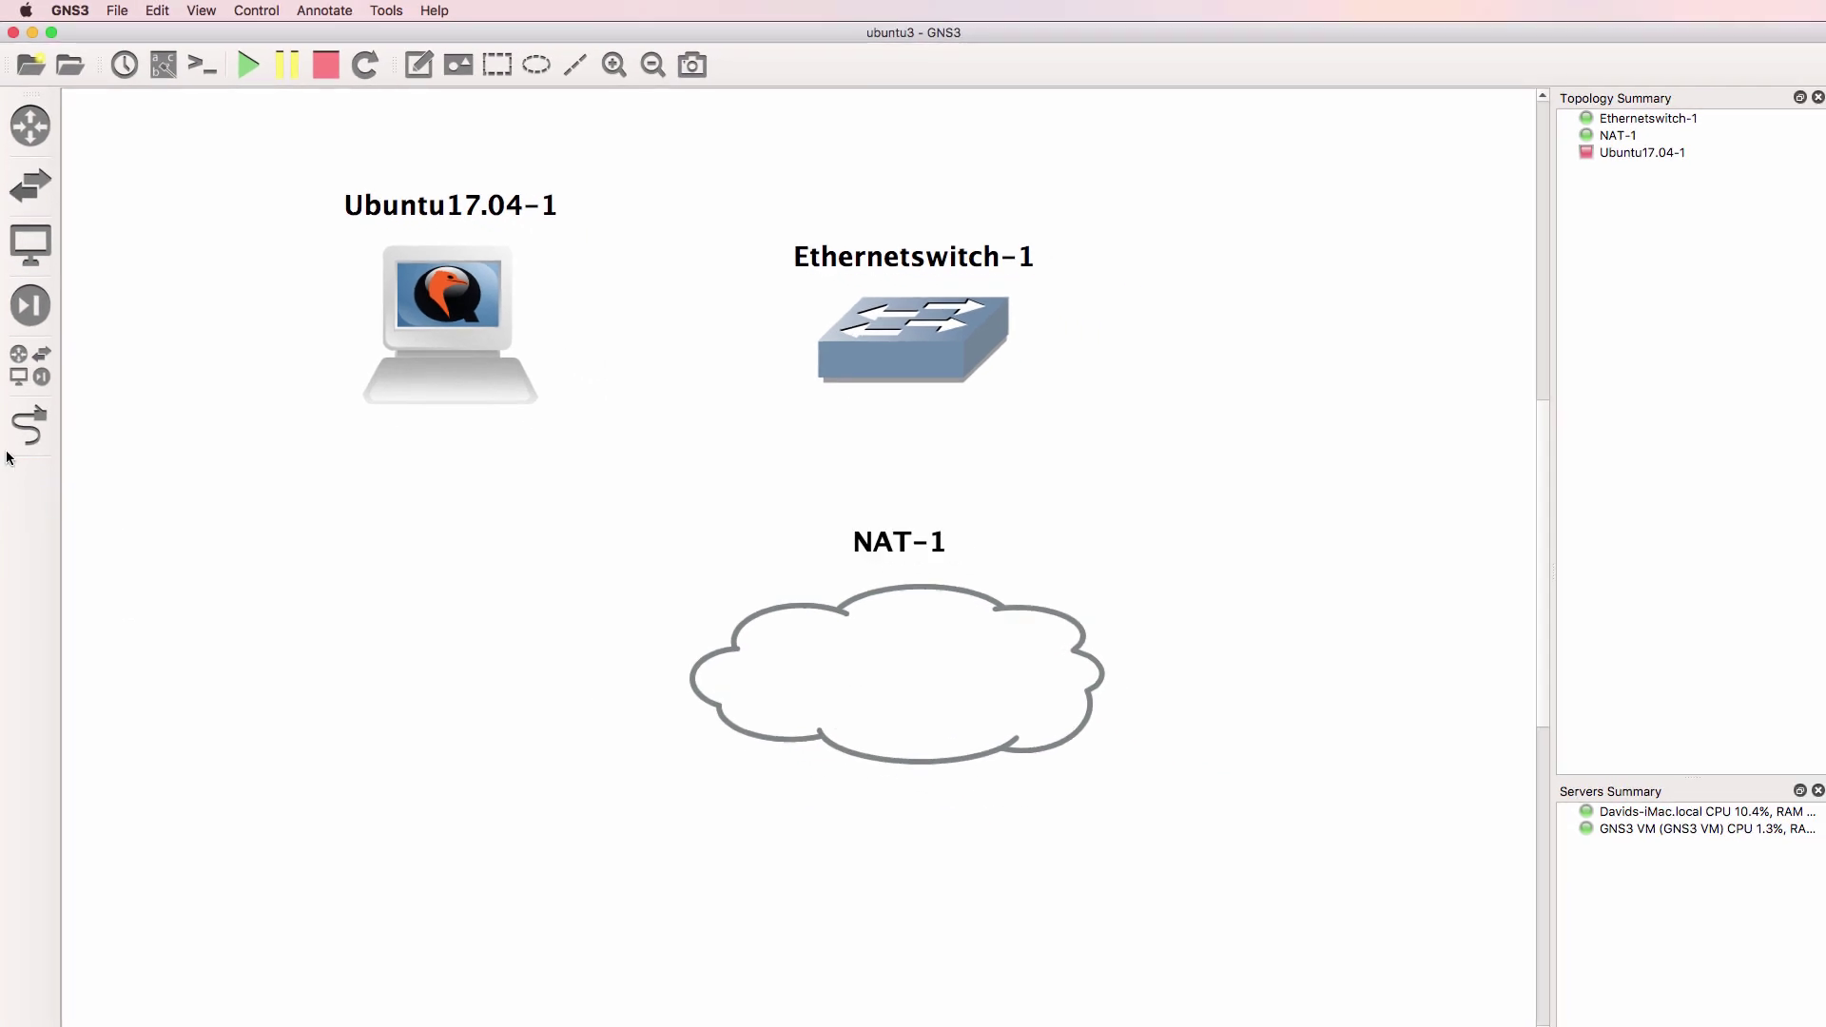
left_click(29, 435)
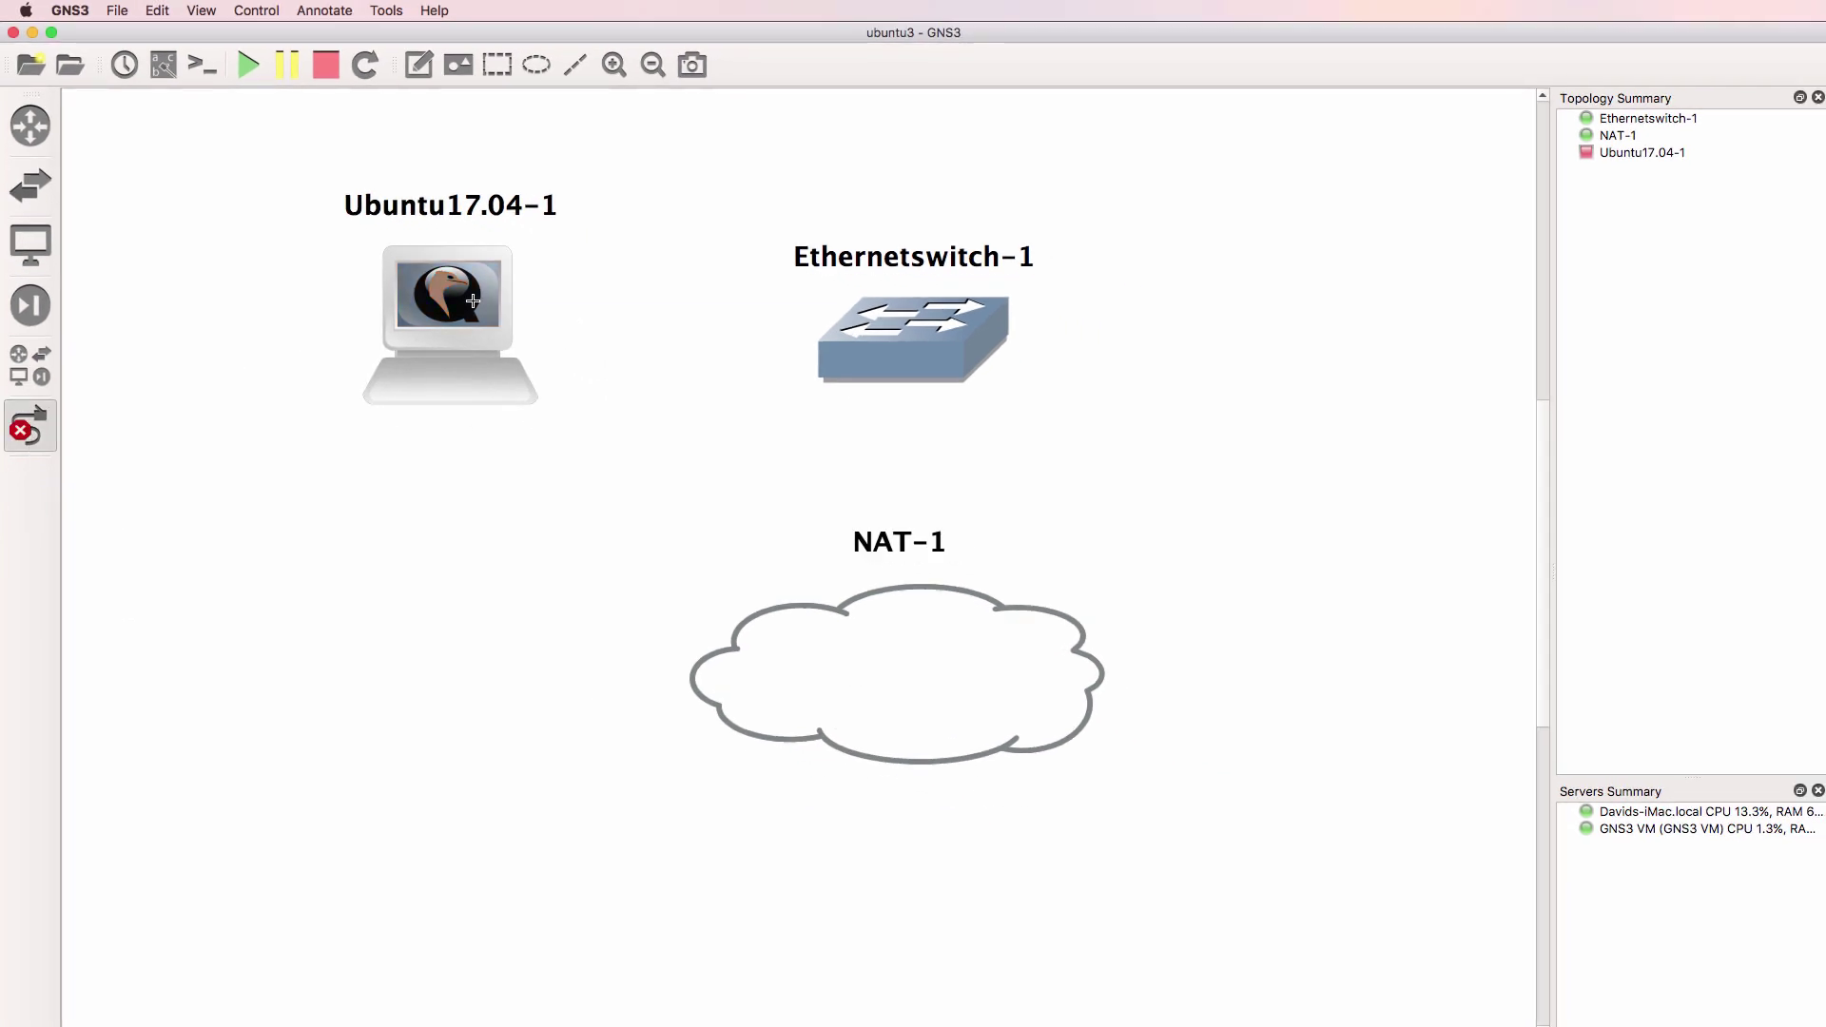
left_click(473, 305)
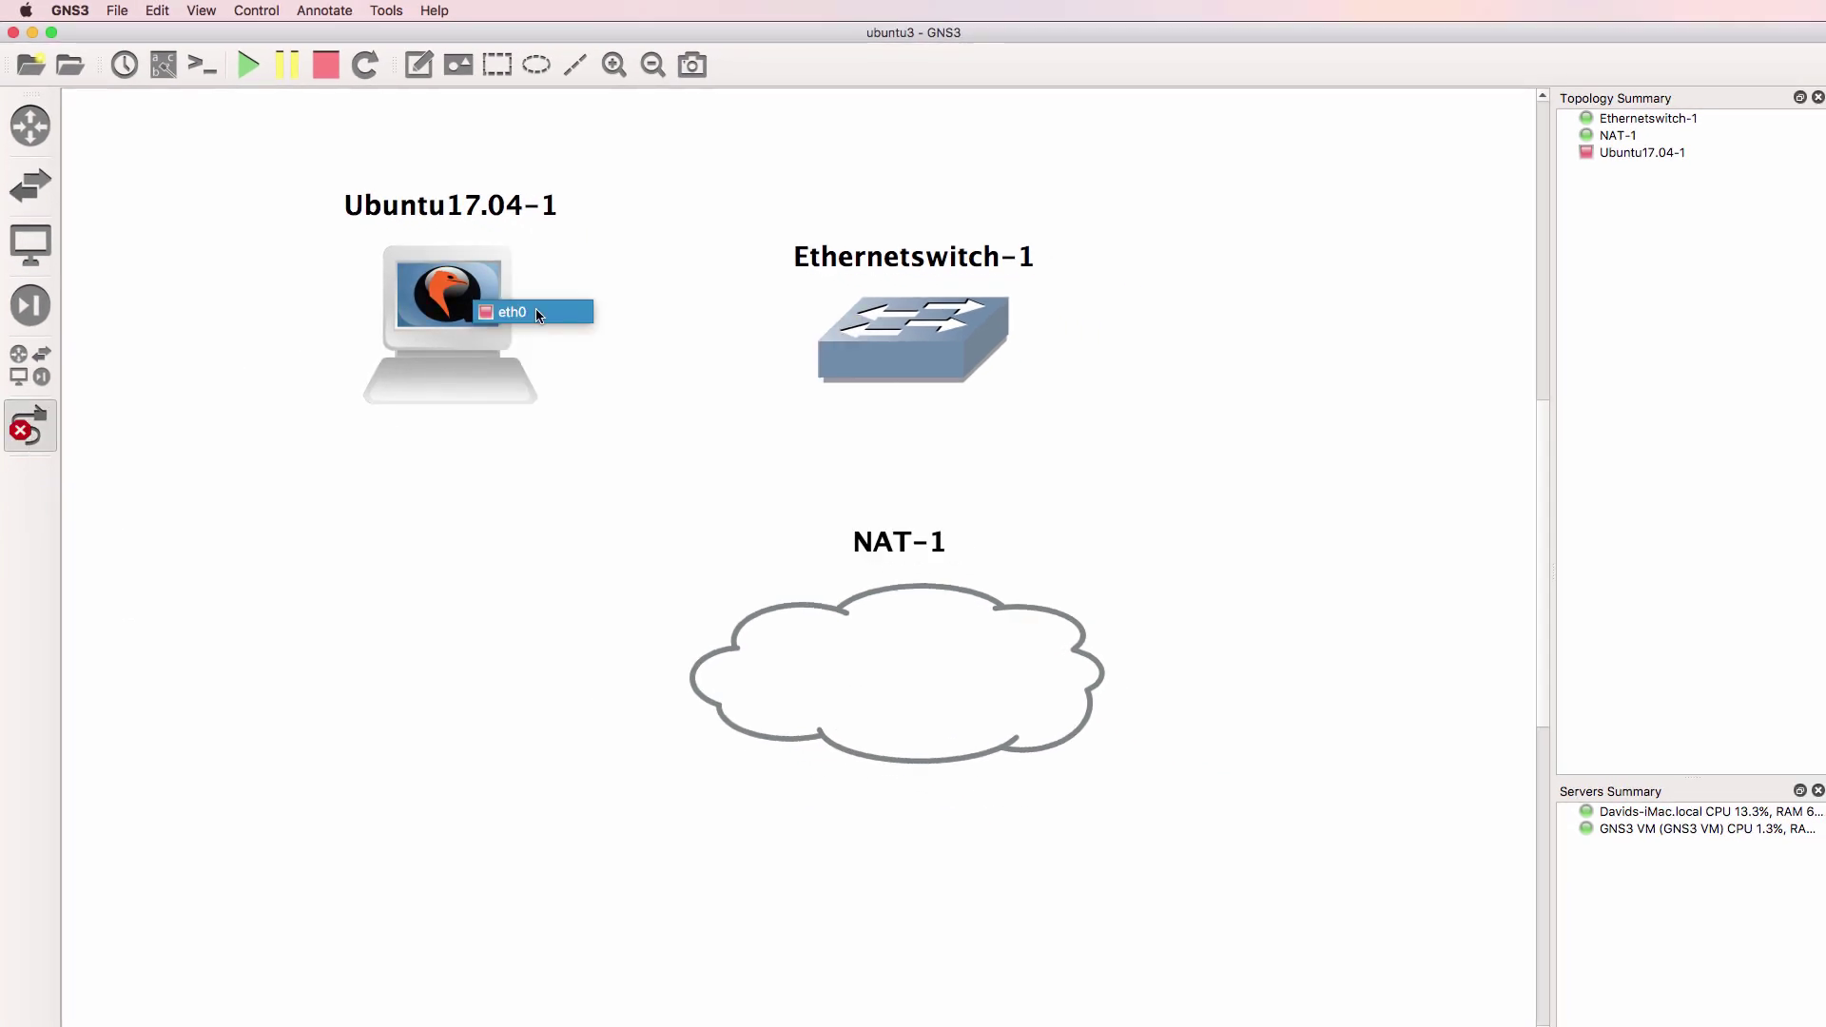
left_click(538, 314)
left_click(913, 325)
left_click(956, 337)
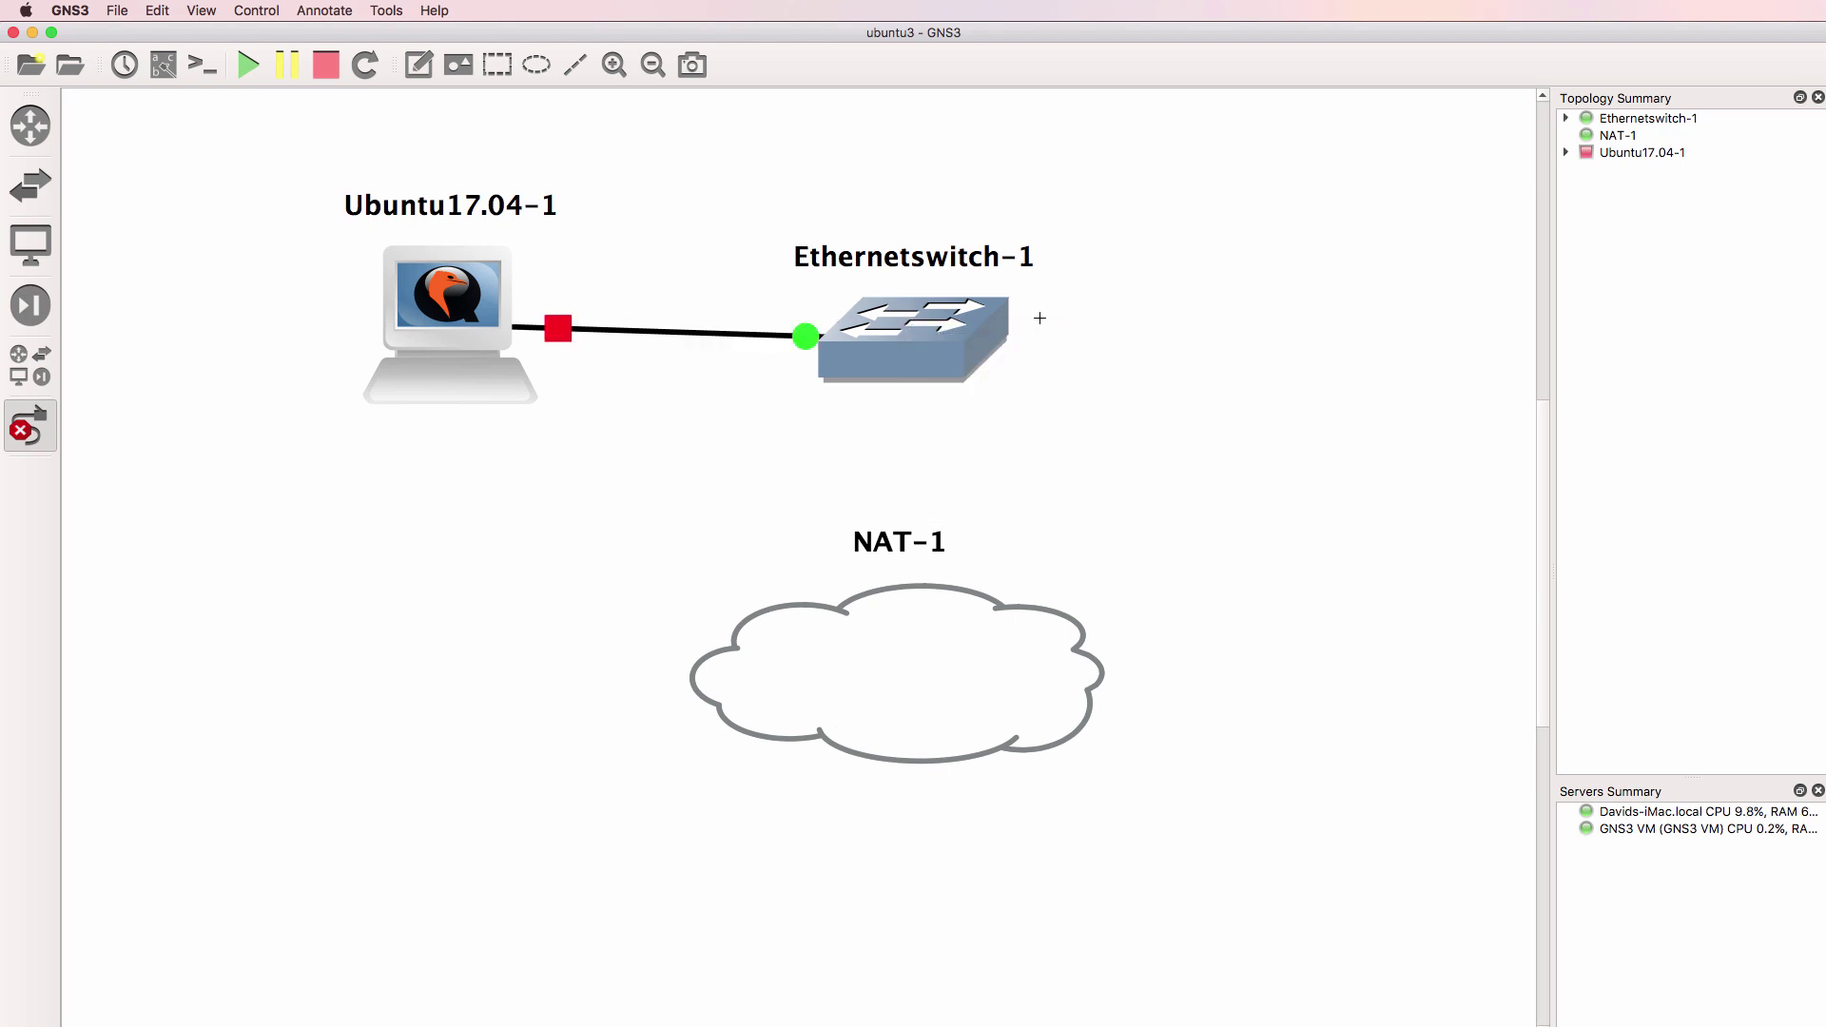
left_click(951, 331)
left_click(937, 659)
left_click(941, 662)
left_click(30, 427)
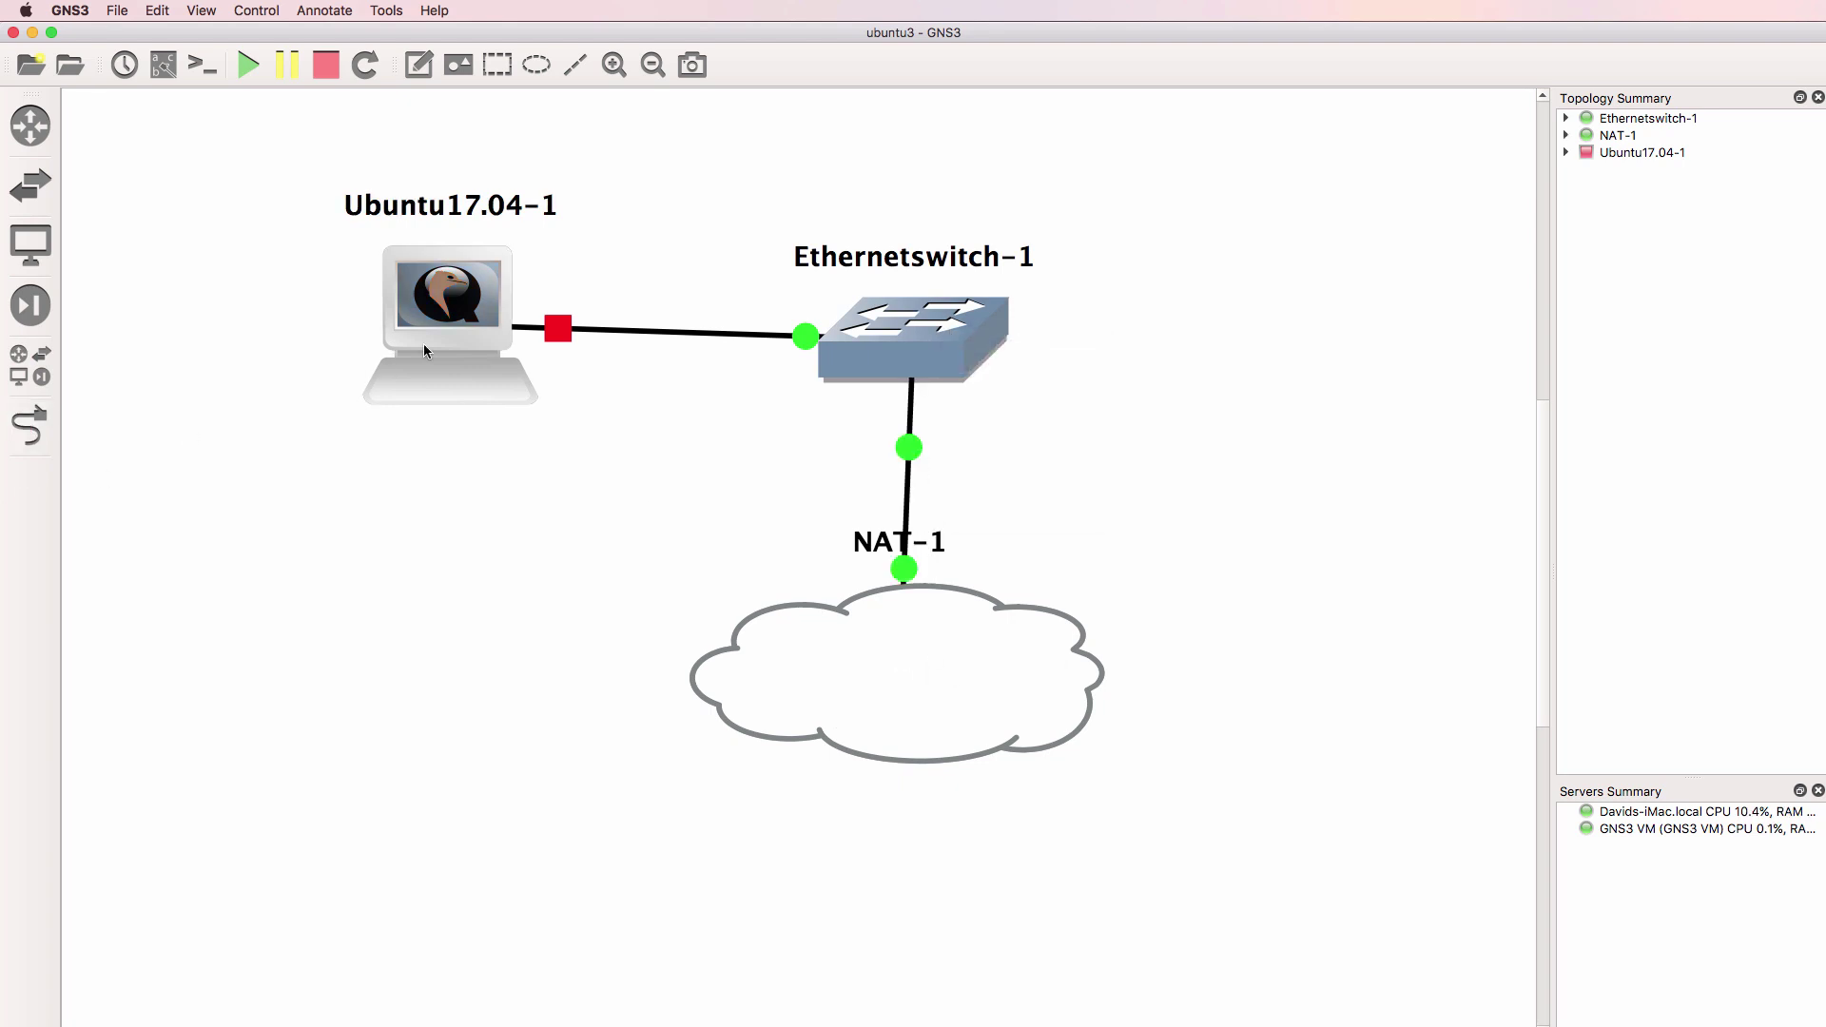
Reposition Ubuntu17.04-1 and NAT-1, then start all devices and open their consoles
left_click_drag(426, 358, 421, 387)
left_click_drag(863, 702, 884, 706)
left_click(250, 63)
left_click(215, 68)
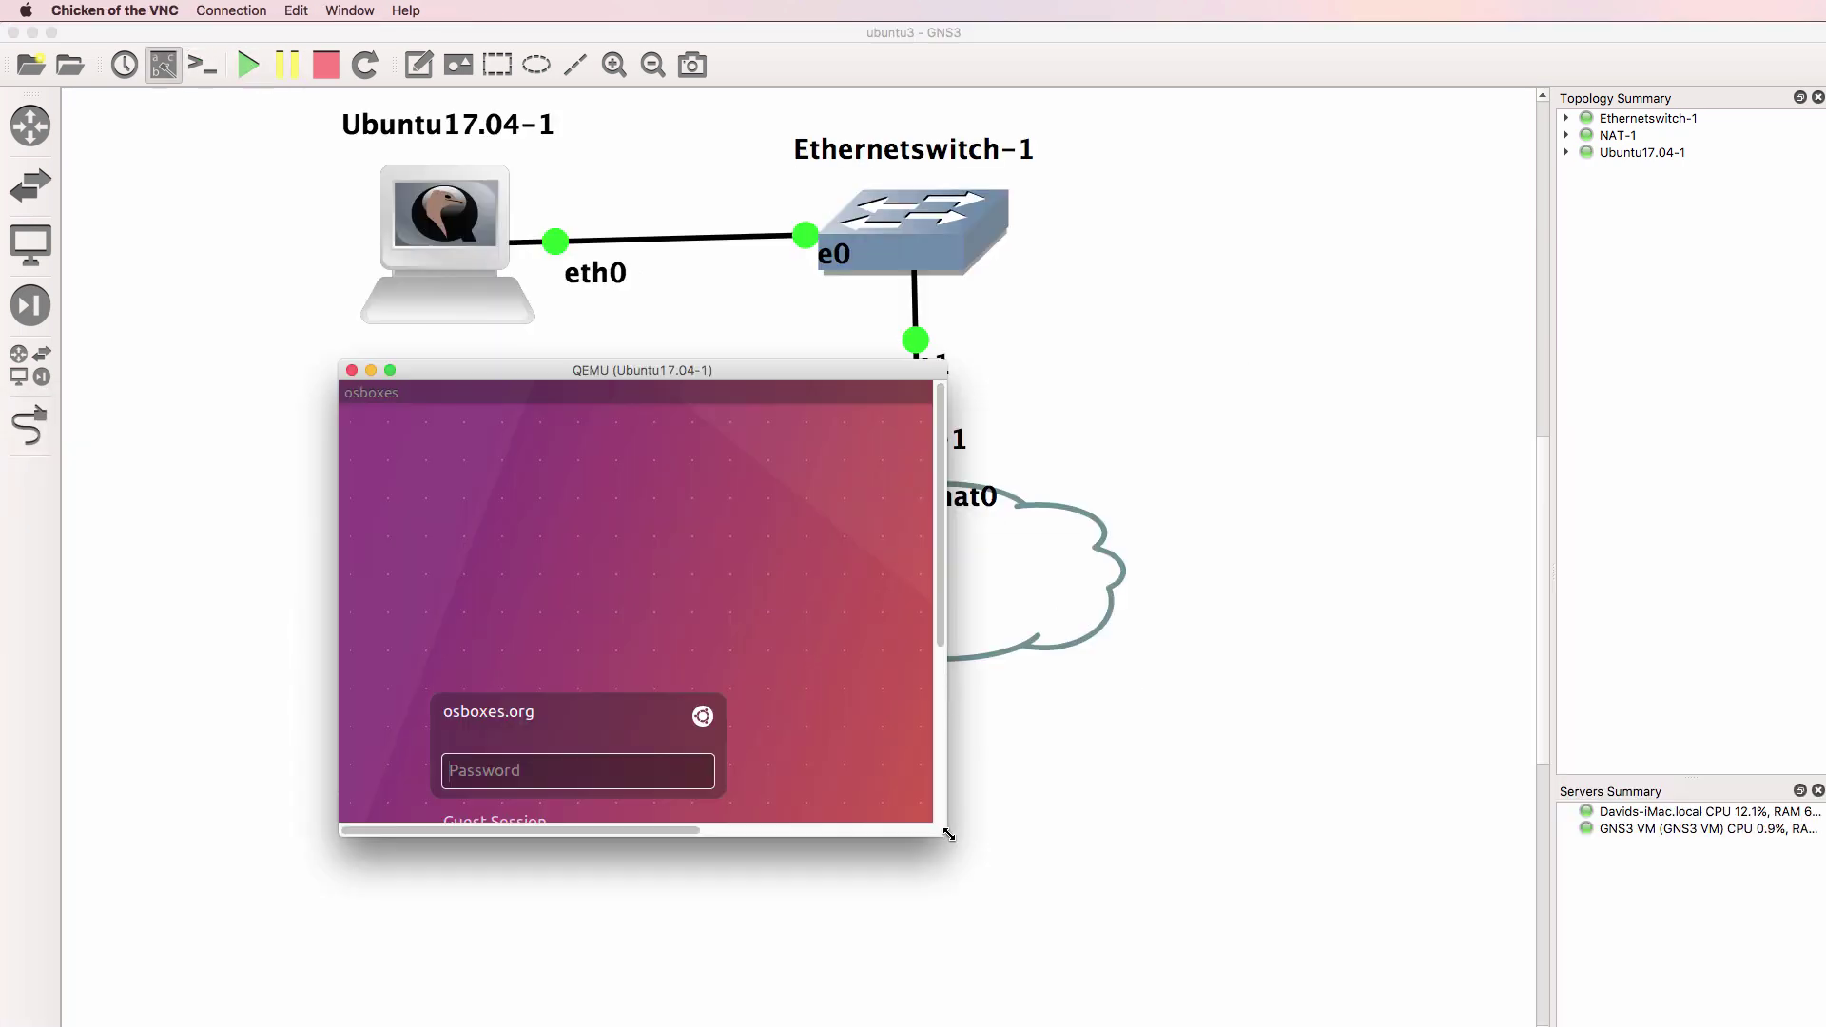
Enlarge the Ubuntu VM console window and tidy the e0 and e1 port labels
left_click_drag(954, 836, 1312, 1026)
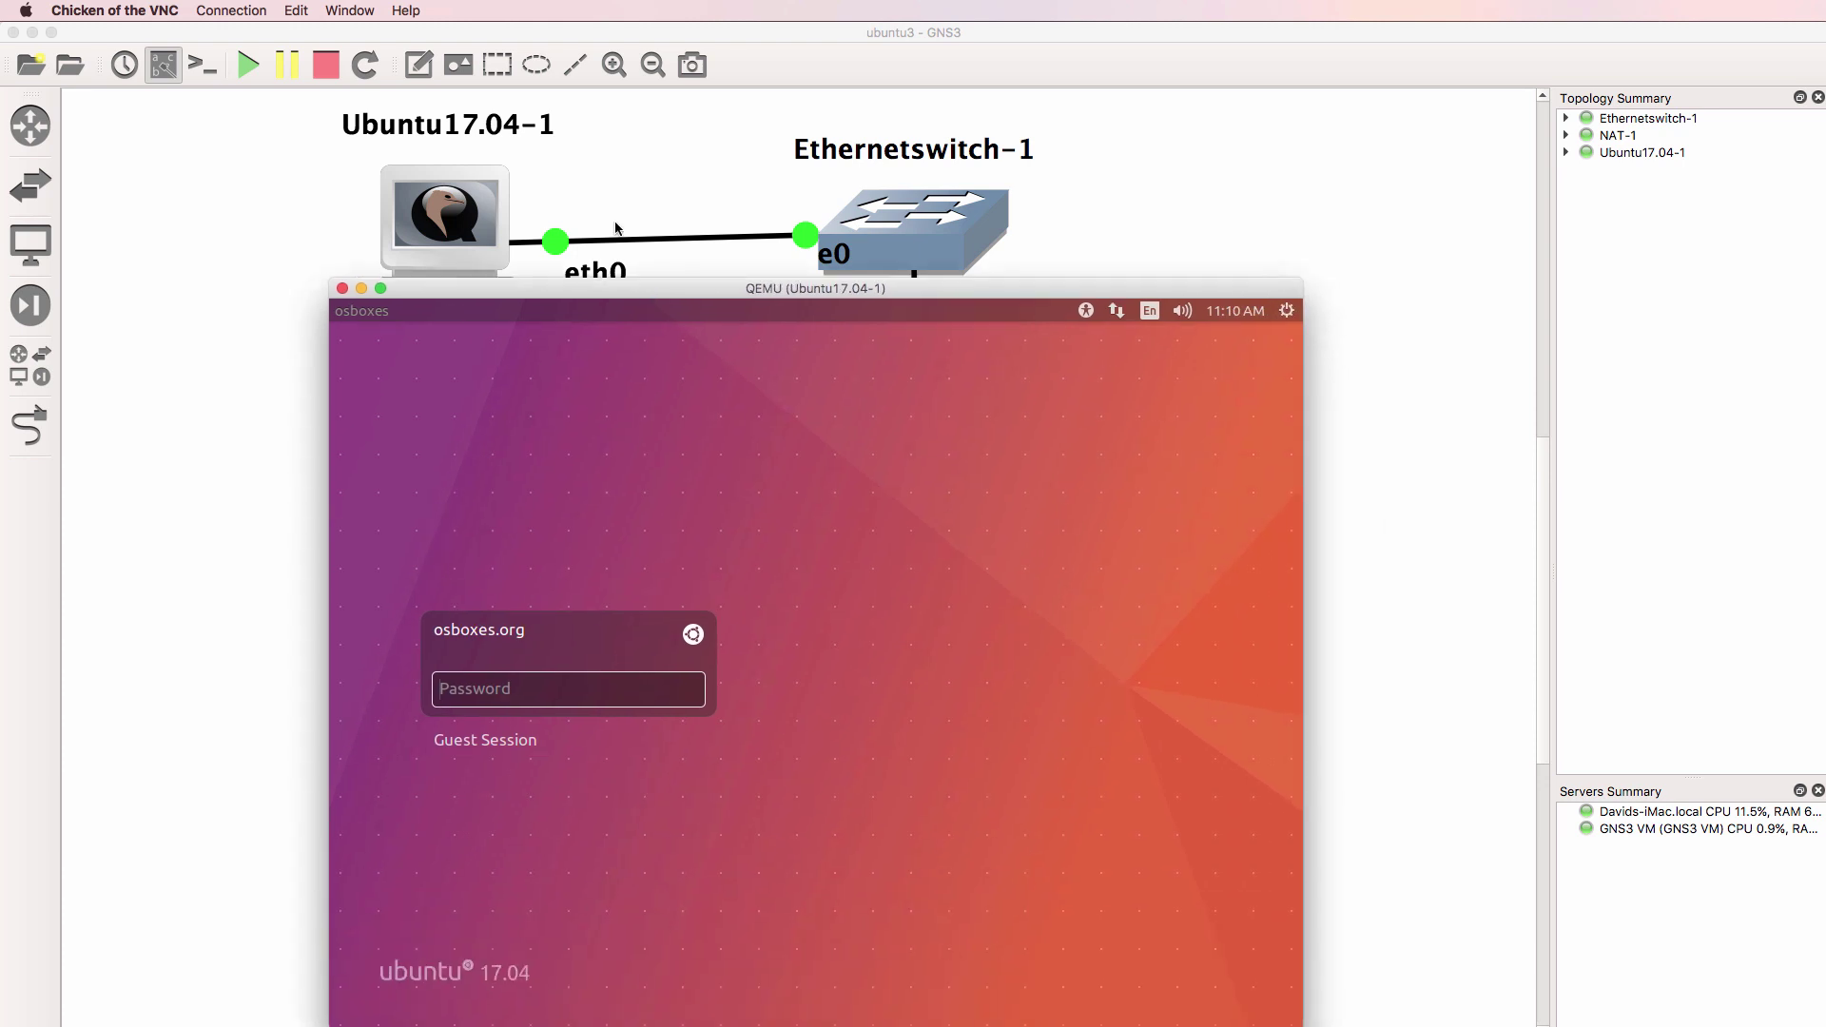
left_click(599, 212)
left_click_drag(835, 256, 776, 263)
left_click_drag(938, 386, 964, 362)
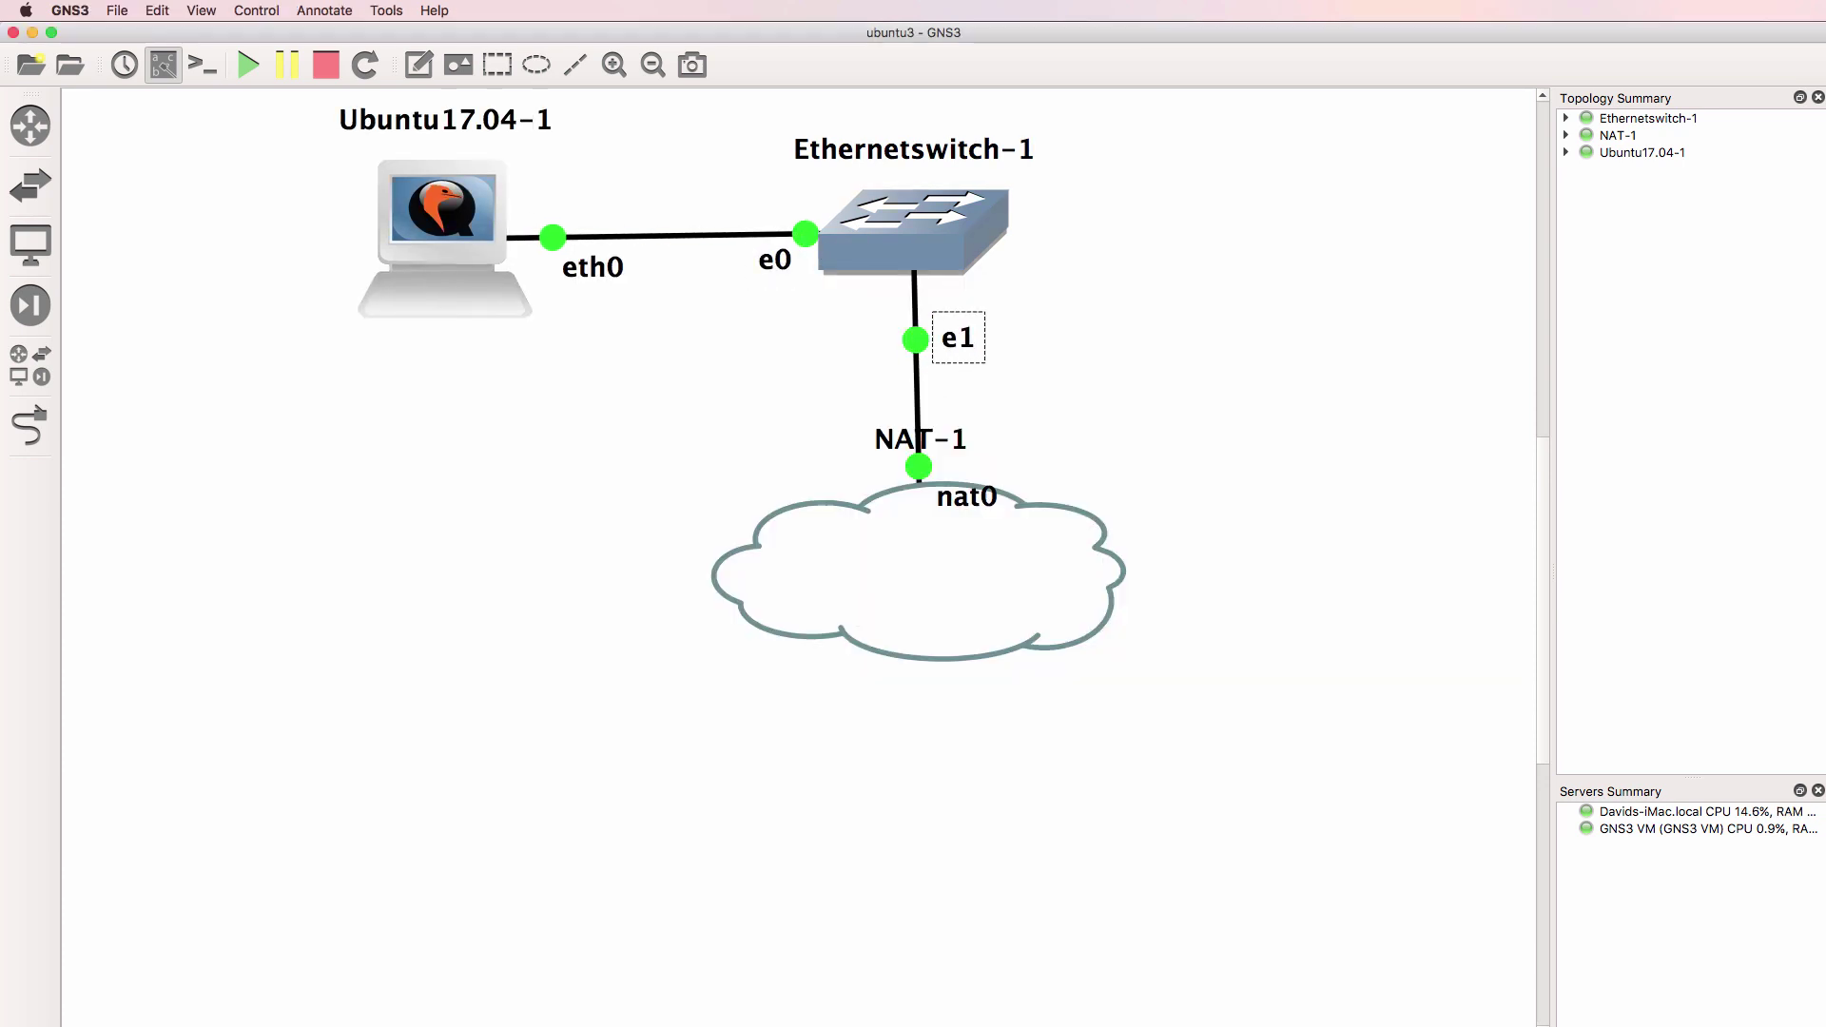
Log in to Ubuntu17.04-1 with the account password and search the Dash for 'terminal'
key("super+Tab")
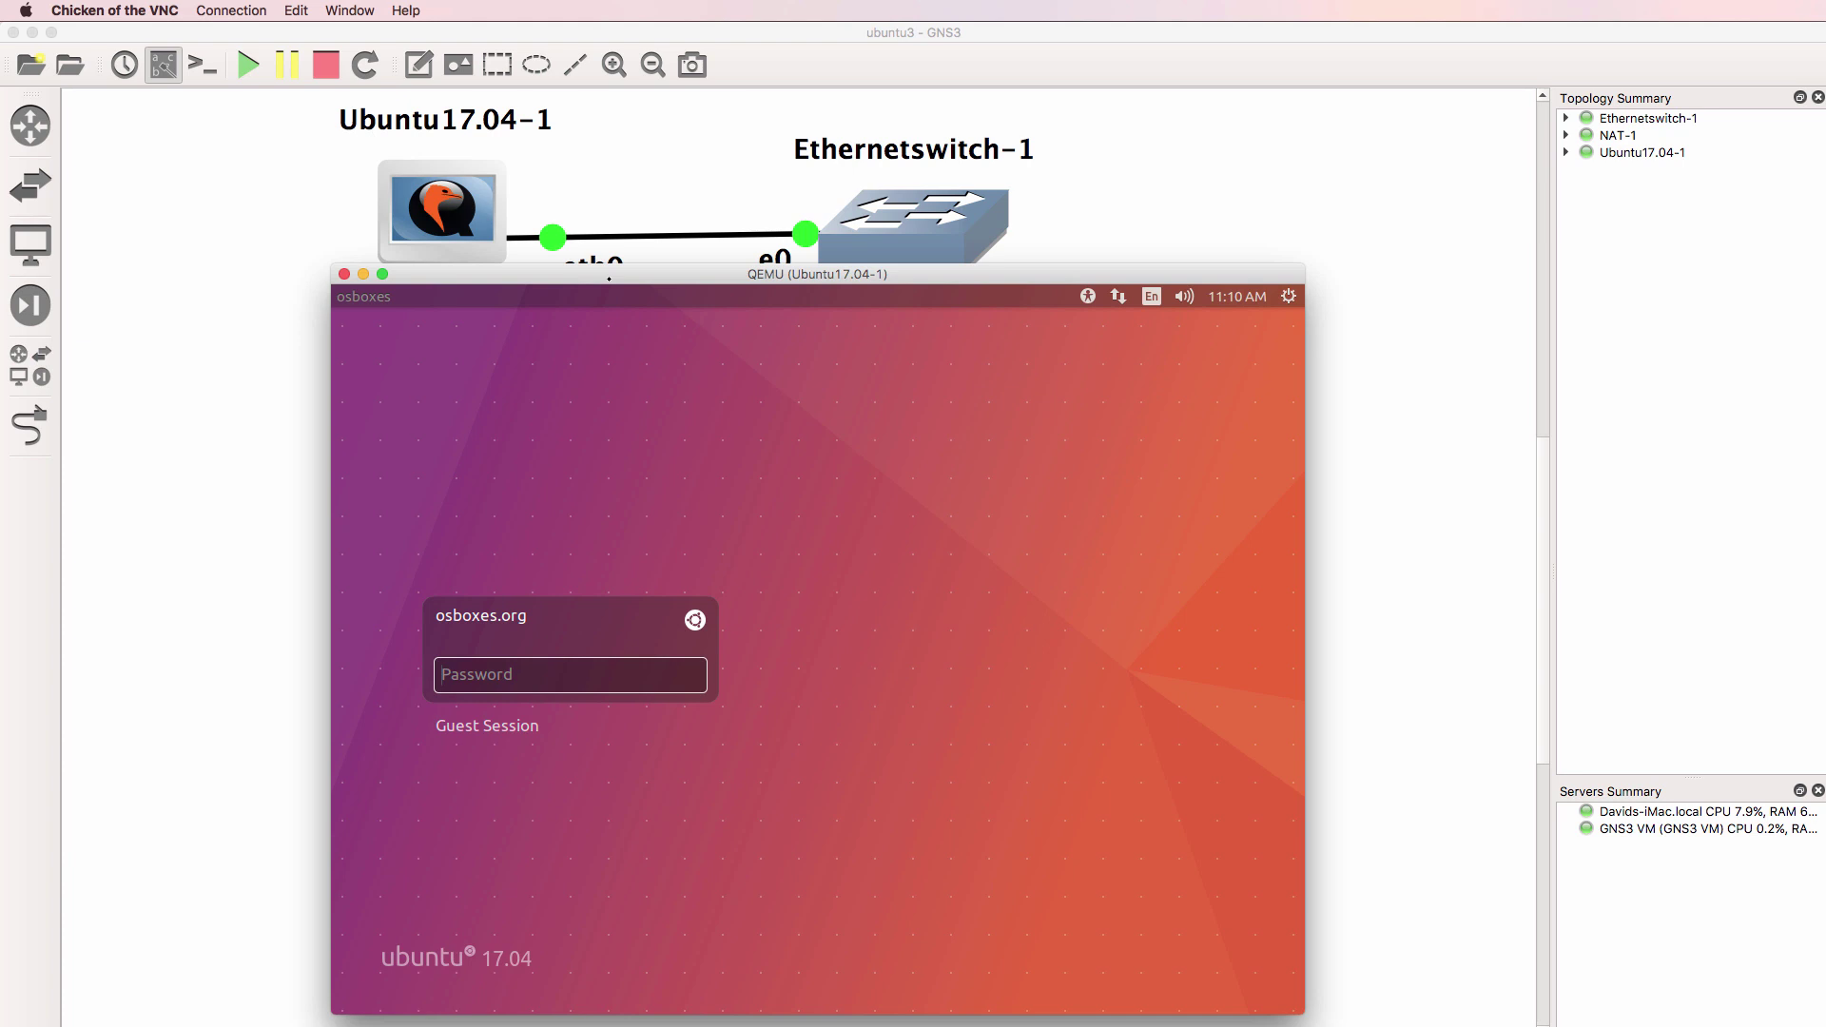
type("osboxes.org")
key("Return")
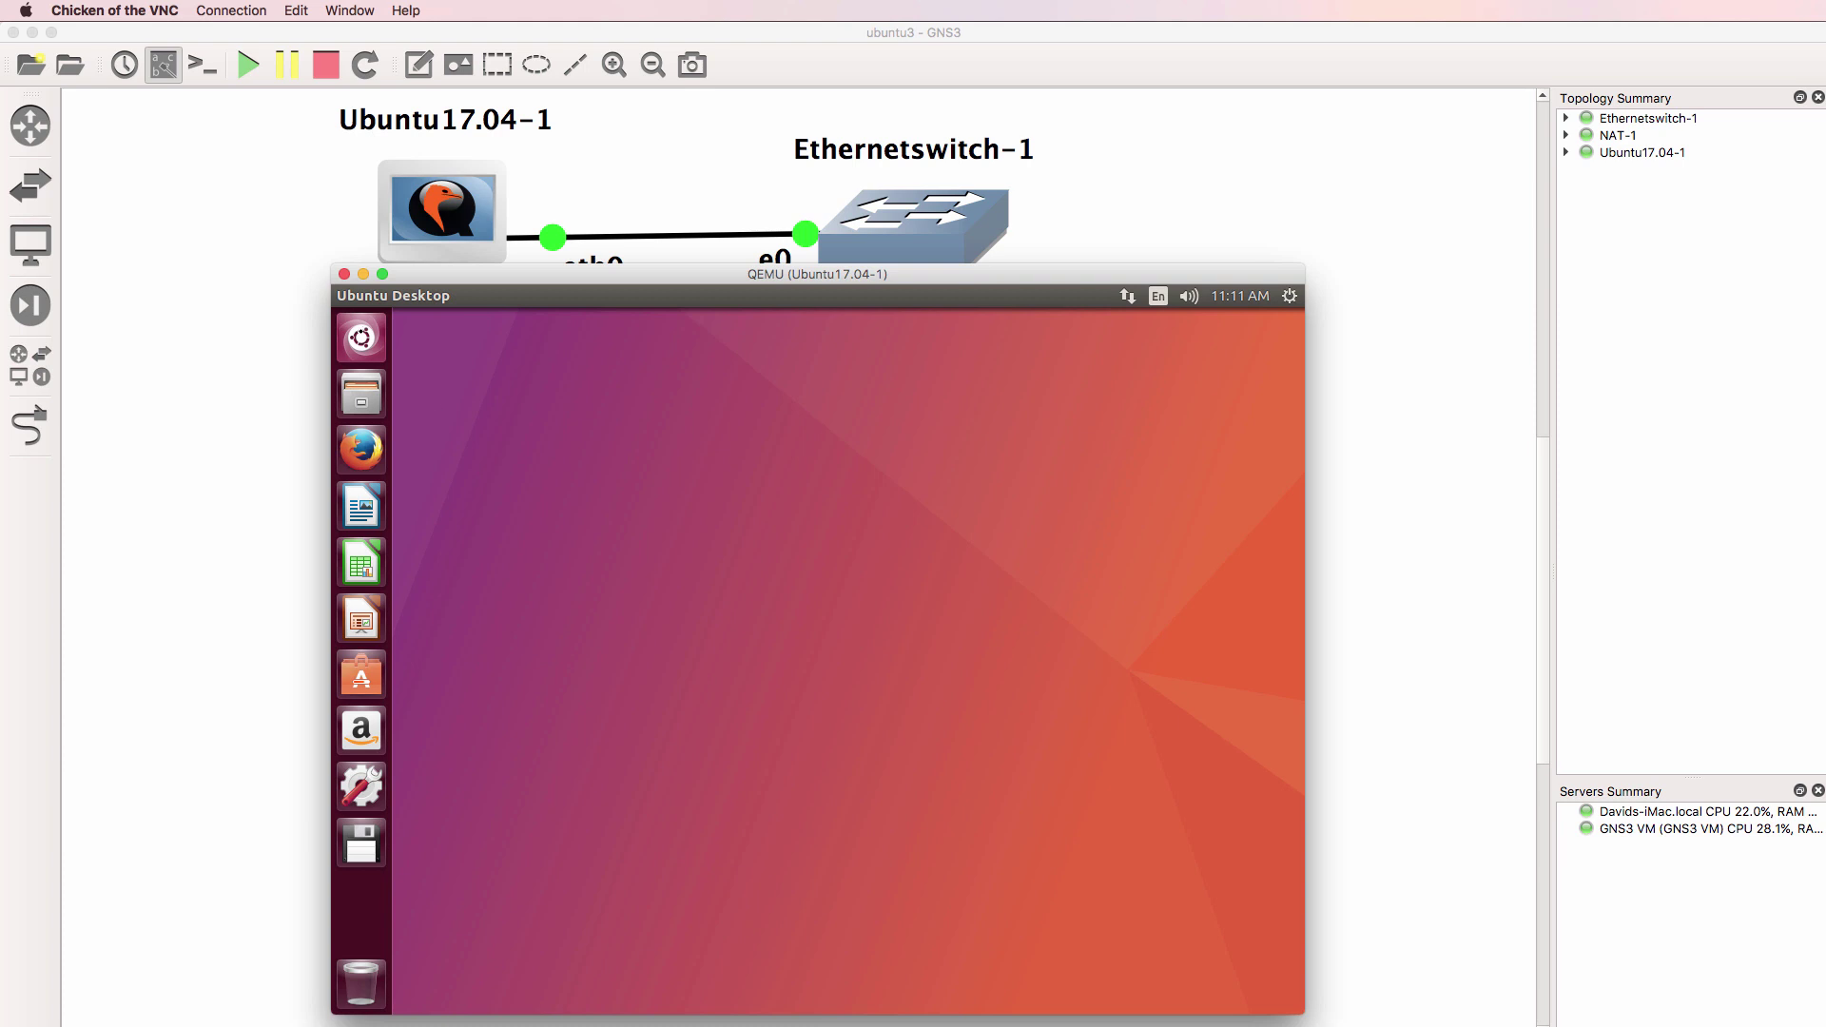
left_click(360, 336)
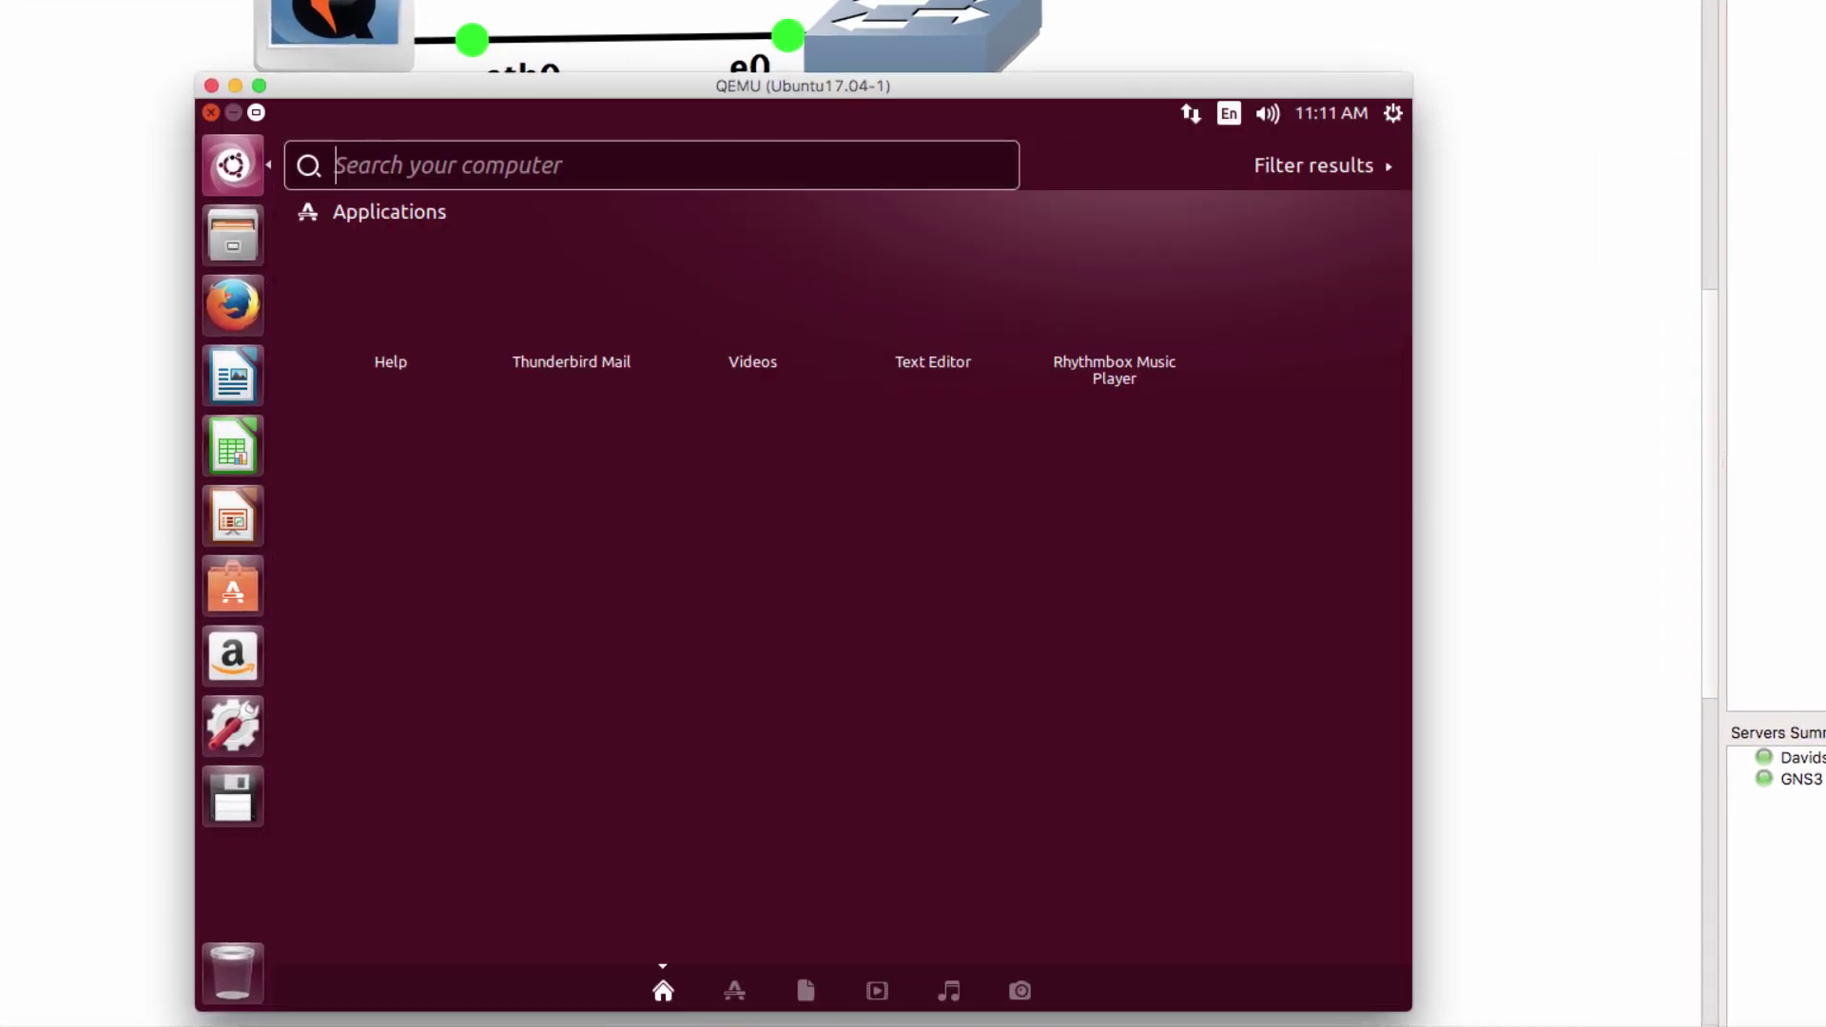
type("terminal")
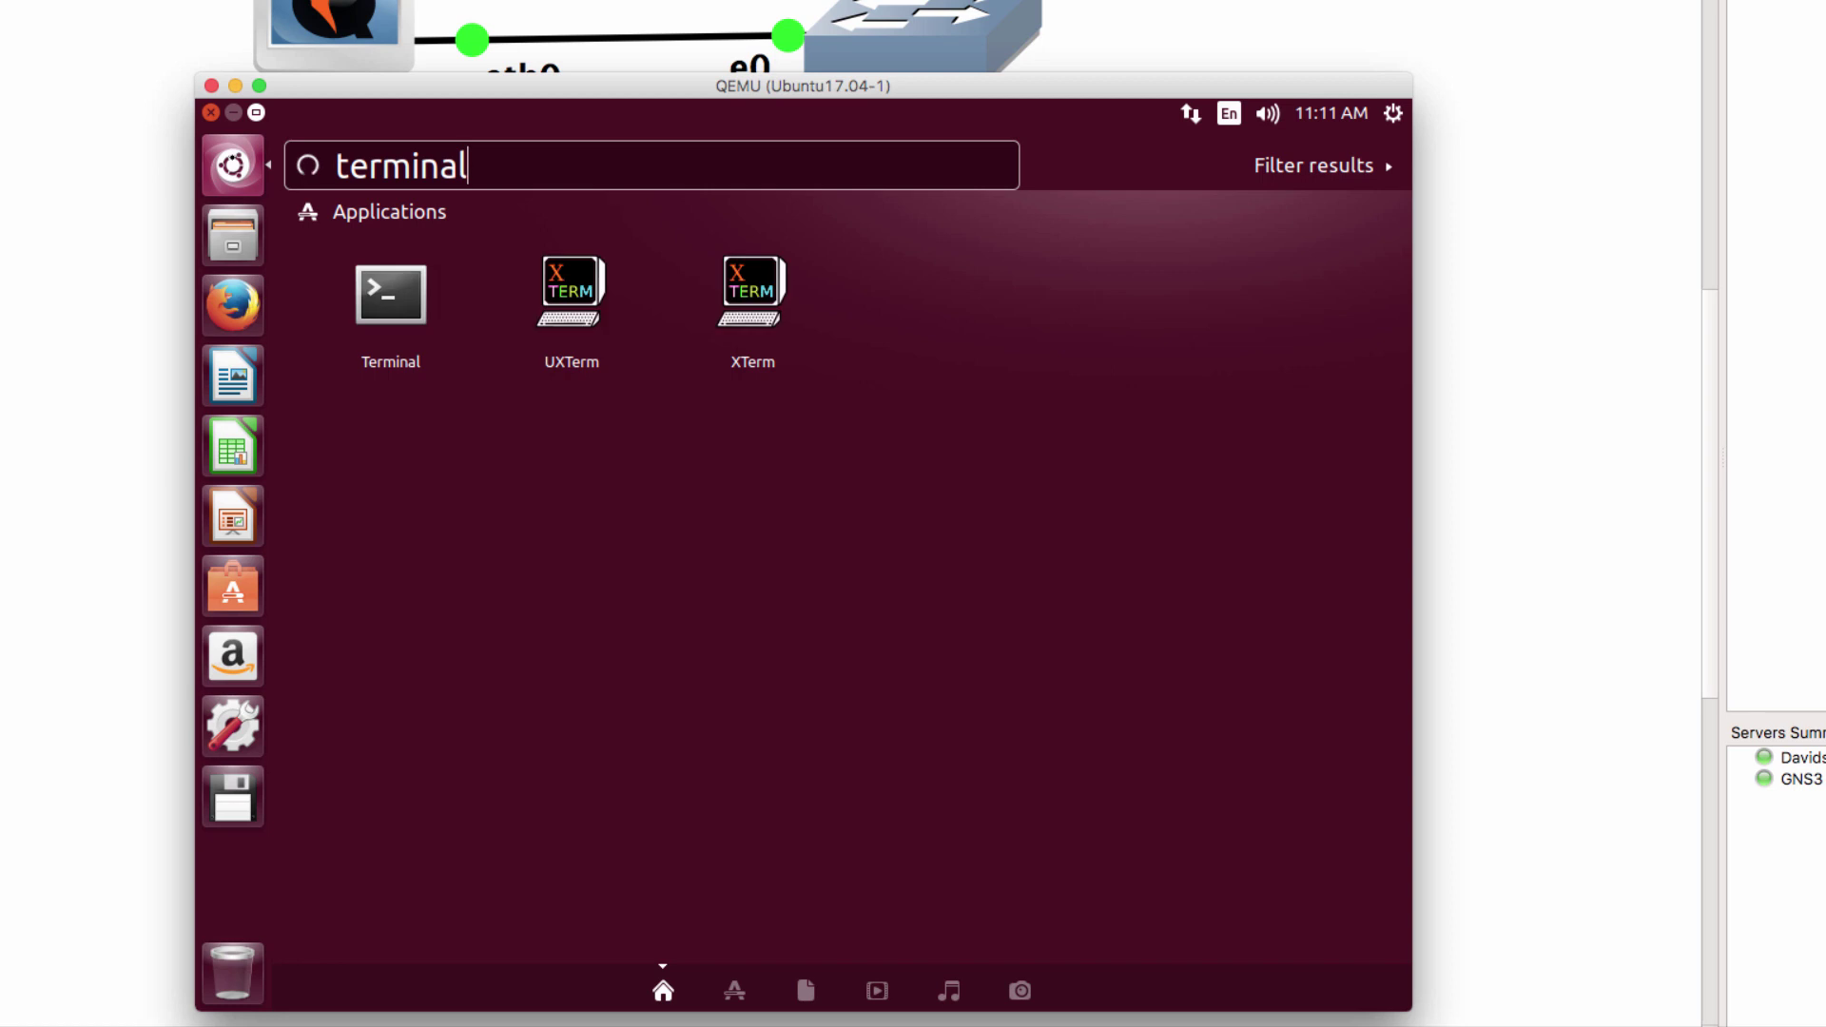
Launch Terminal and ping google.com, stopping after 3 replies with 0% packet loss
key("Return")
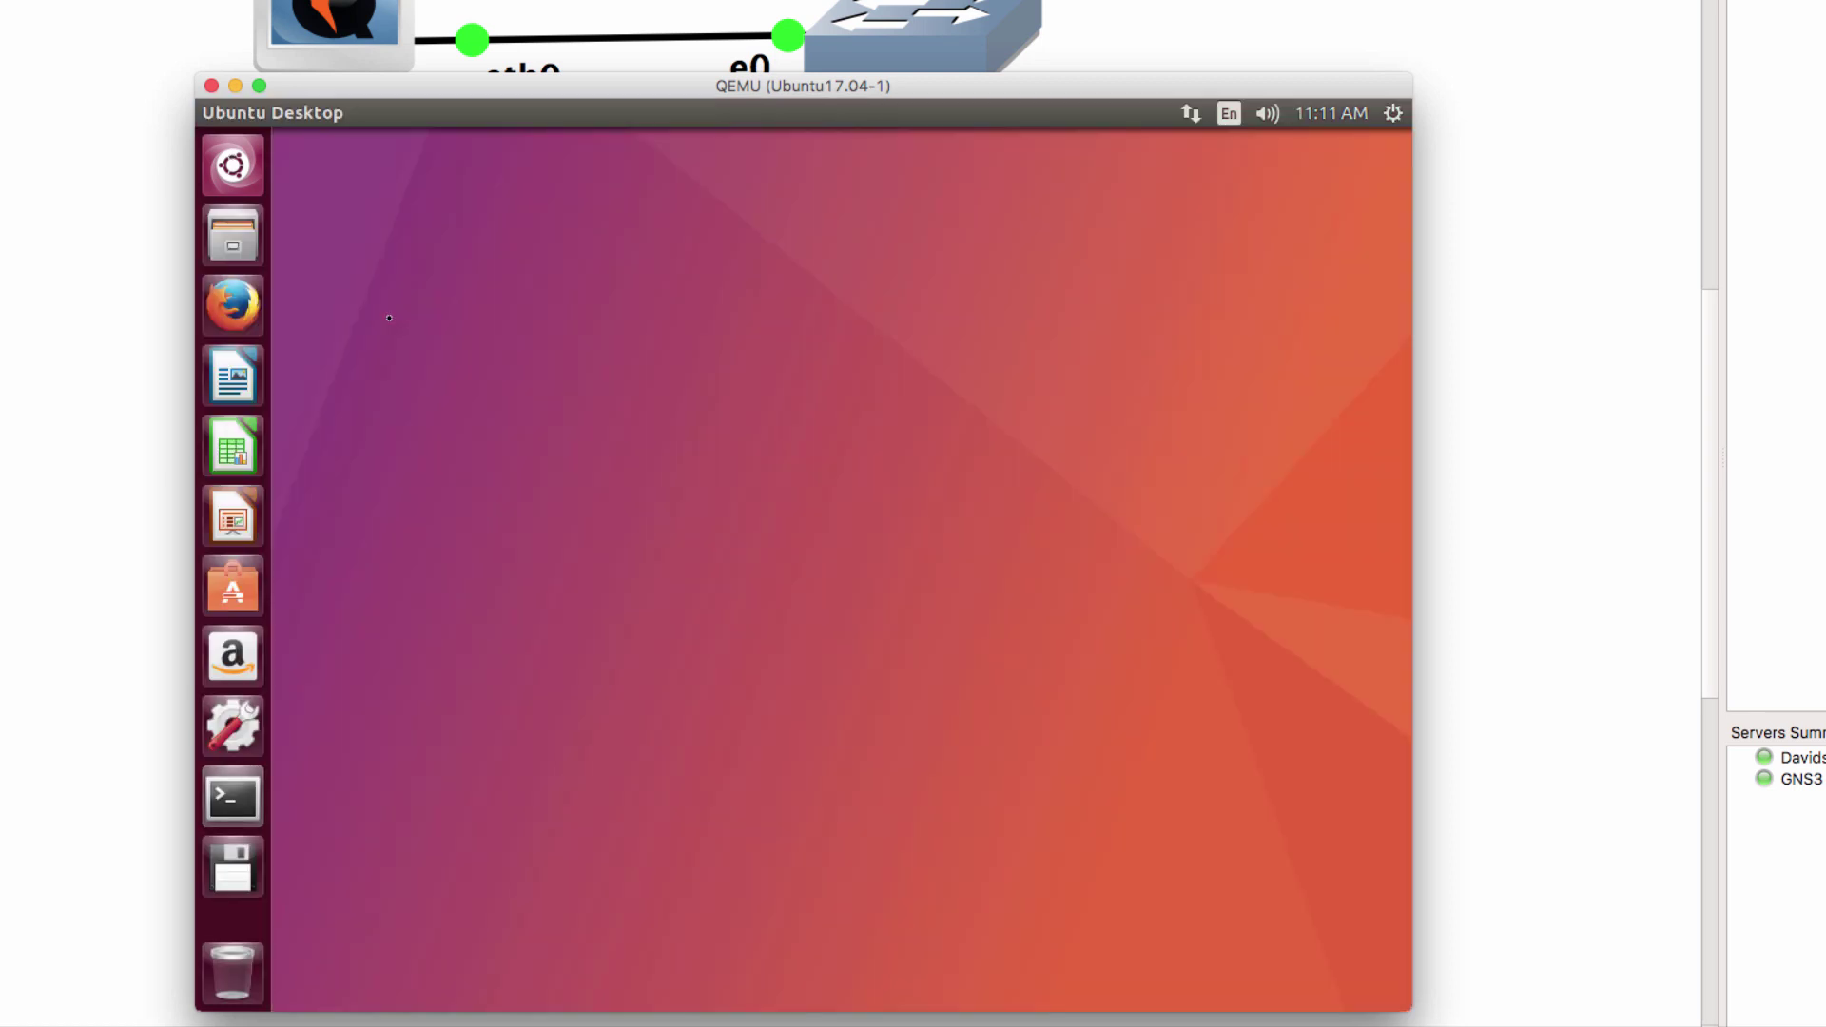
type("ping google")
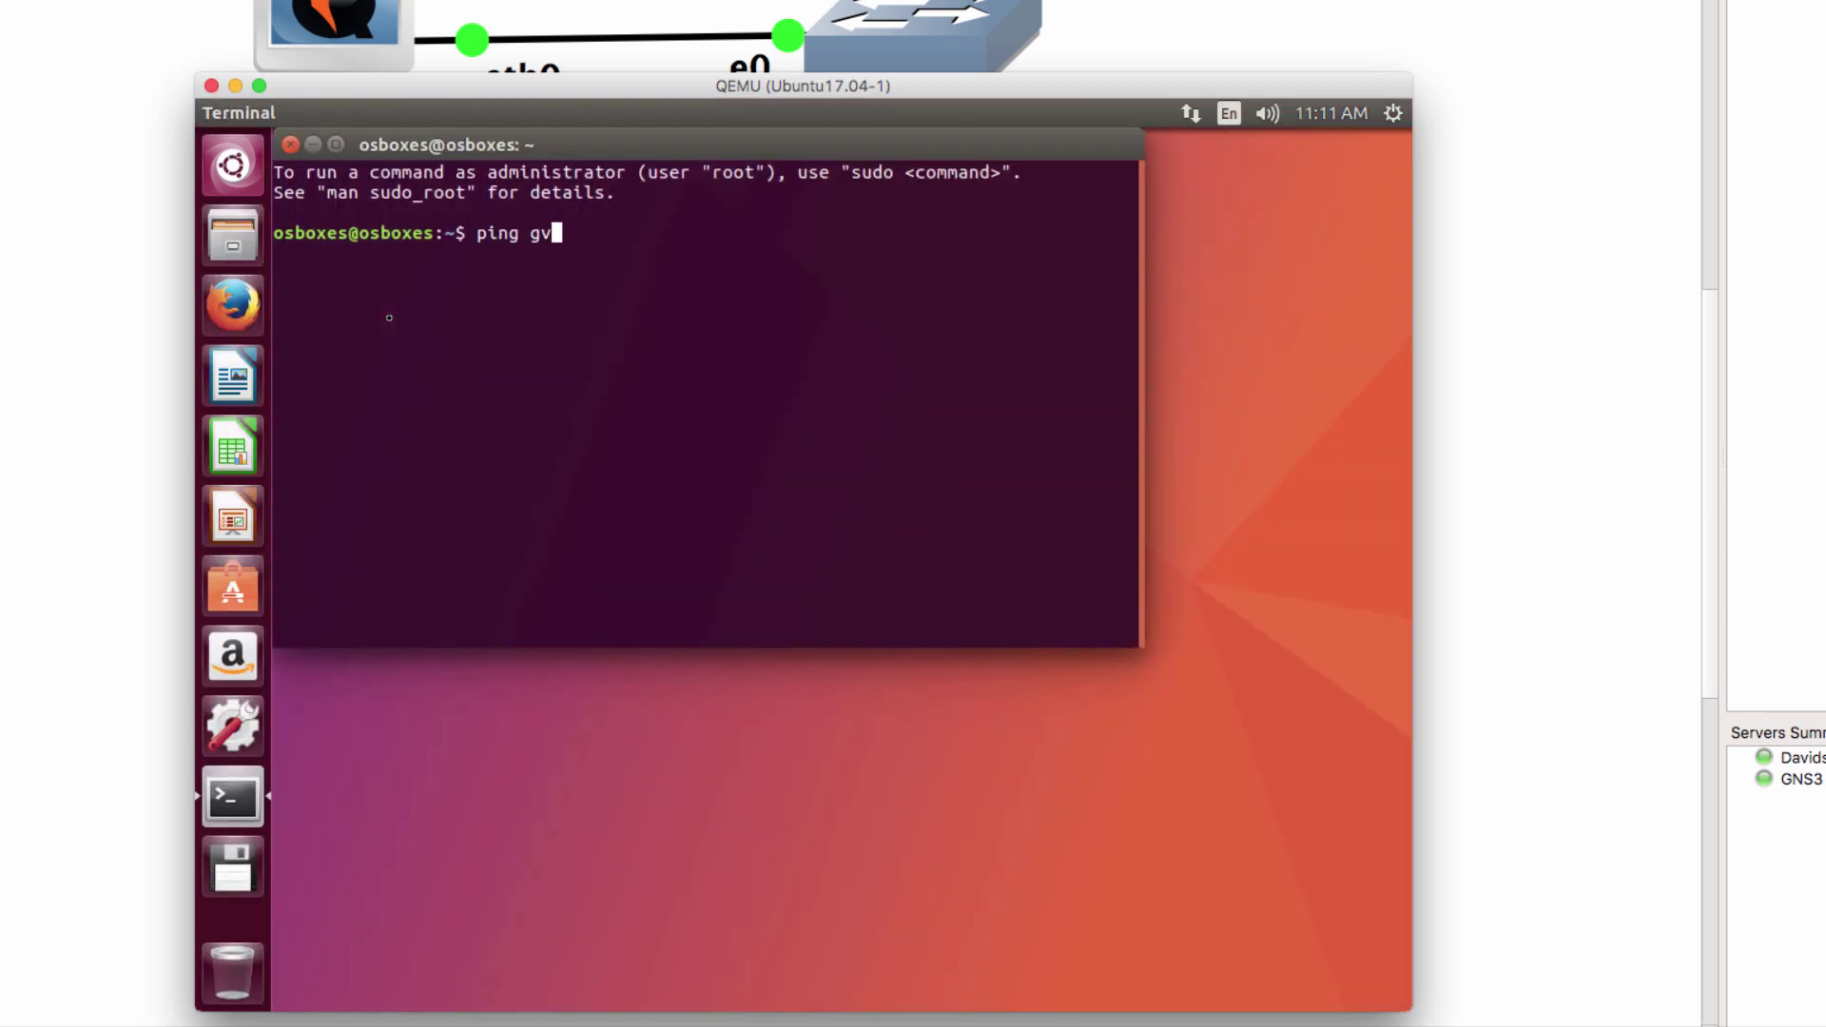
type(".com")
key("Return")
key("ctrl+c")
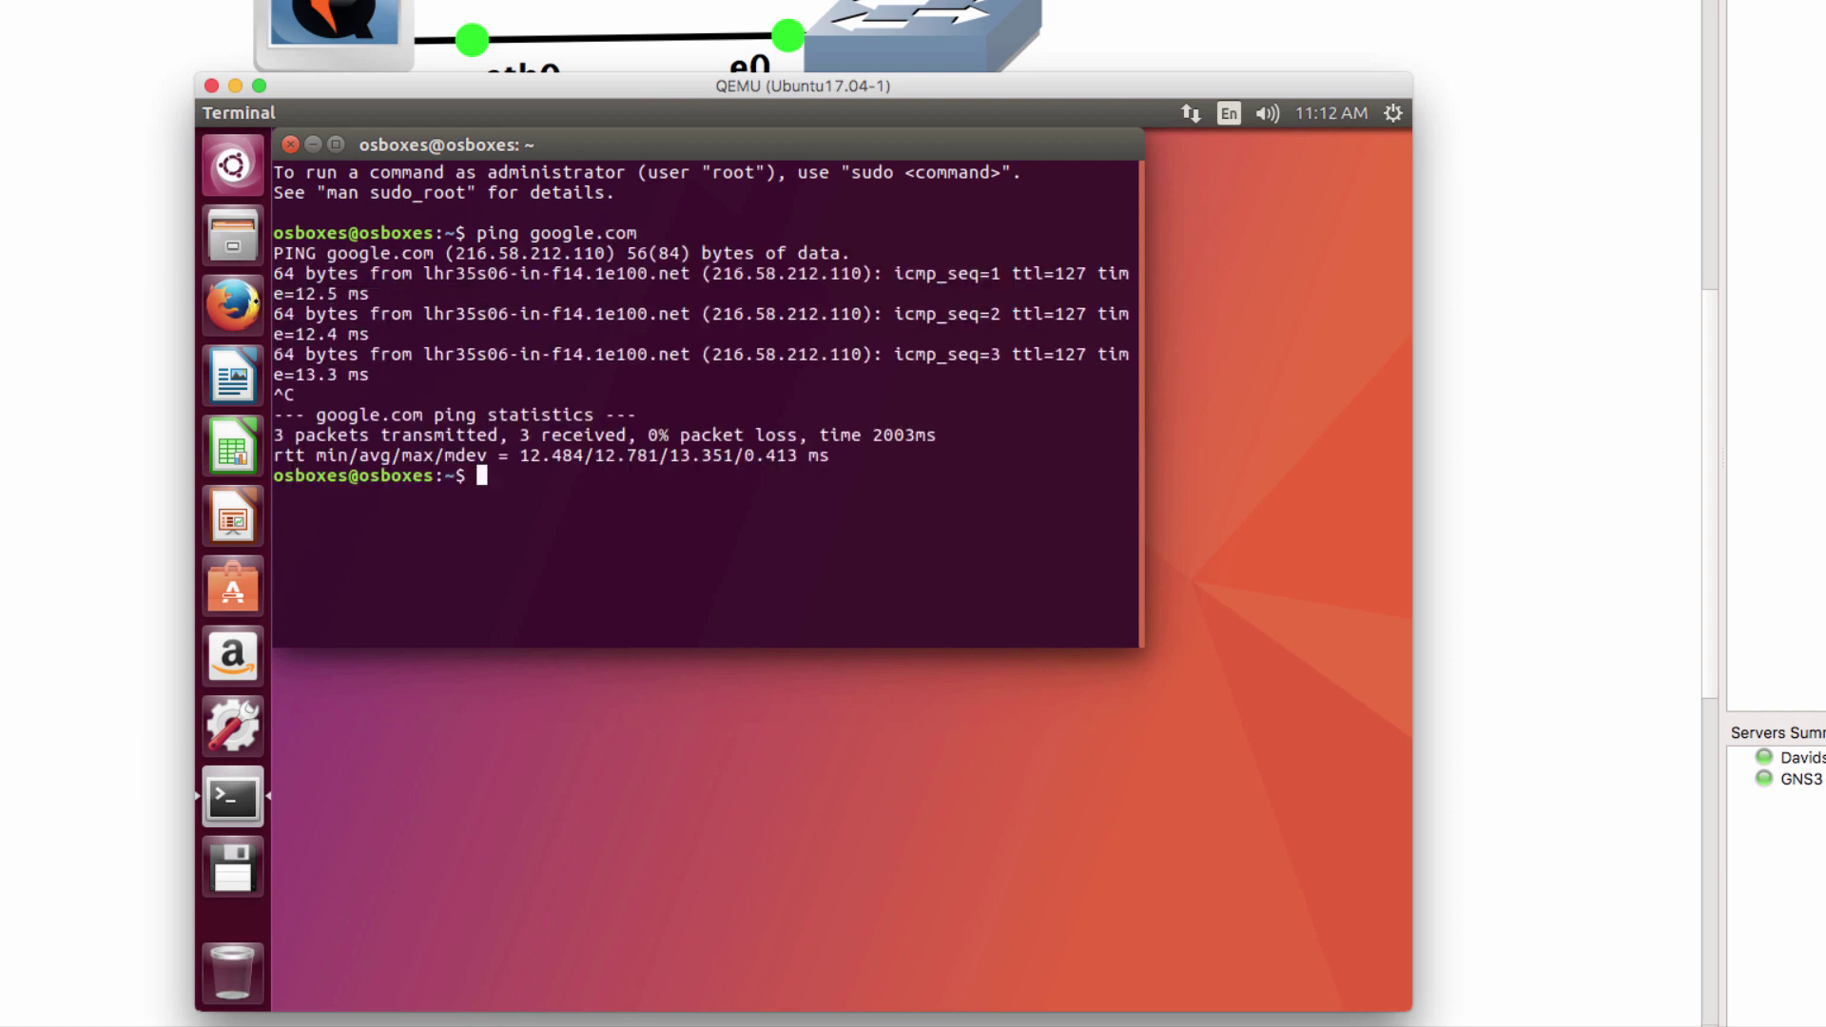
Launch Firefox on Ubuntu17.04-1 and browse to gns3.com, then shift the VM window left
left_click(253, 302)
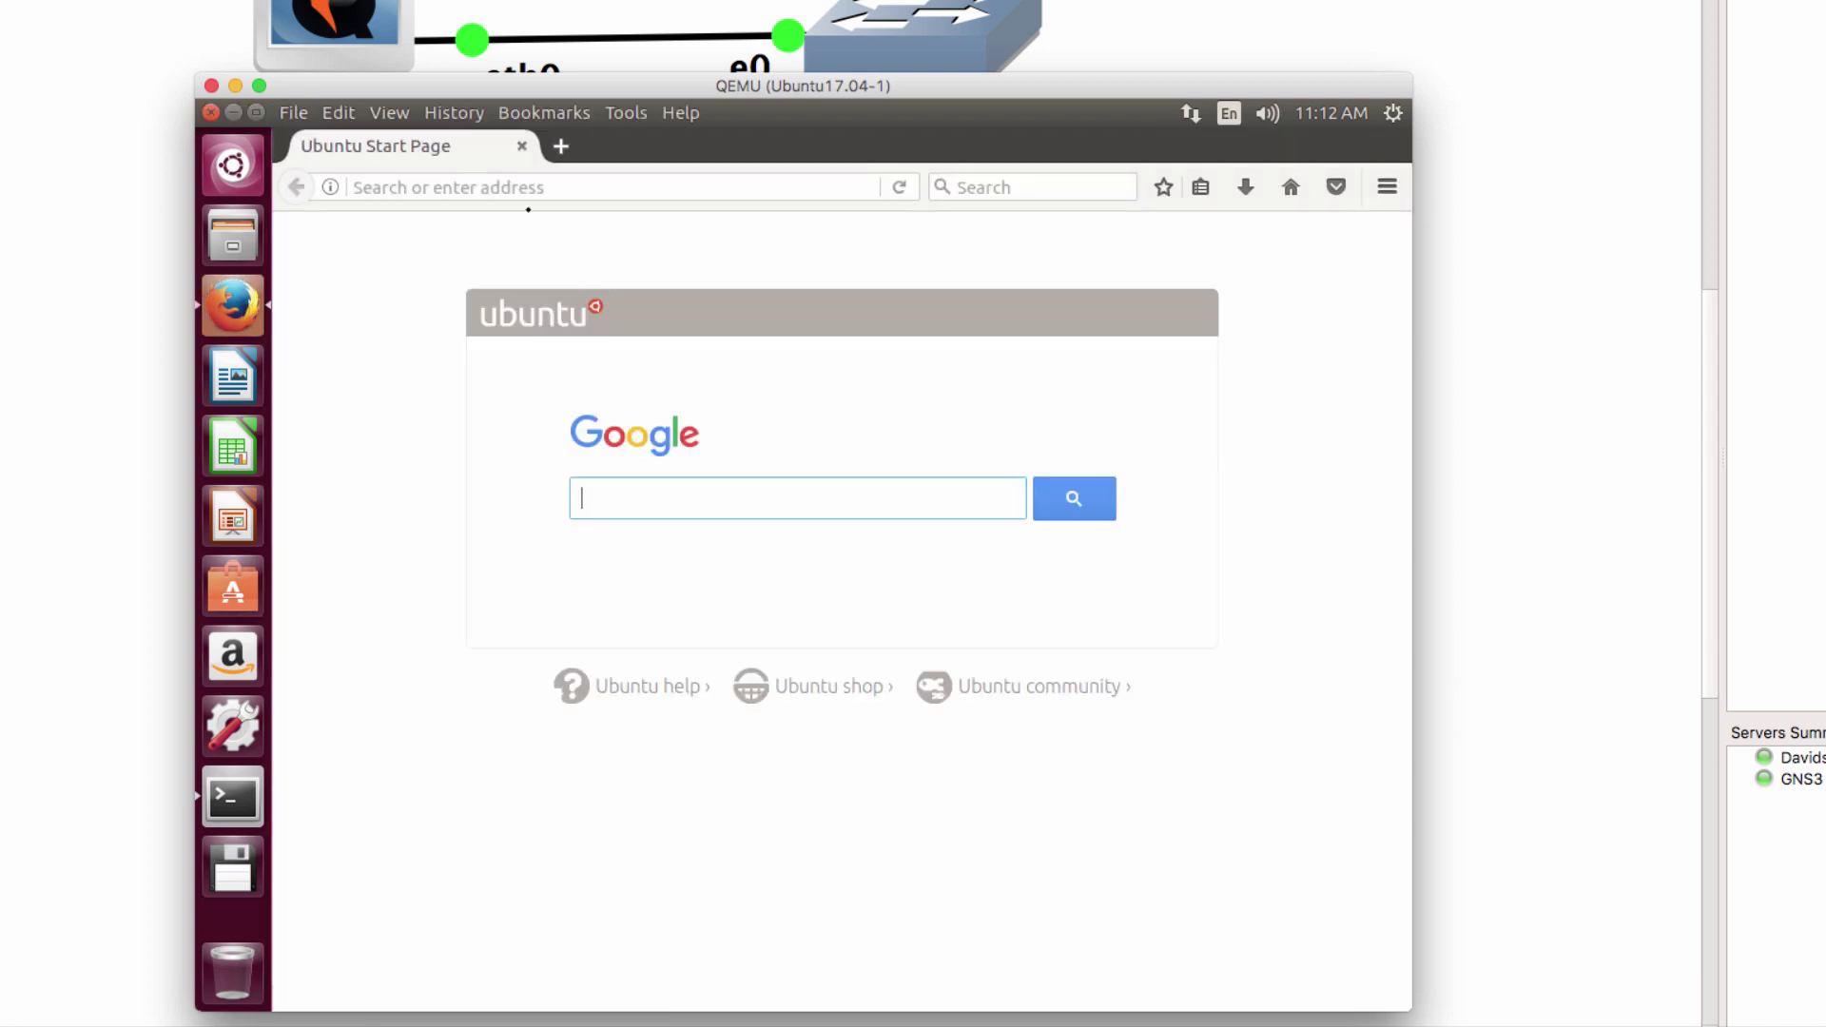
left_click(529, 188)
type("gns3.com")
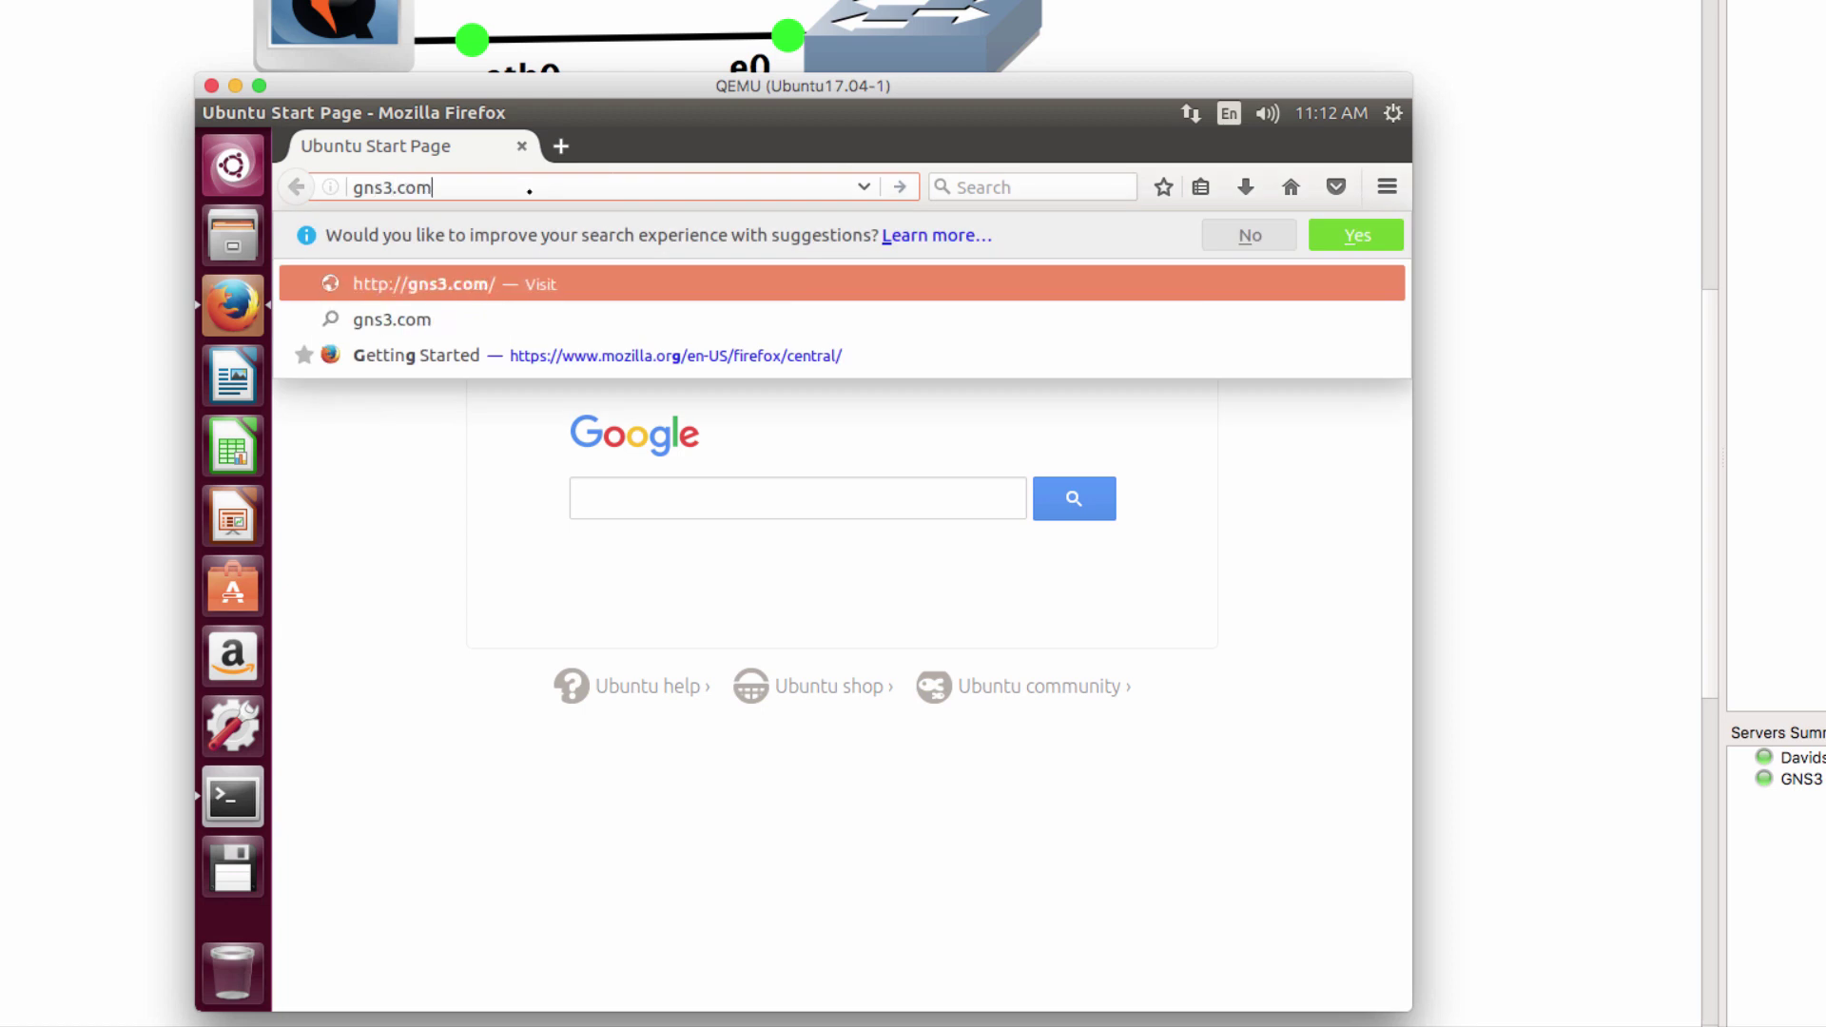
key("Return")
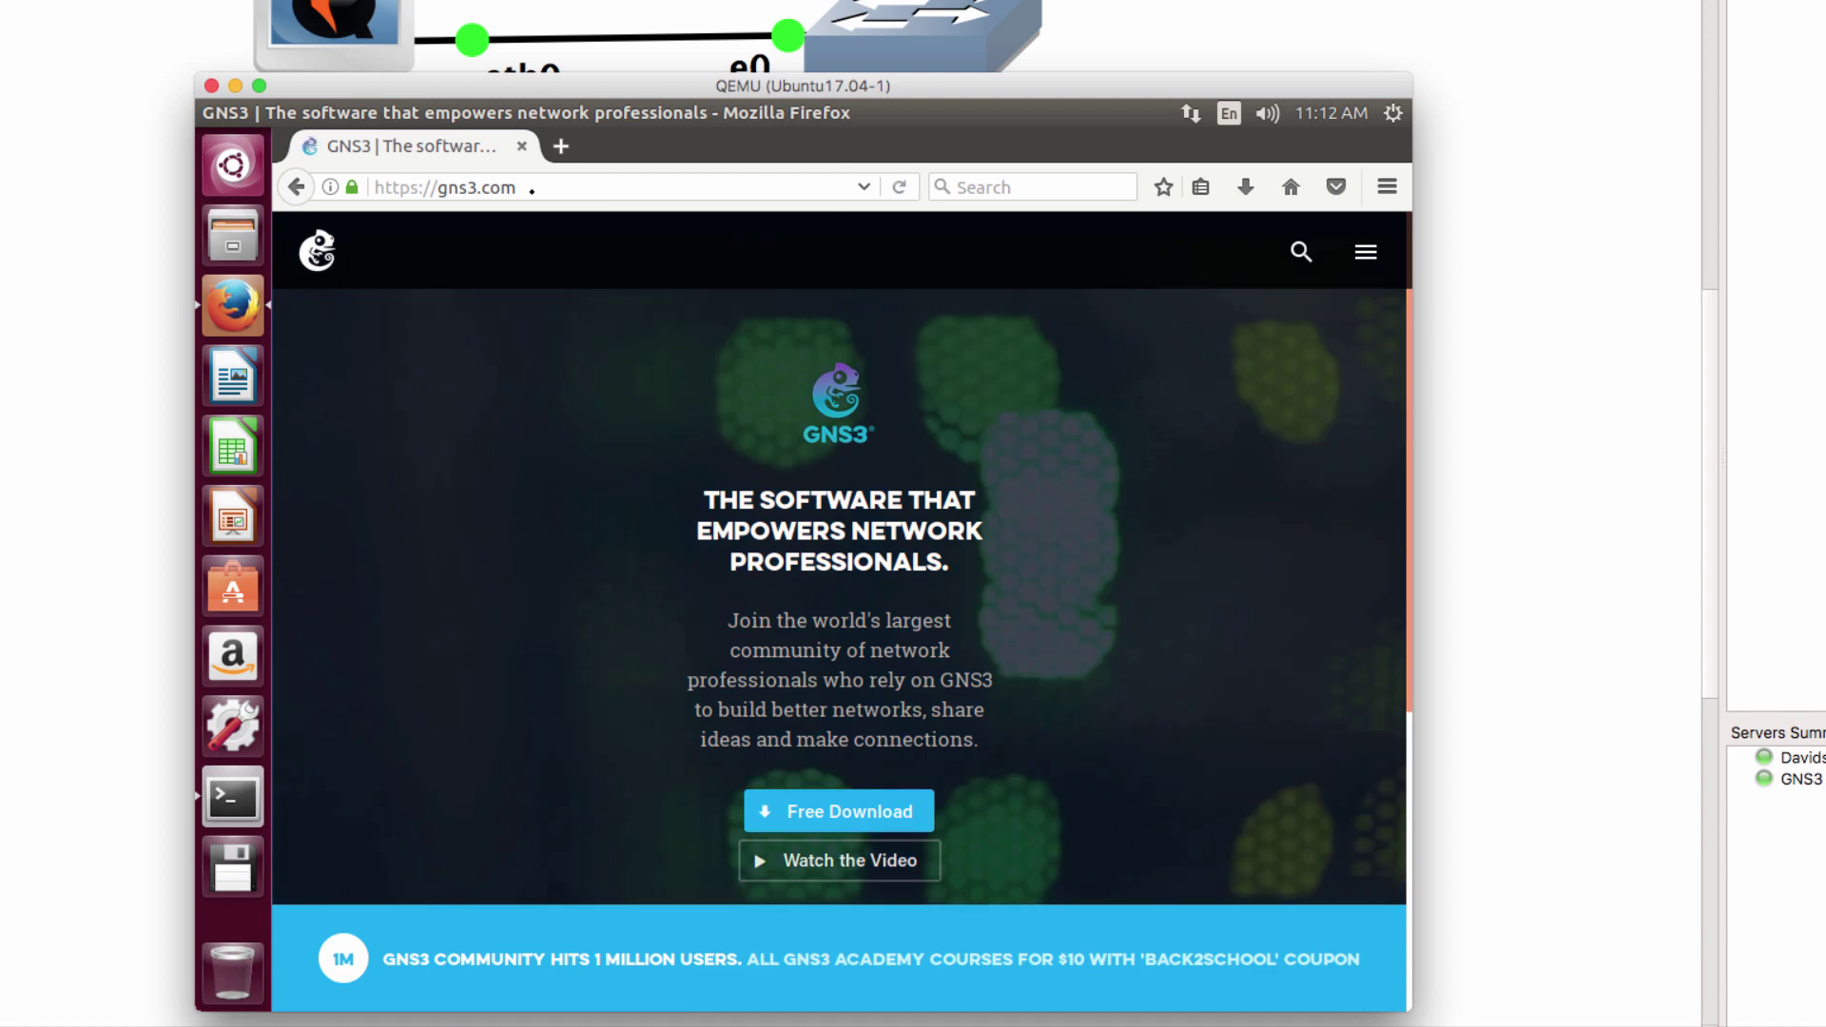
left_click_drag(911, 82, 568, 89)
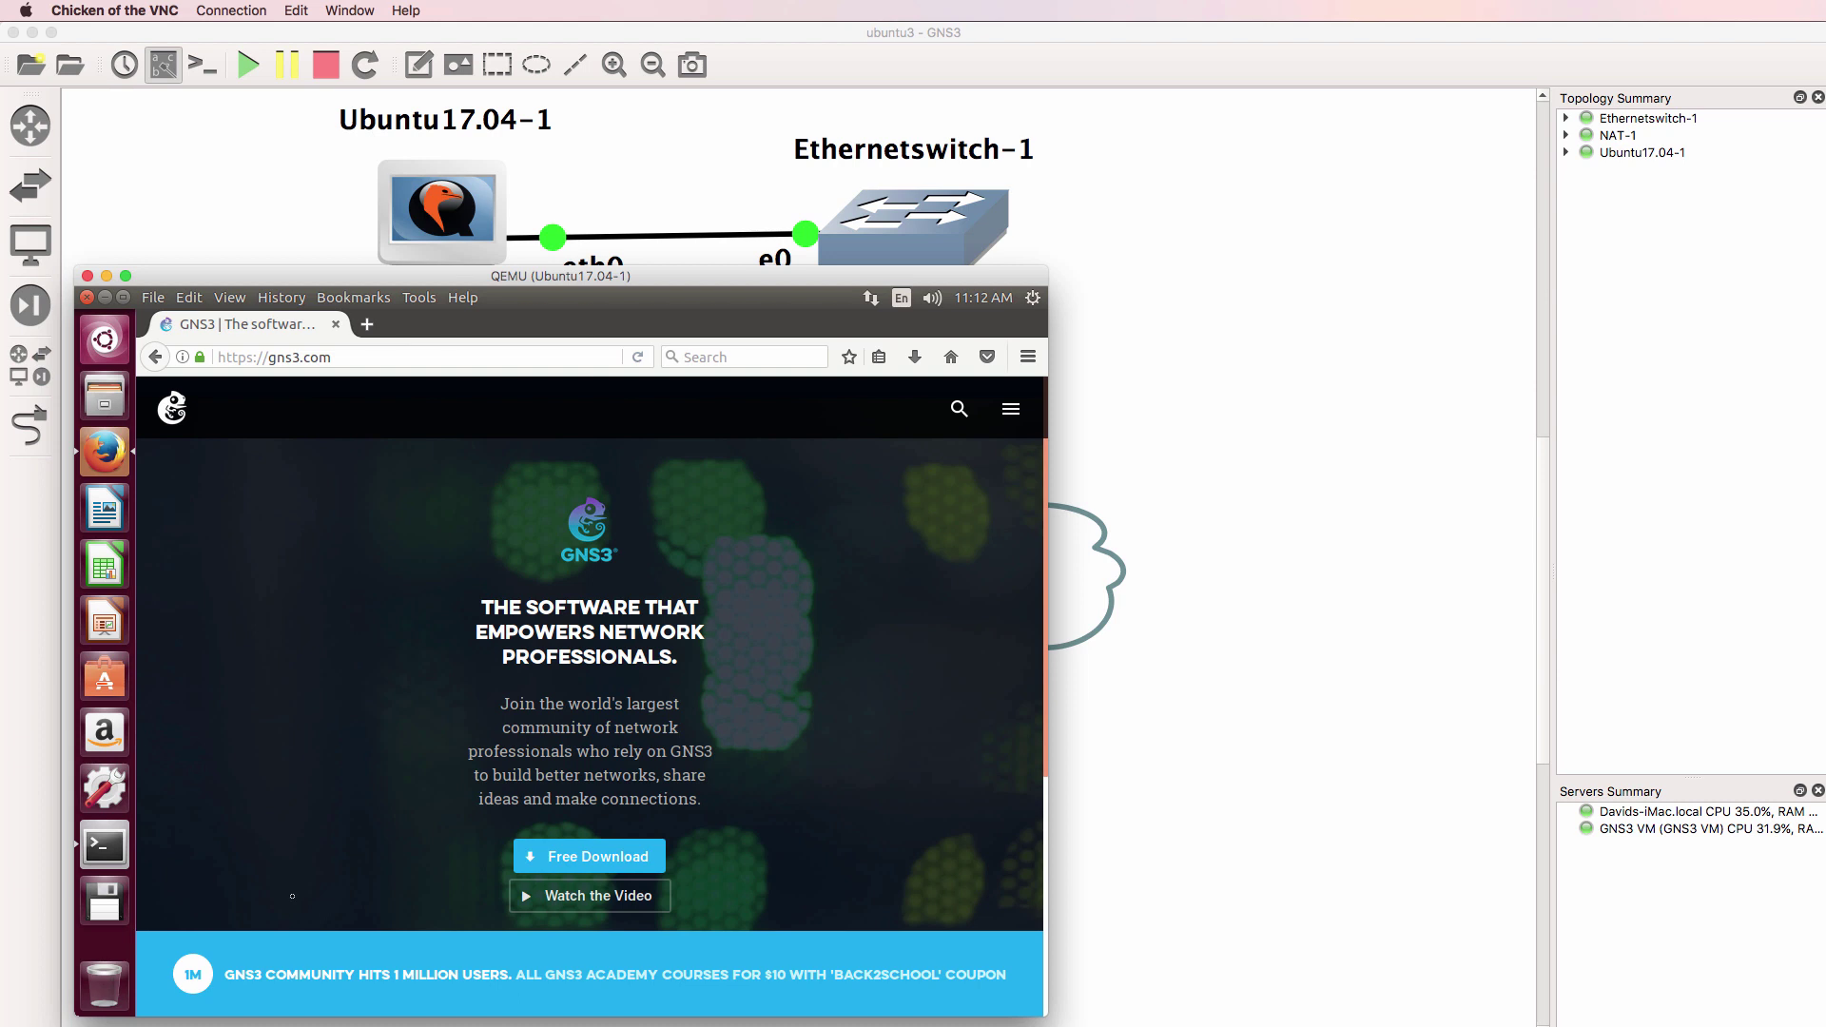
Add a second Ubuntu 17.04 VM, Ubuntu17.04-2, to the right of the switch
left_click(27, 204)
left_click(31, 244)
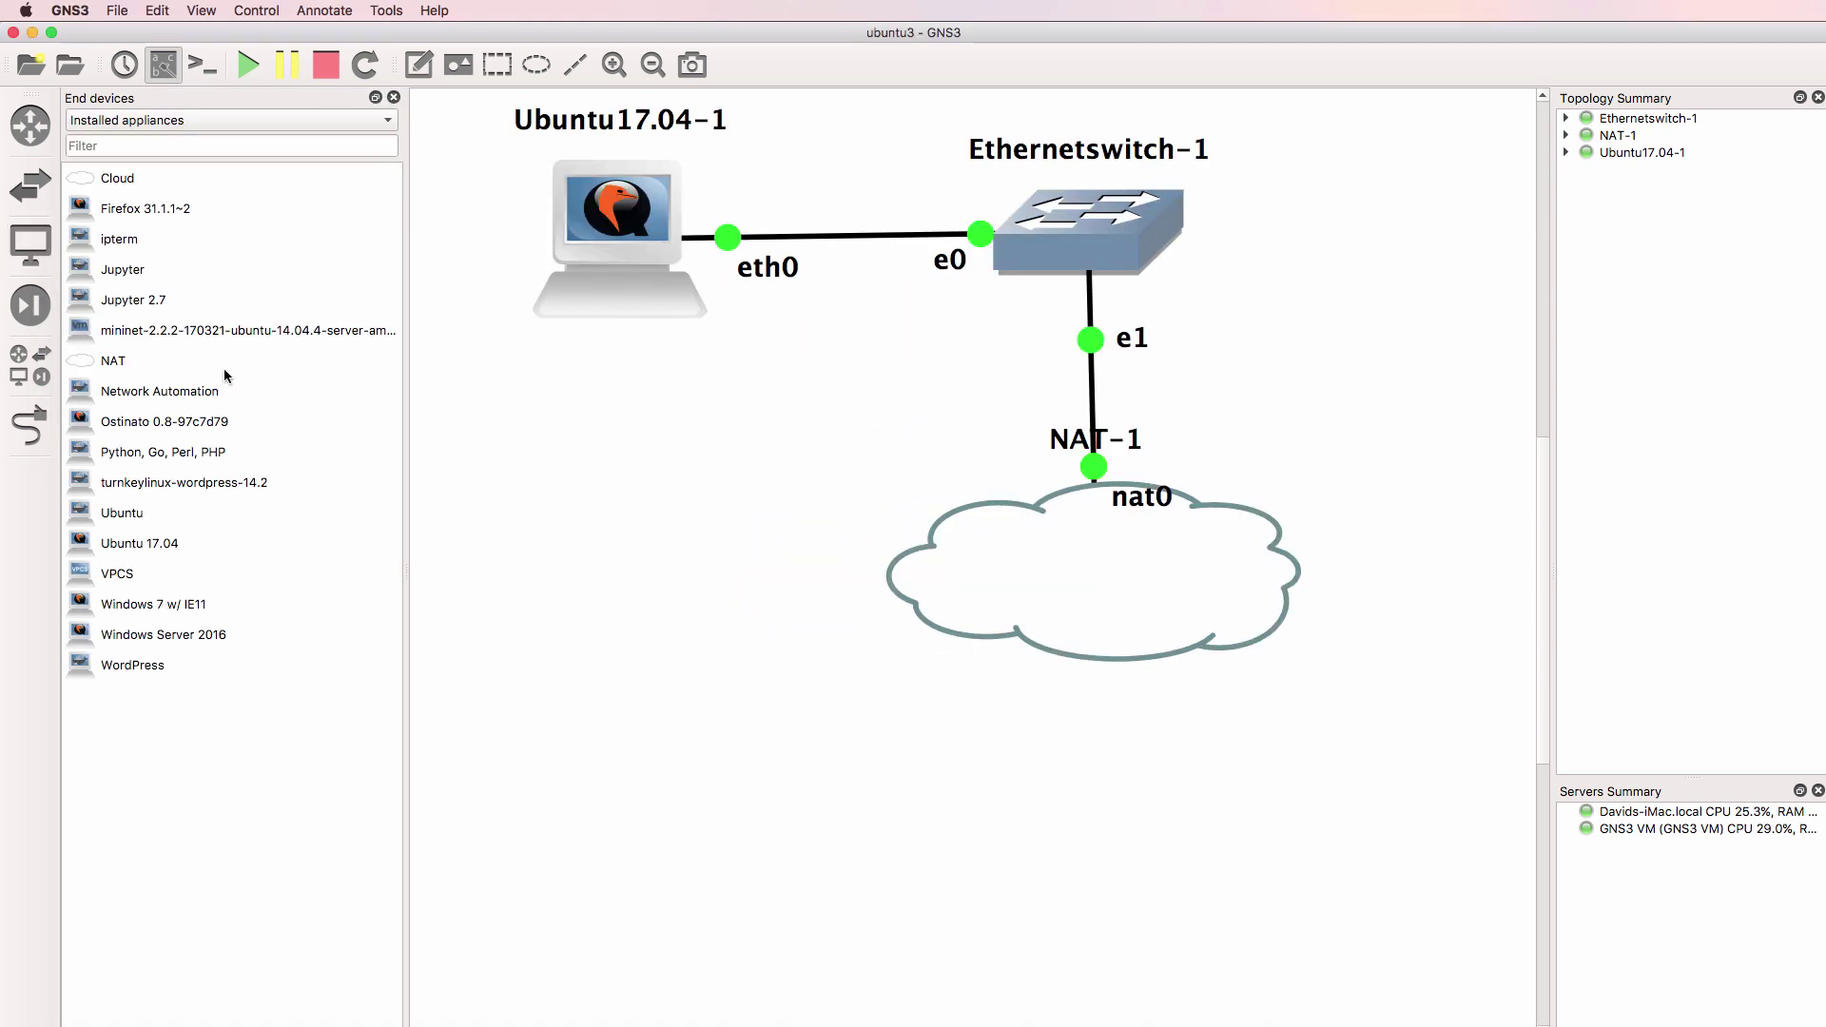
left_click_drag(143, 543, 1332, 241)
left_click_drag(1246, 302, 1367, 241)
Cable Ubuntu17.04-2 eth0 to switch port Ethernet2 and tidy the node and its labels
left_click(14, 434)
left_click(1329, 233)
left_click(1351, 250)
left_click(970, 249)
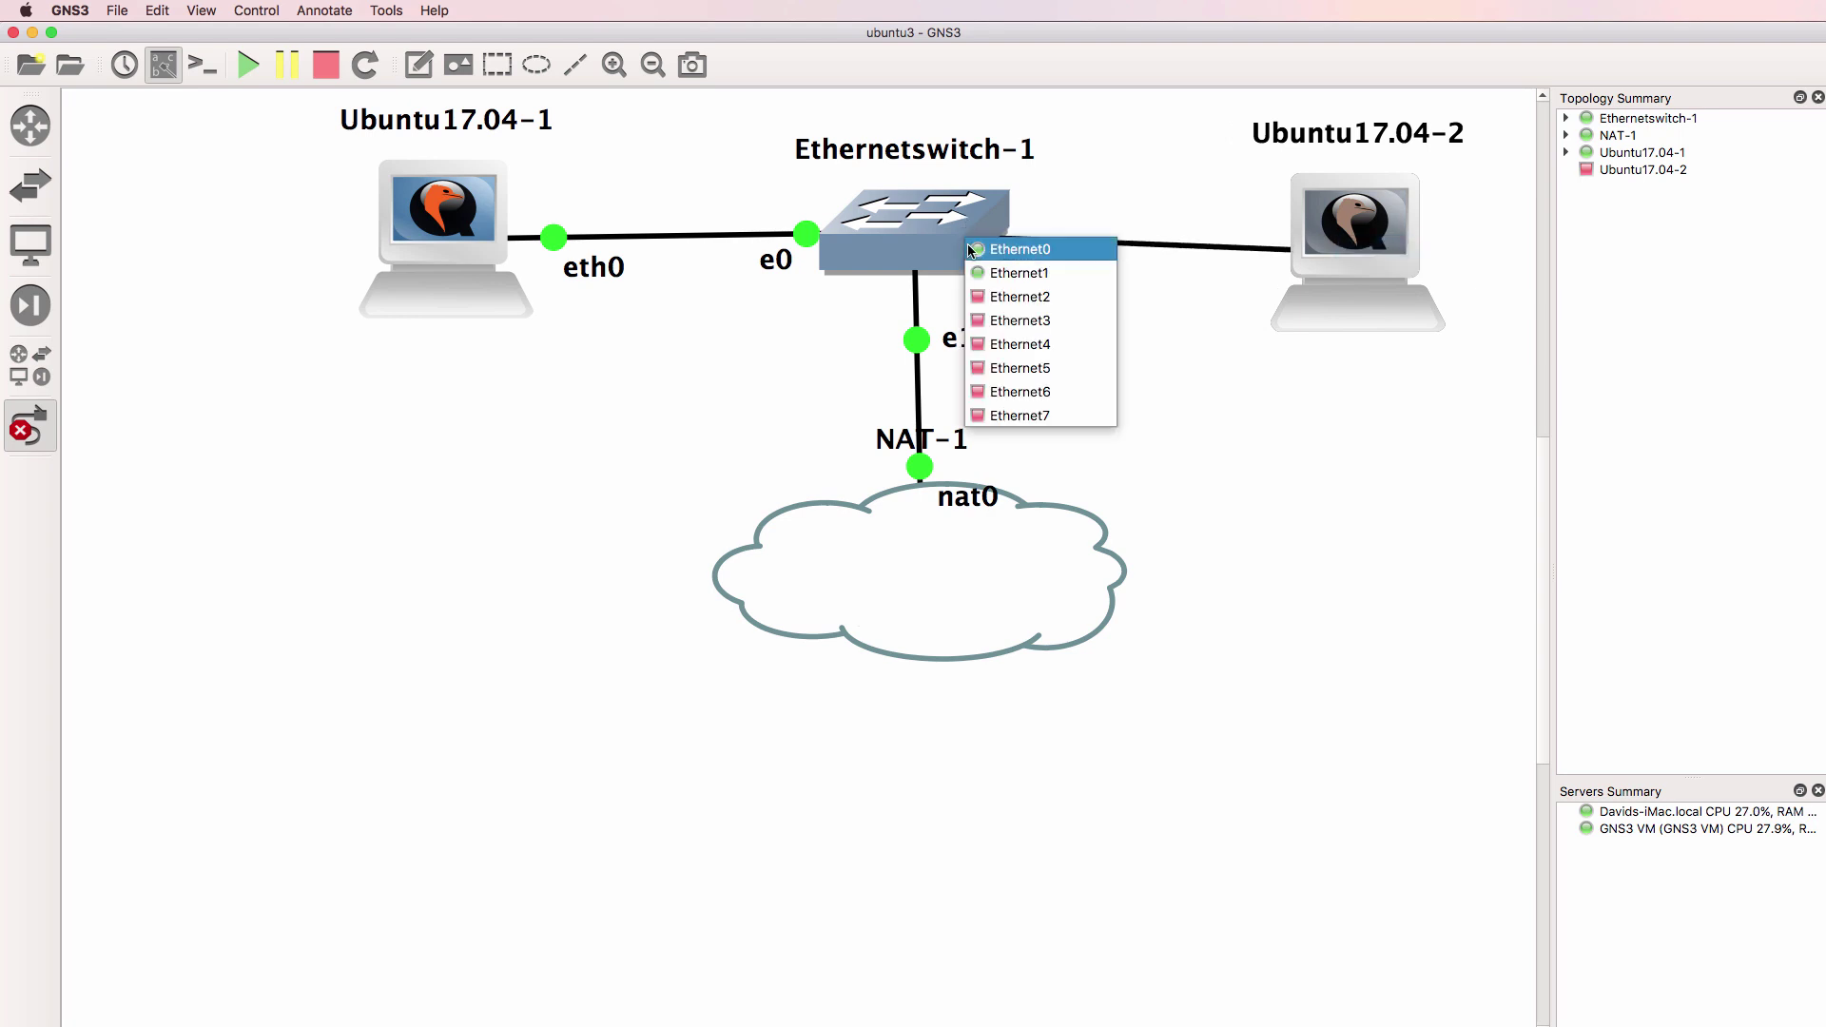
left_click(1010, 297)
left_click(31, 428)
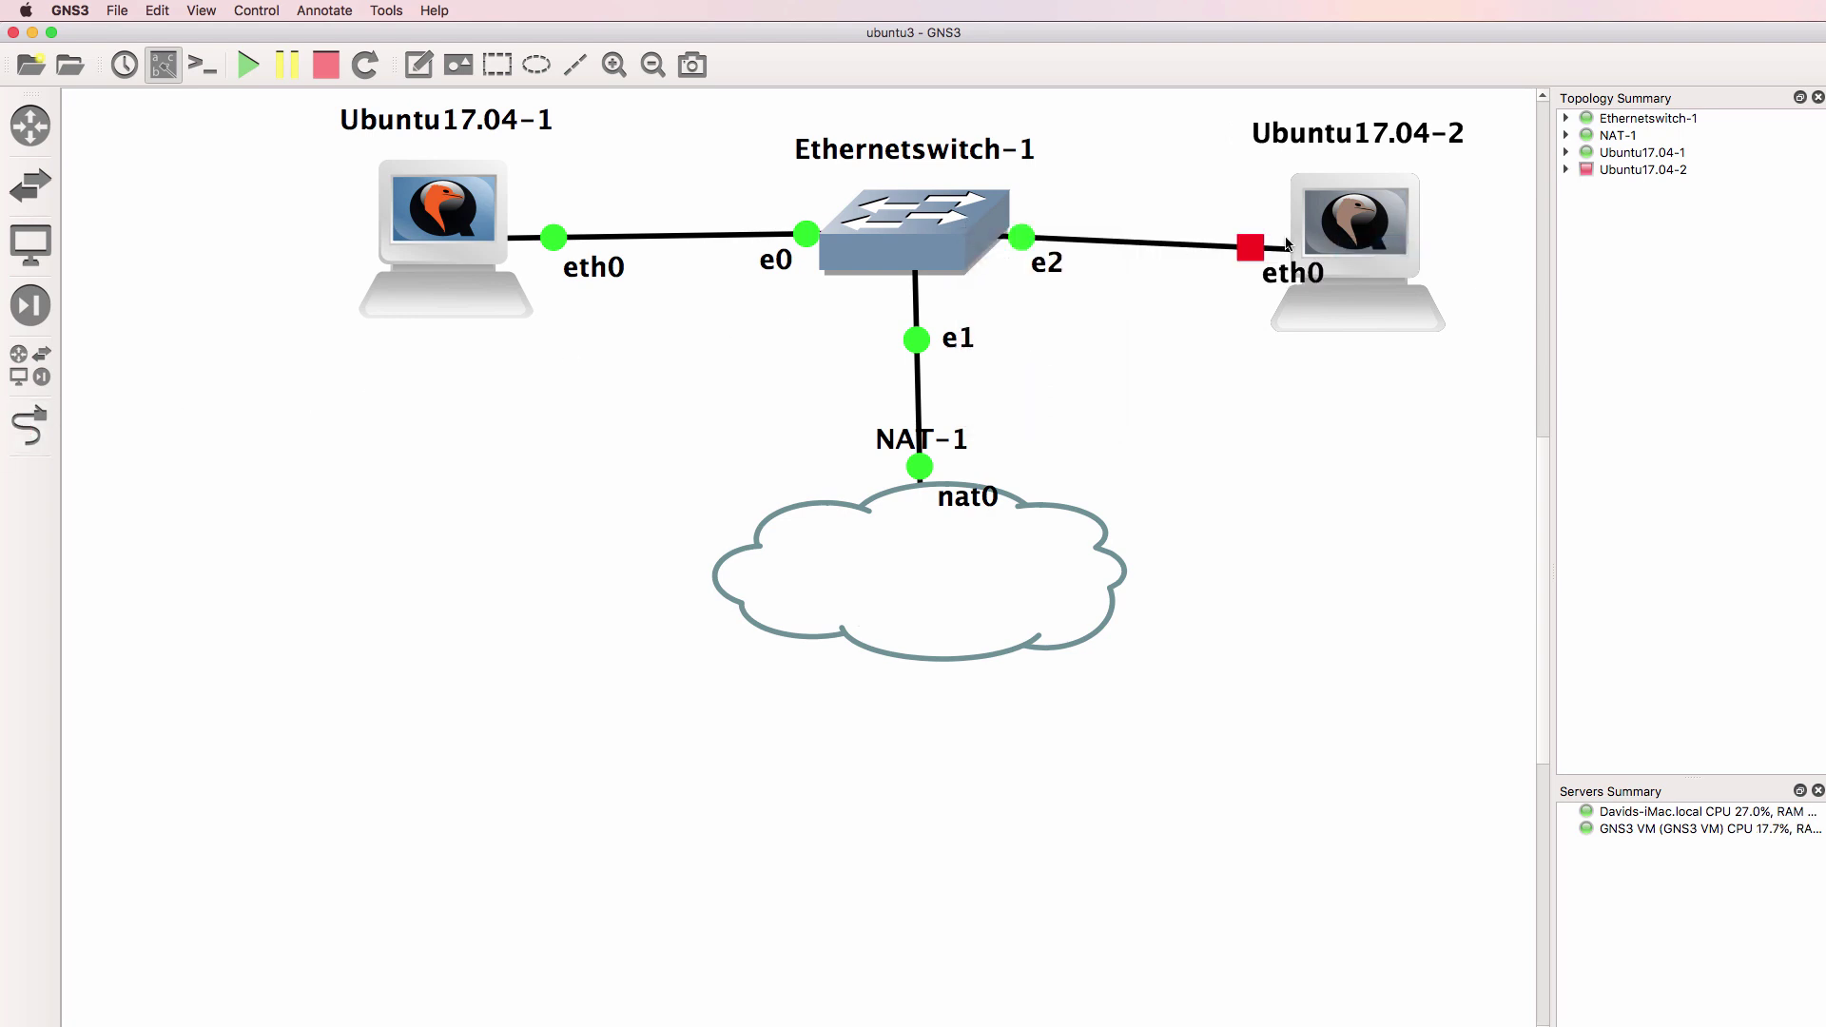
left_click_drag(1355, 229, 1349, 218)
left_click_drag(1285, 277, 1211, 283)
left_click_drag(1350, 237, 1349, 228)
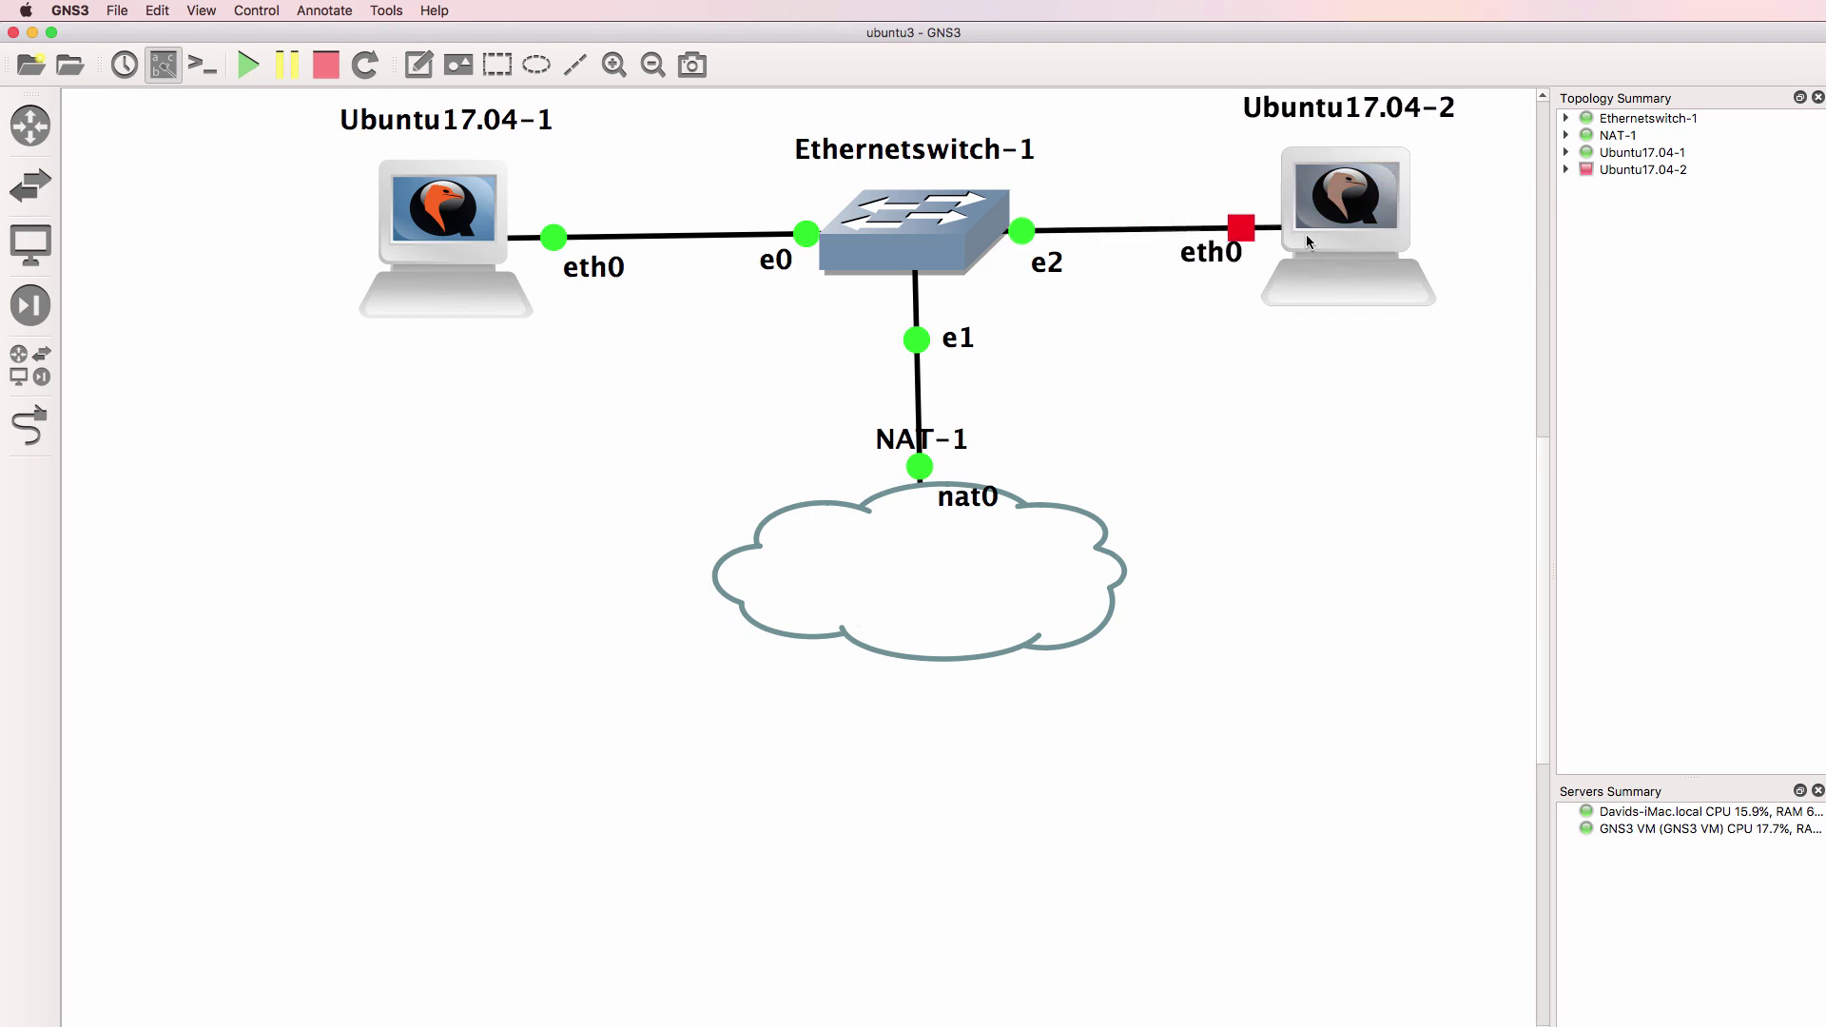
left_click_drag(1208, 269, 1207, 278)
left_click_drag(1358, 242, 1354, 233)
Start the Ubuntu17.04-2 VM and open its console
right_click(1355, 233)
left_click(1398, 403)
right_click(1319, 177)
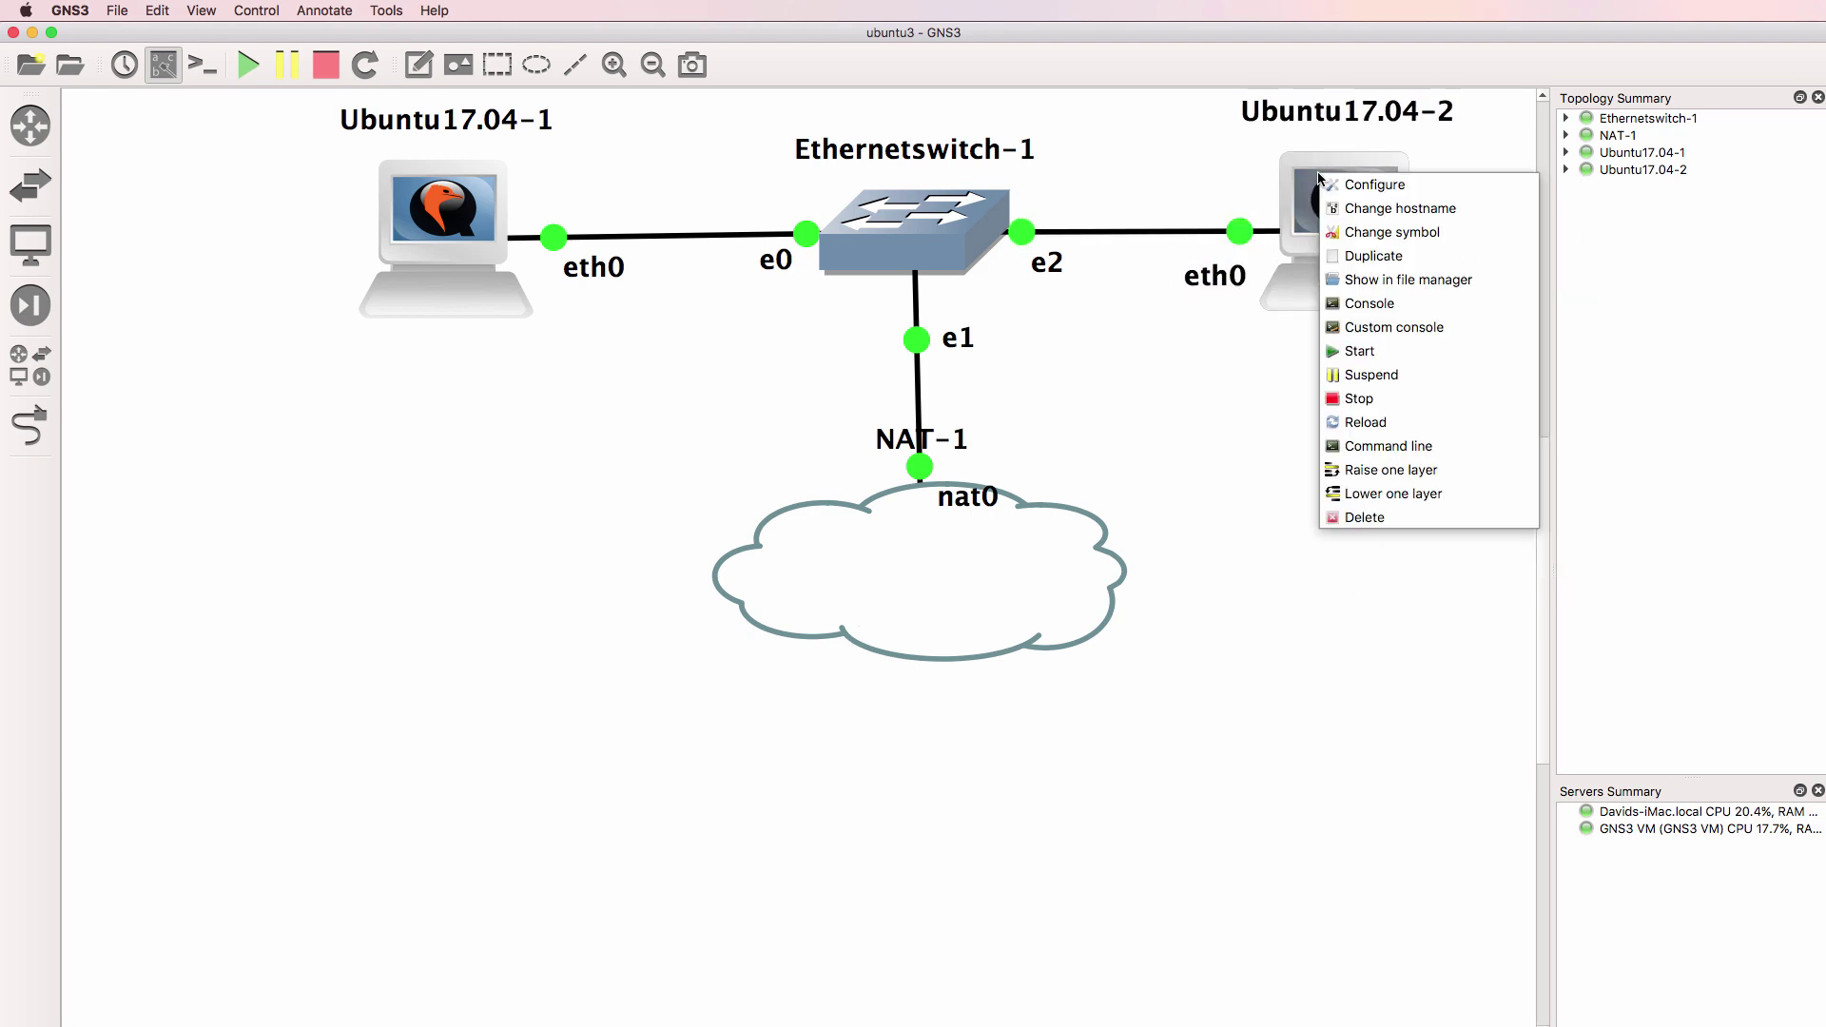
left_click(1387, 311)
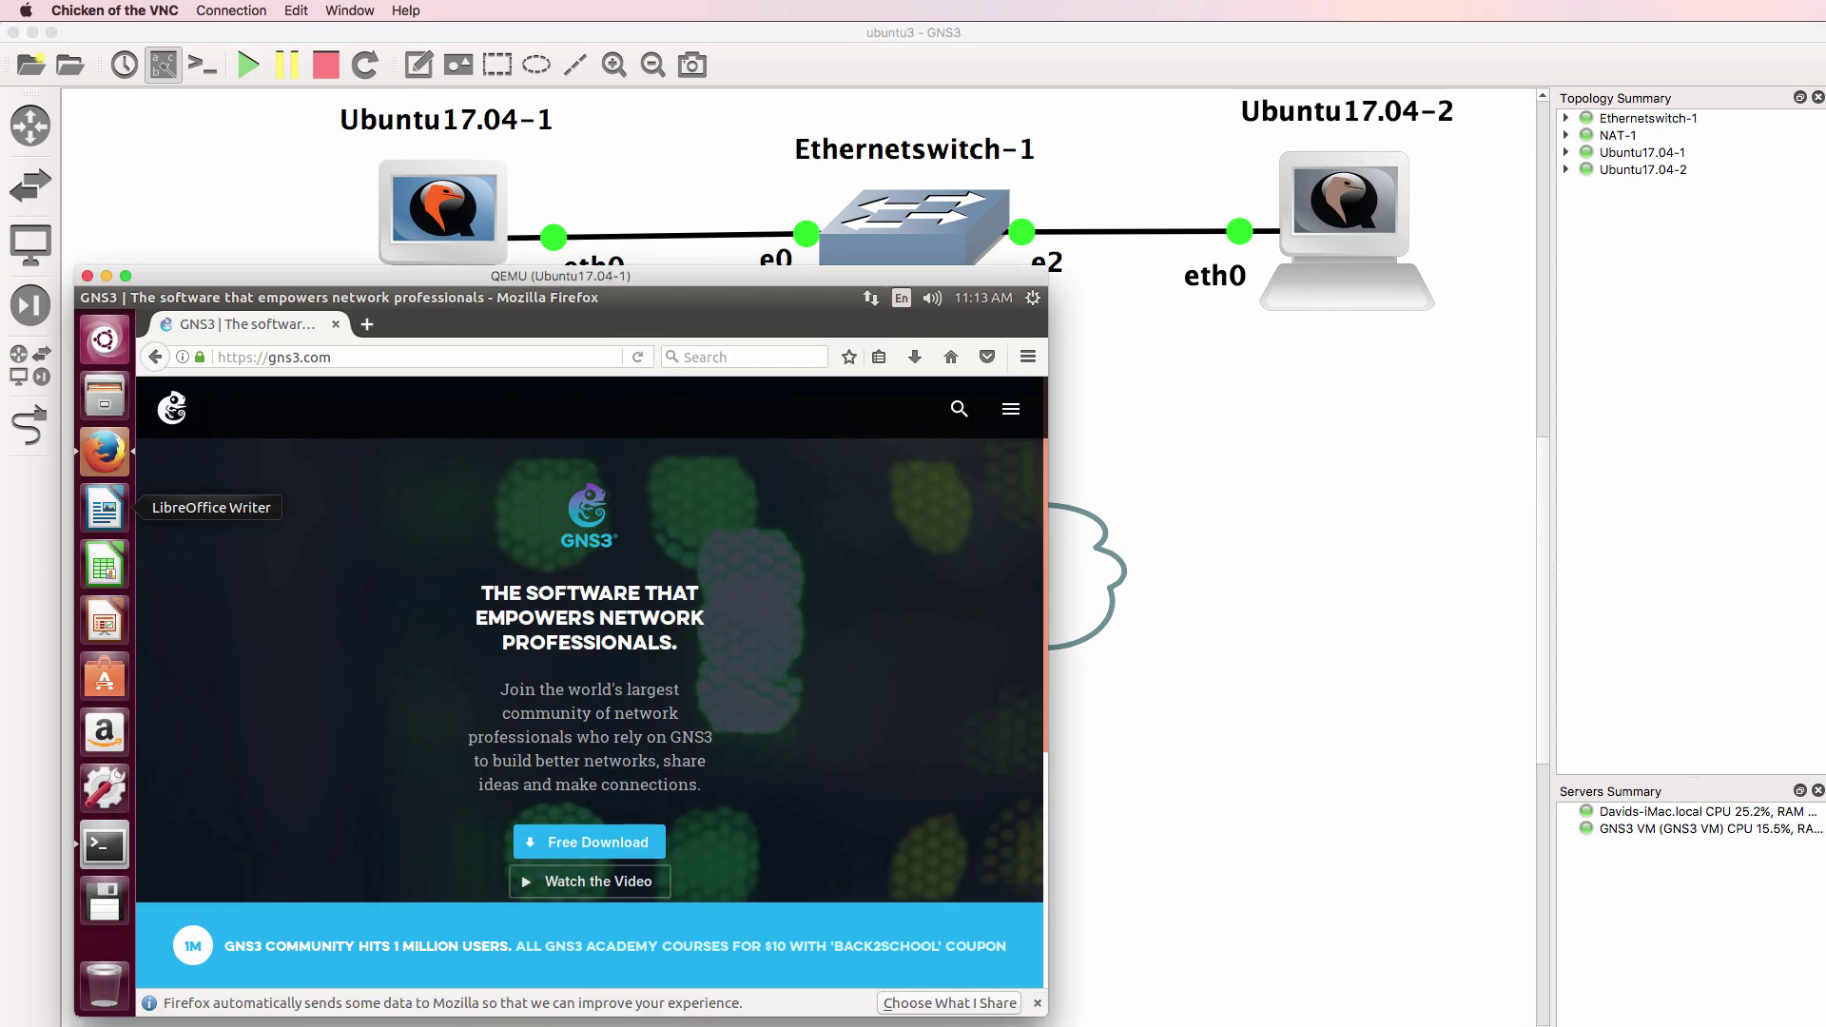
Reposition, close and reopen the Ubuntu17.04-2 console window
left_click_drag(567, 524, 1236, 275)
left_click_drag(1010, 284, 1263, 377)
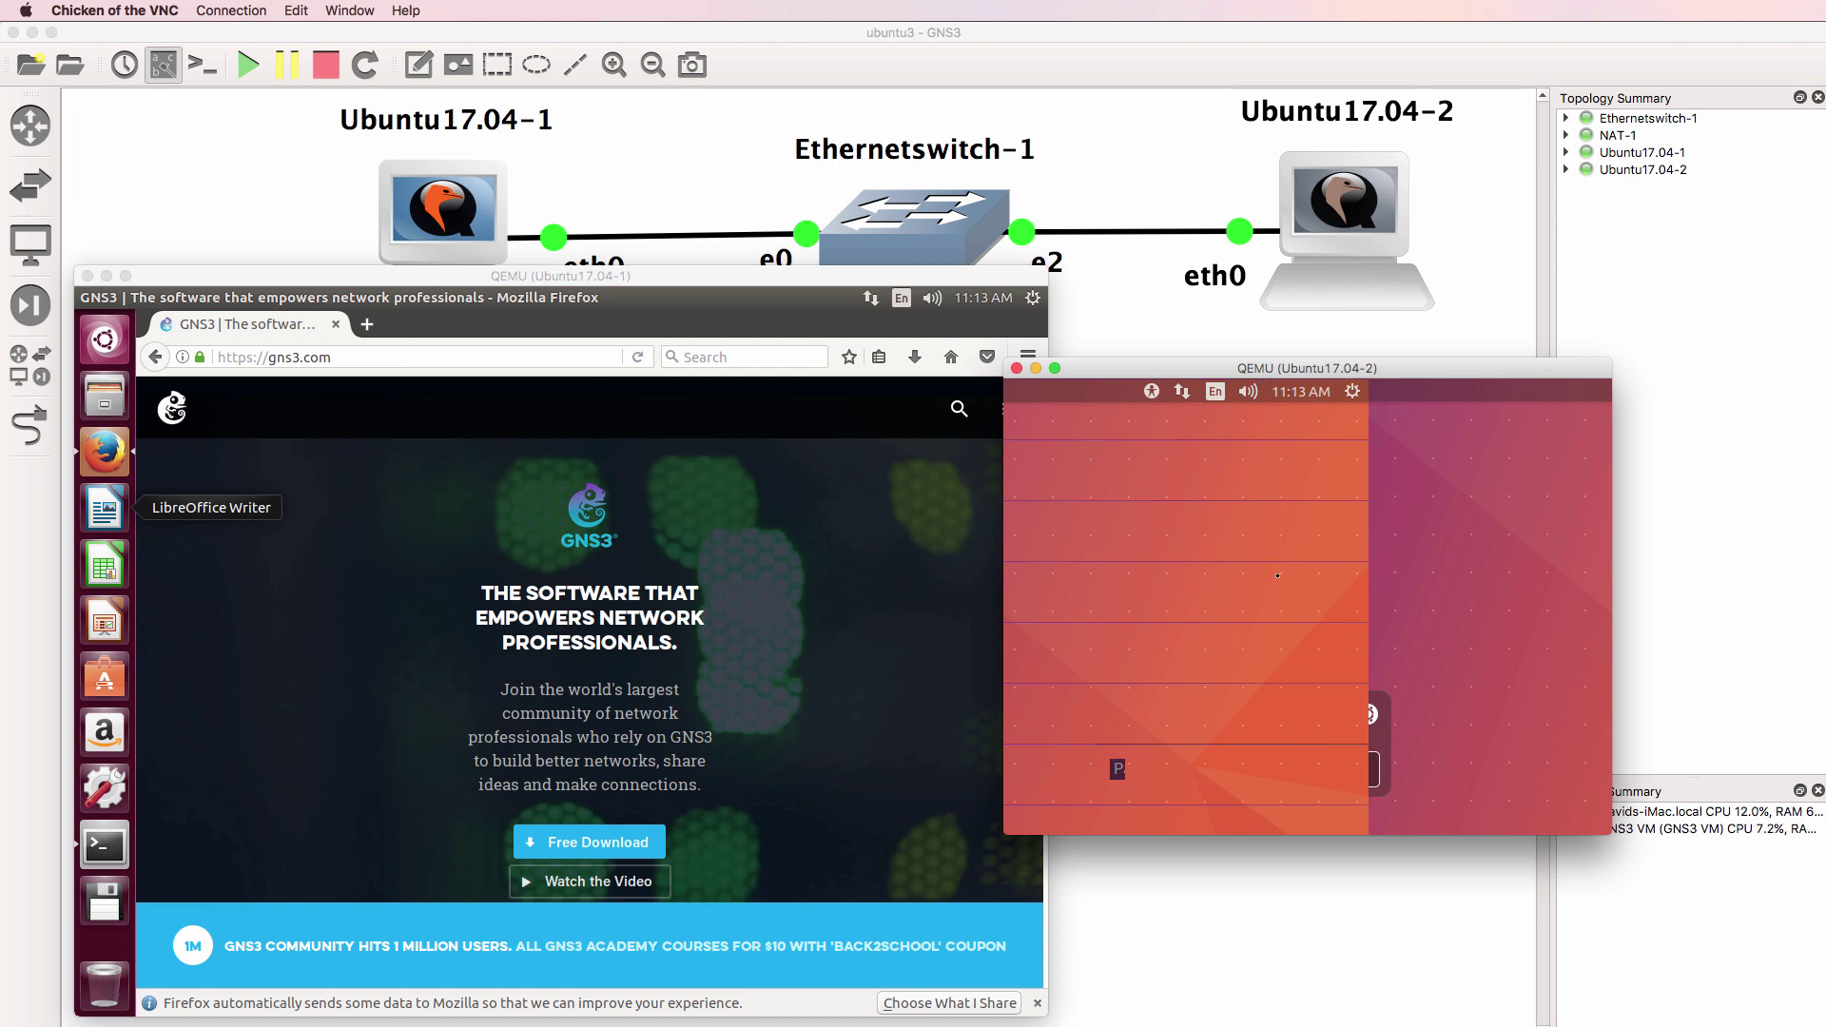
left_click(1016, 368)
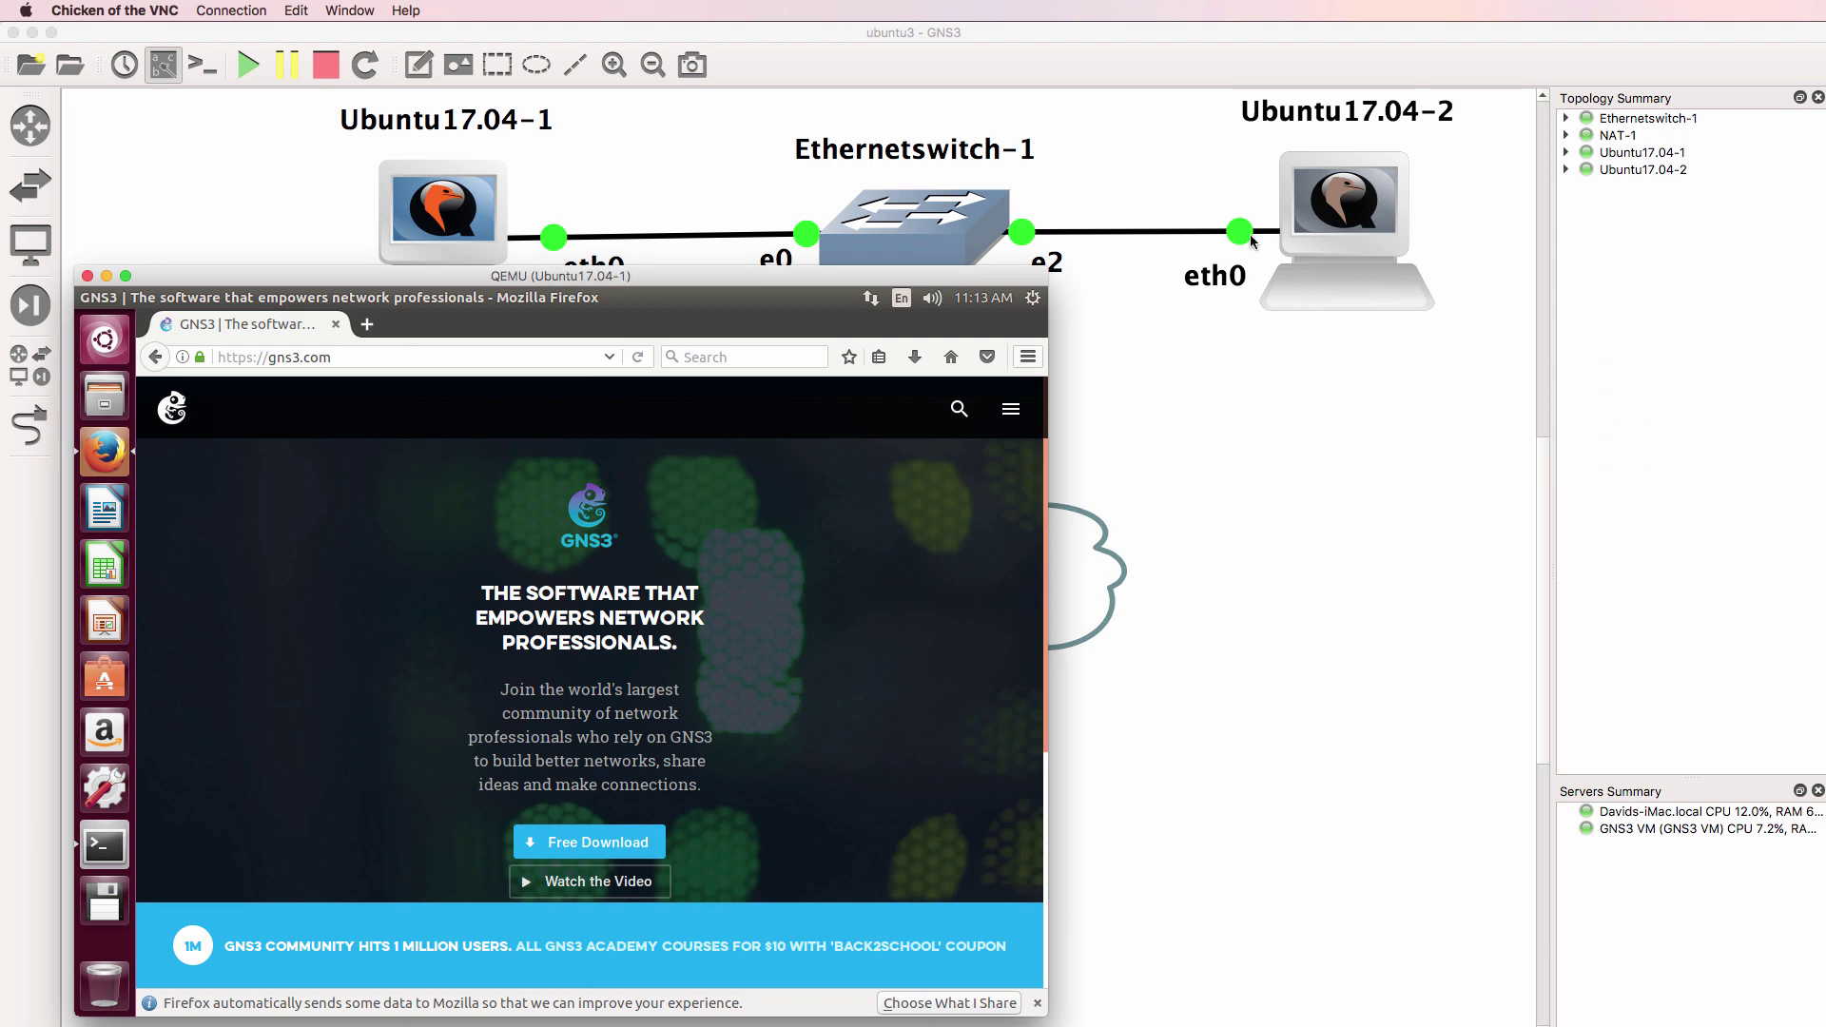
right_click(1318, 221)
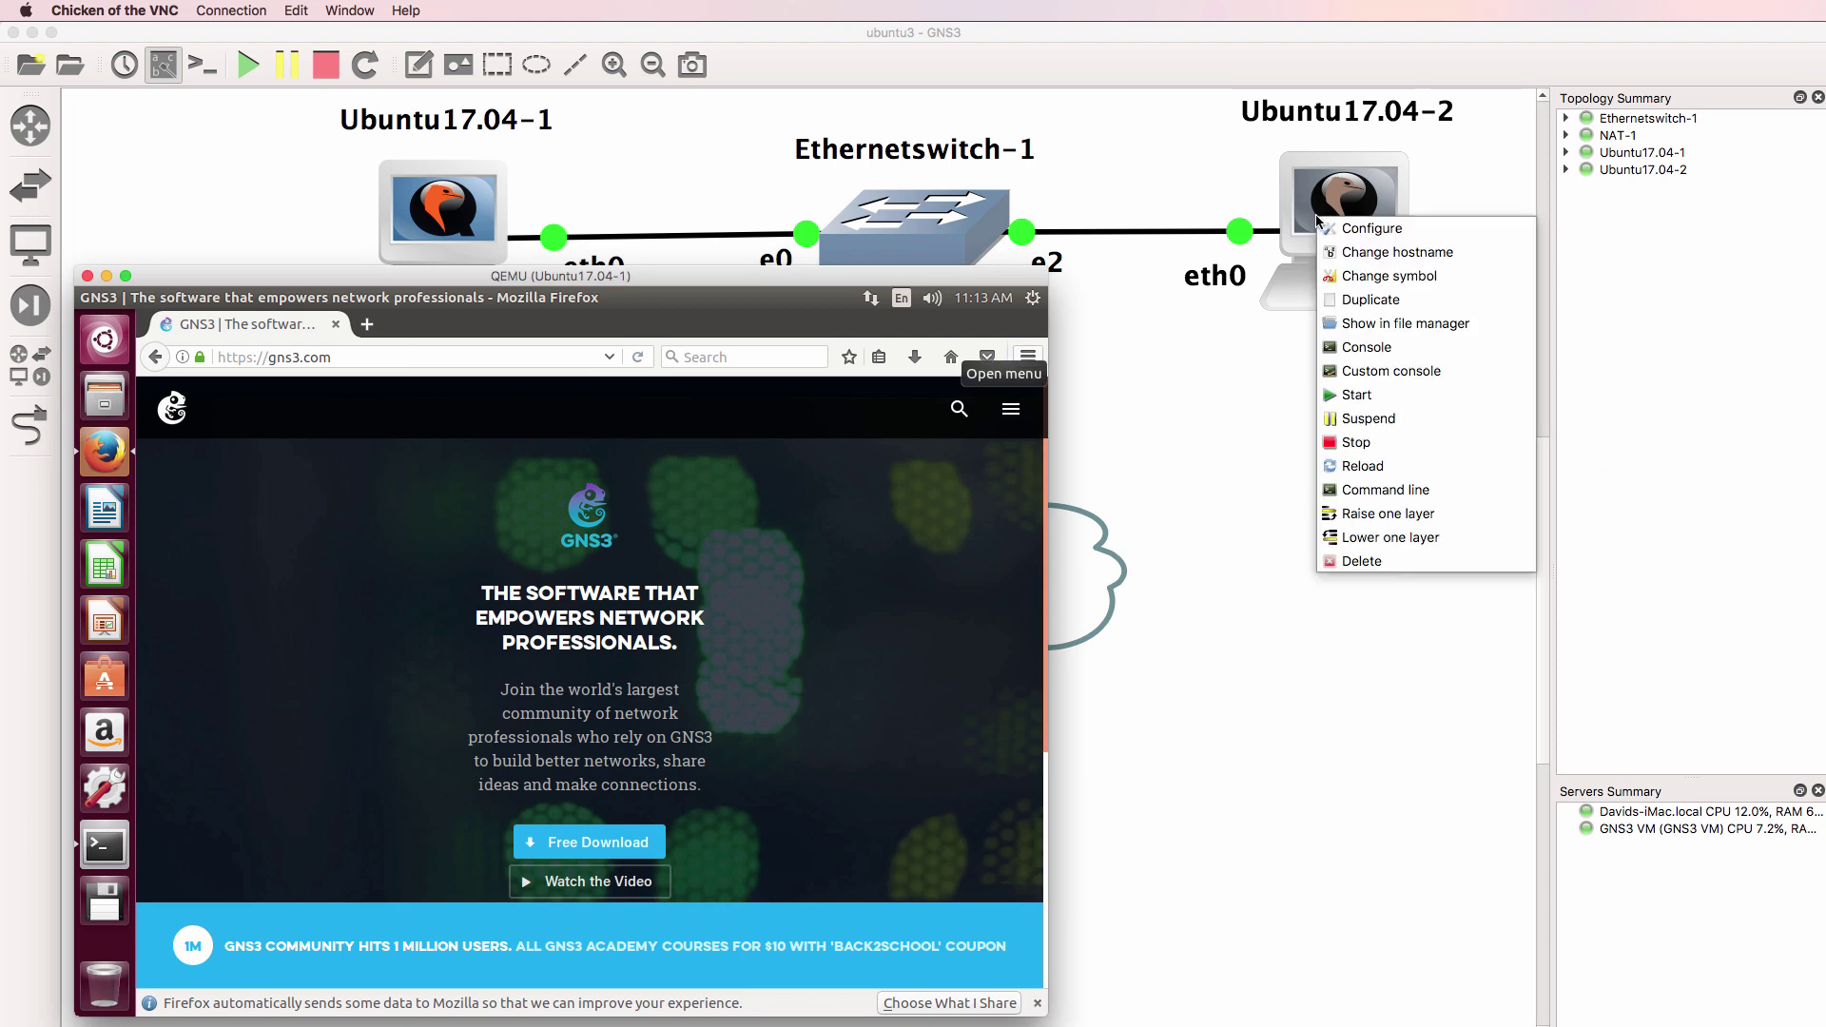
left_click(1382, 354)
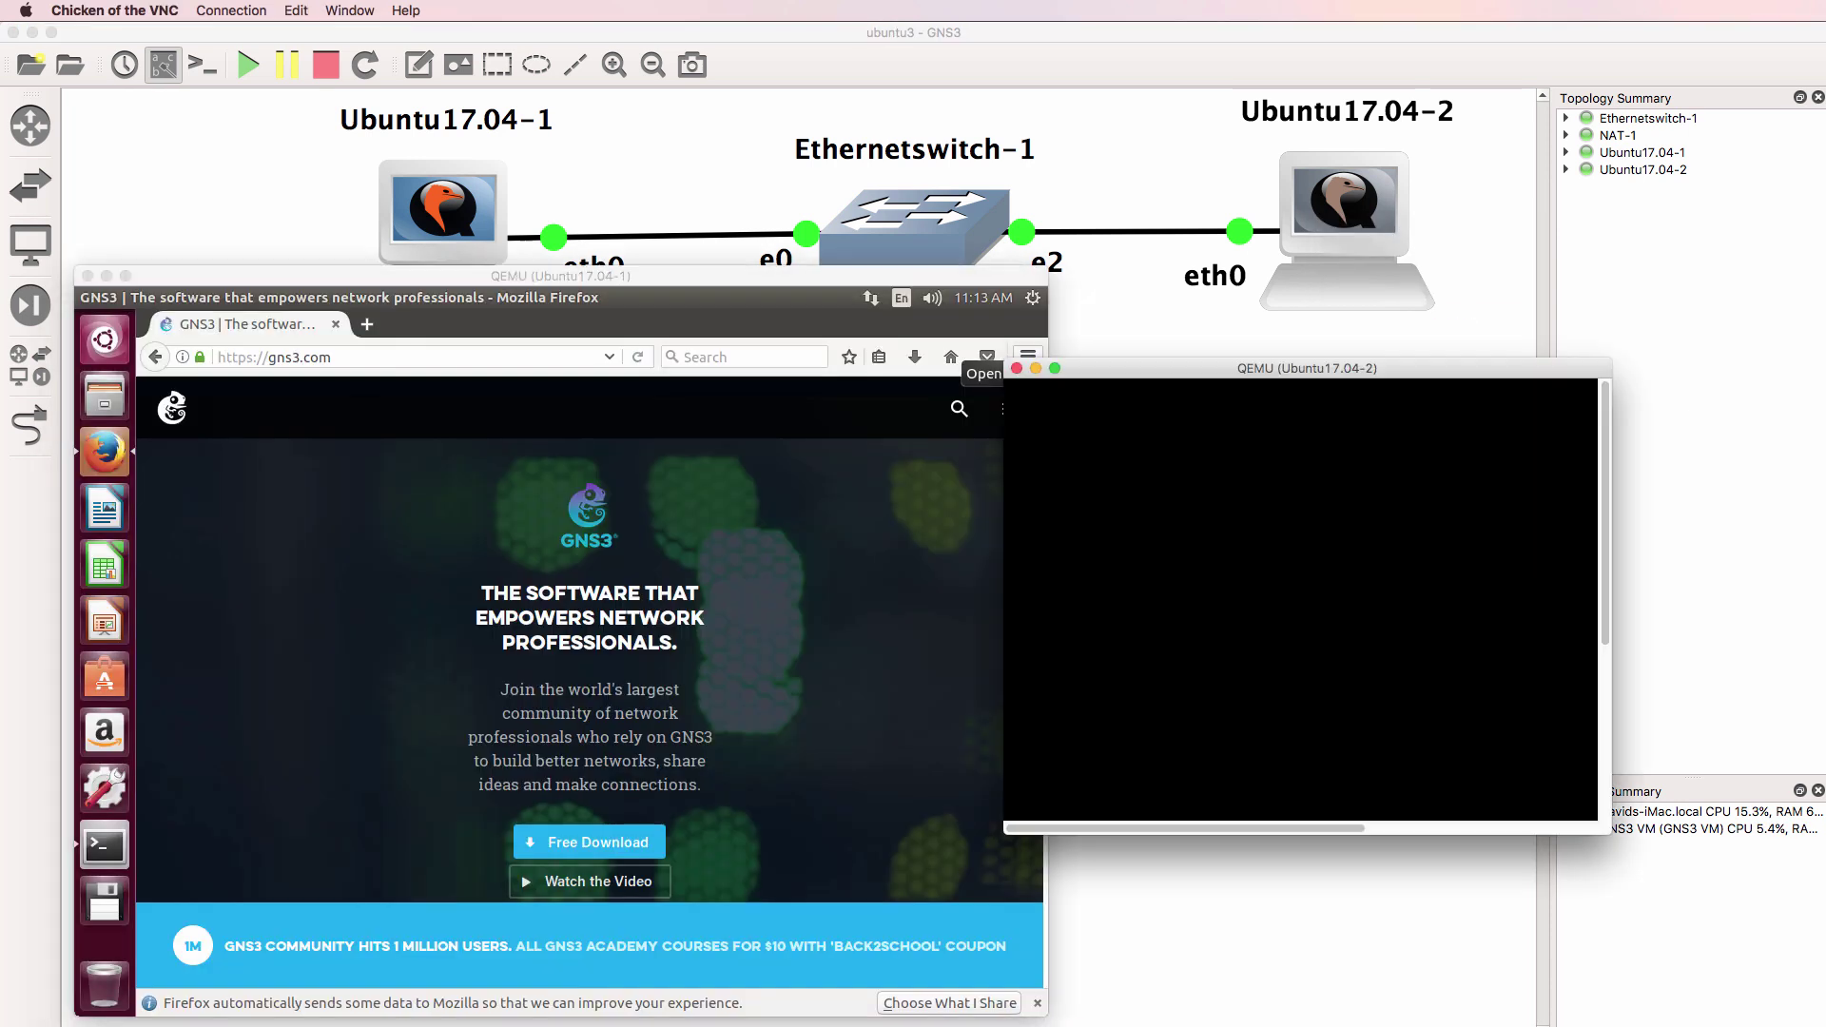
Enter the login password on Ubuntu17.04-2 and arrange its console beside Ubuntu17.04-1
left_click_drag(1158, 376, 1036, 295)
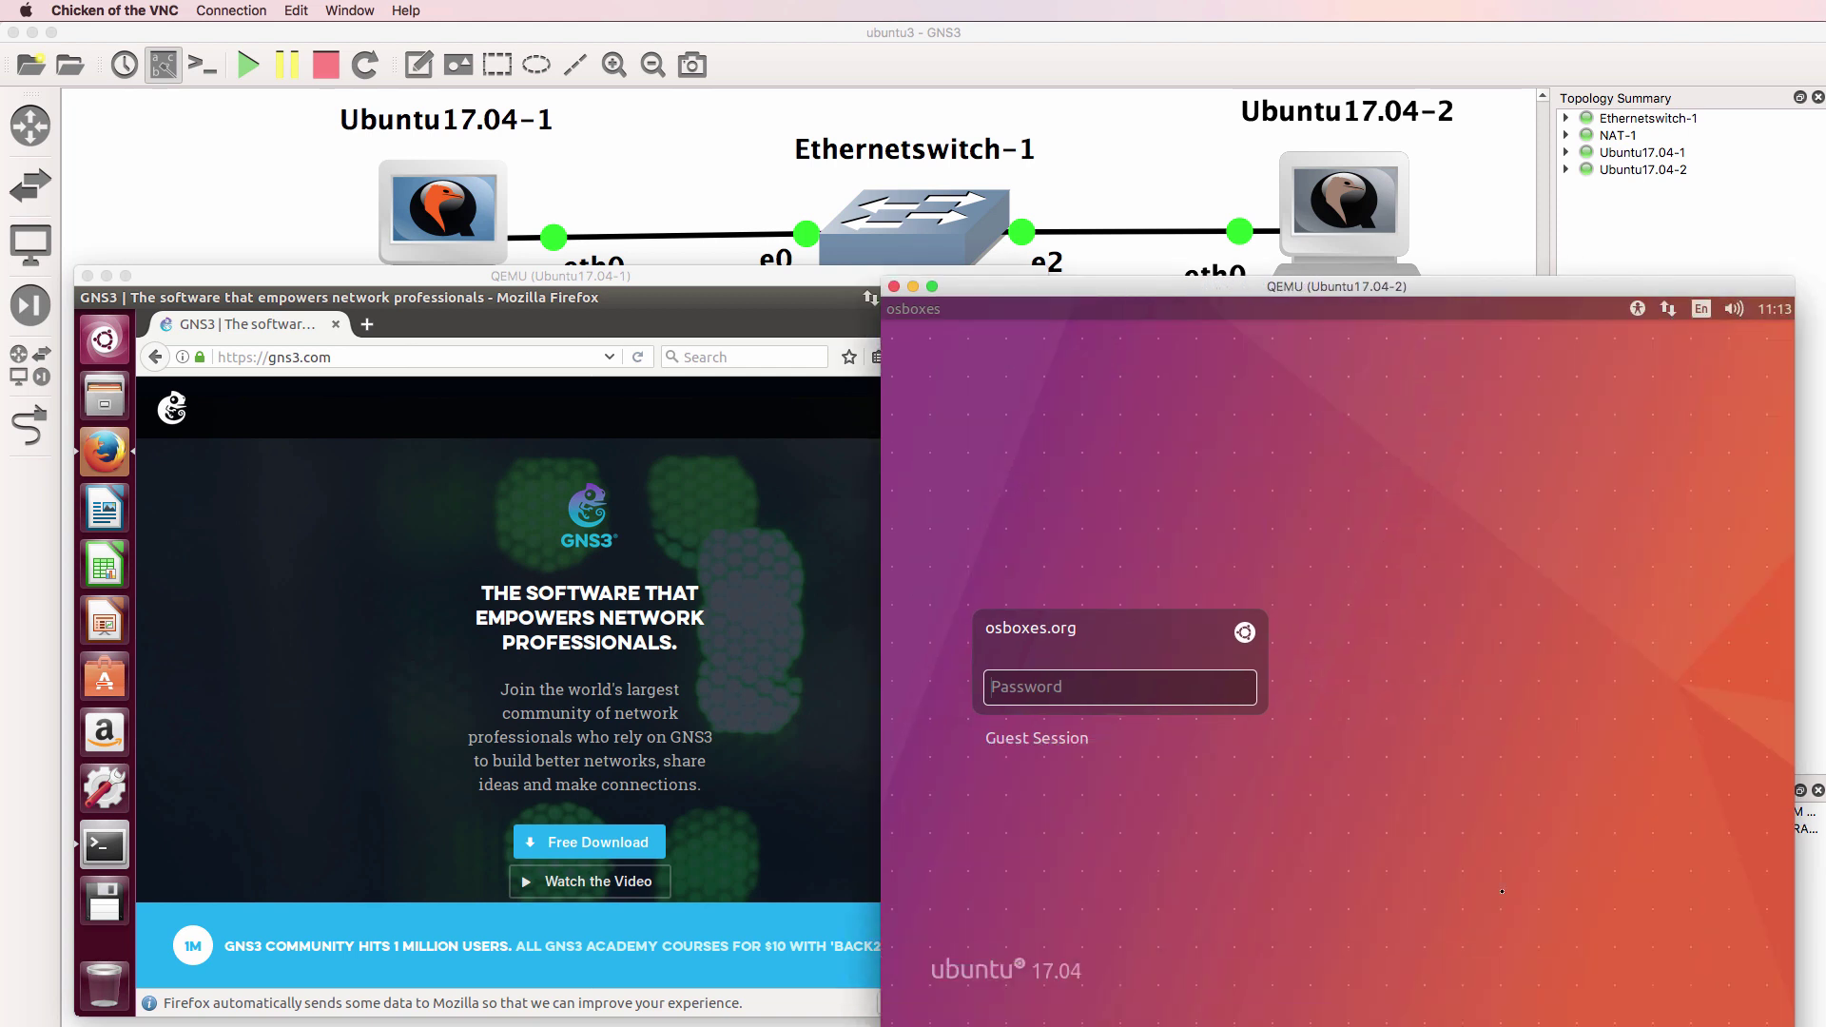
type("o")
key("Return")
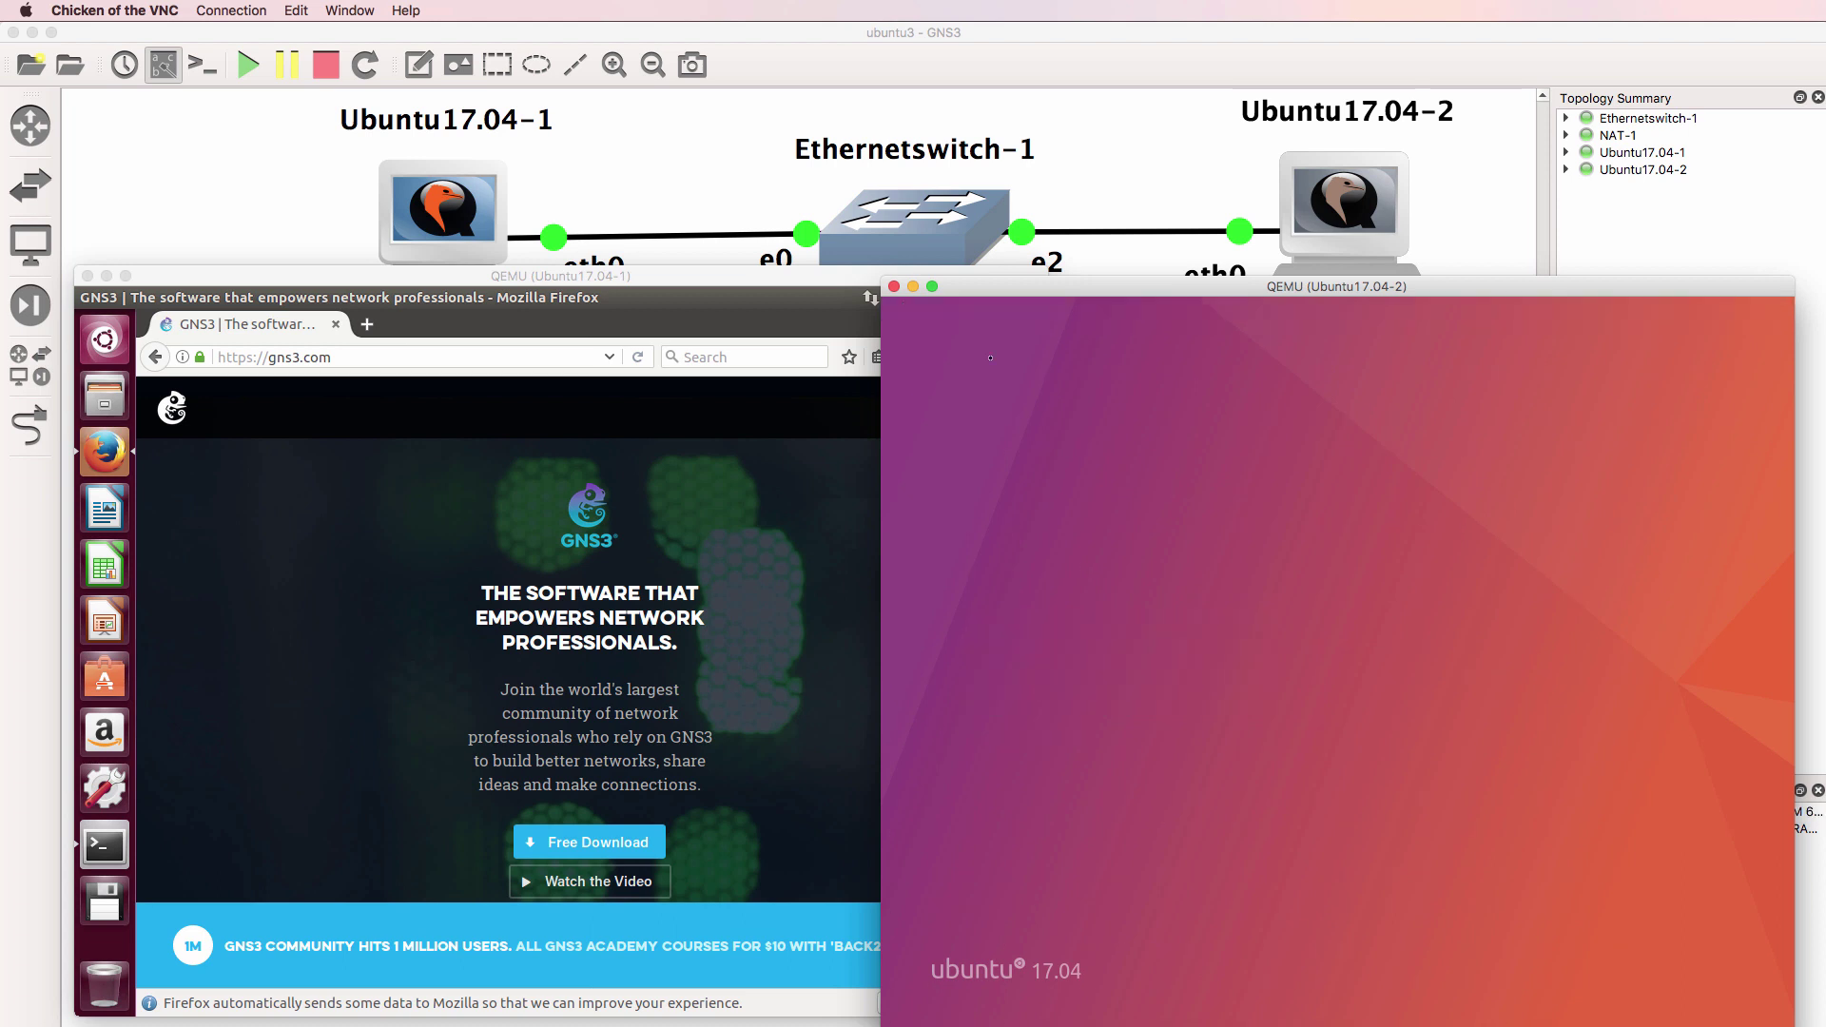
left_click_drag(1192, 291, 1140, 262)
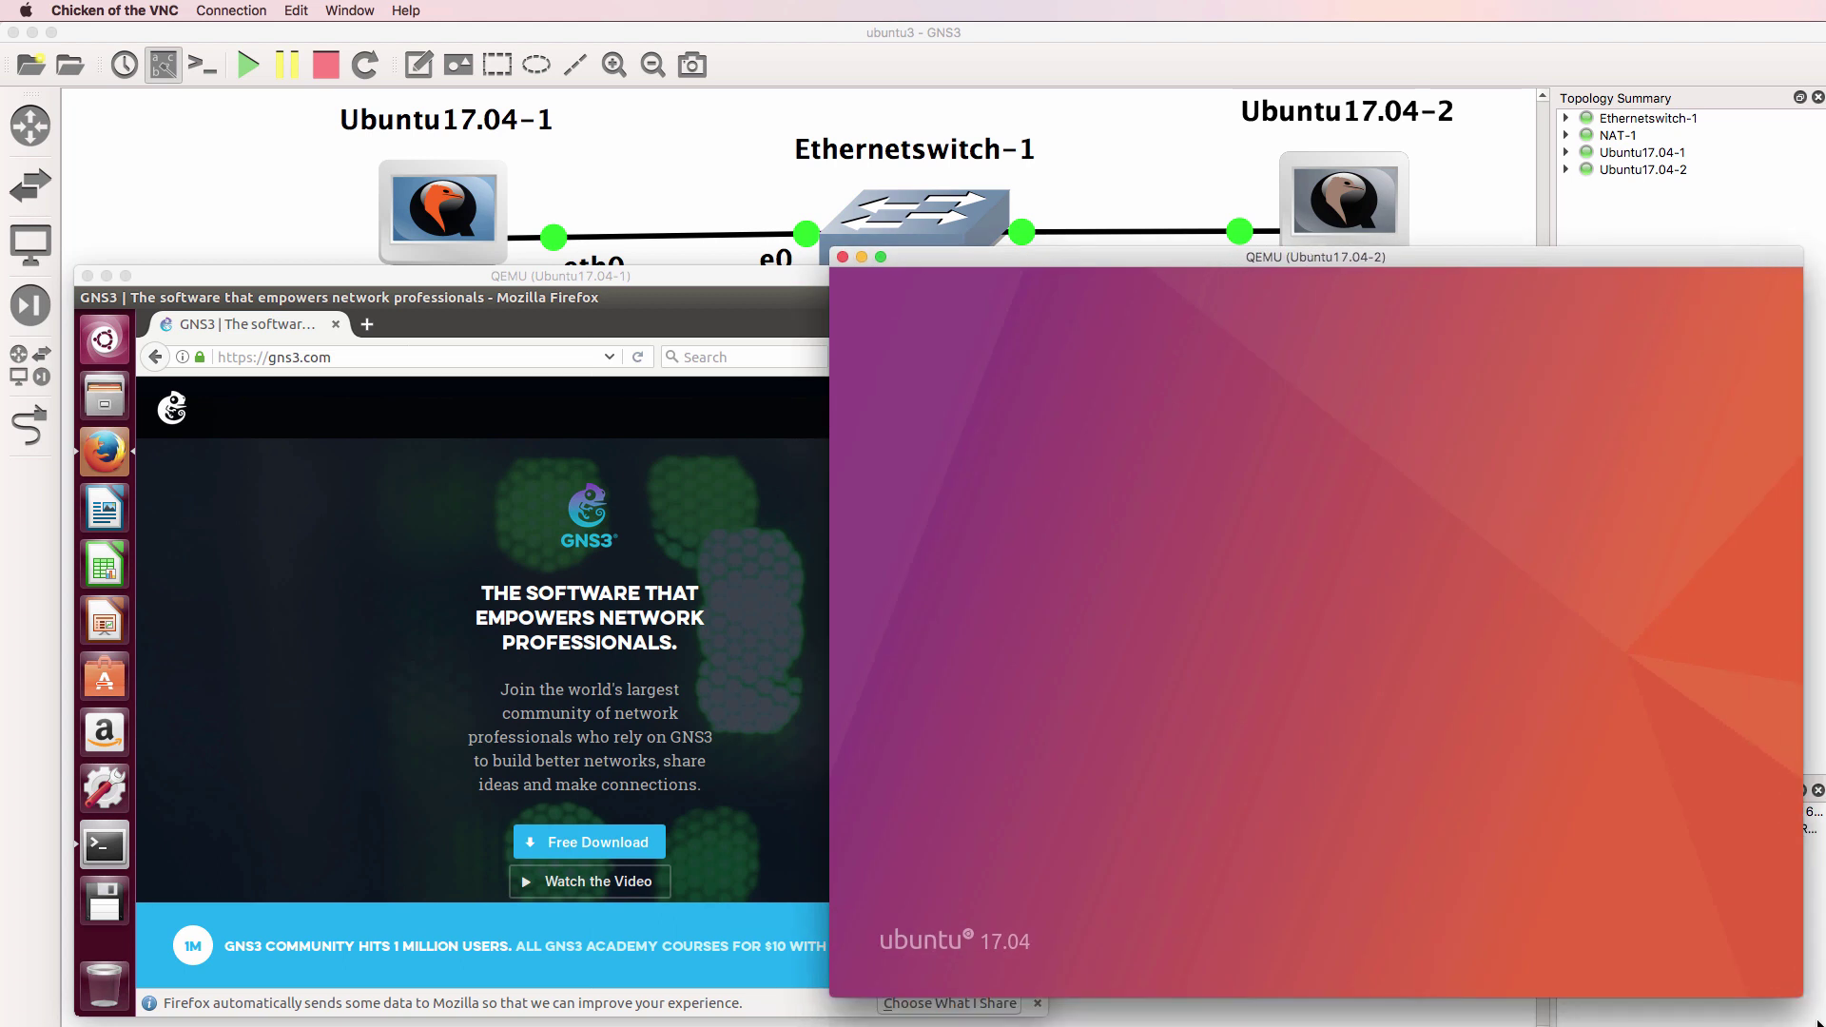
left_click_drag(1142, 288, 1131, 277)
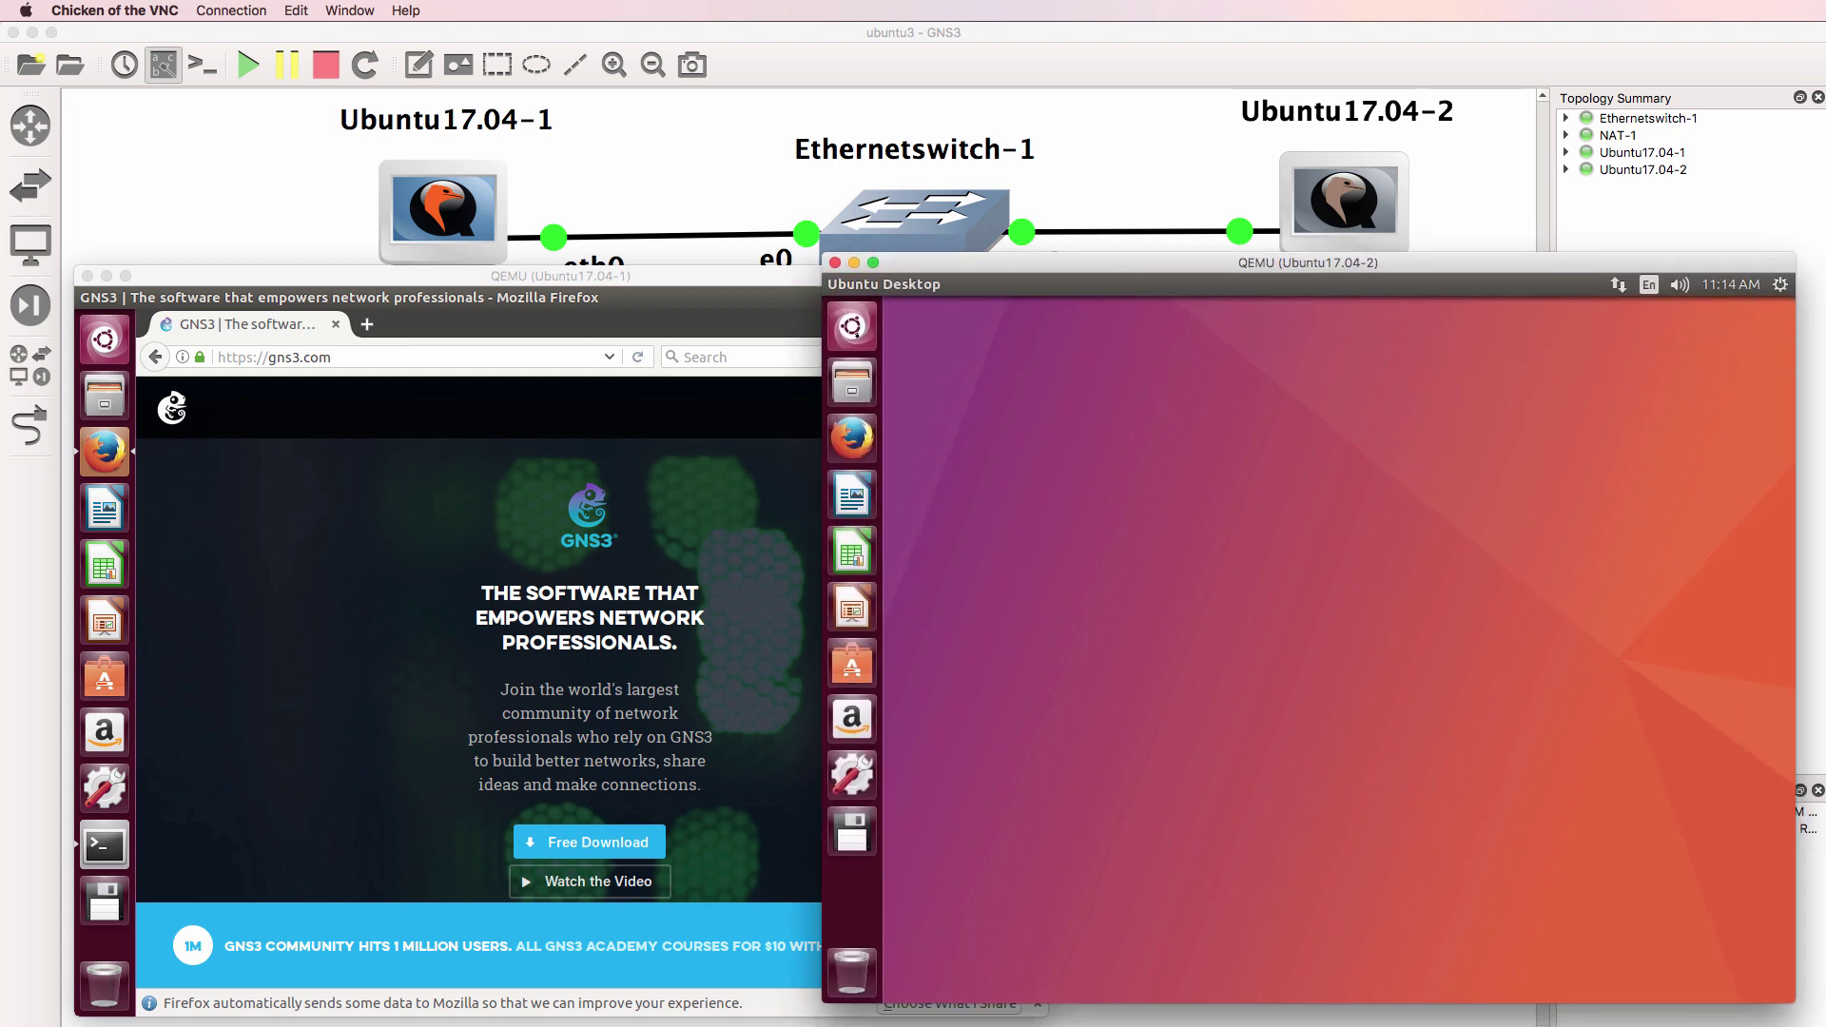
Launch Terminal on Ubuntu17.04-2 and ping google.com, getting 2 replies with 0% loss
key("super")
type("term")
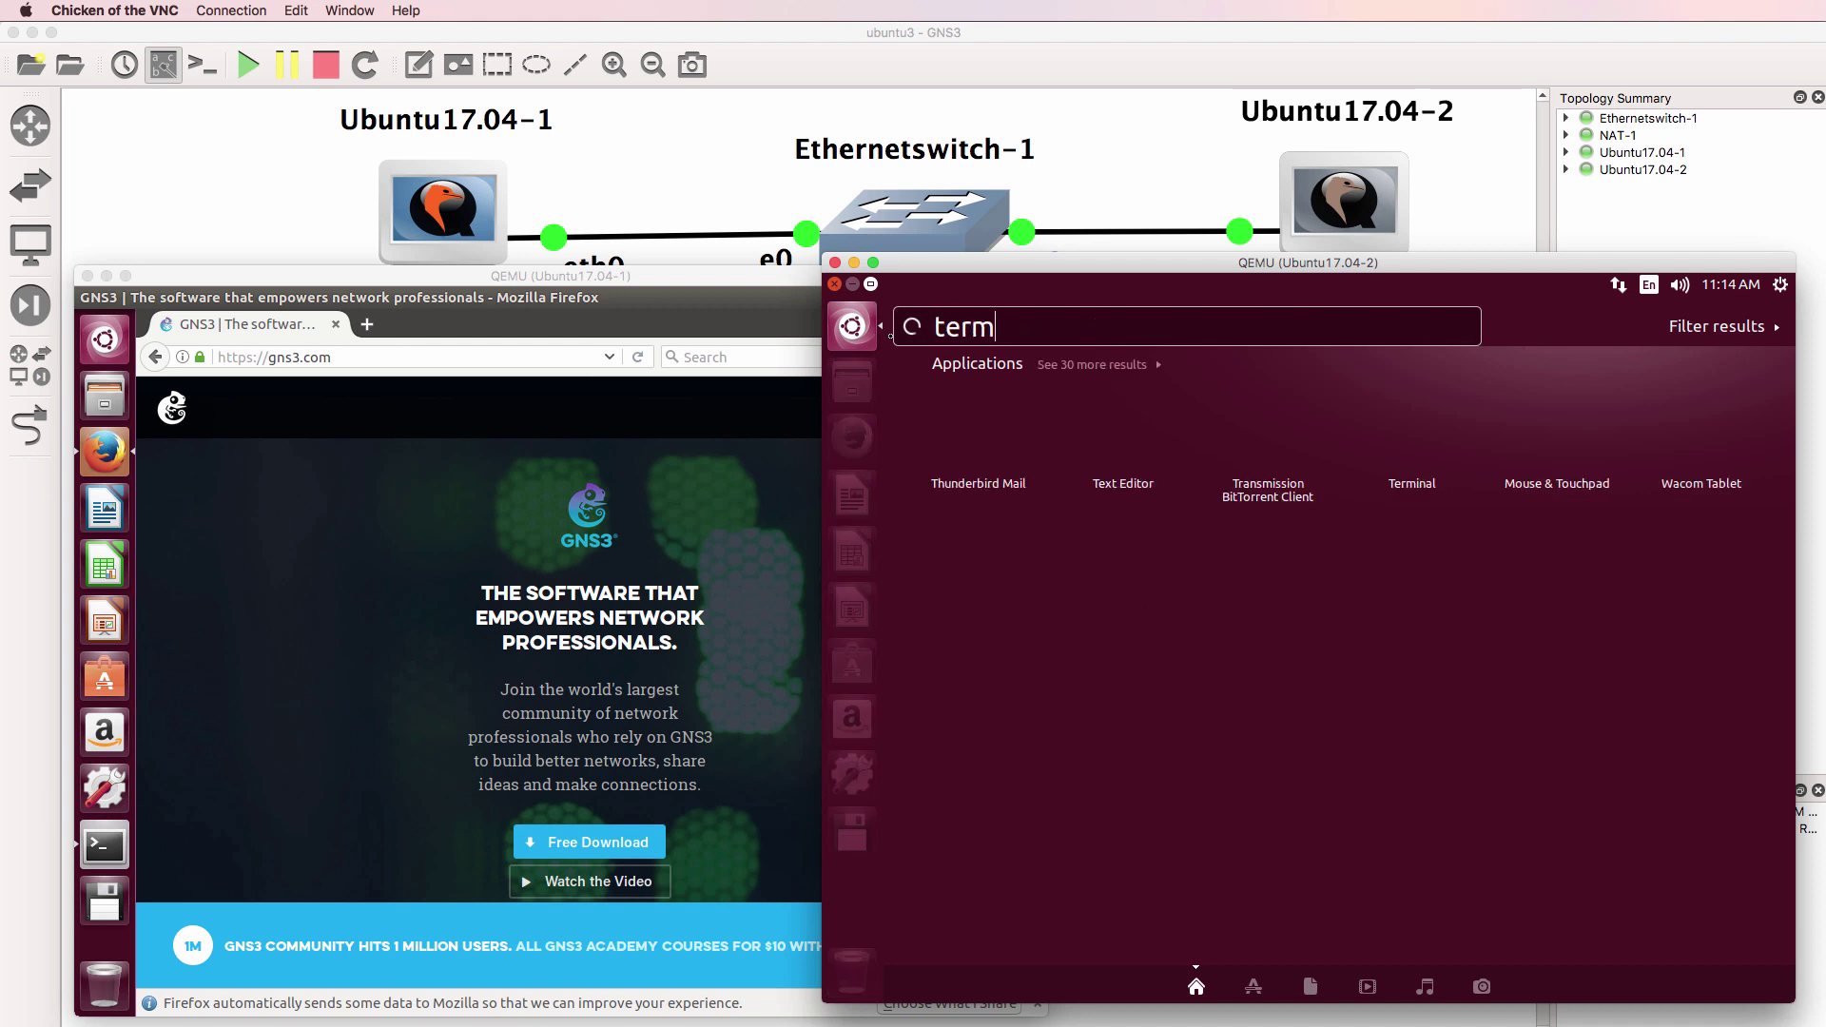
type("inal")
left_click(973, 441)
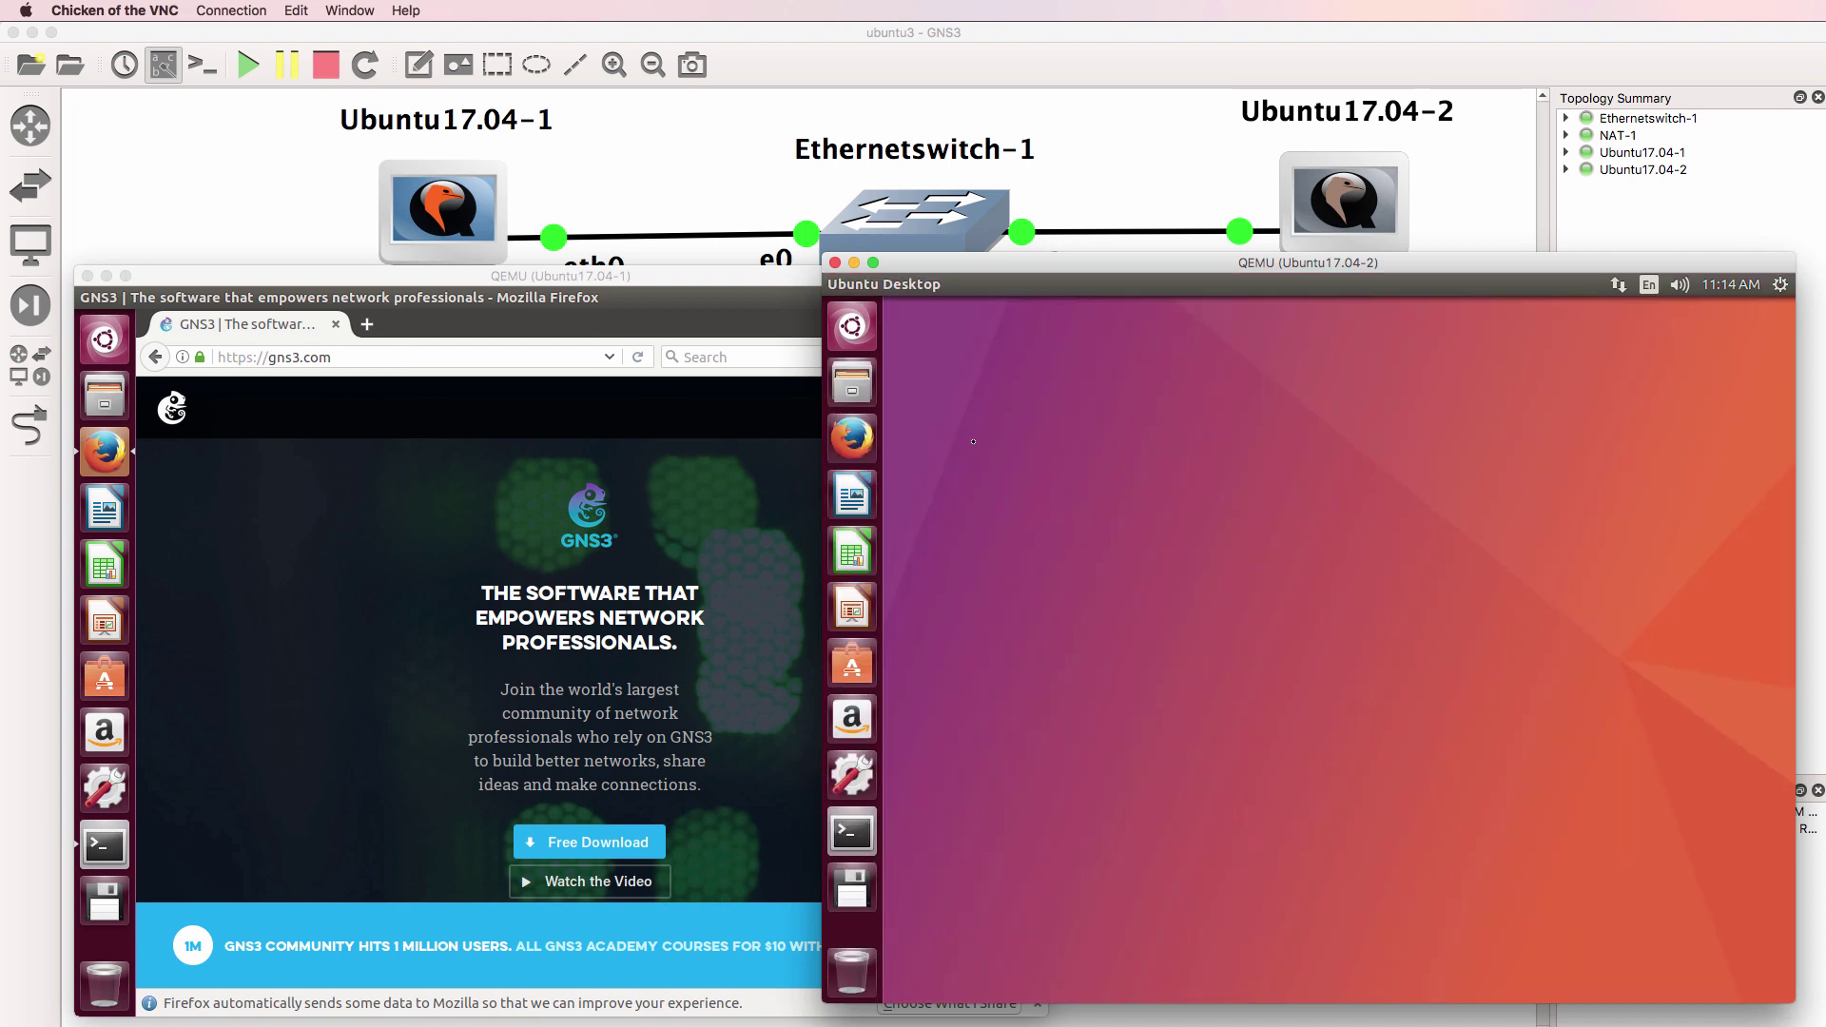
type("ping ")
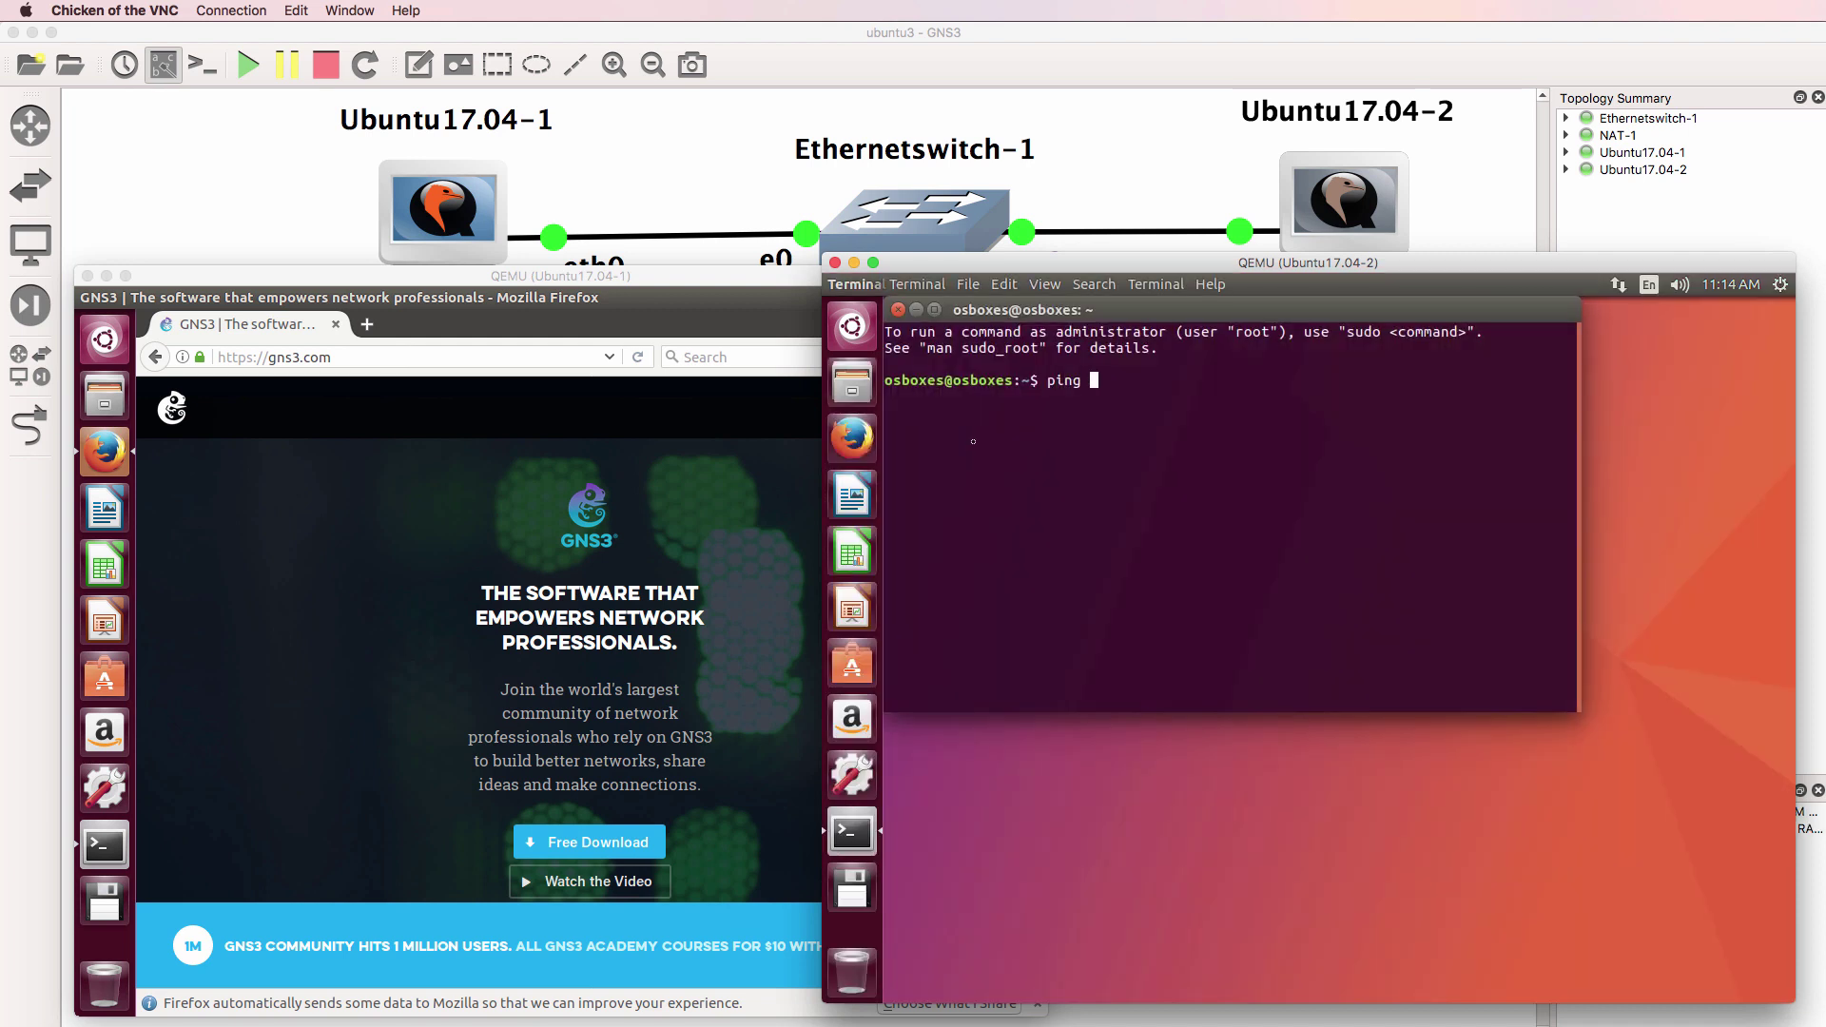
type("google.com")
key("Return")
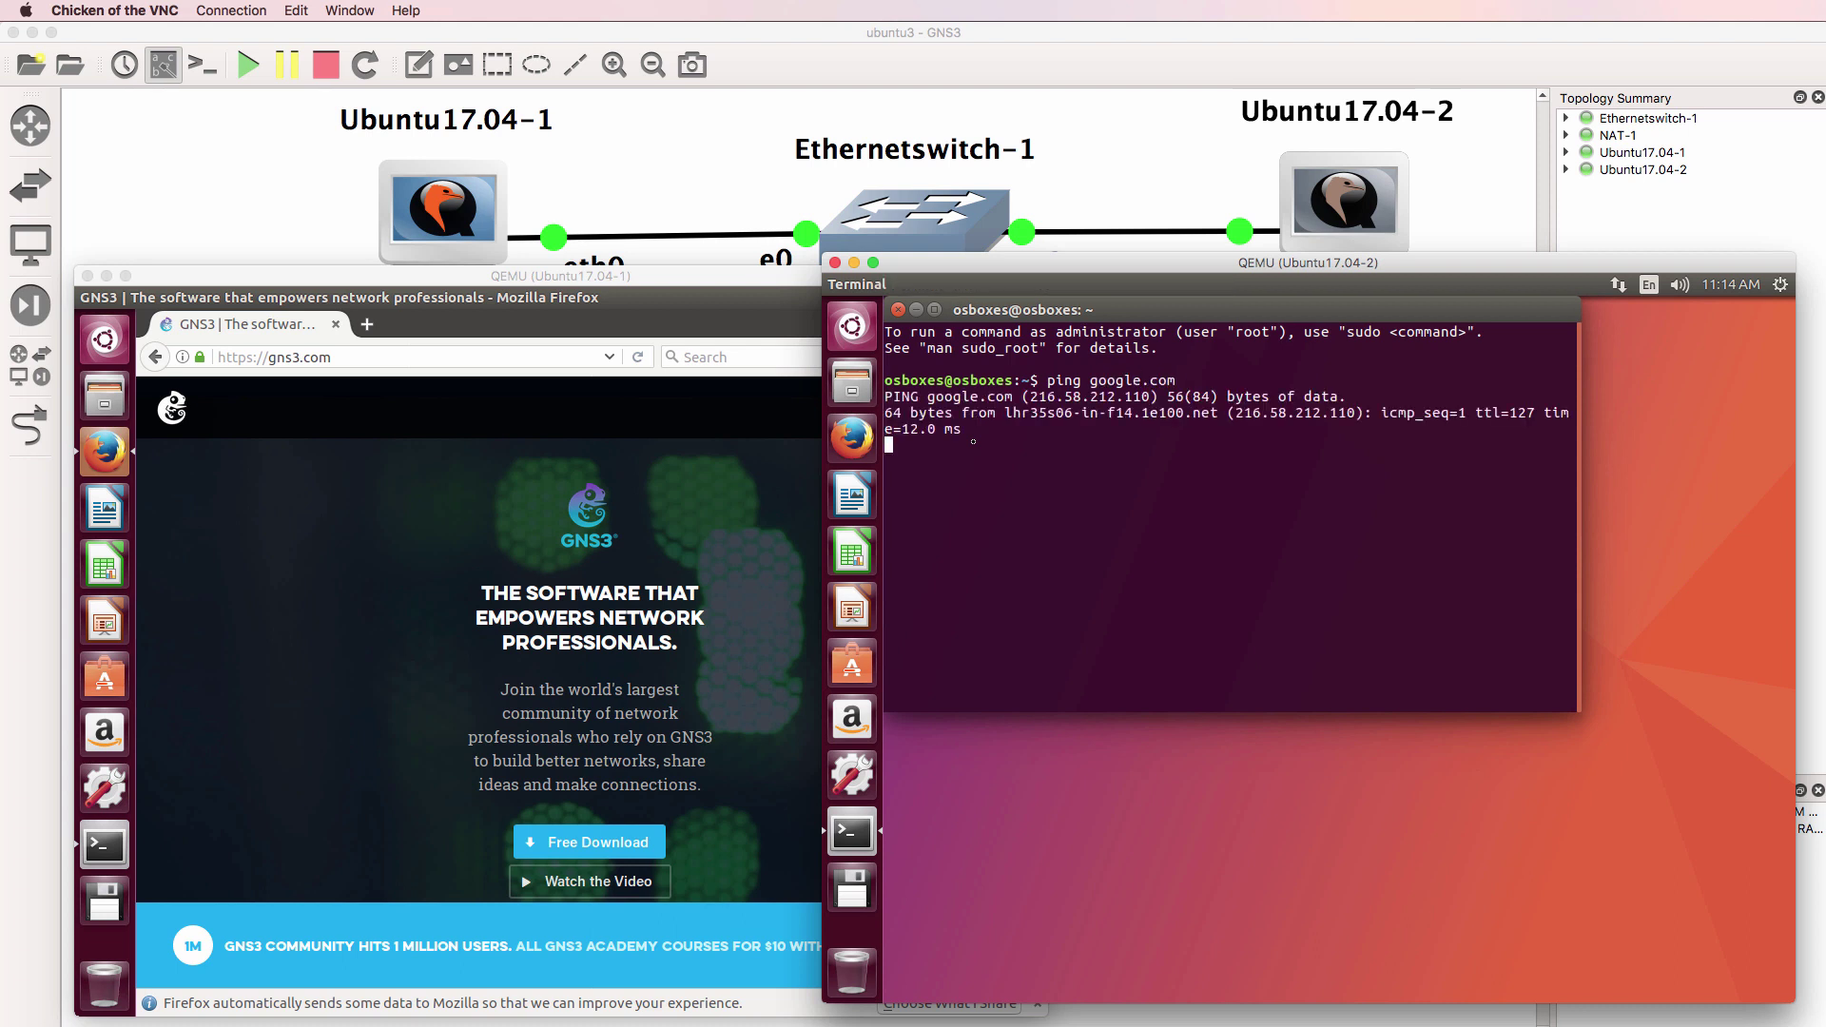
key("ctrl+c")
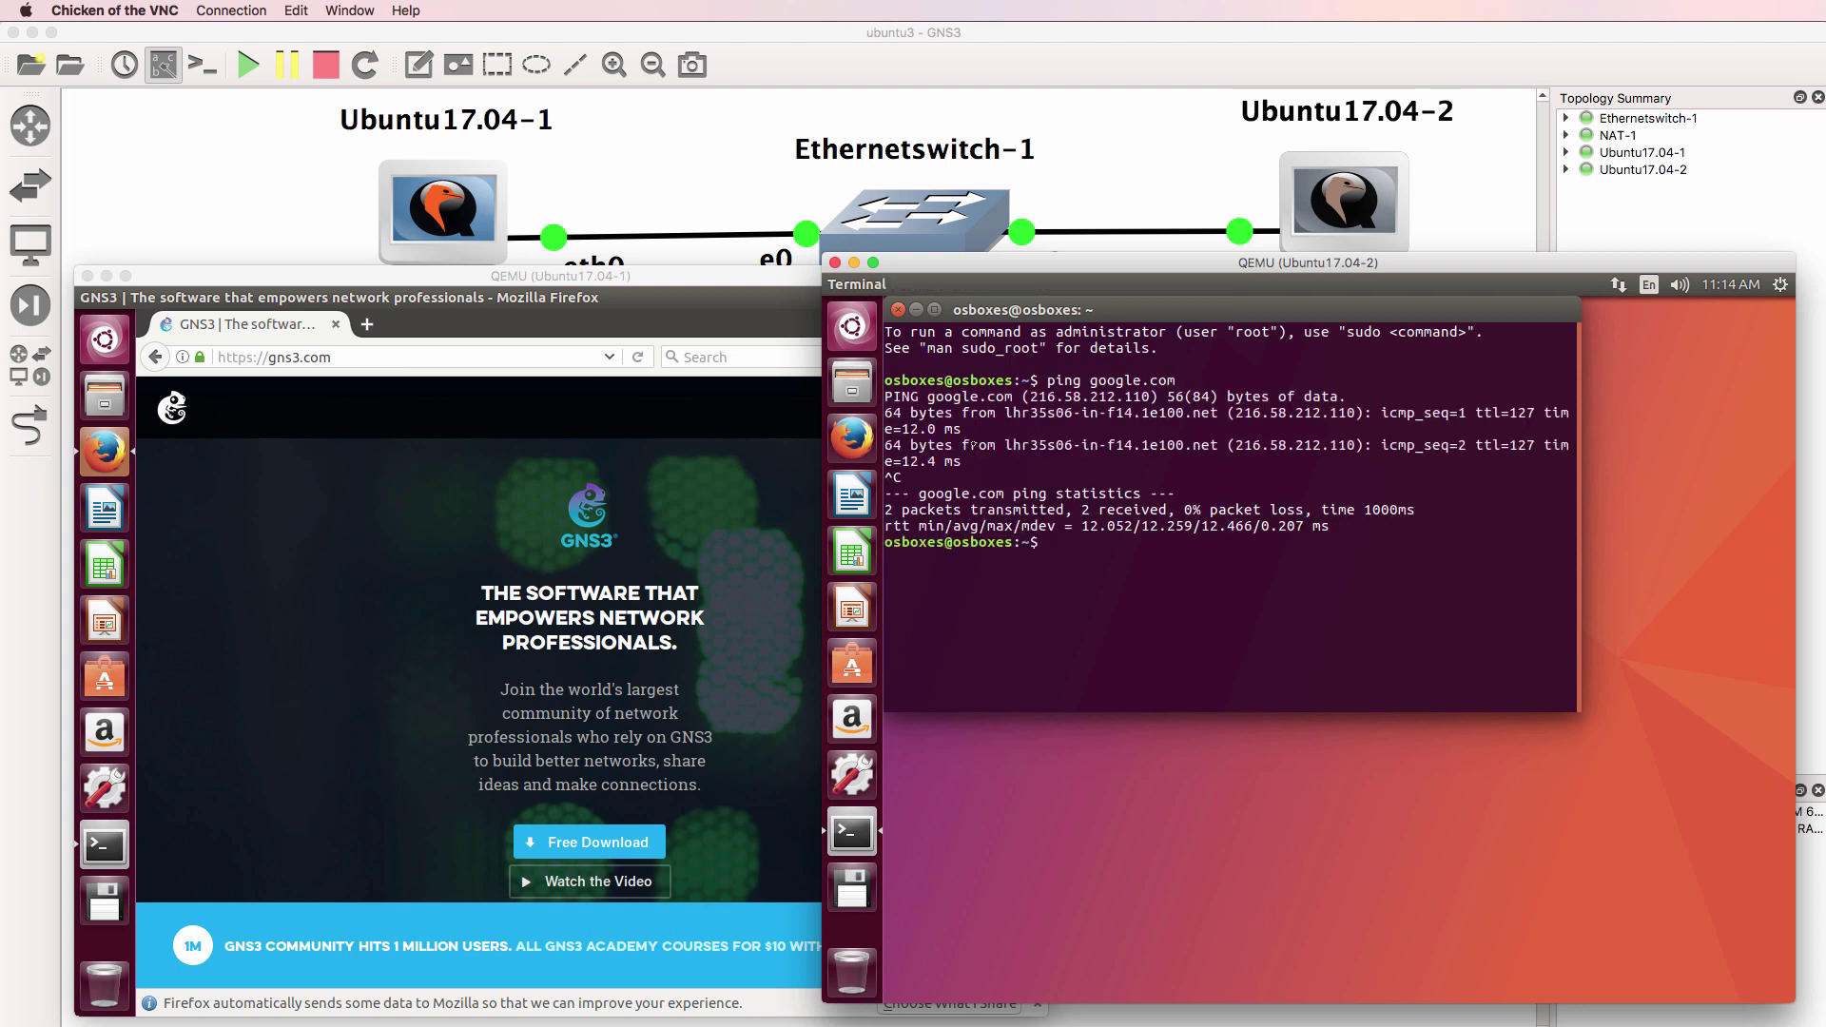
left_click_drag(754, 286, 693, 286)
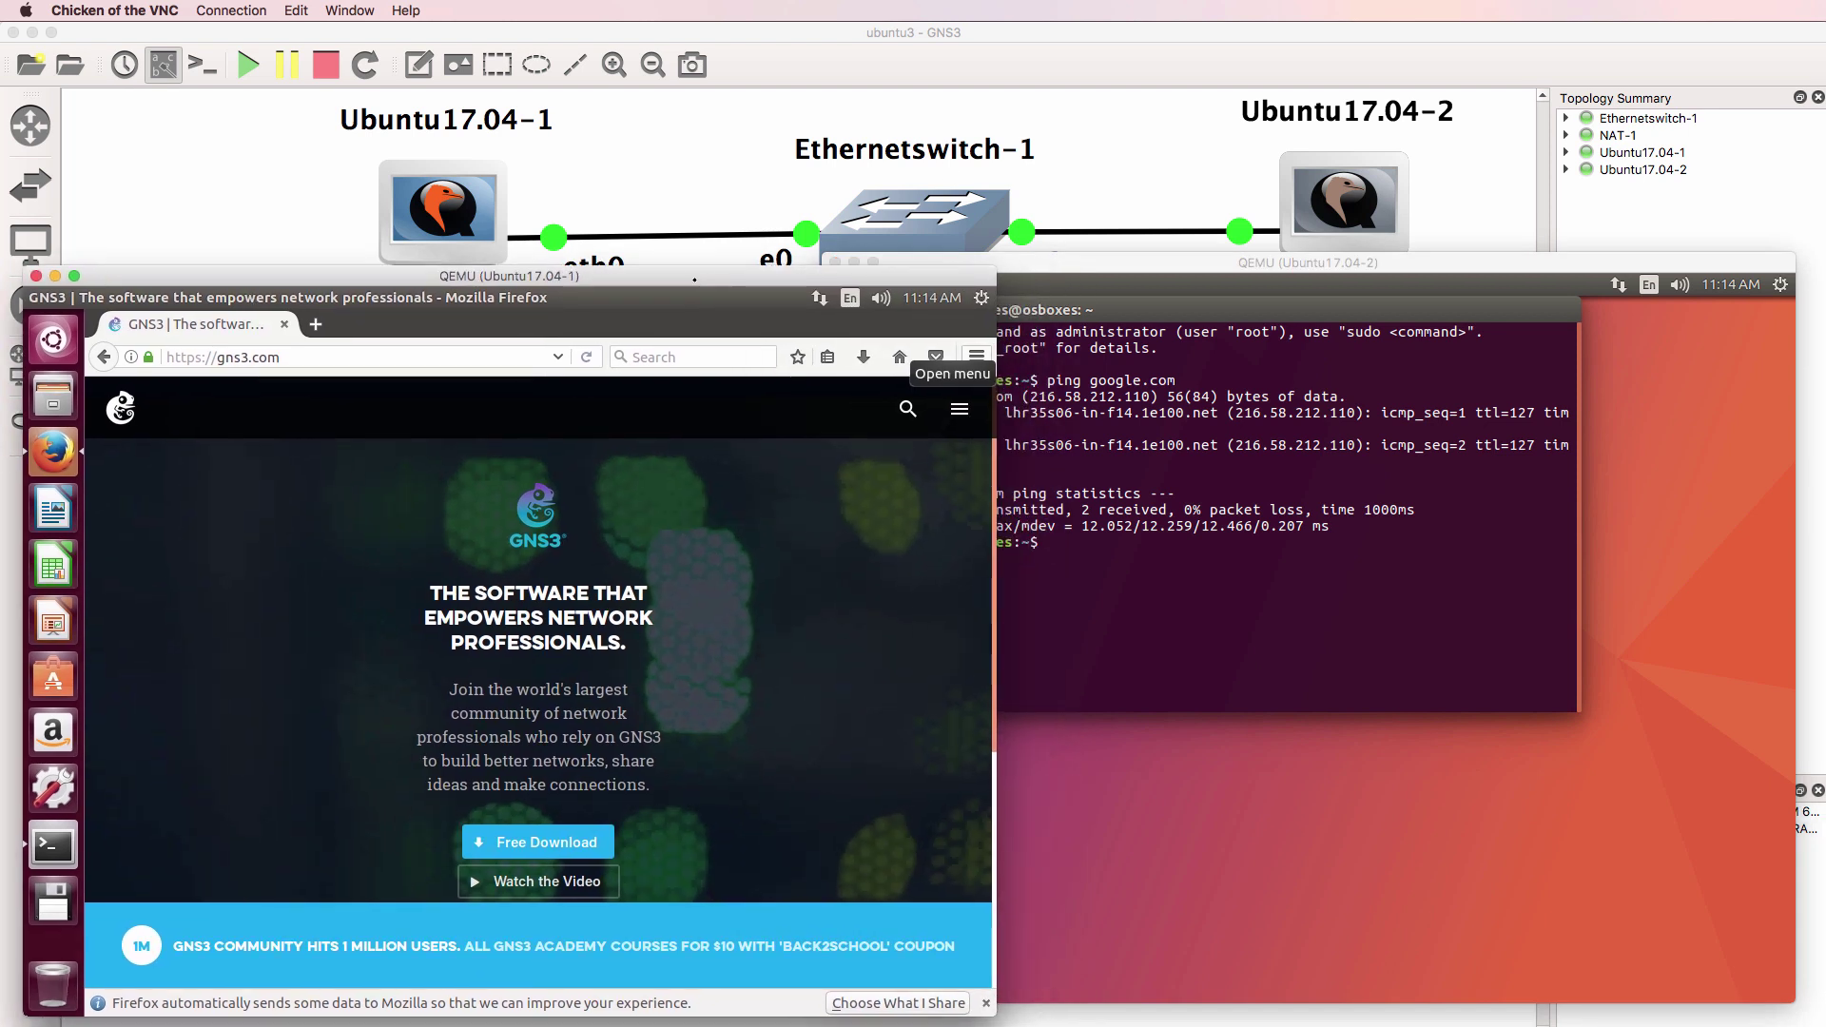
View the GNS3 VM console in VMware Fusion (version 2.1.0dev4, KVM available), then return to the Ubuntu desktop
left_click(837, 49)
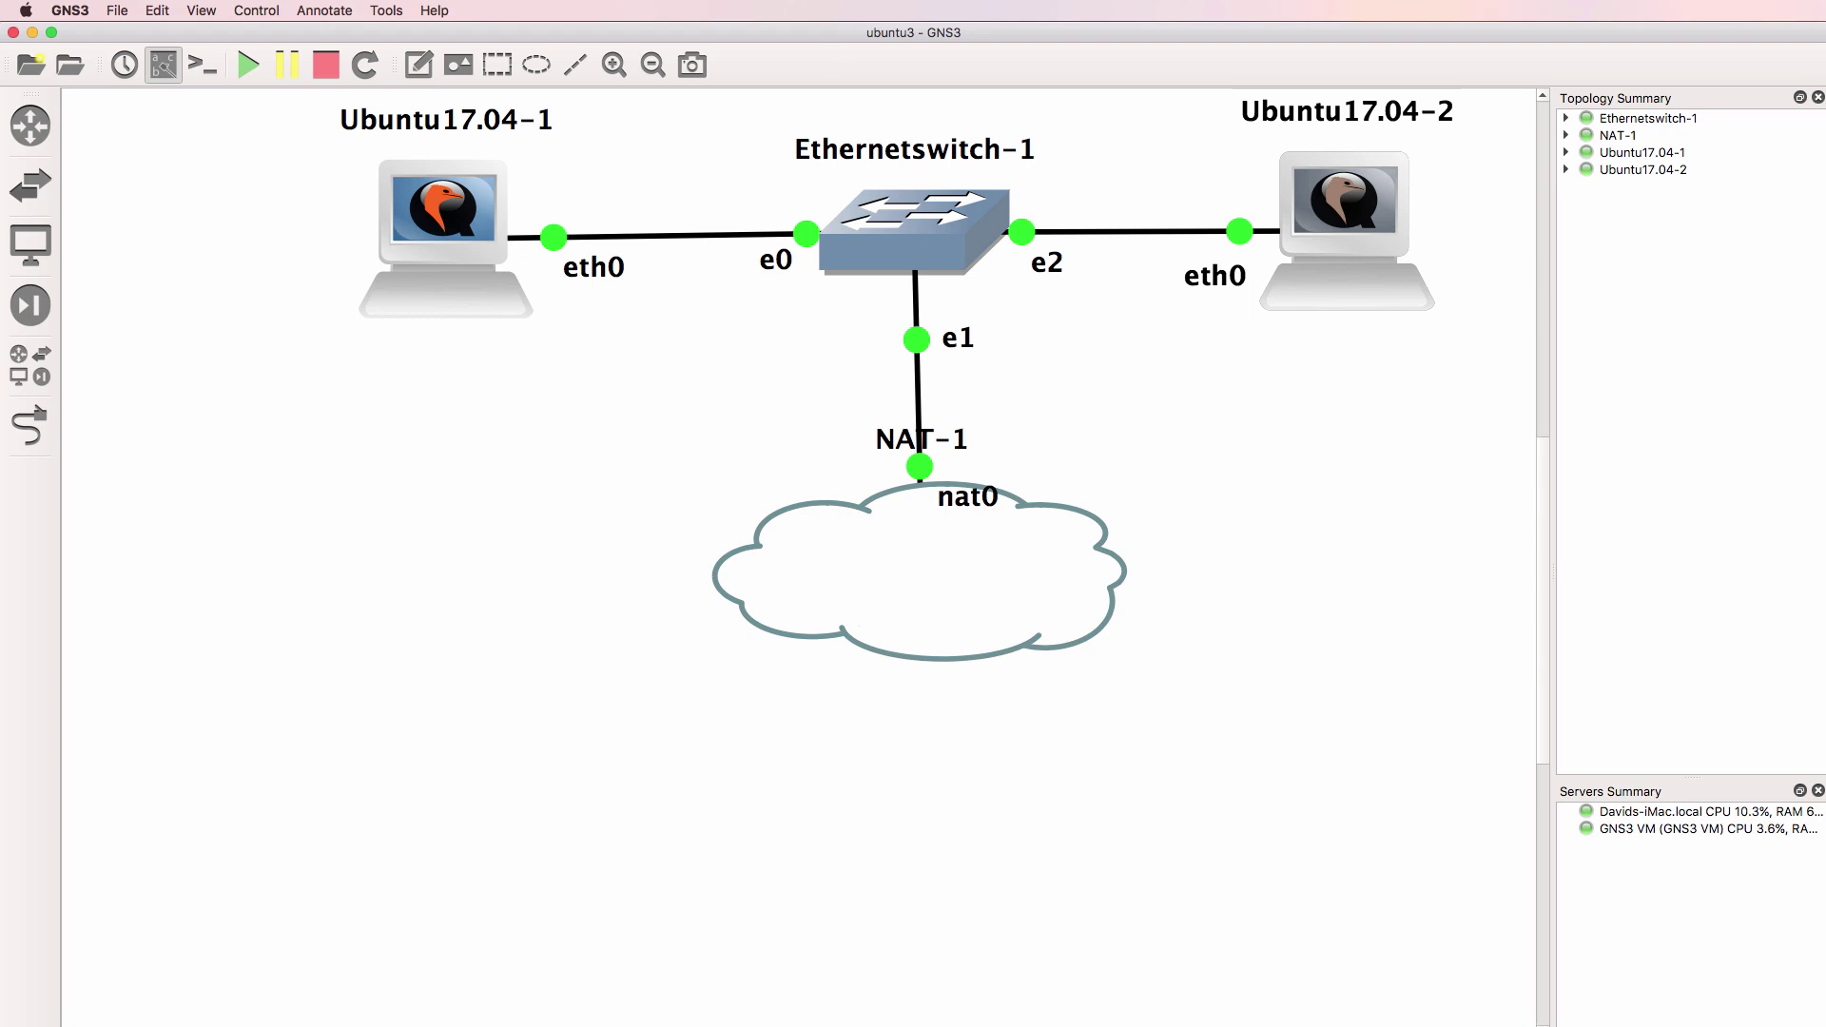
key("super+Tab")
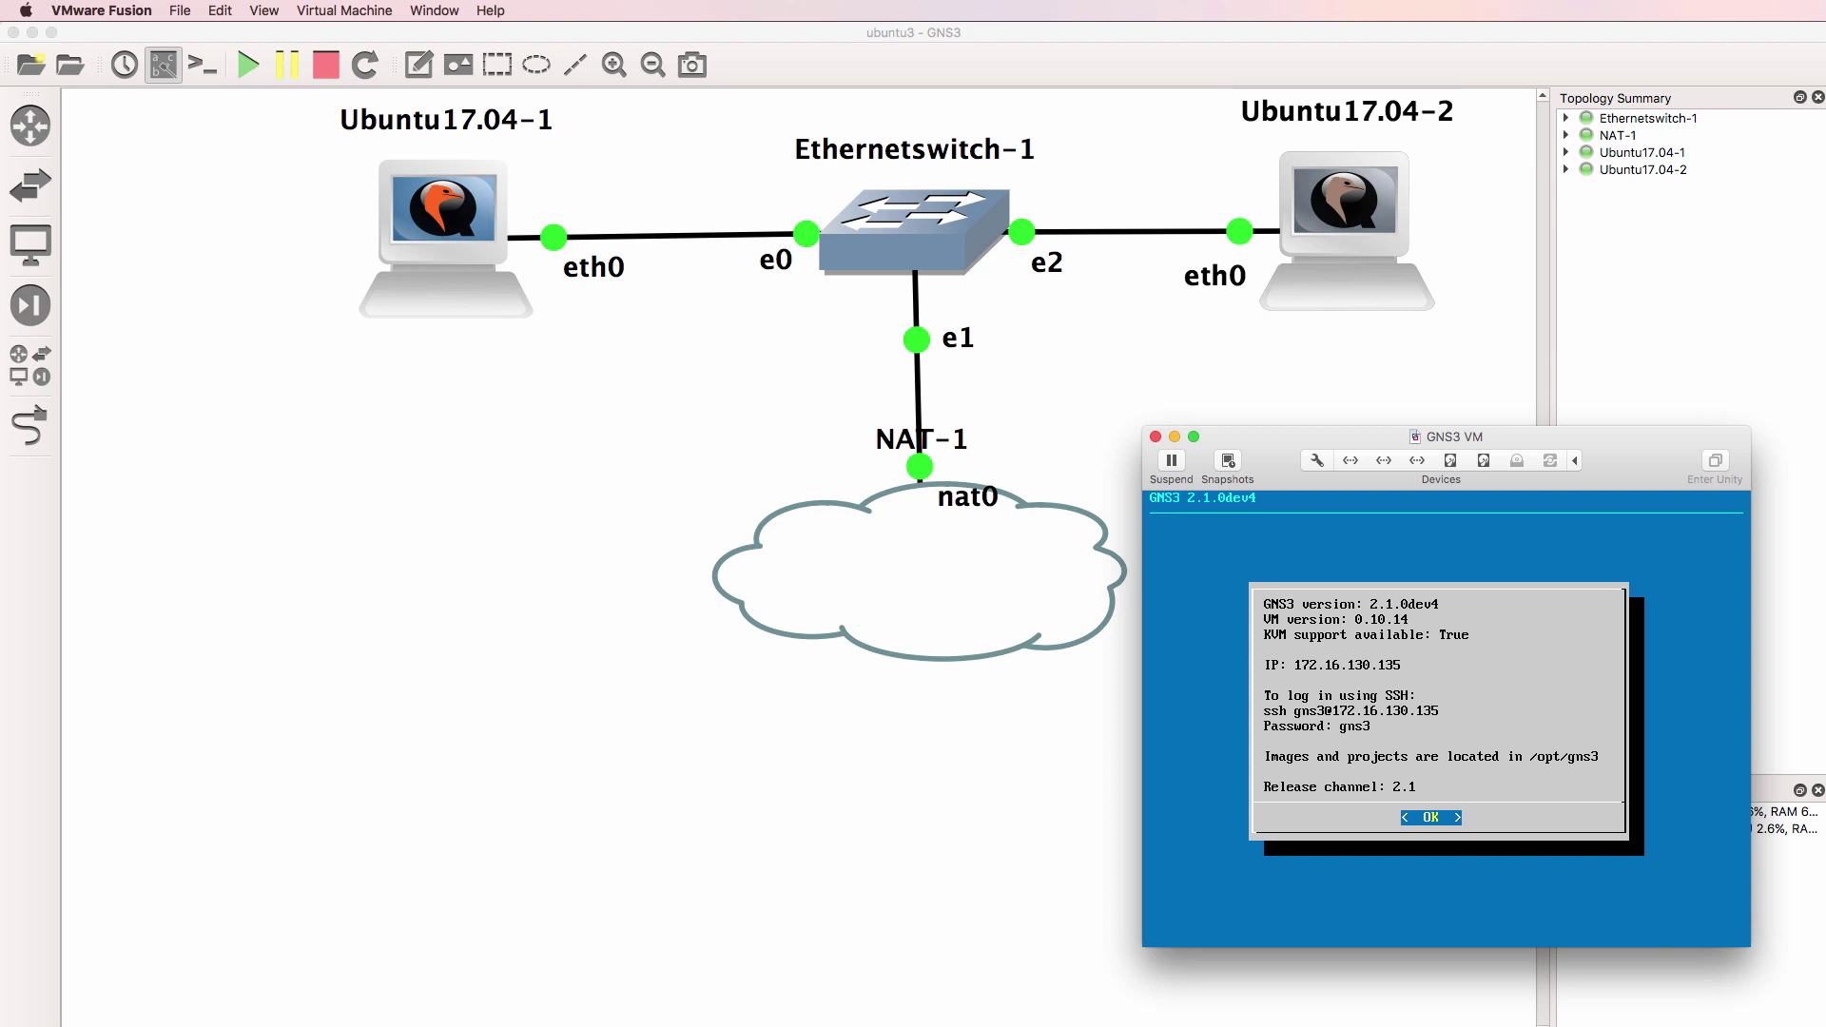
key("super+Tab")
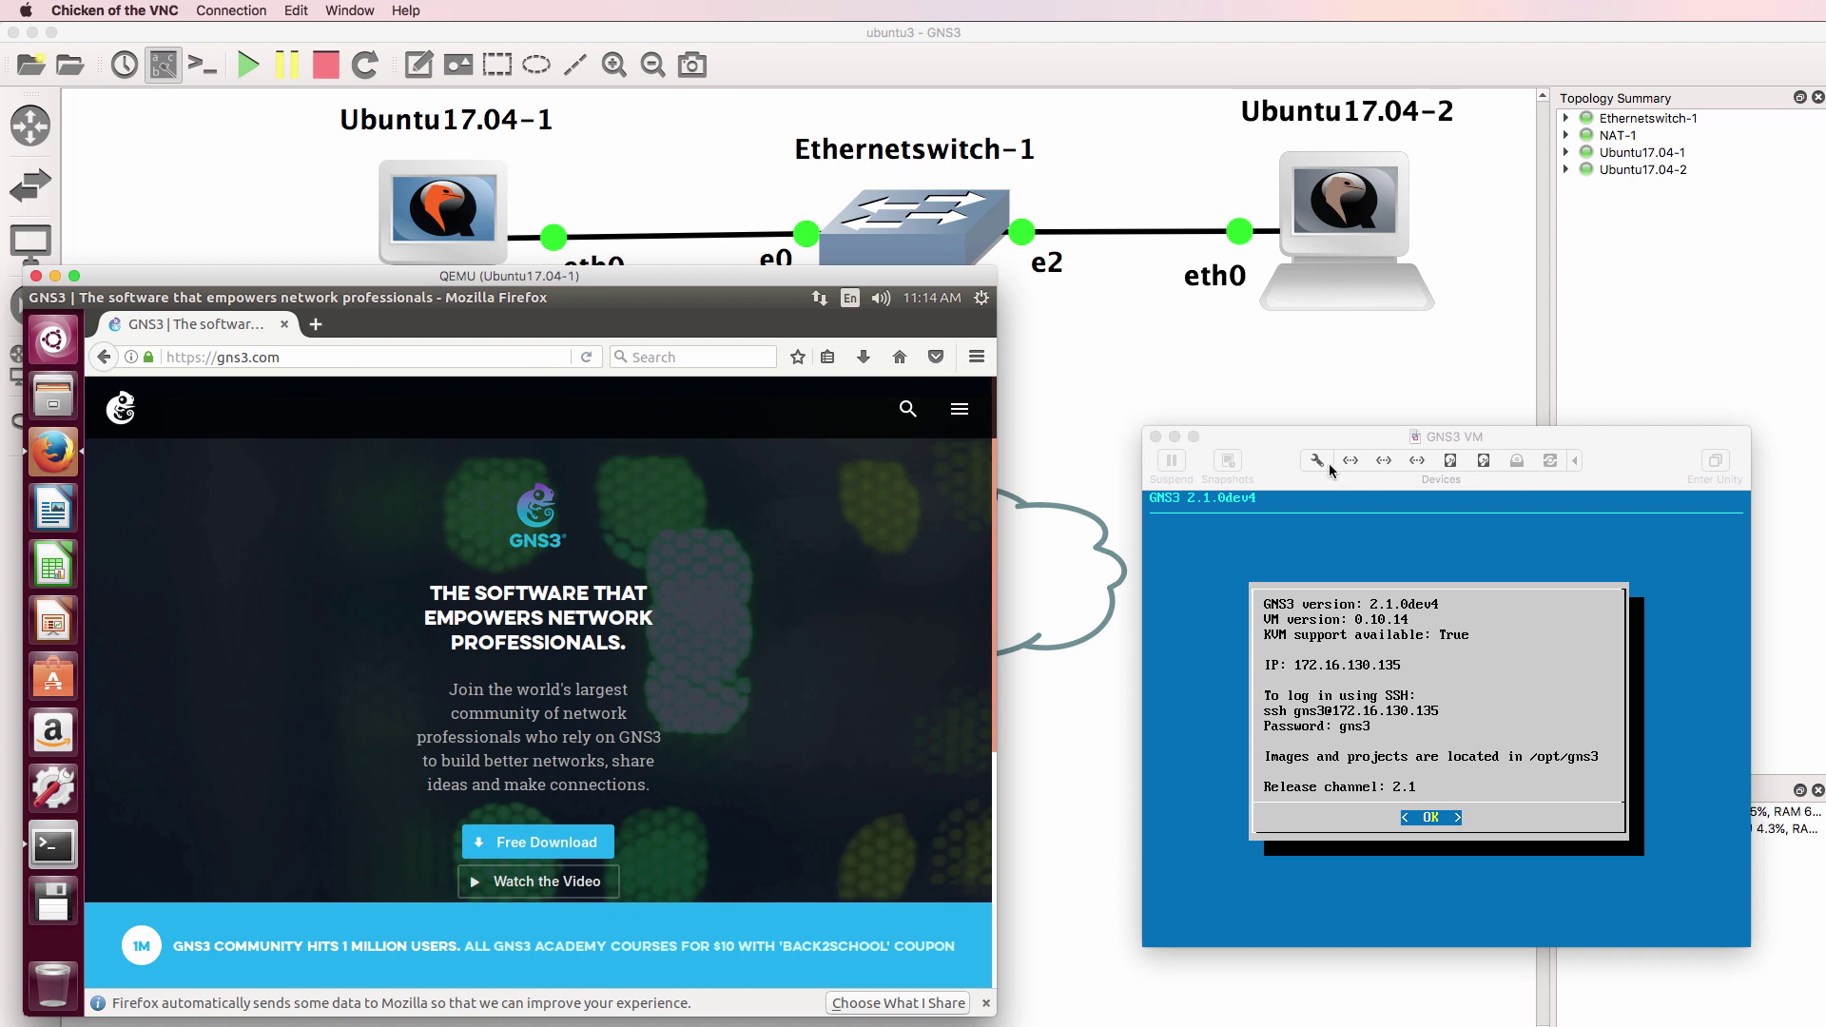
Add an Ubuntu container node, Ubuntu-1, placed below Ubuntu17.04-1
left_click(1100, 42)
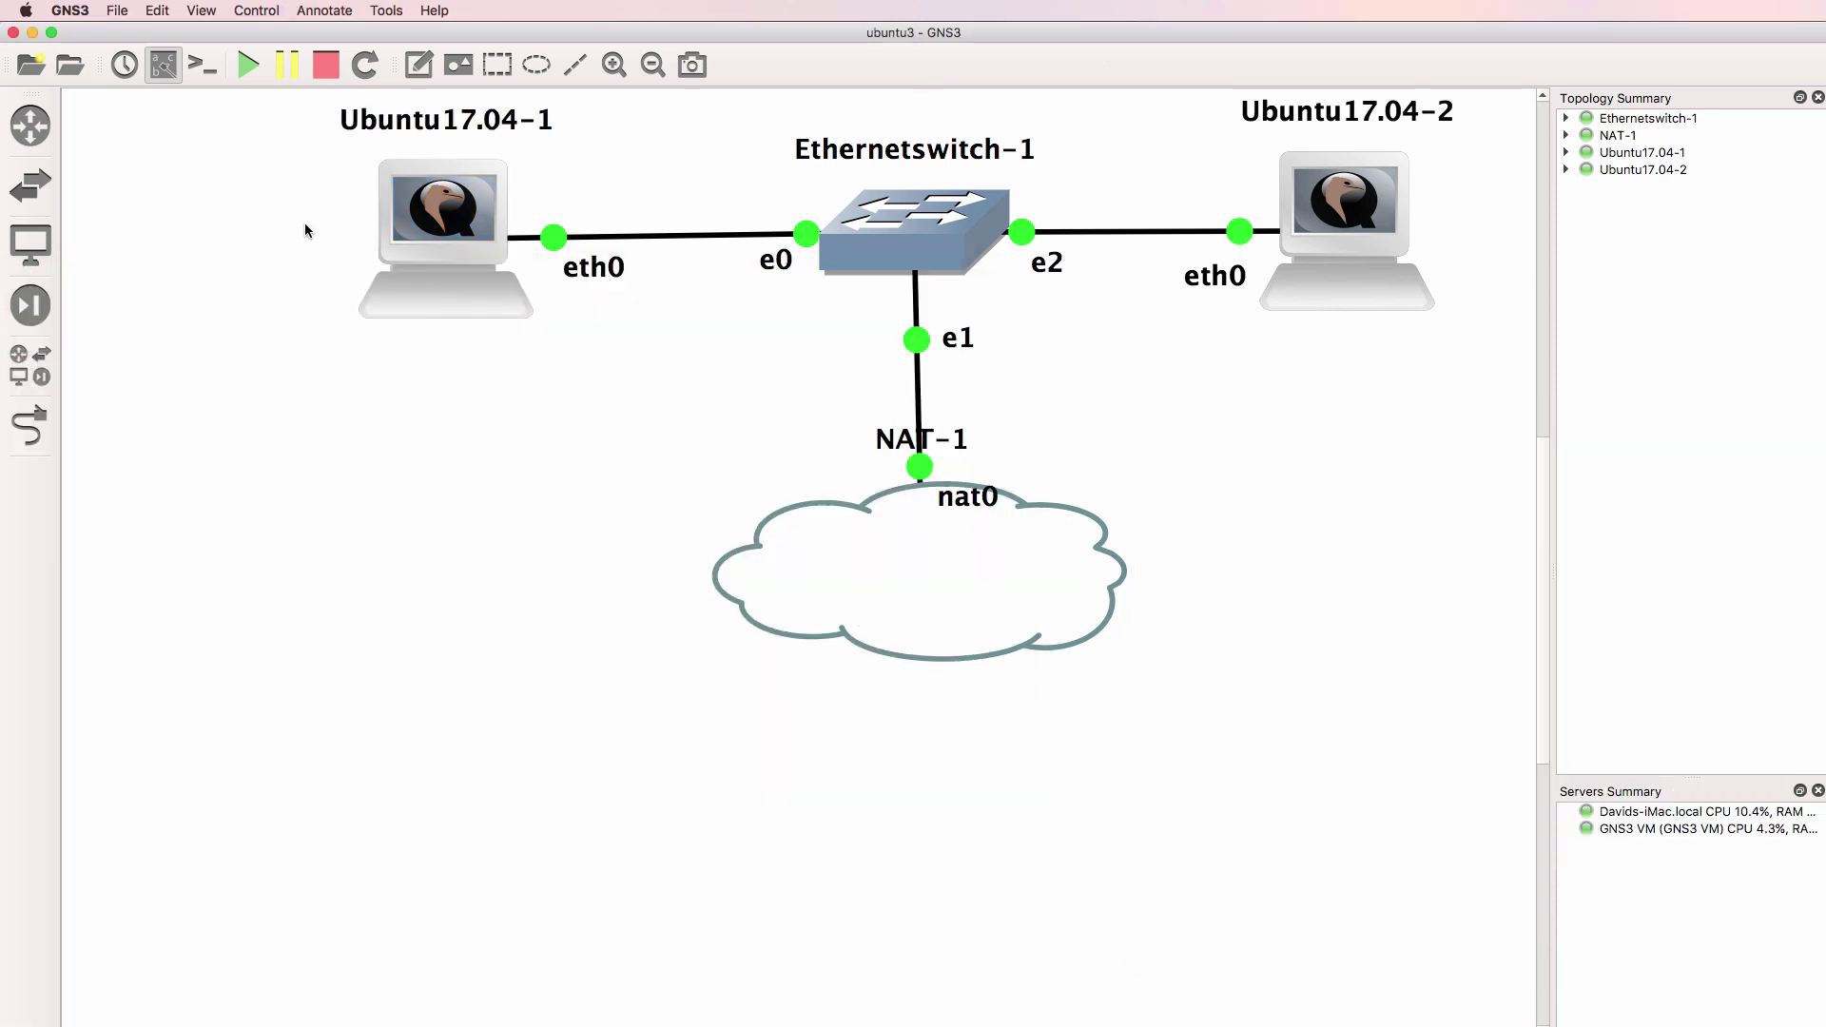
left_click(30, 244)
left_click_drag(136, 524, 724, 586)
left_click(394, 97)
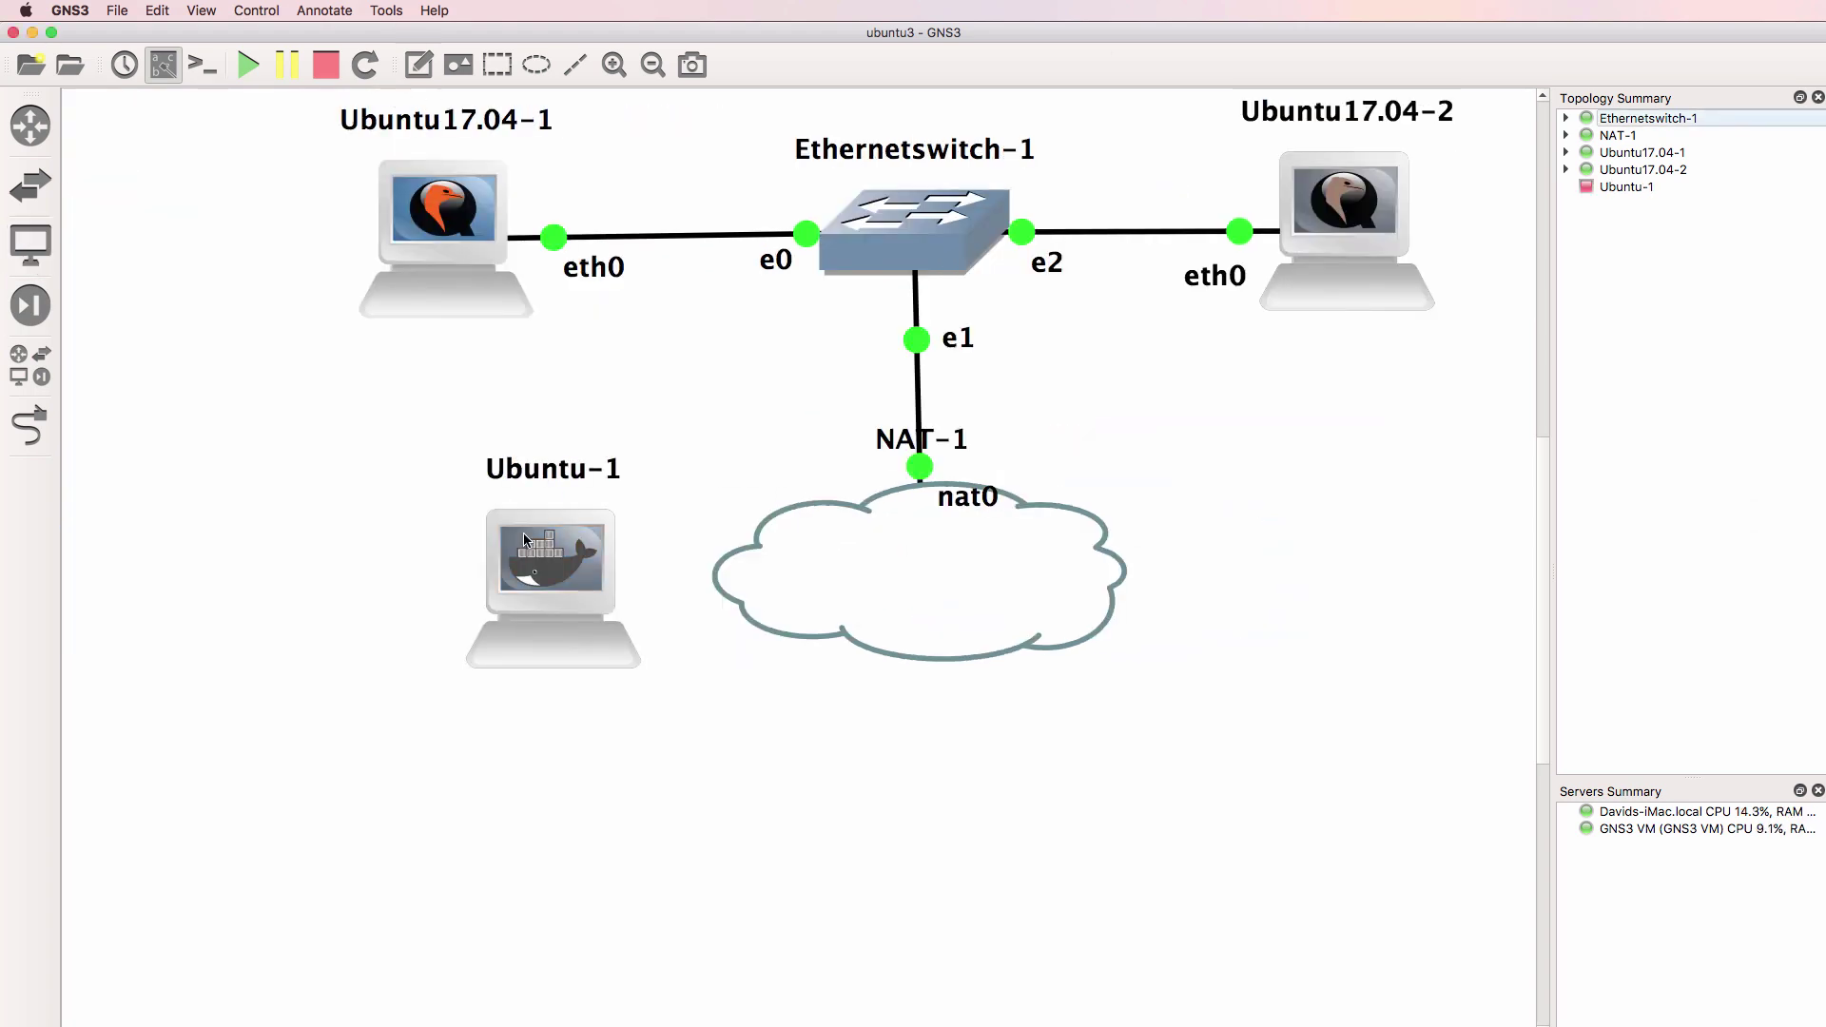
left_click_drag(520, 544, 434, 517)
Link Ubuntu-1 eth0 to Ethernetswitch-1 port e3
left_click(30, 426)
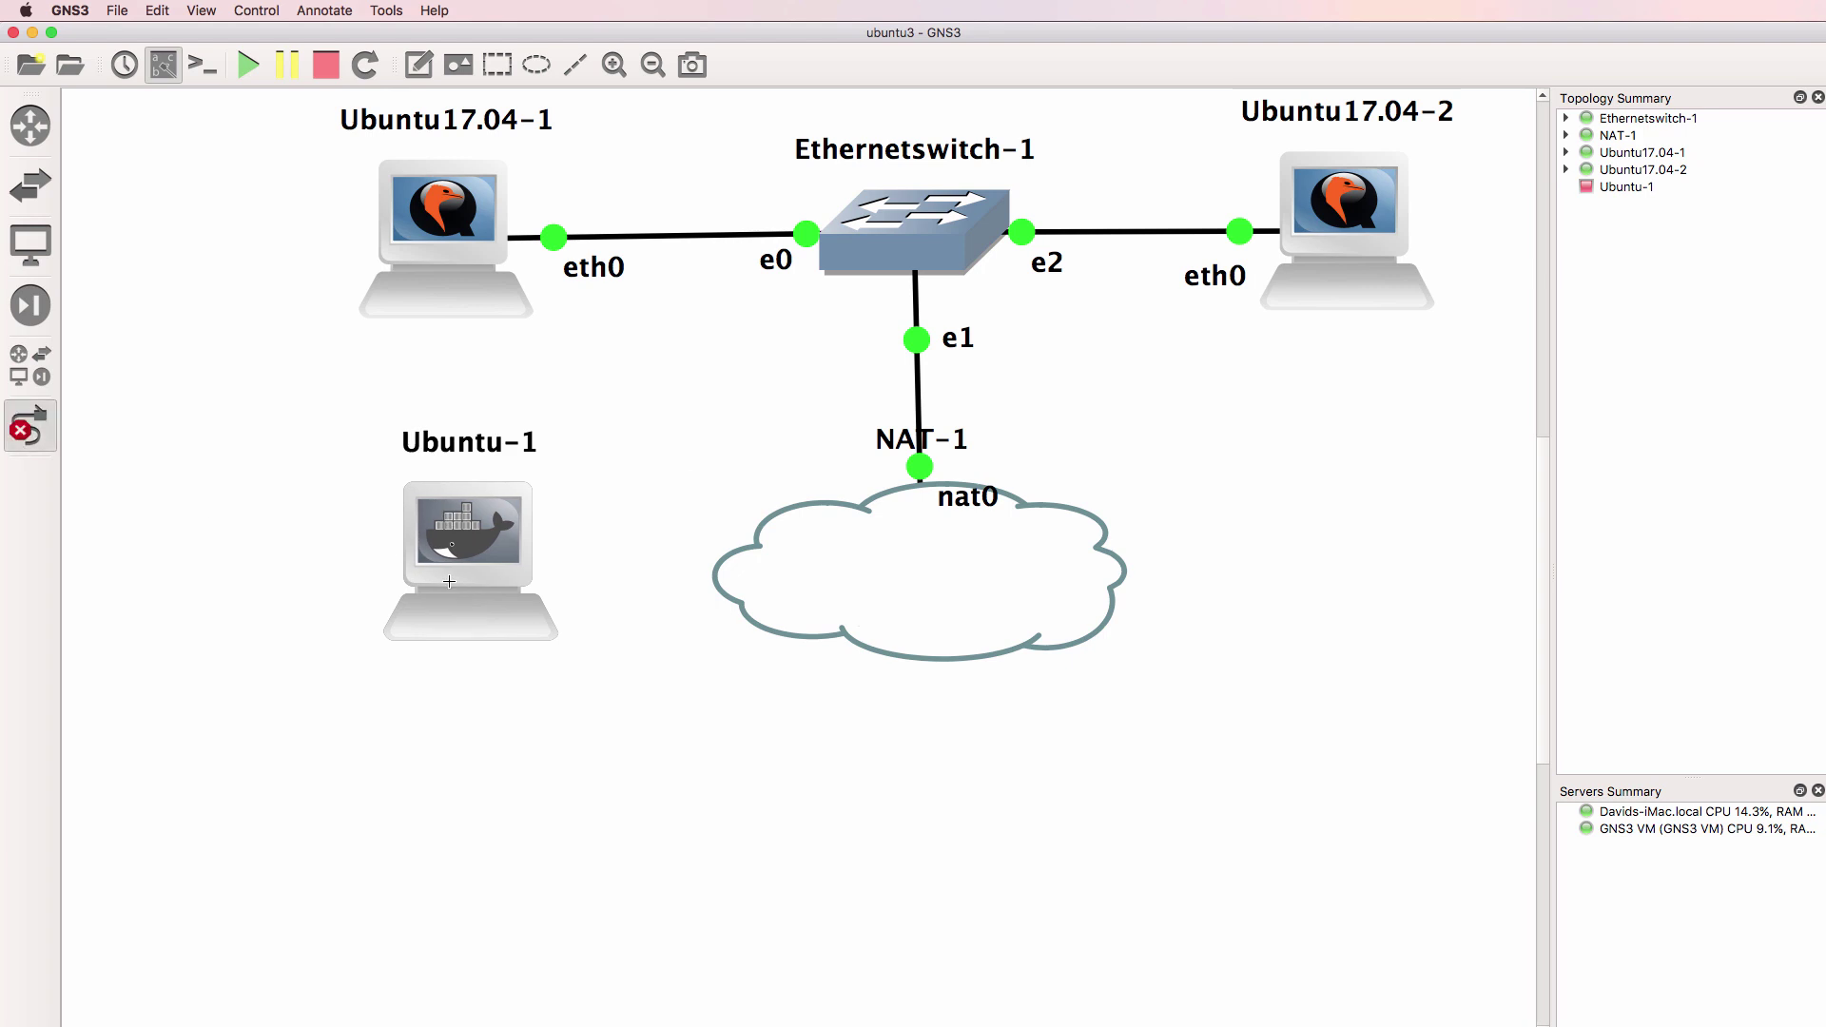
left_click(466, 569)
left_click(496, 582)
left_click(919, 252)
left_click(960, 339)
left_click(30, 426)
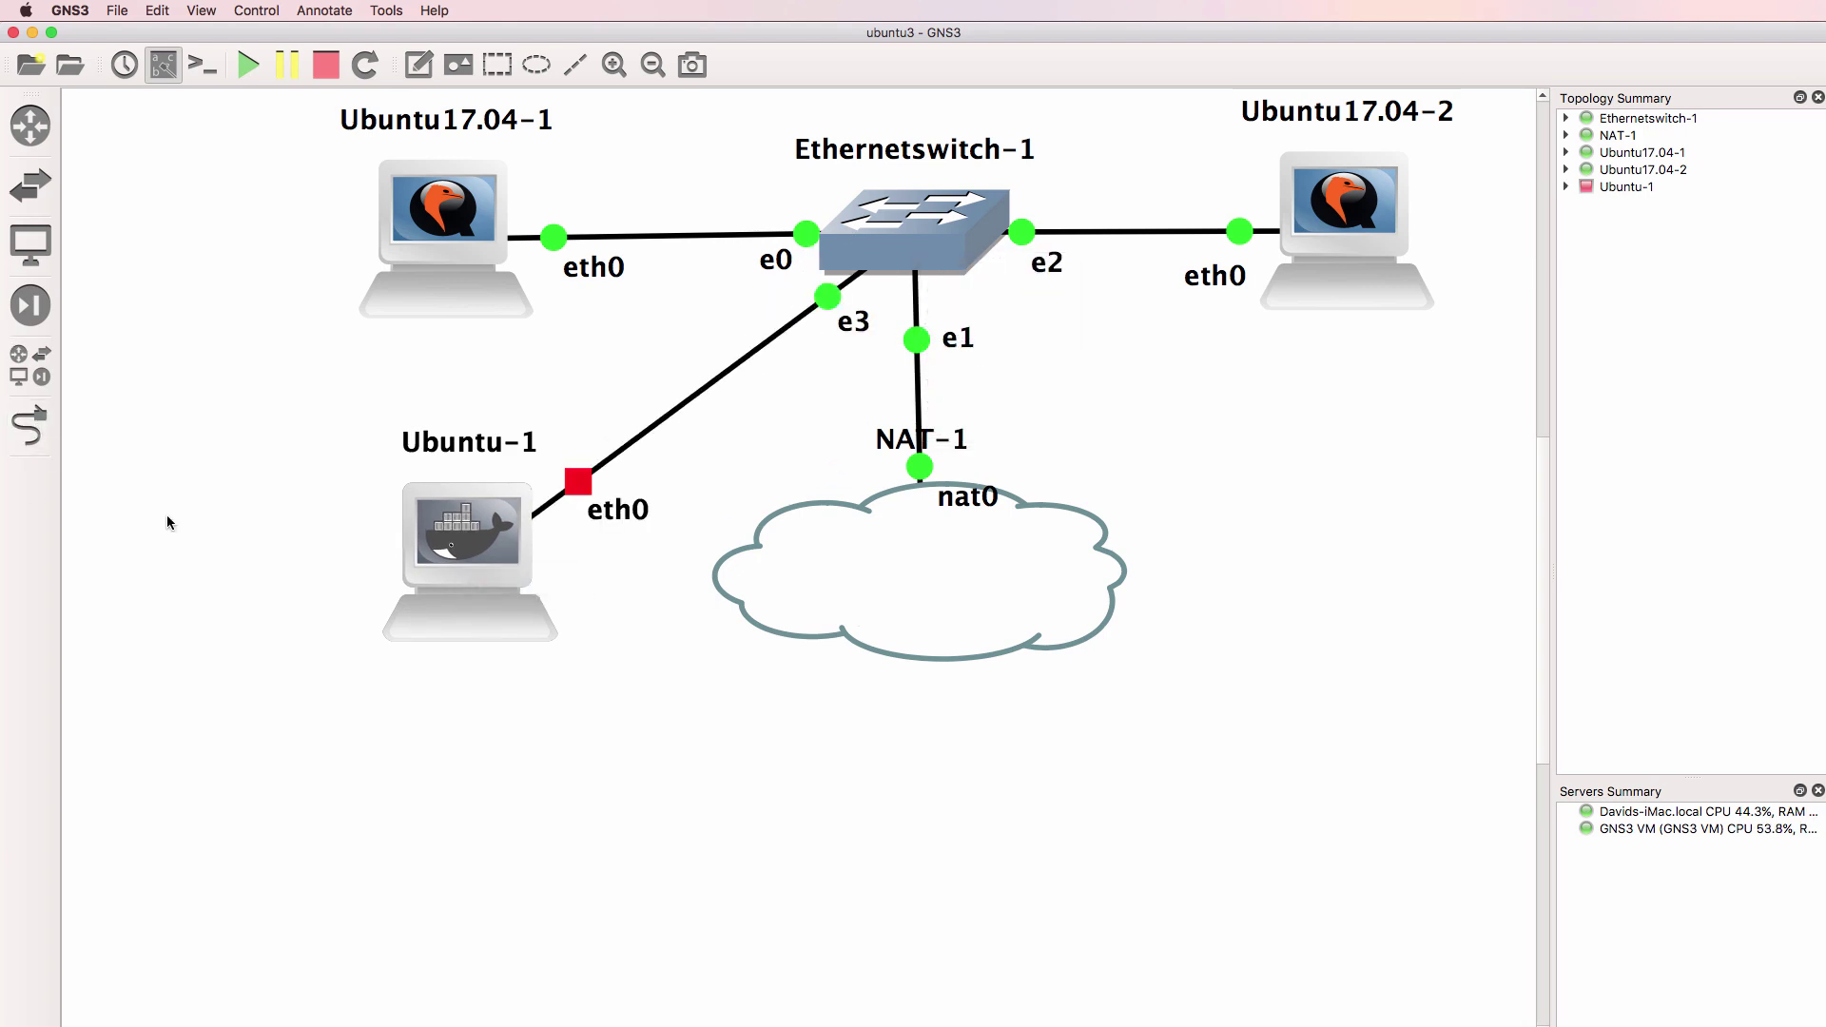
Start the Ubuntu-1 container and open its console
right_click(454, 529)
left_click(523, 811)
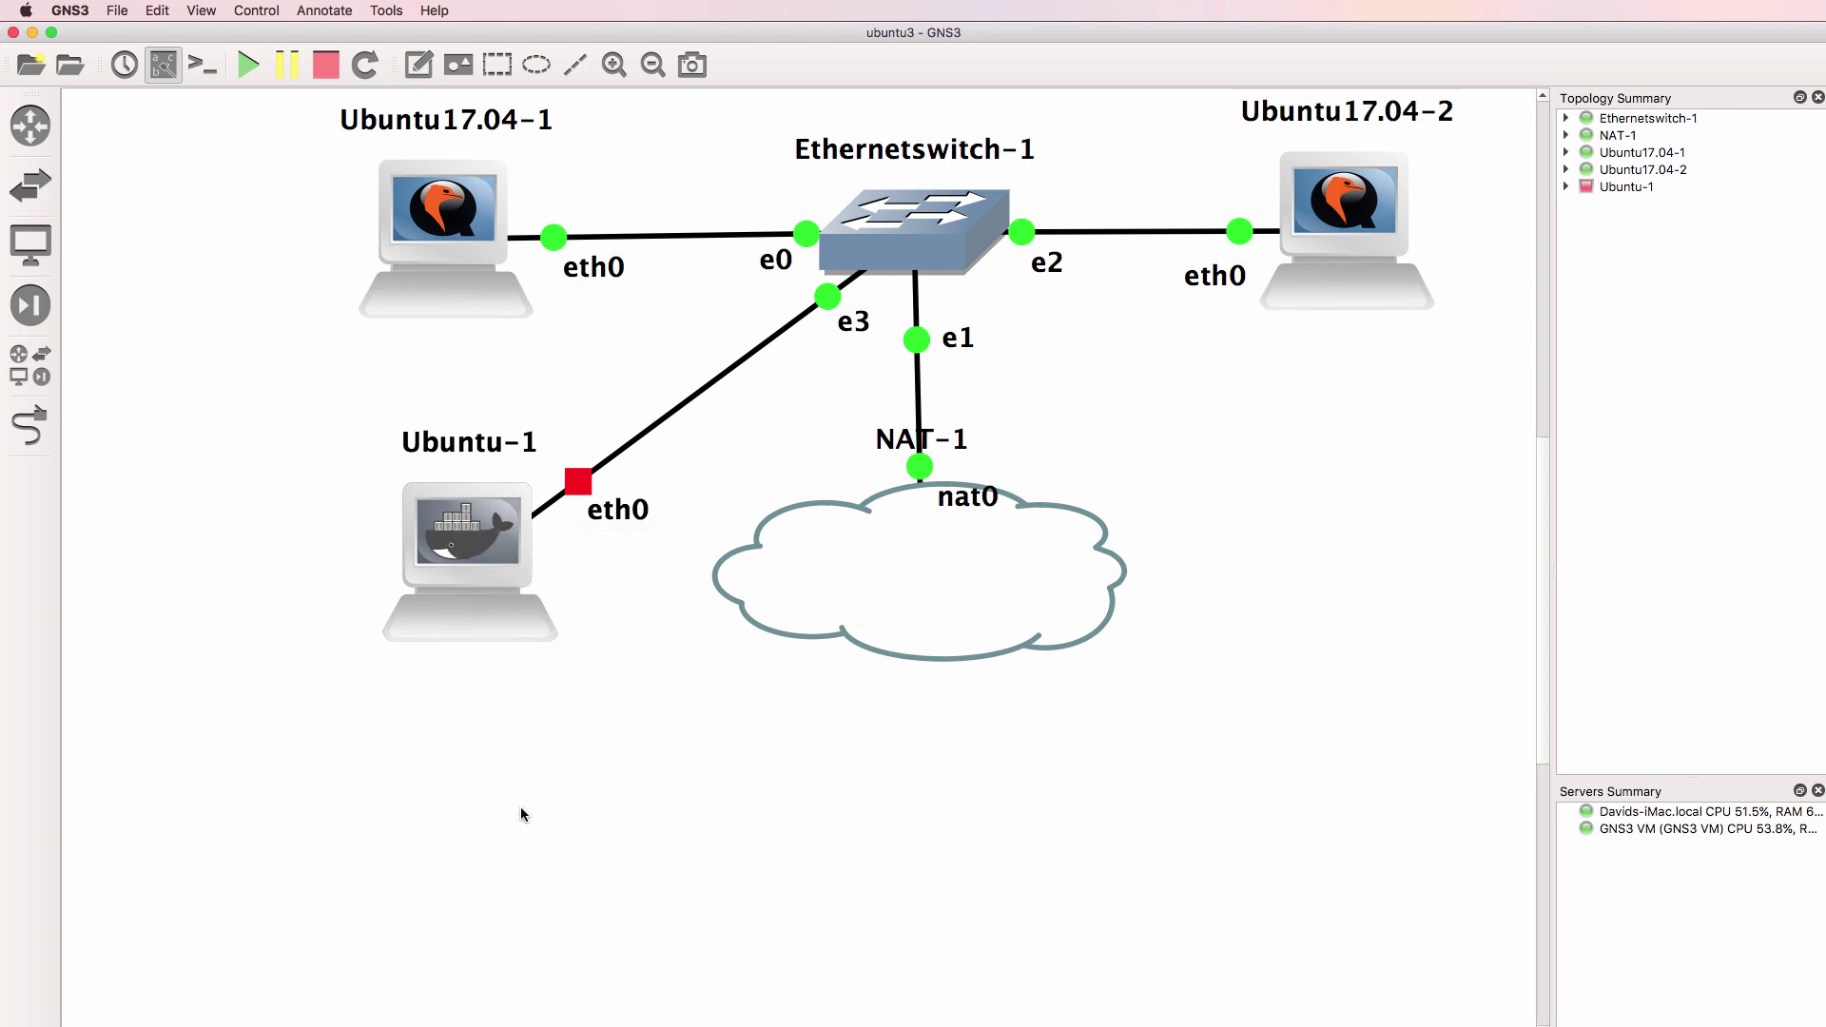
right_click(457, 568)
left_click(539, 700)
Run ifconfig on Ubuntu-1, showing eth0 with only an IPv6 link-local address, then return to Ubuntu17.04-1
key("Return")
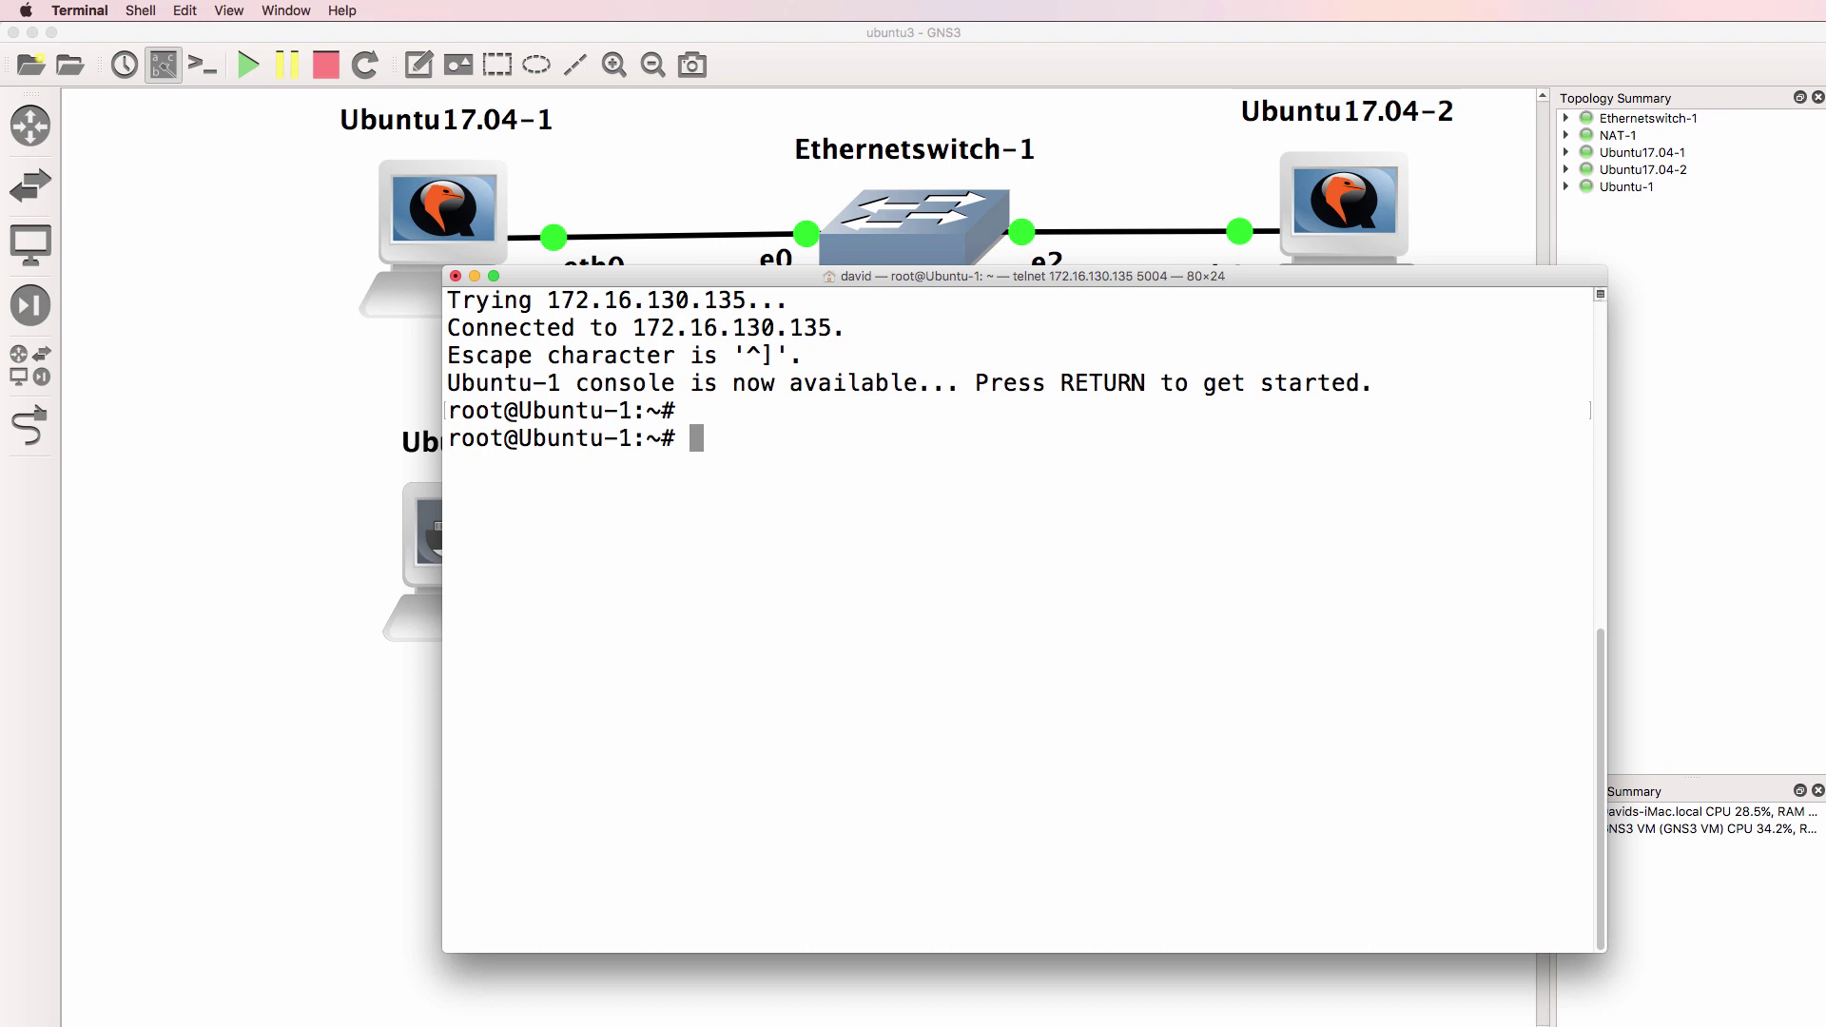
type("ifconfig")
key("Return")
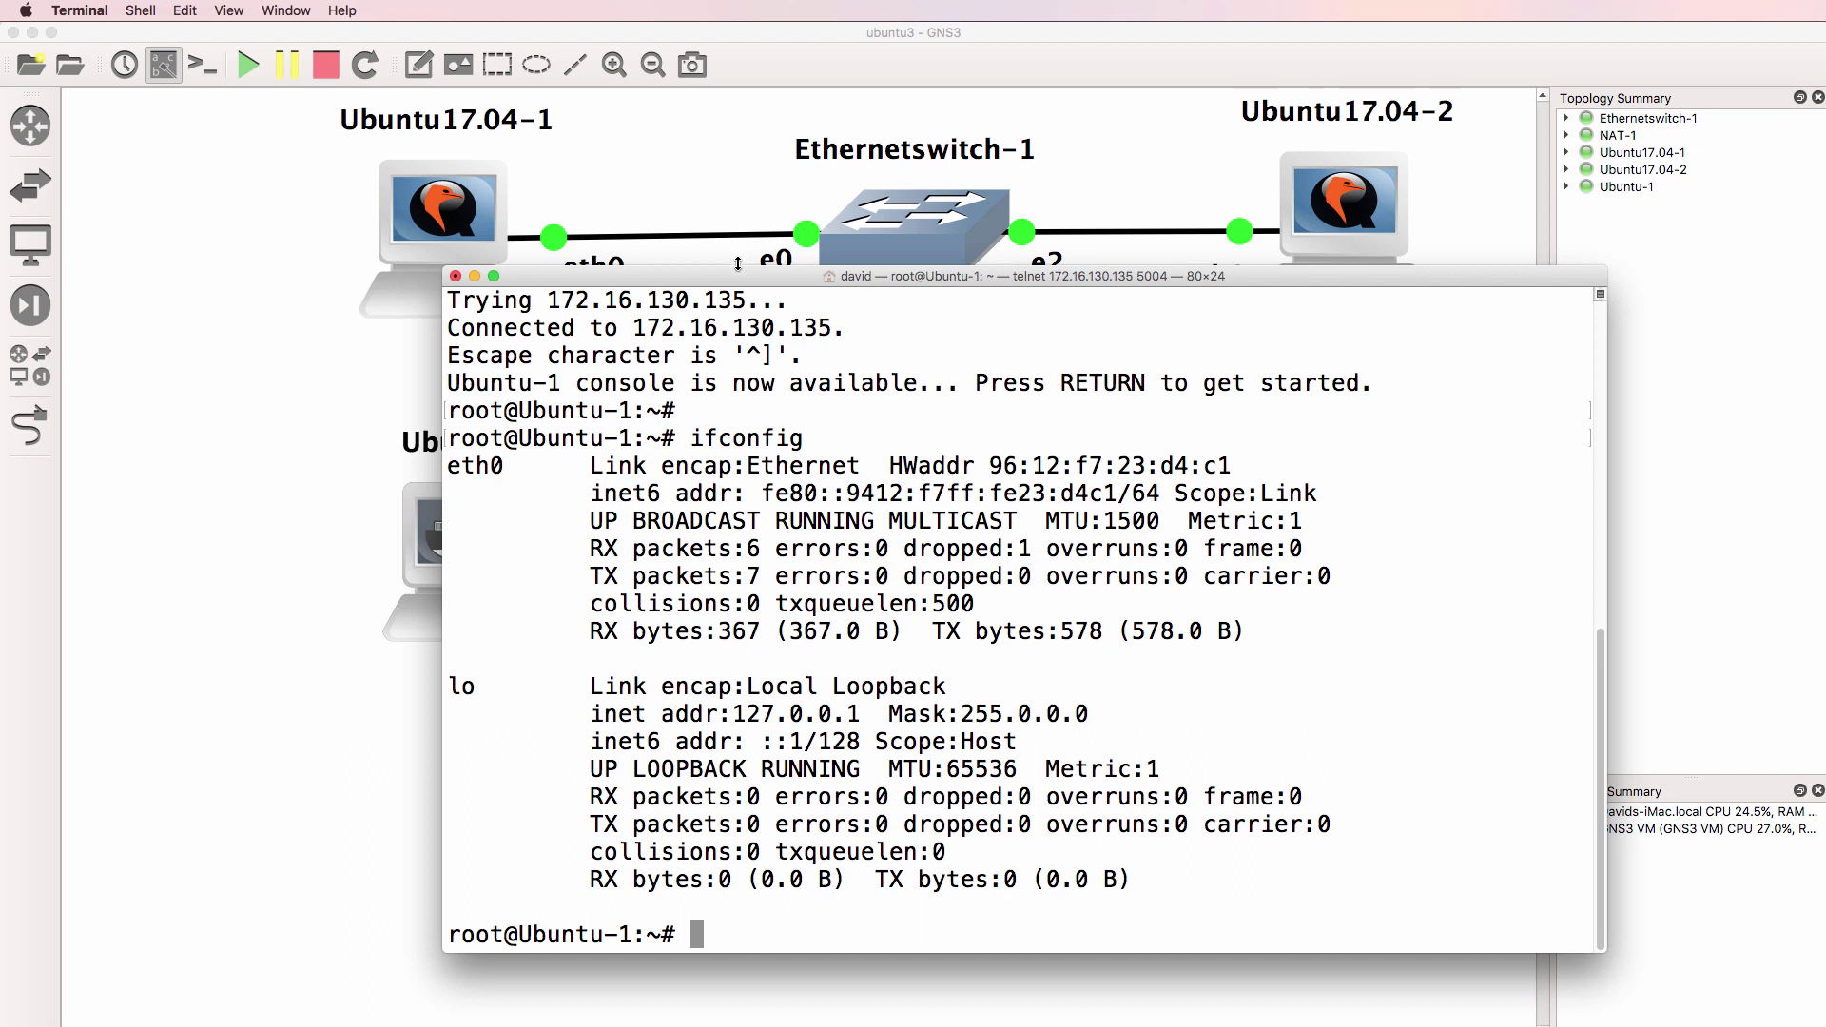
left_click_drag(743, 271, 952, 330)
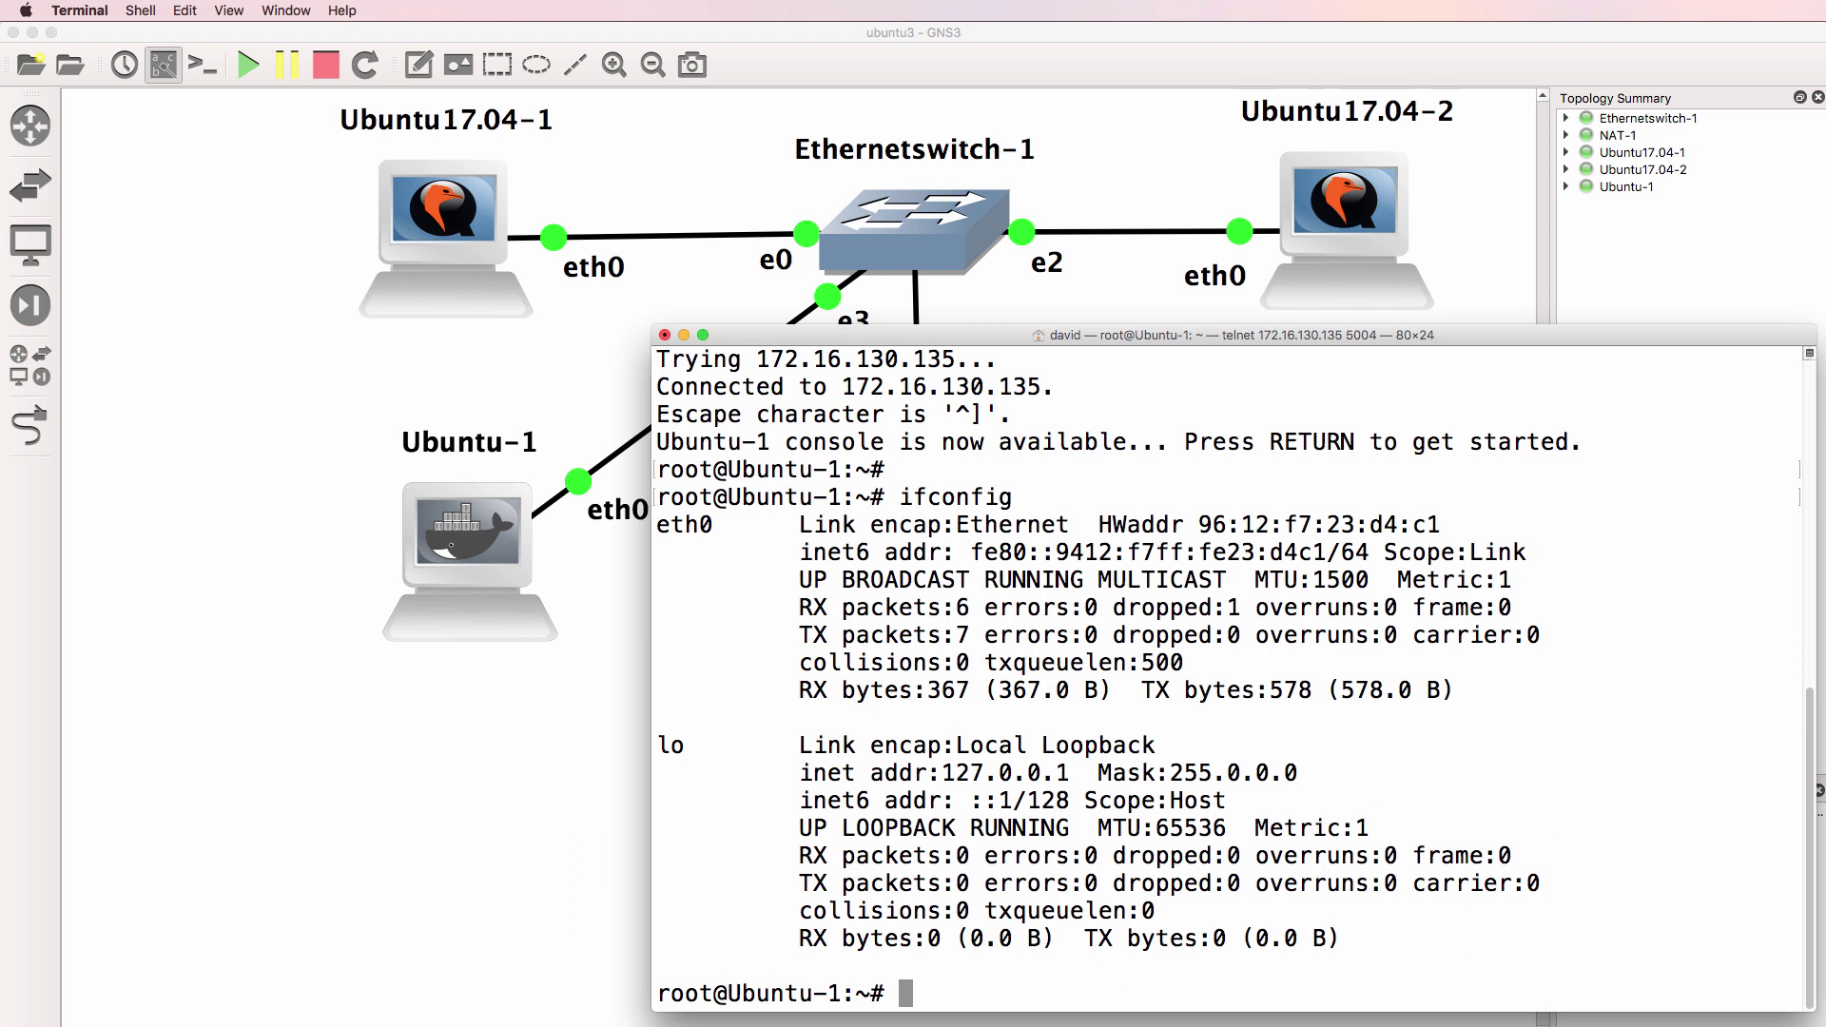
key("super+Tab")
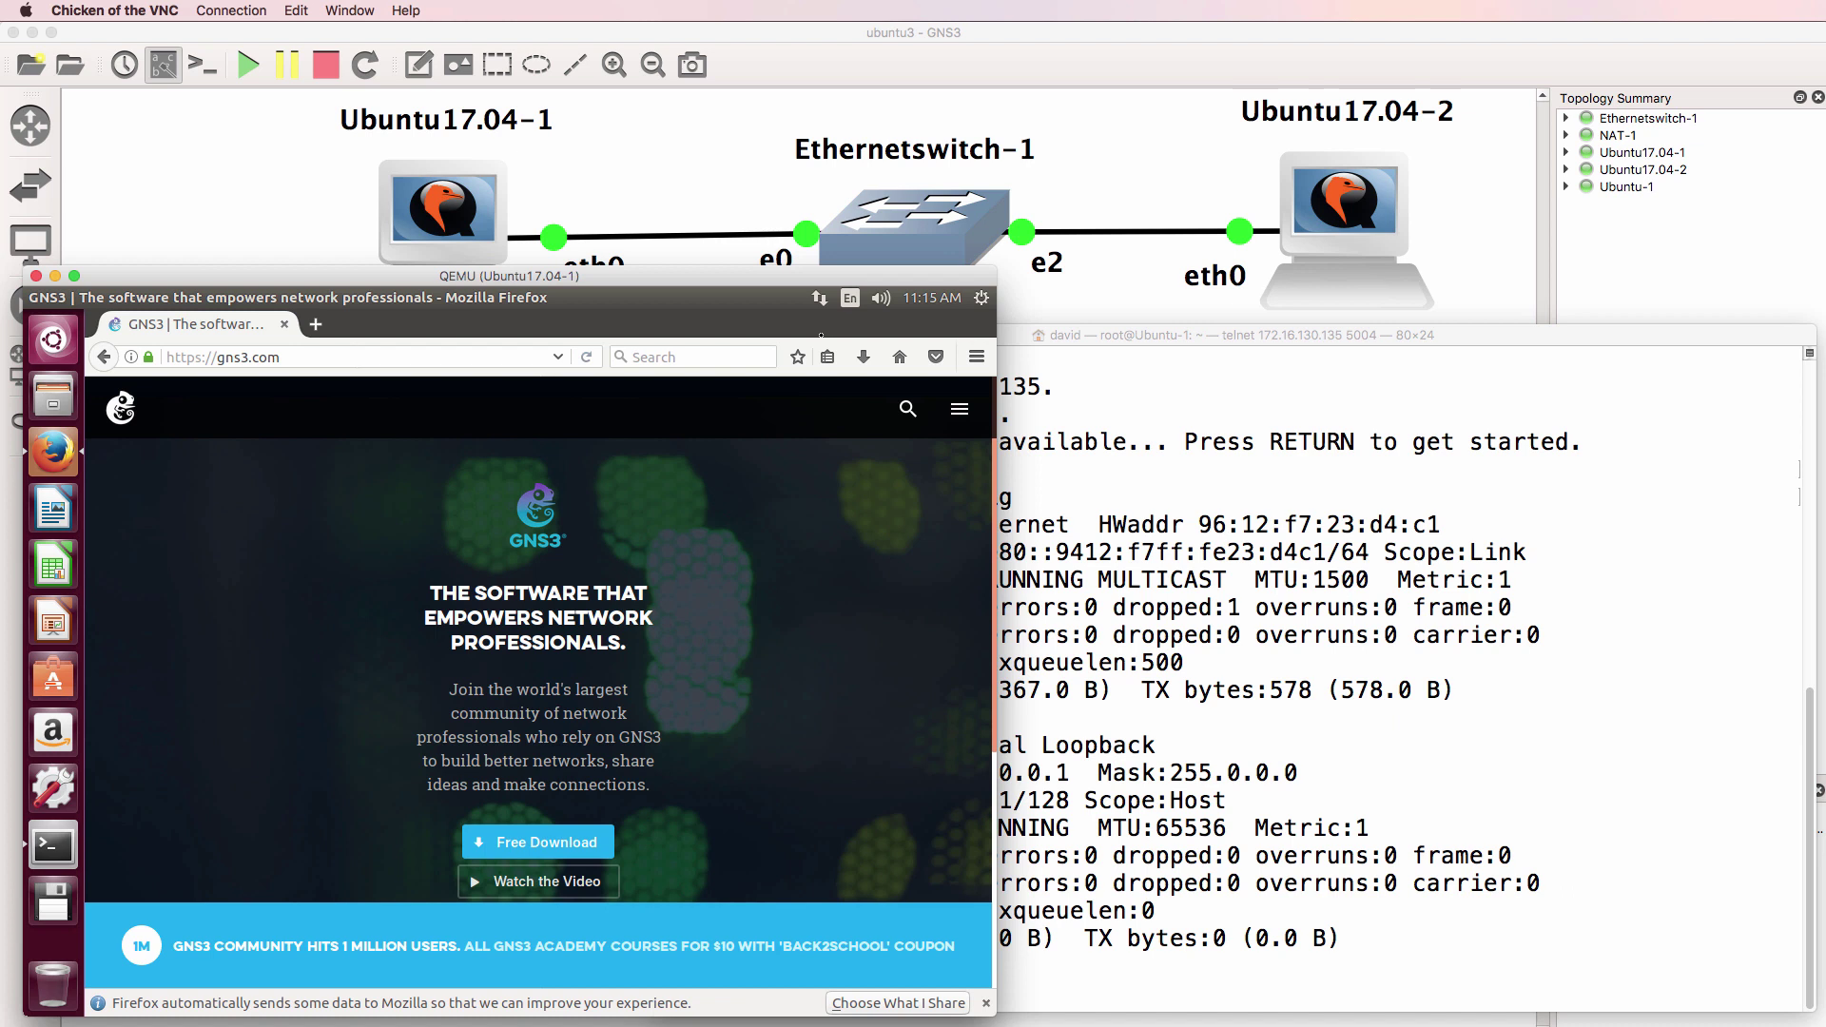
left_click(952, 76)
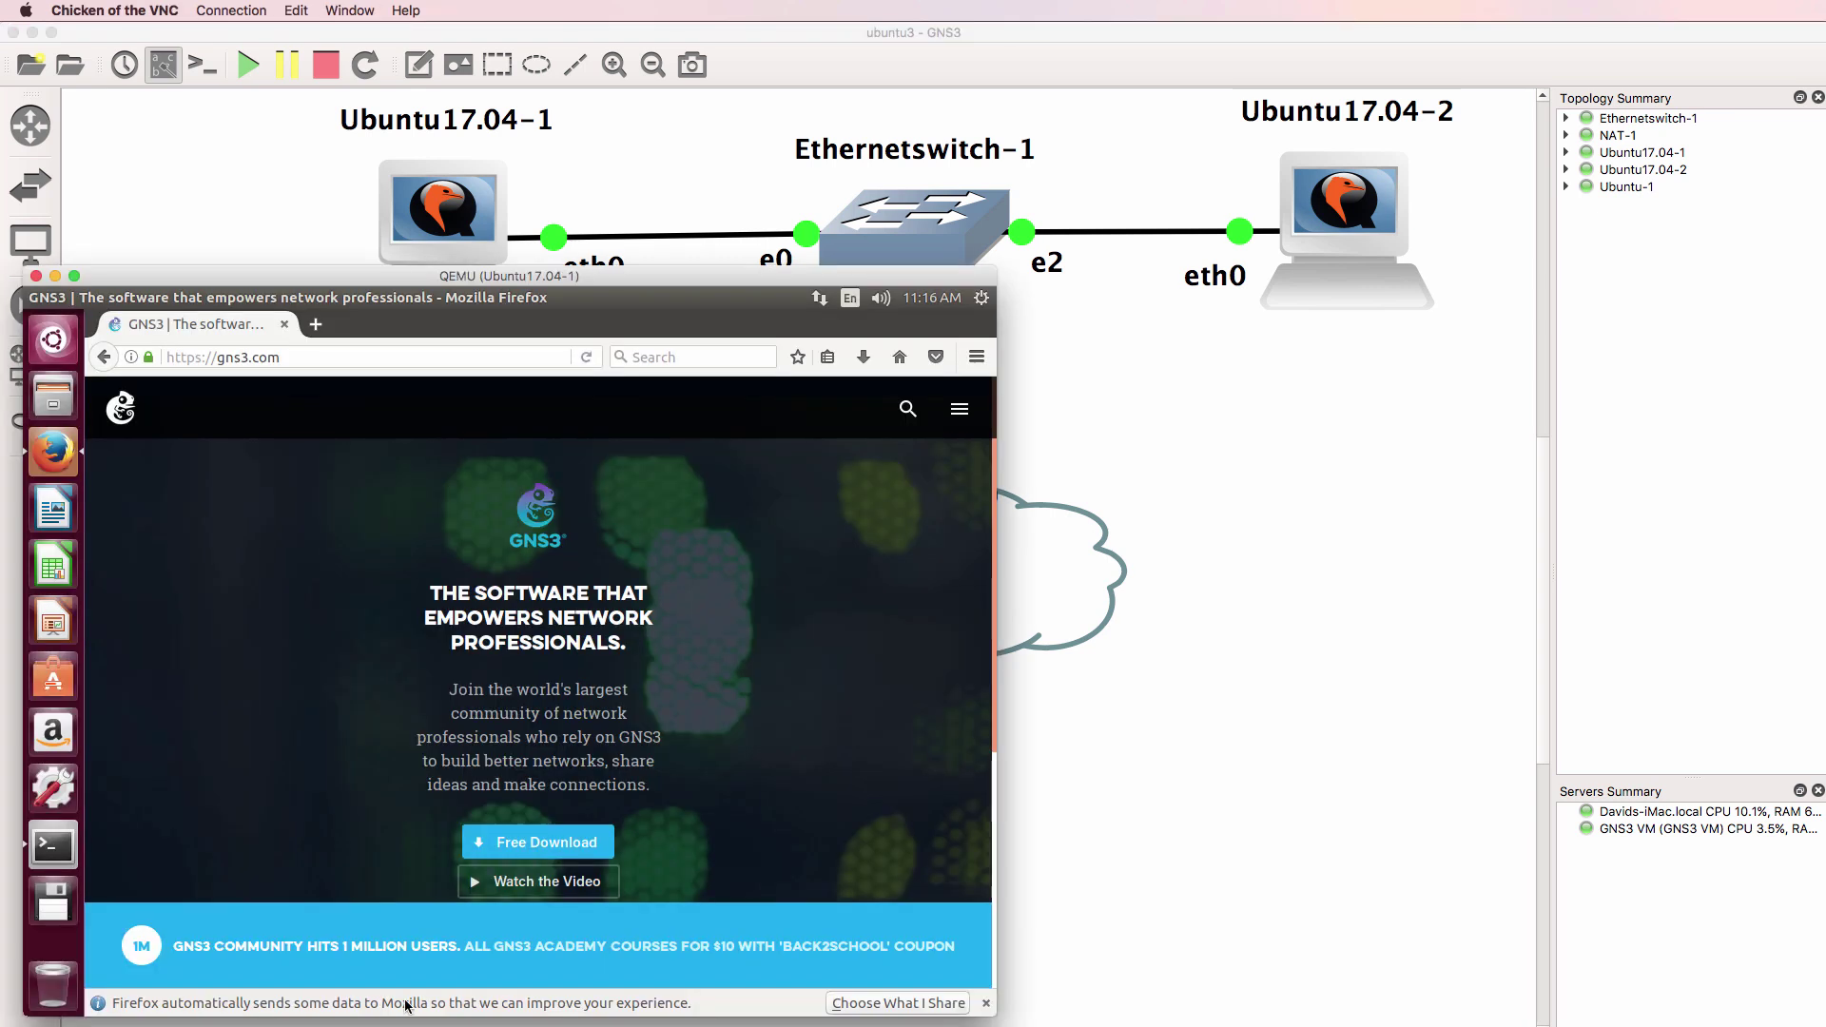
key("super+Tab")
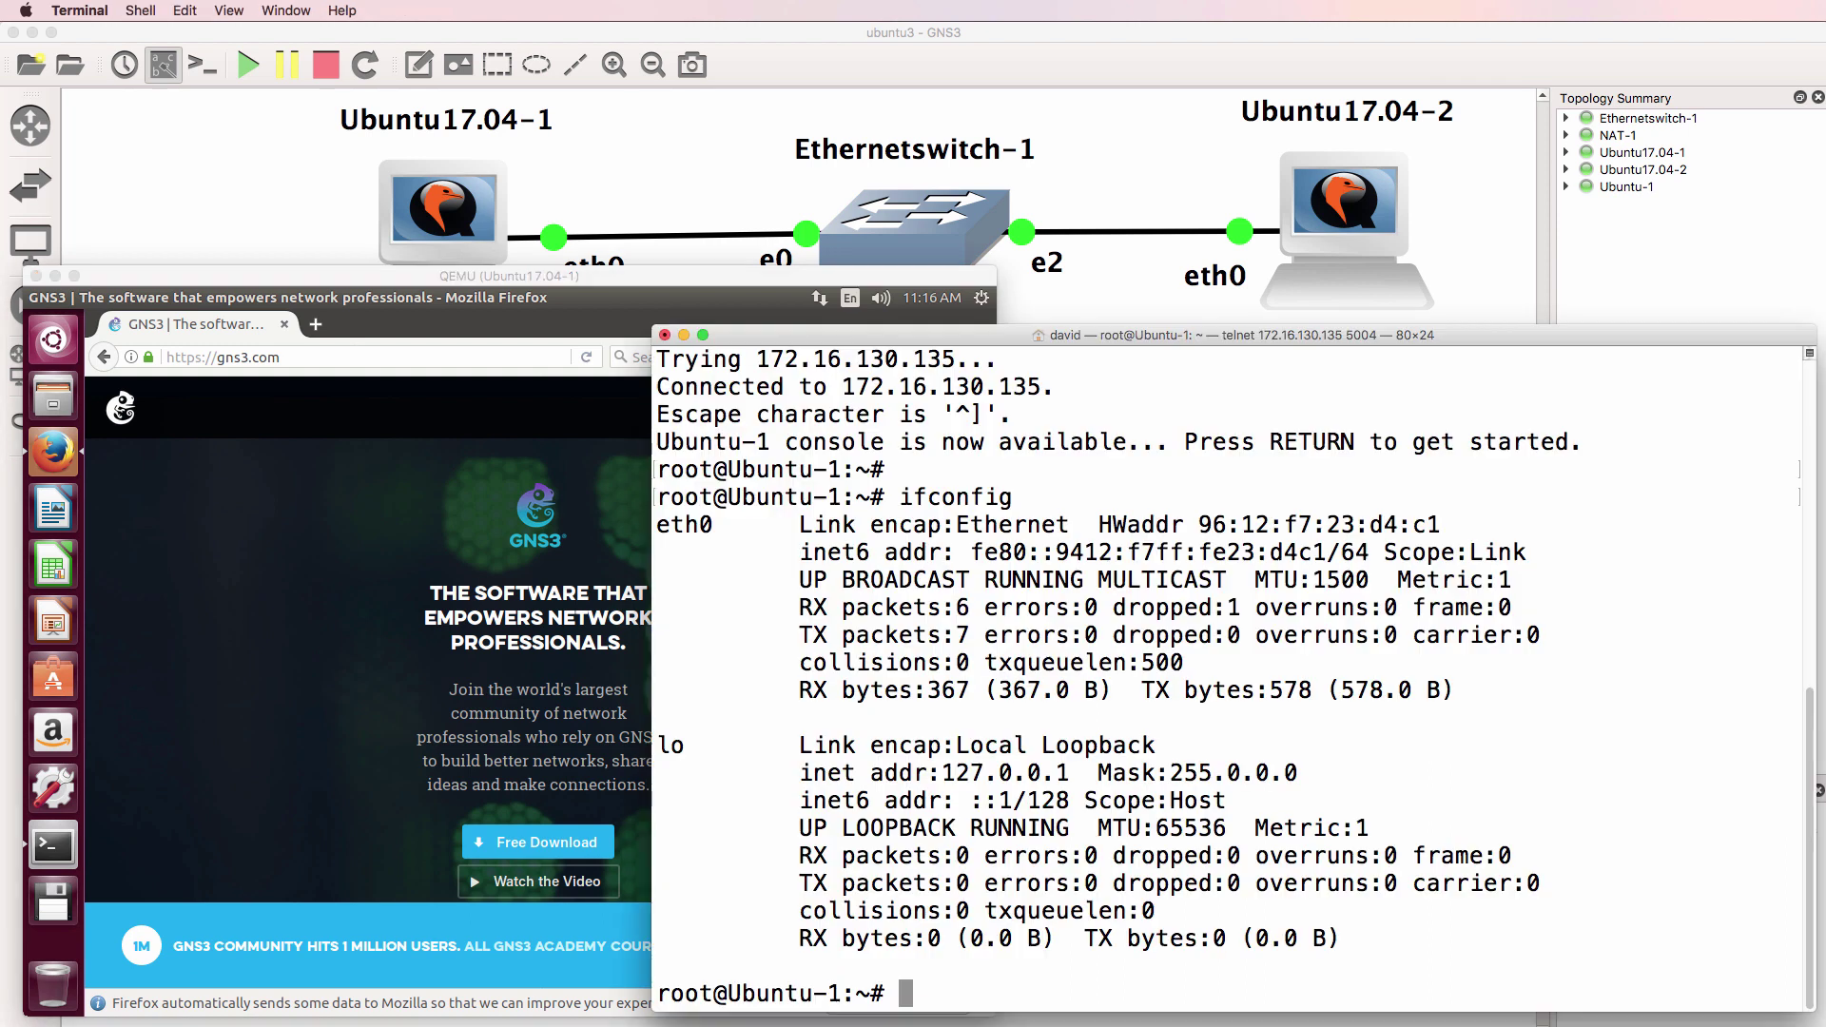
left_click_drag(948, 337, 949, 327)
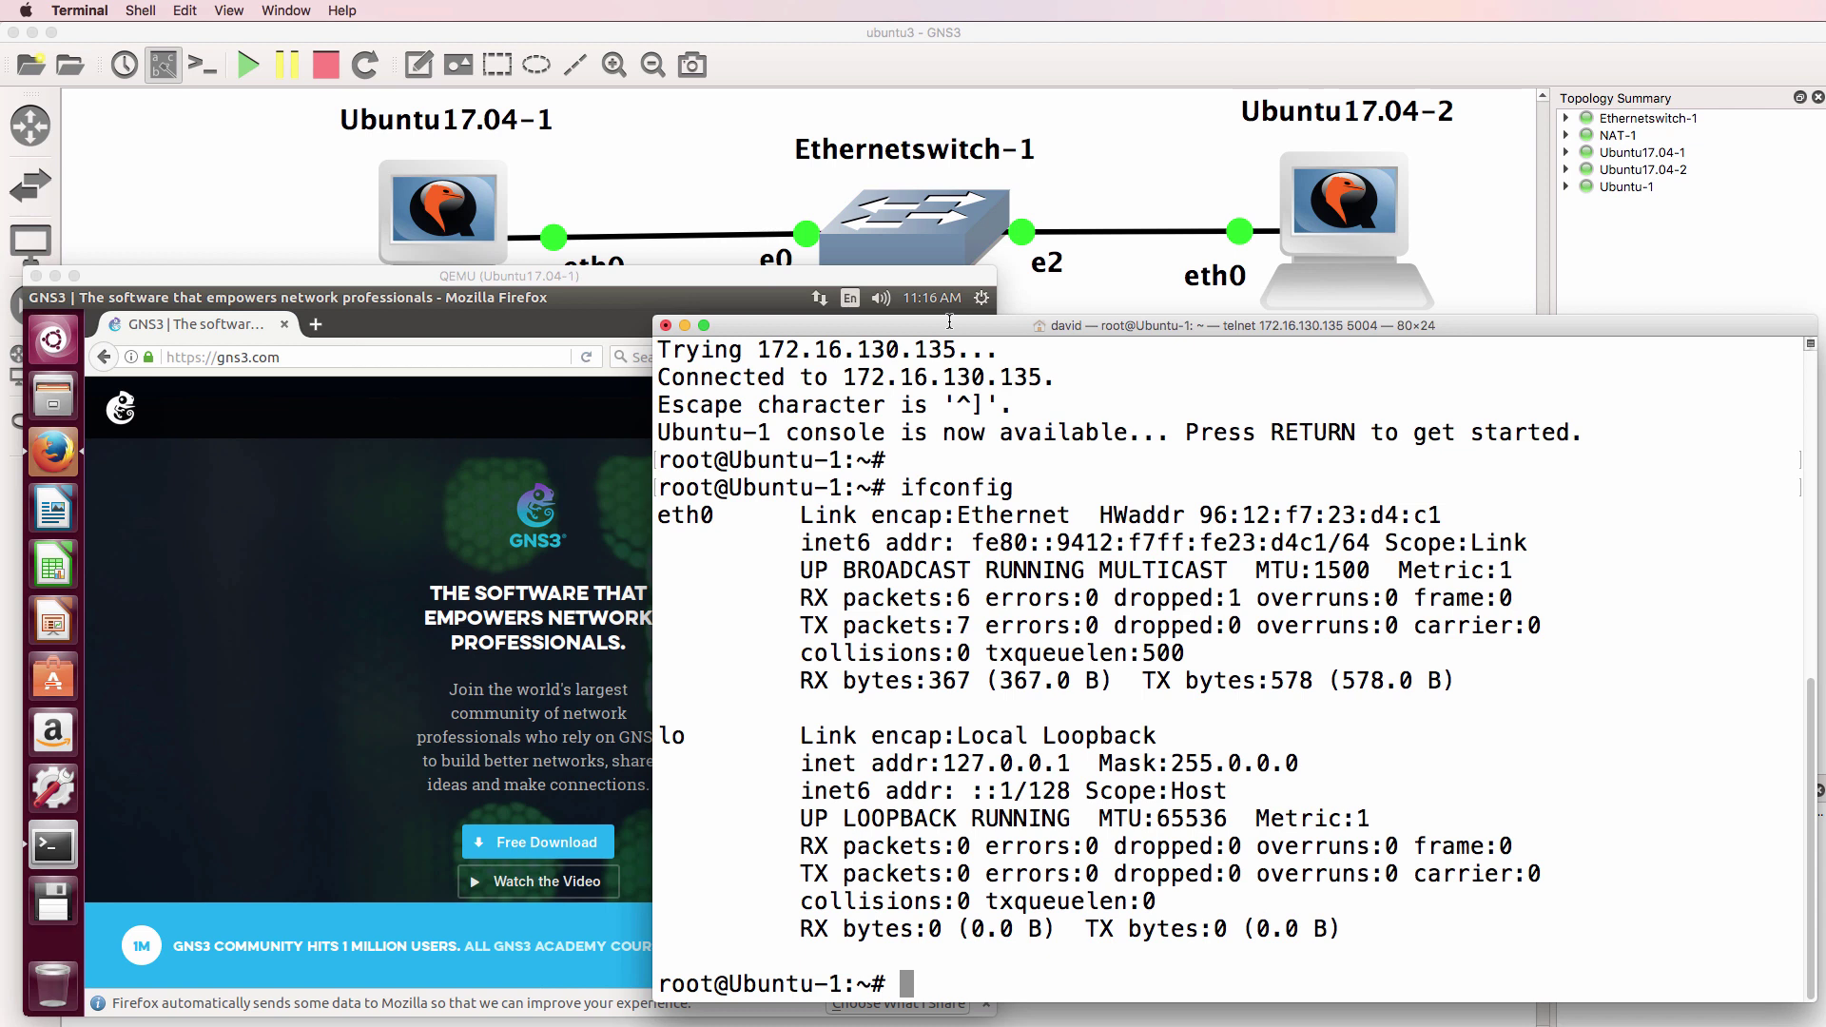
left_click(907, 278)
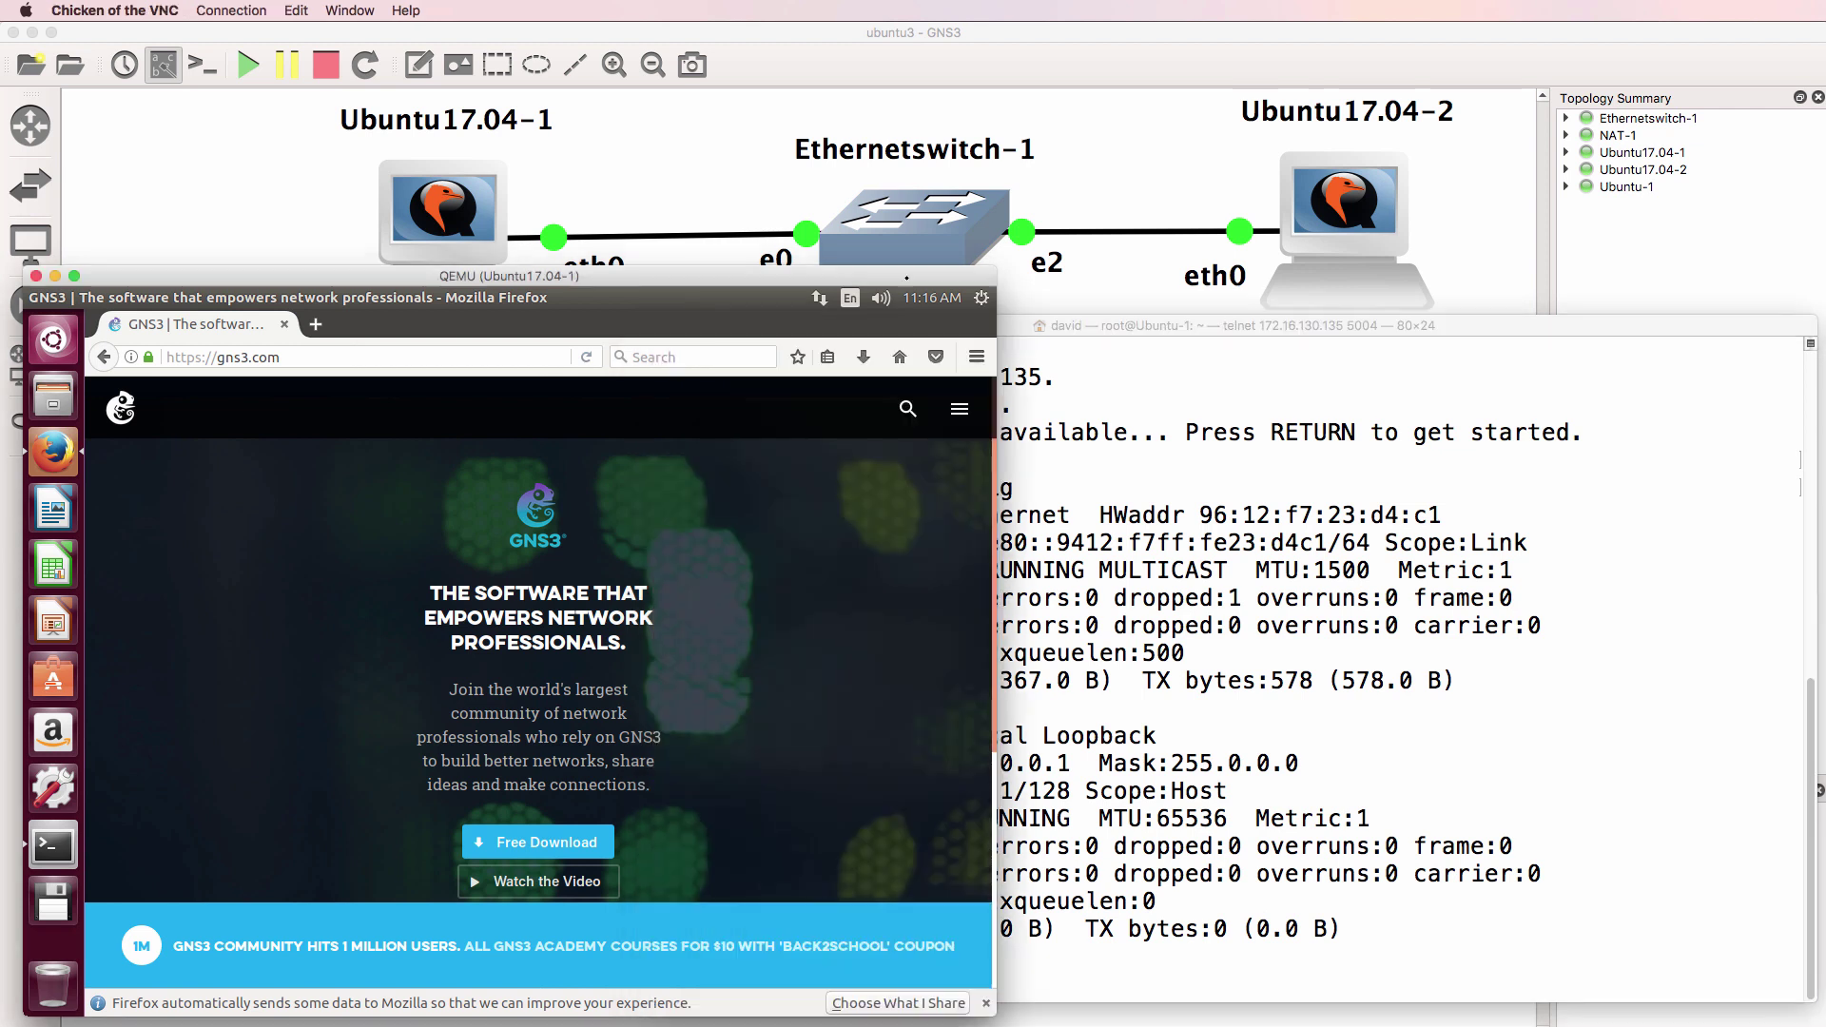